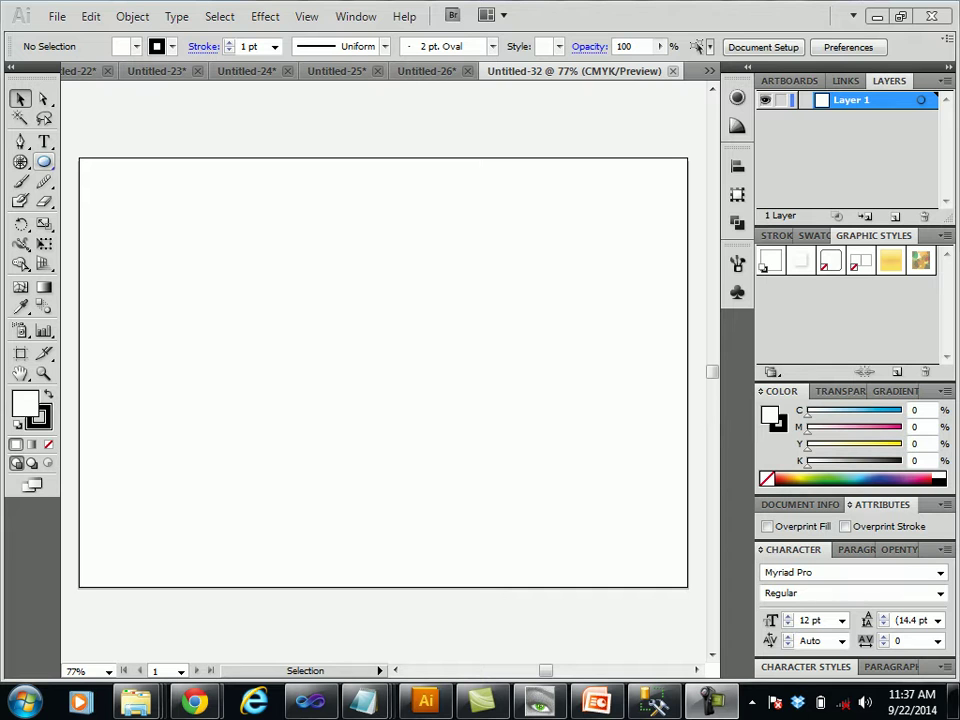
# - Draw a circle about 112 mm in diameter near the centre of the artboard
pyautogui.press('l')
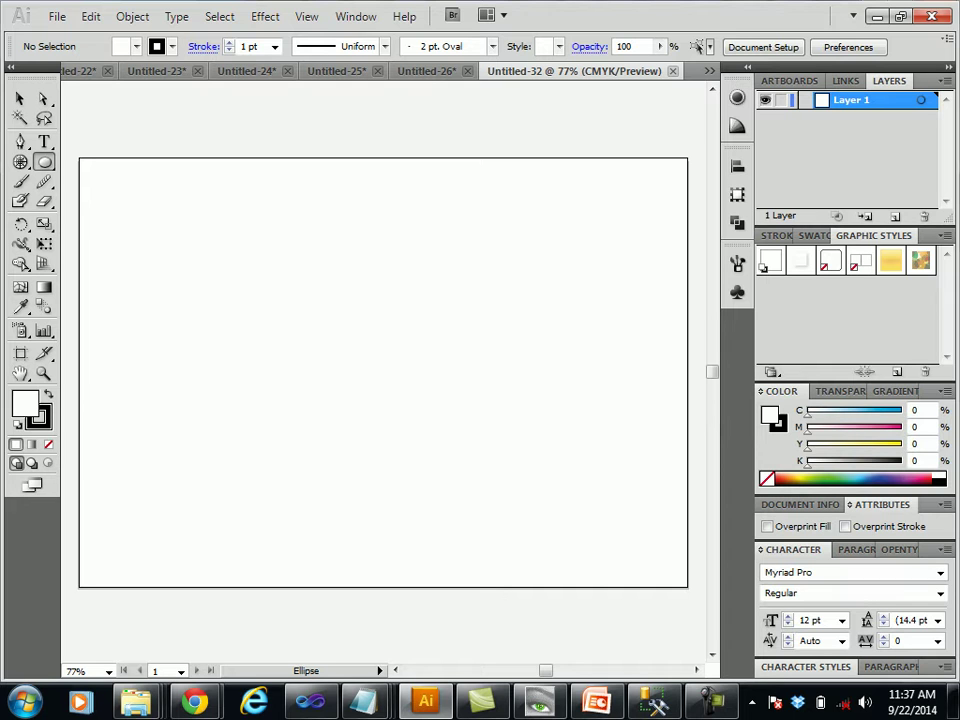
pyautogui.moveTo(243, 223); pyautogui.dragTo(474, 447)
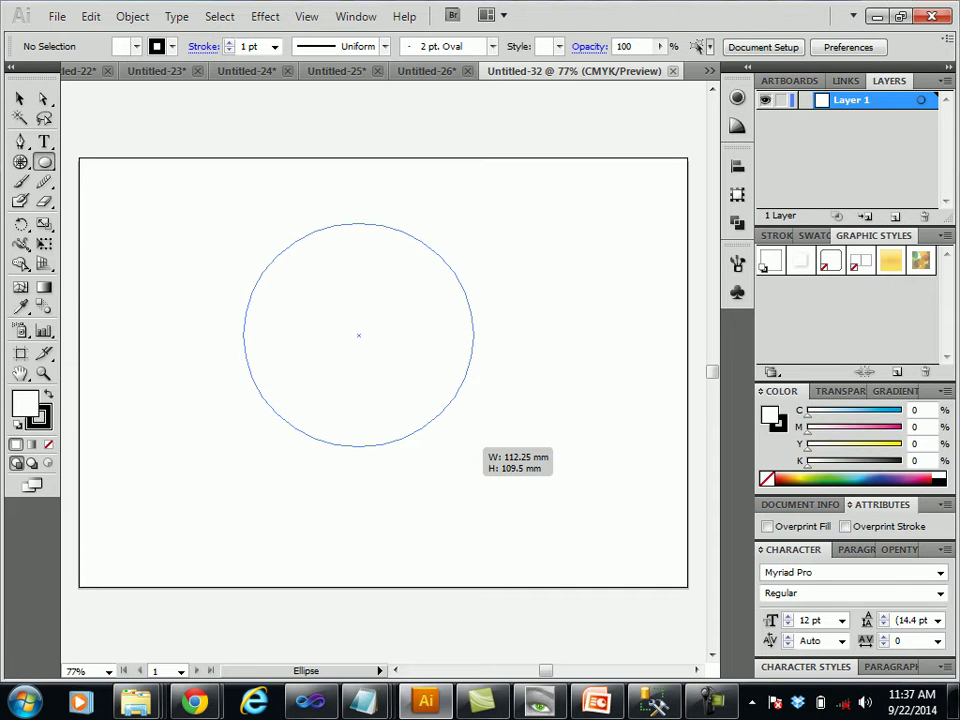
pyautogui.moveTo(476, 448); pyautogui.dragTo(478, 457)
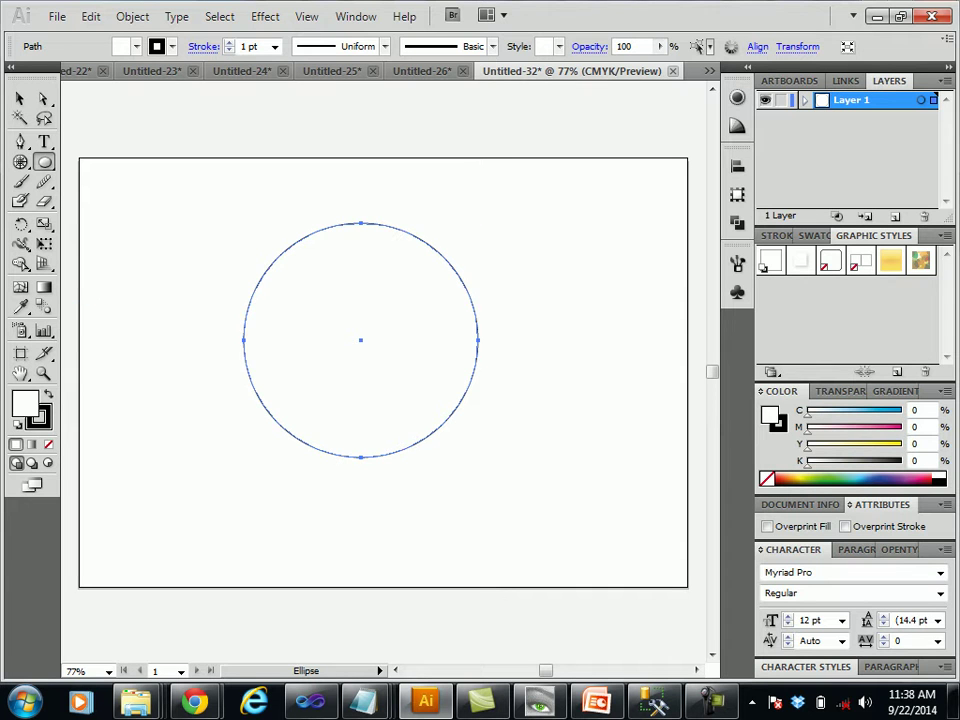
# - Give the circle a cyan 0BB1D8 fill, then deselect it
pyautogui.doubleClick(24, 402)
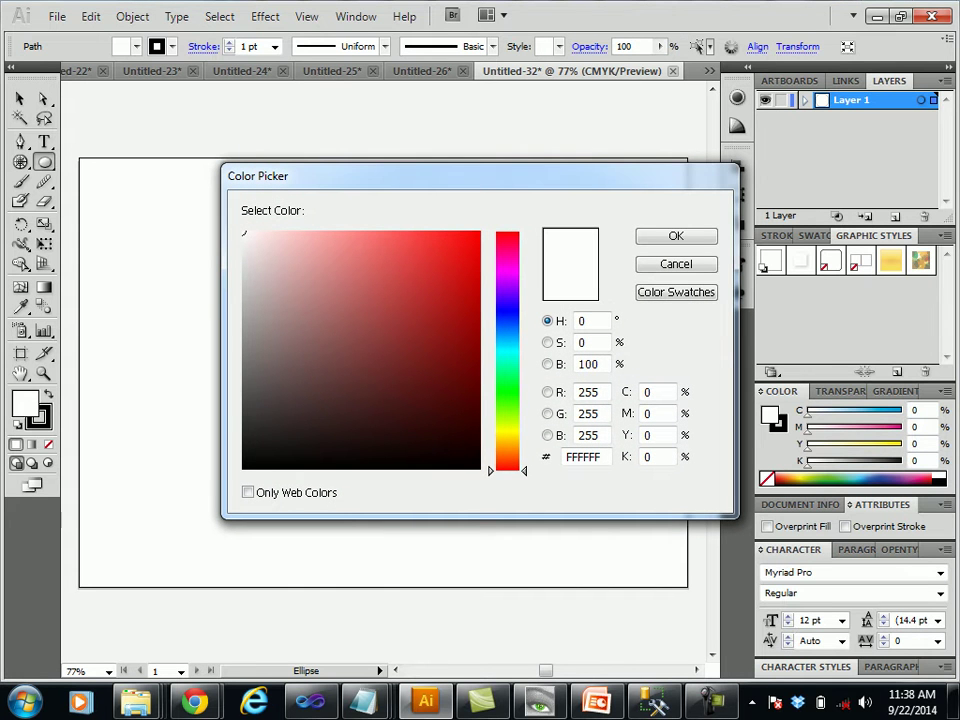
pyautogui.click(507, 343)
pyautogui.moveTo(461, 283); pyautogui.dragTo(468, 268)
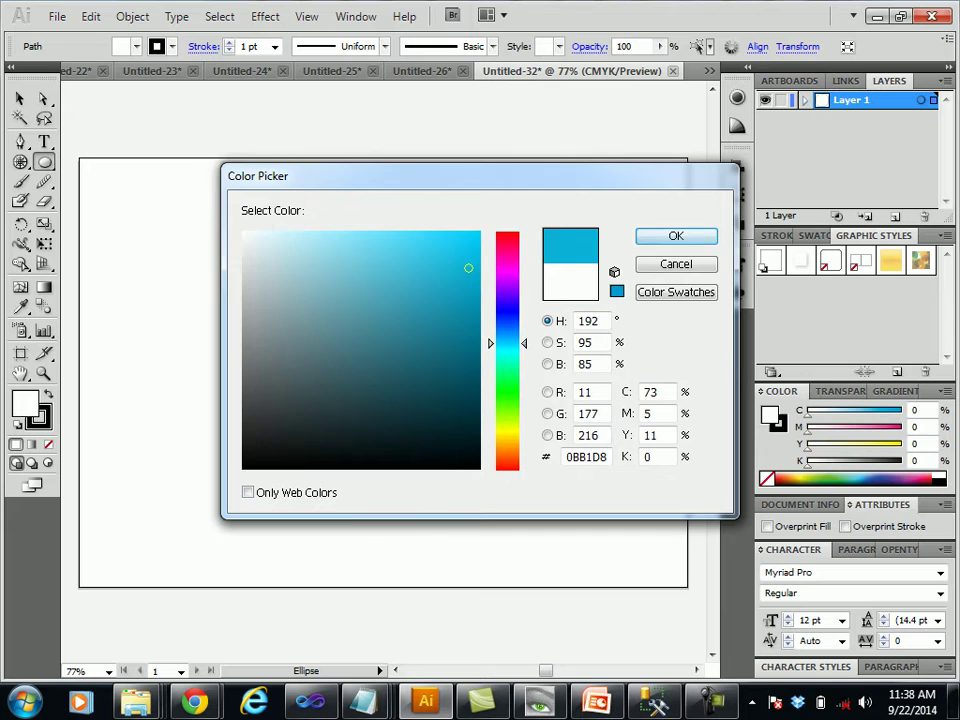
pyautogui.press('Return')
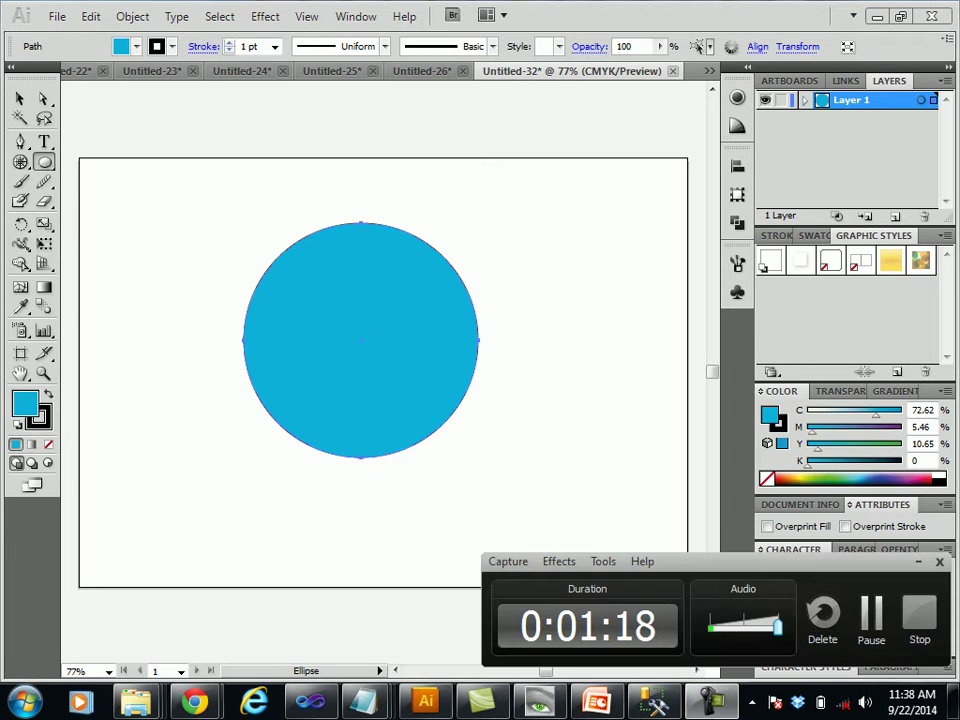
pyautogui.hotkey('ctrl', 'shift', 'a')
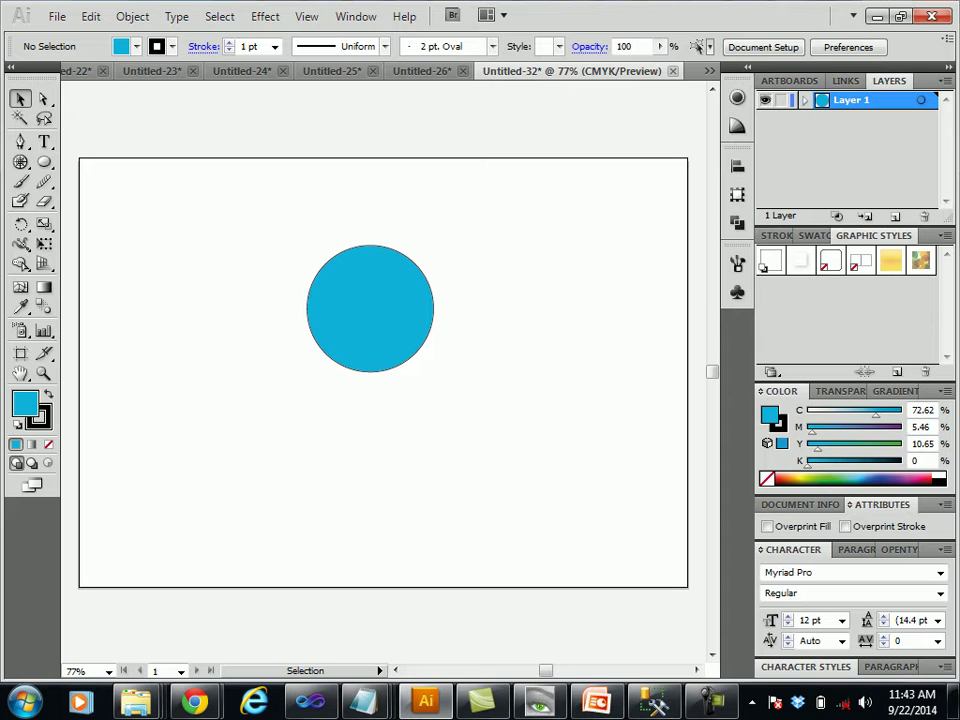
# - Create a text object containing the letter 's' left of the circle
pyautogui.press('t')
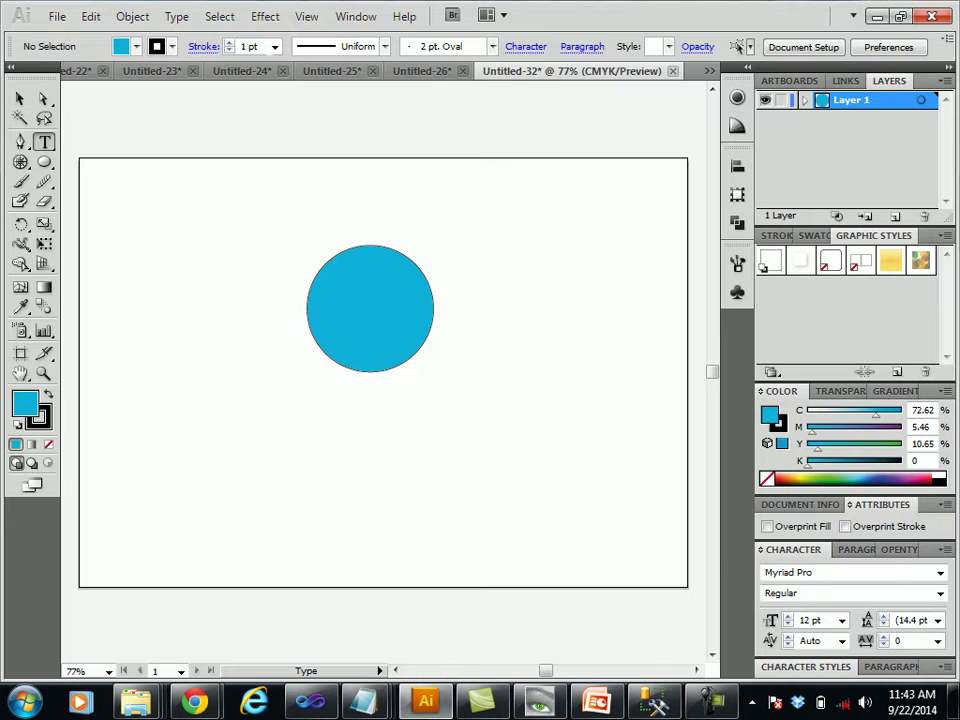
pyautogui.click(193, 246)
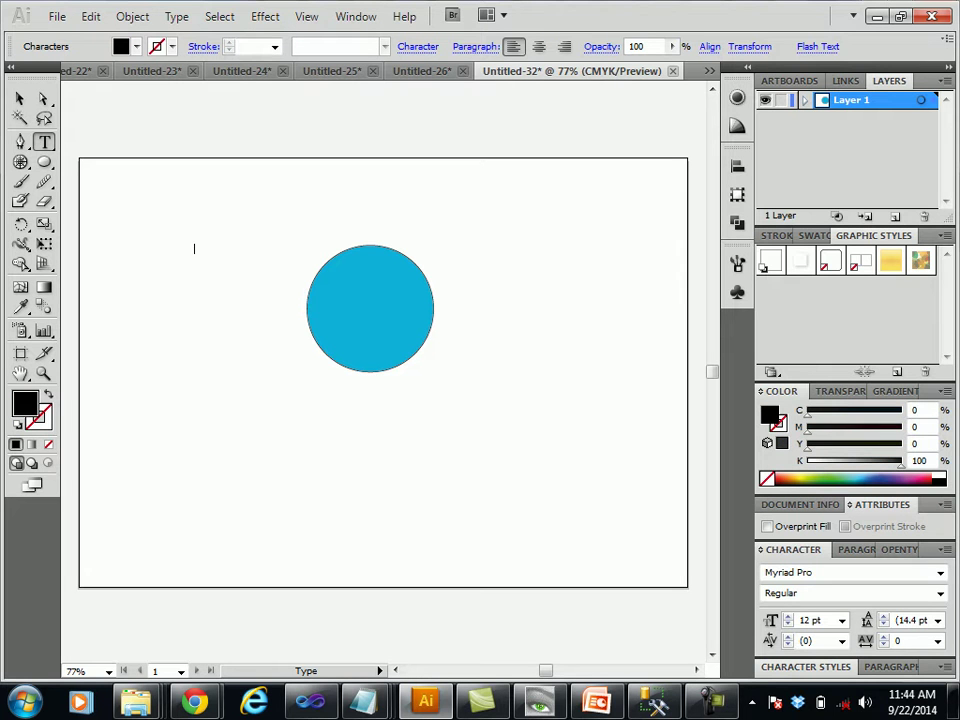
pyautogui.write('s')
pyautogui.press('Escape')
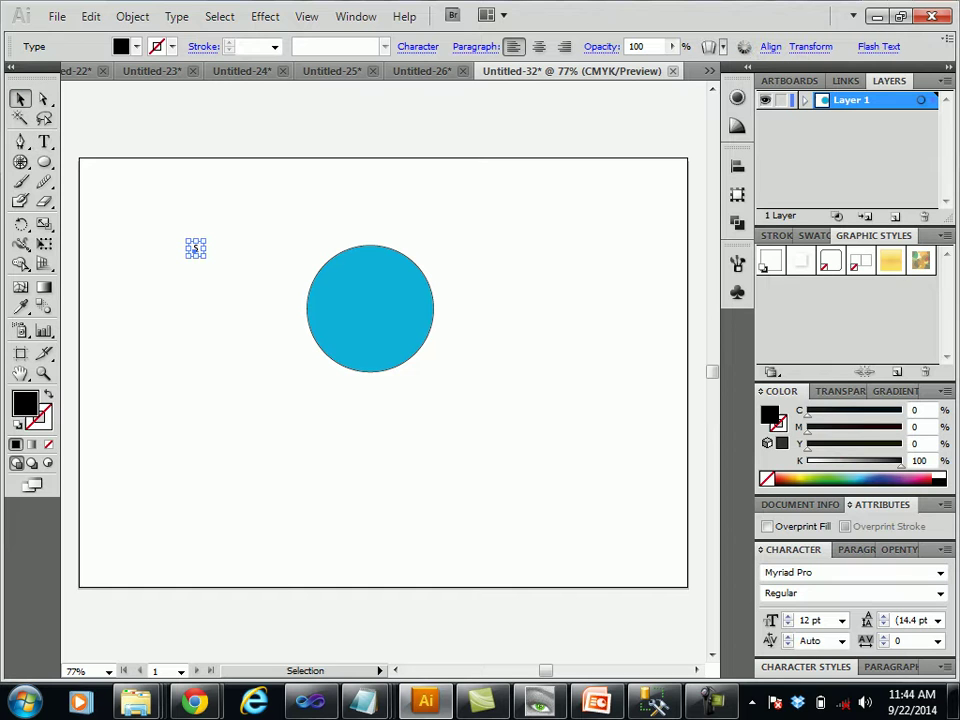
# - Scale the S up to about 277 pt and move it onto the cyan circle
pyautogui.moveTo(206, 240); pyautogui.dragTo(237, 197)
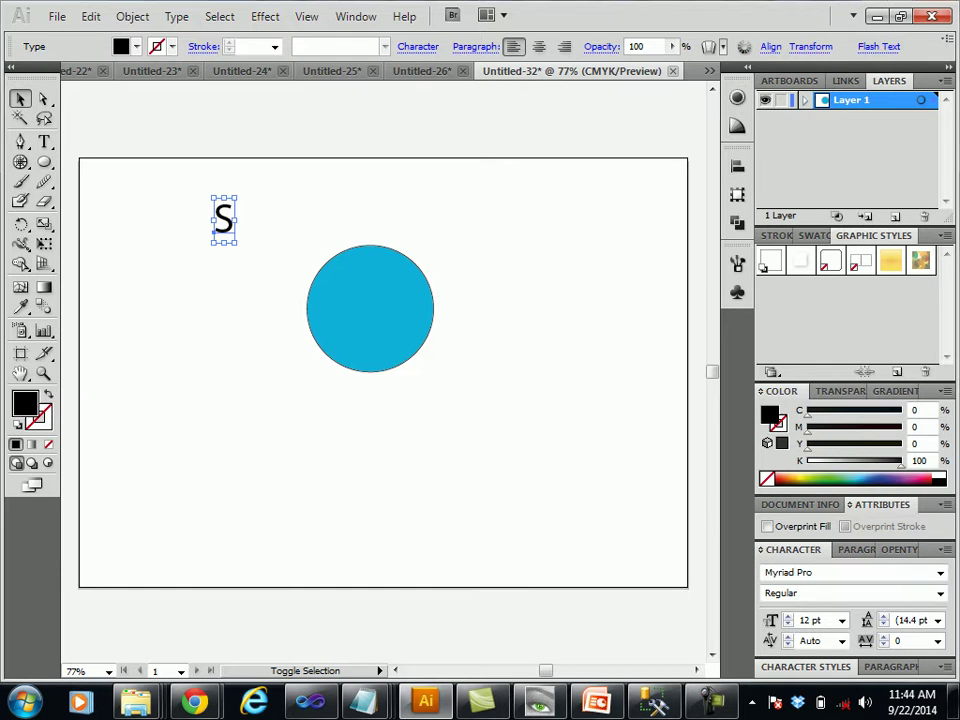
pyautogui.moveTo(211, 240); pyautogui.dragTo(135, 415)
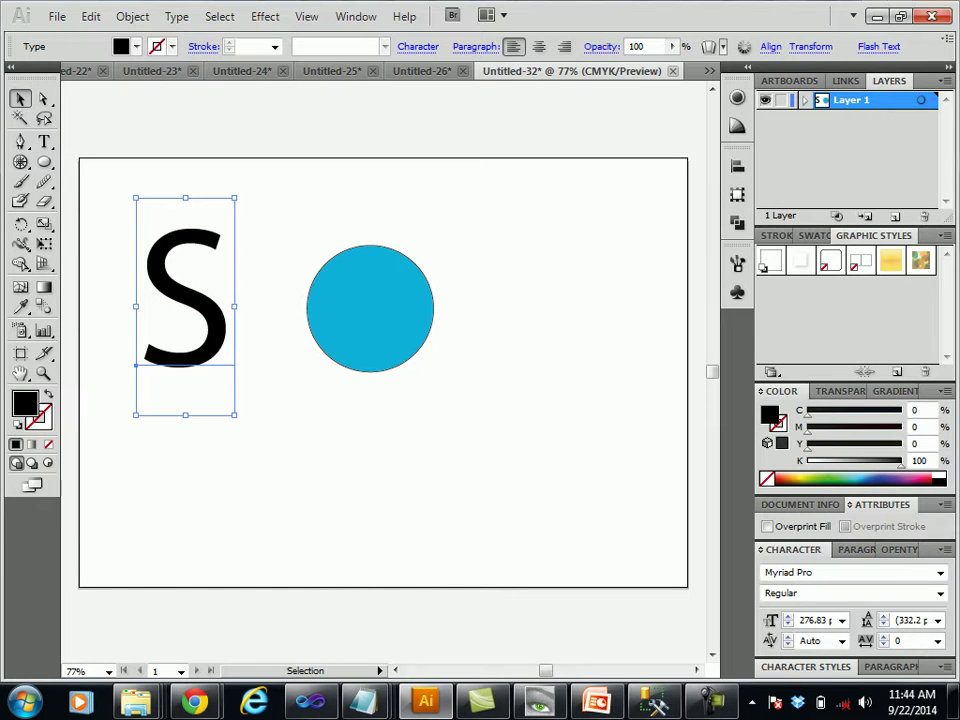
pyautogui.click(115, 440)
pyautogui.moveTo(215, 341)
pyautogui.mouseDown()
pyautogui.moveTo(285, 362)
pyautogui.moveTo(405, 372)
pyautogui.mouseUp()
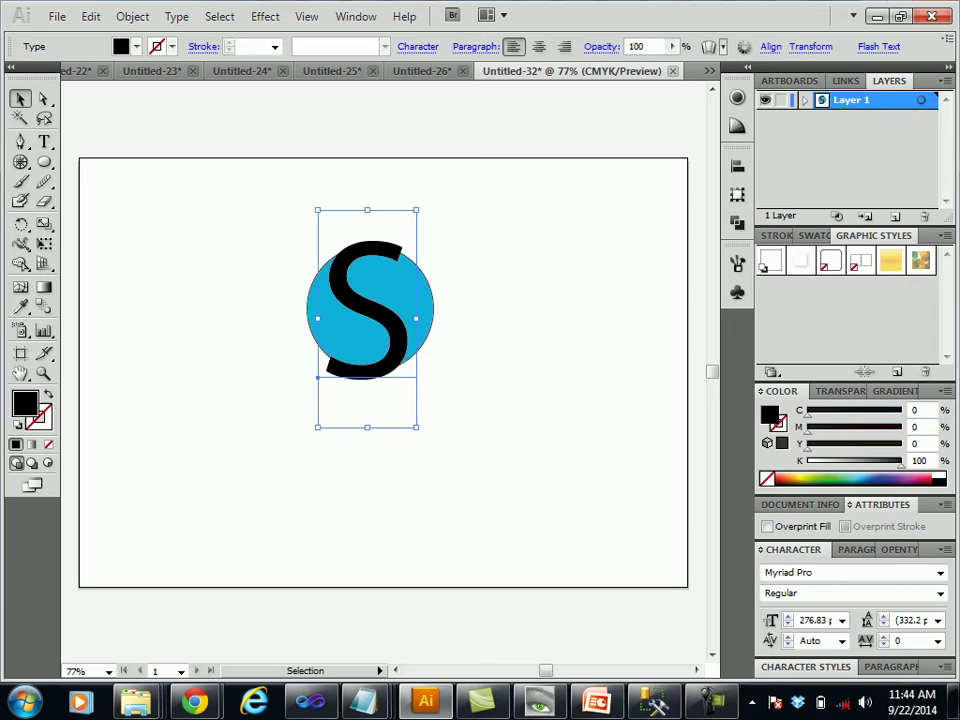
# - Reflect the S across the vertical axis
pyautogui.rightClick(367, 315)
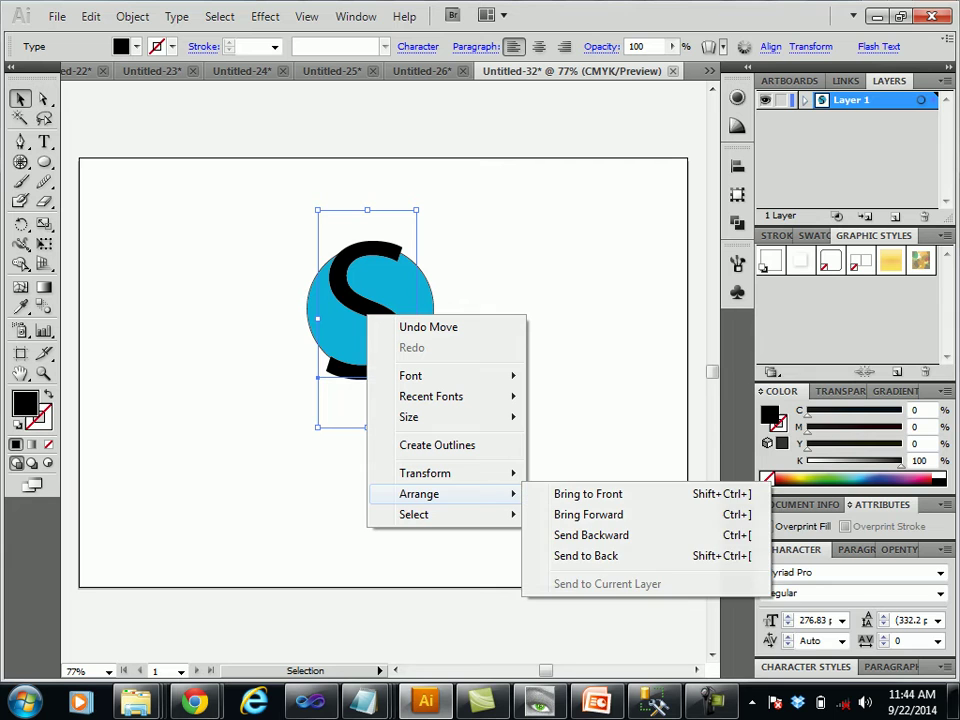
pyautogui.moveTo(425, 473)
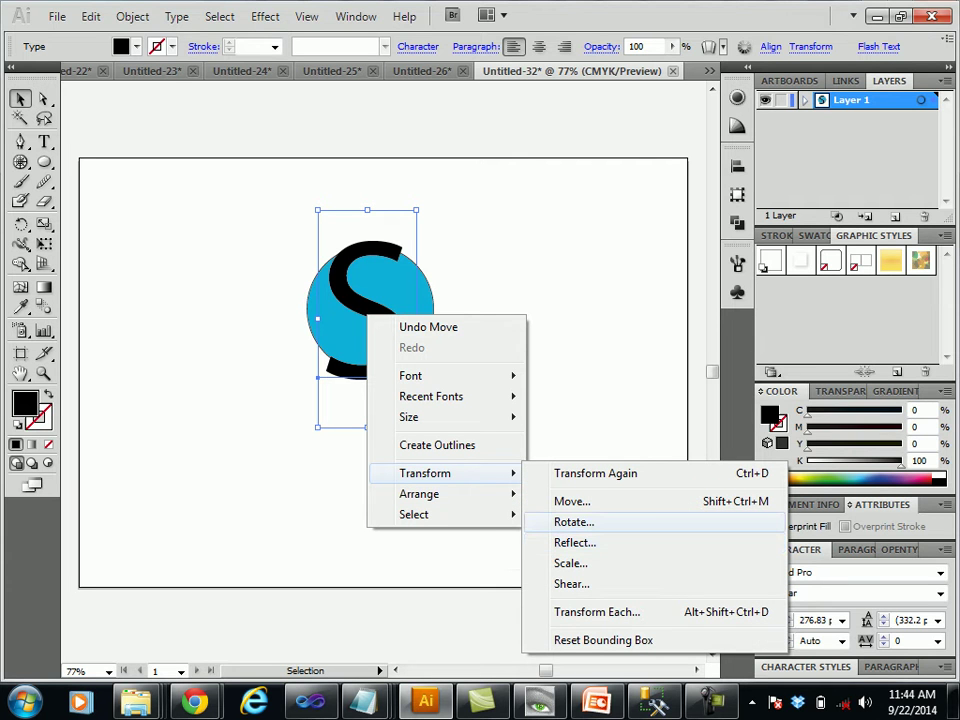
pyautogui.click(575, 542)
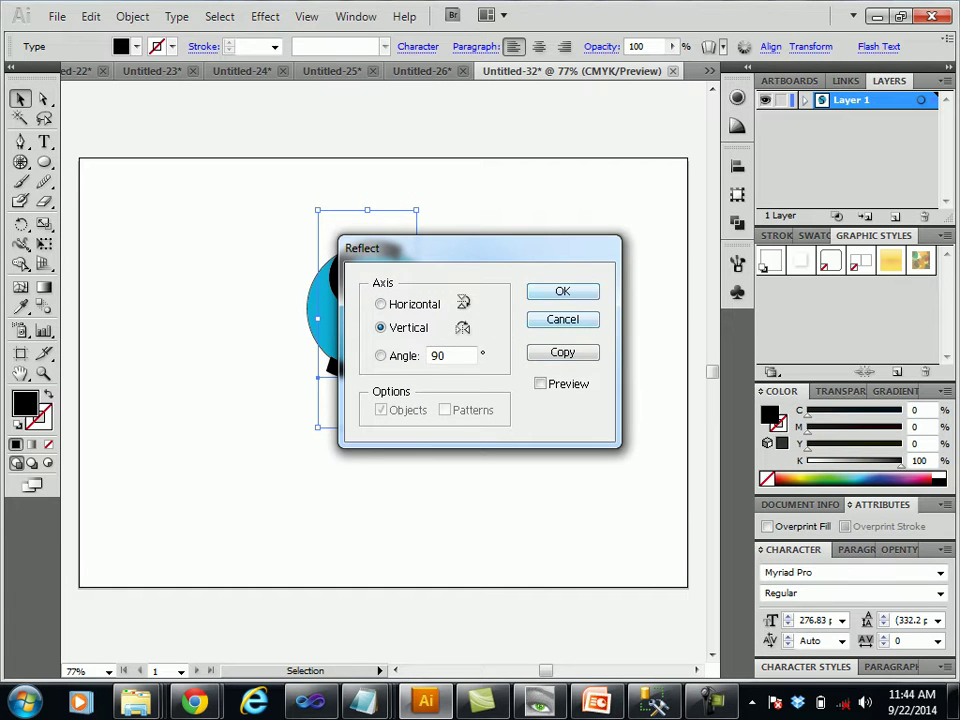
pyautogui.press('Return')
# - Reposition and resize the mirrored S to about 320 pt, spanning the circle
pyautogui.moveTo(250, 272); pyautogui.dragTo(344, 268)
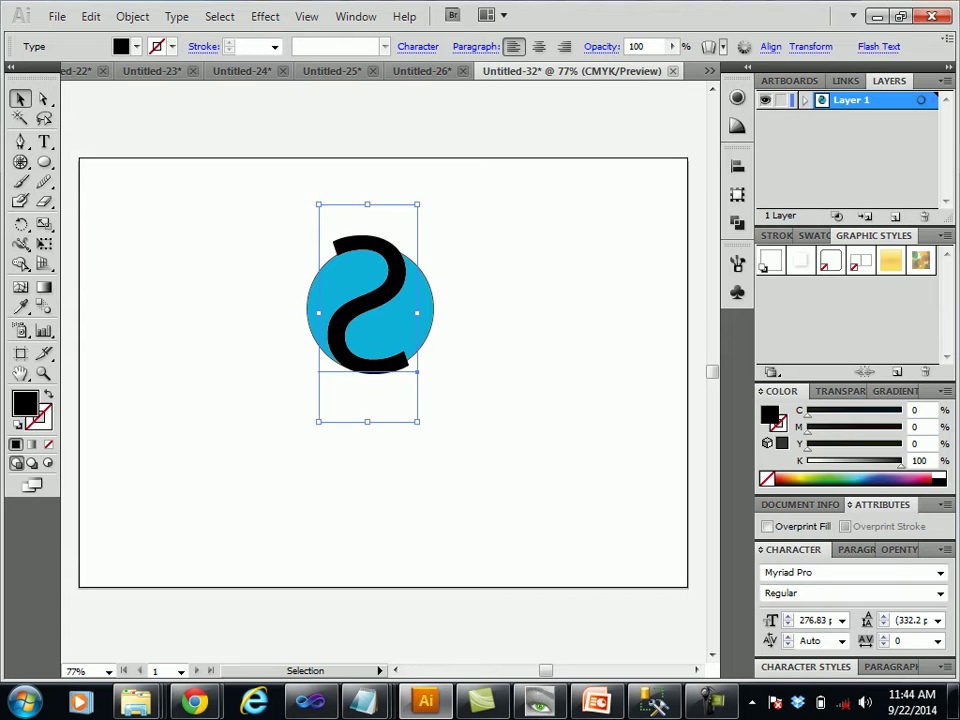
pyautogui.moveTo(418, 421); pyautogui.dragTo(432, 456)
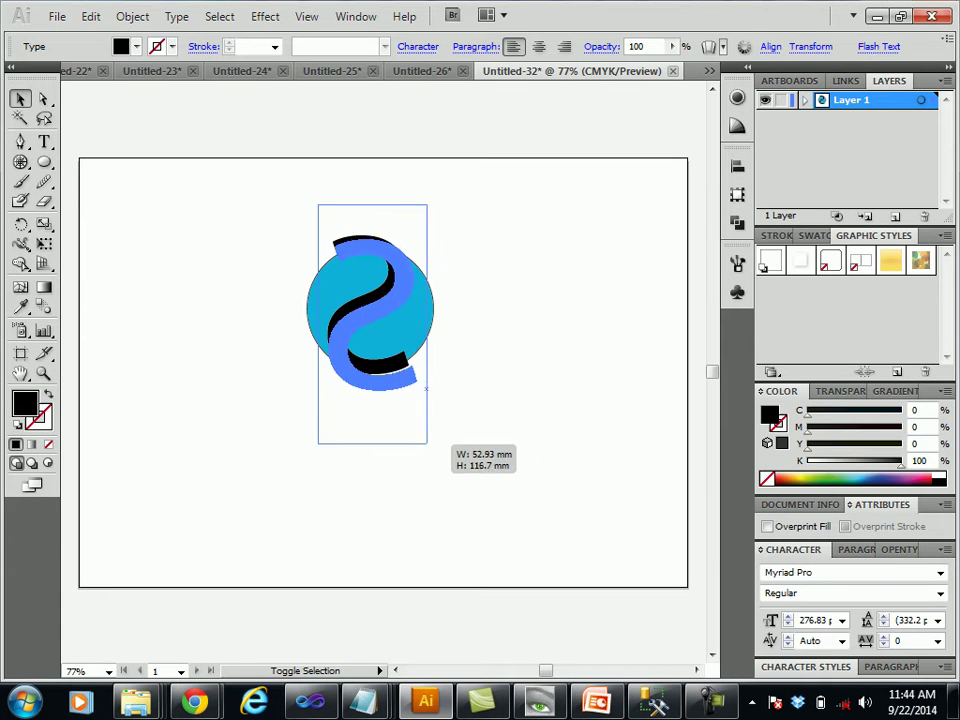
pyautogui.moveTo(375, 390); pyautogui.dragTo(376, 373)
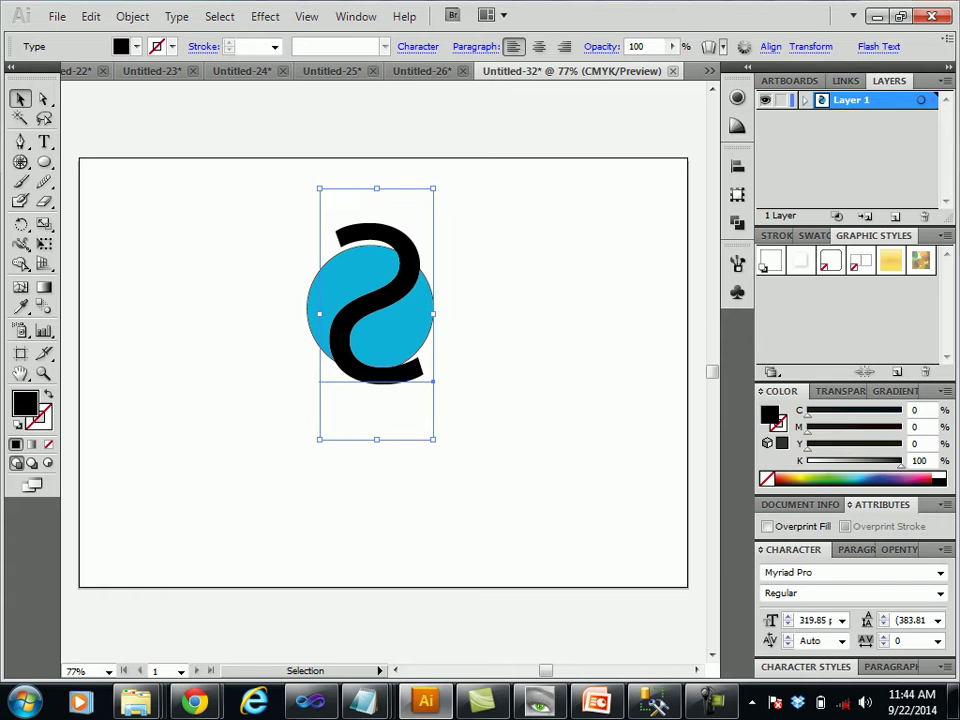
pyautogui.press('Down')
pyautogui.press('Down')
pyautogui.press('Down')
pyautogui.press('Down')
pyautogui.press('Down')
pyautogui.press('Down')
pyautogui.press('Down')
pyautogui.press('Down')
pyautogui.press('Right')
pyautogui.press('Right')
pyautogui.press('Right')
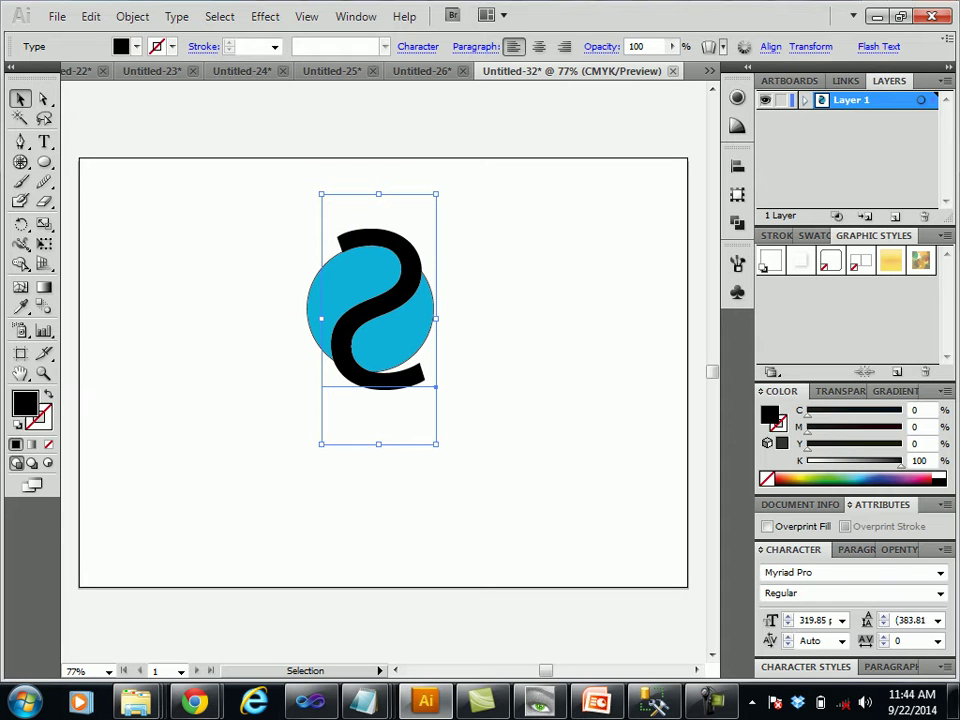
pyautogui.moveTo(321, 318); pyautogui.dragTo(307, 318)
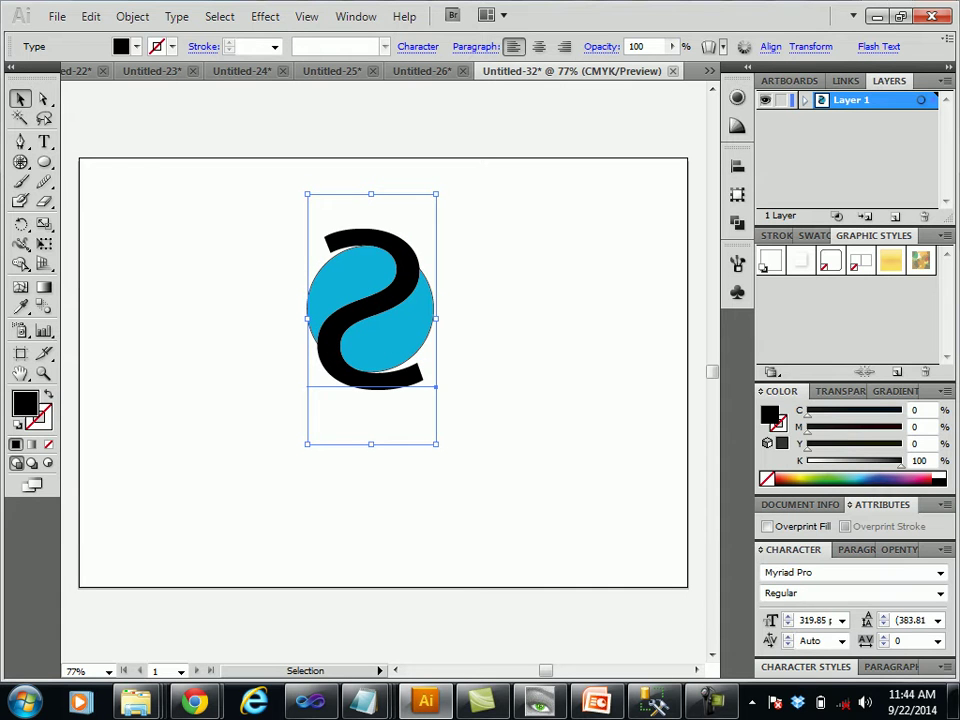
pyautogui.moveTo(371, 444); pyautogui.dragTo(371, 435)
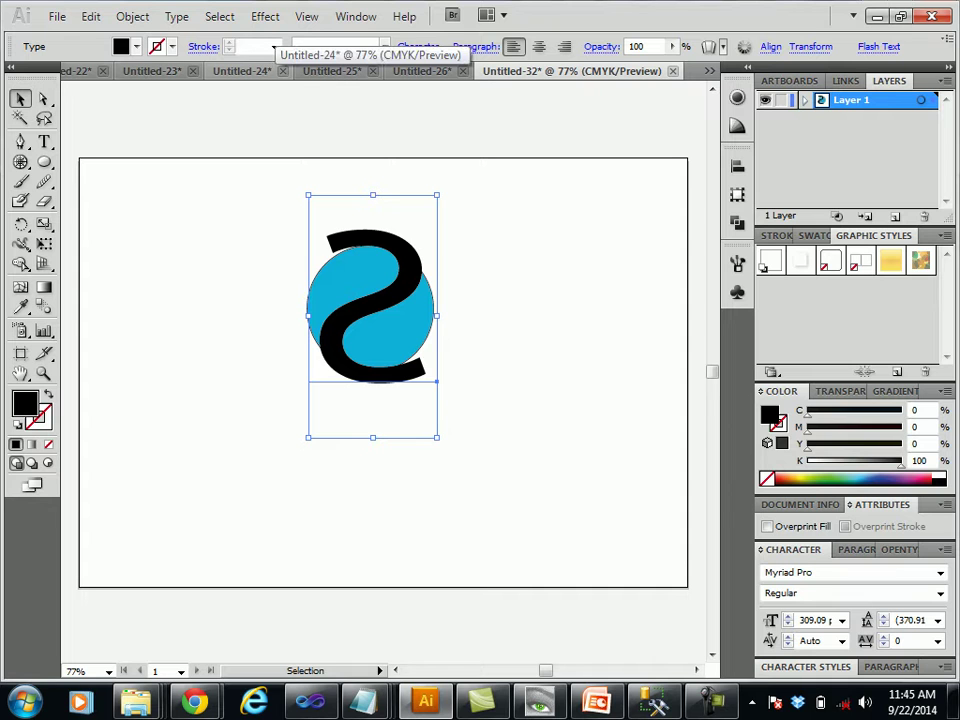
# - Select the S text on its own, nudge it slightly, and bring up the Object menu
pyautogui.hotkey('ctrl', 'shift', 'a')
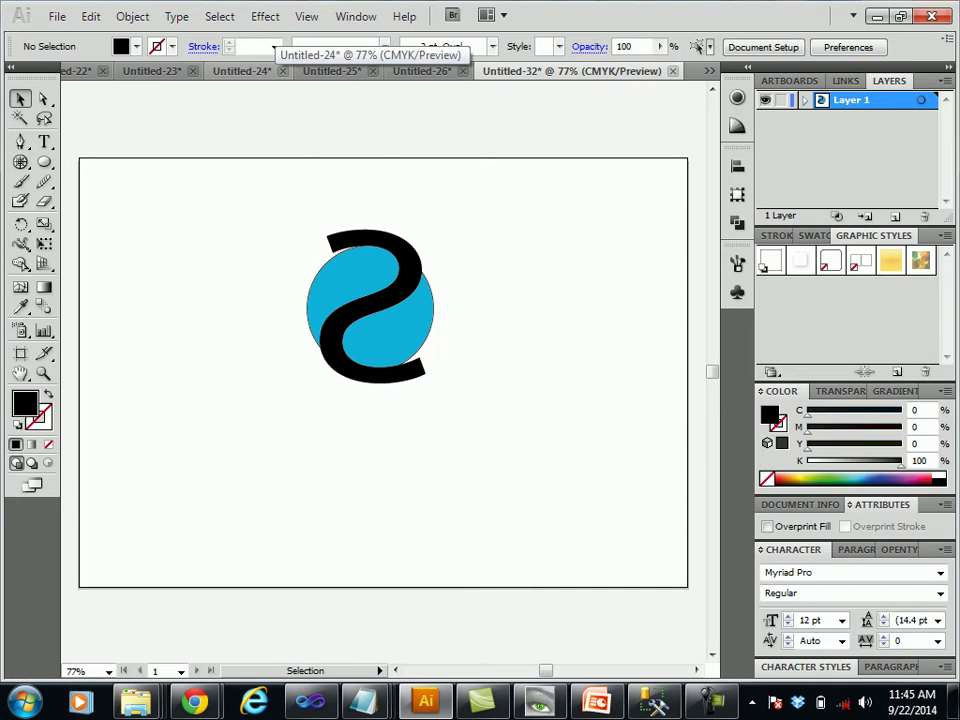
pyautogui.moveTo(527, 171); pyautogui.dragTo(276, 433)
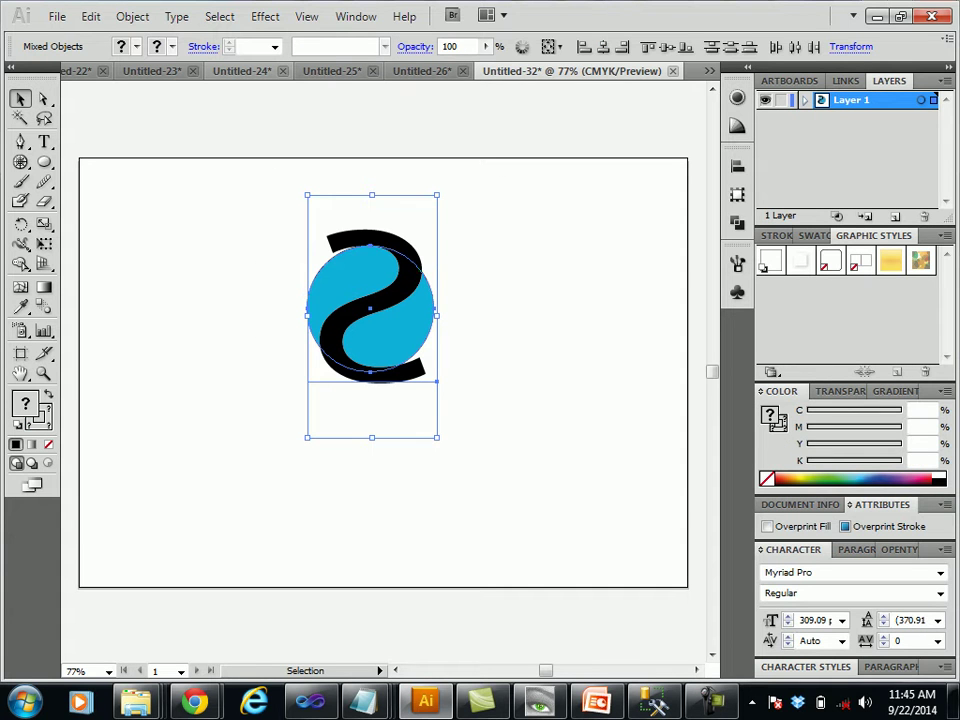
pyautogui.hotkey('ctrl', 'shift', 'a')
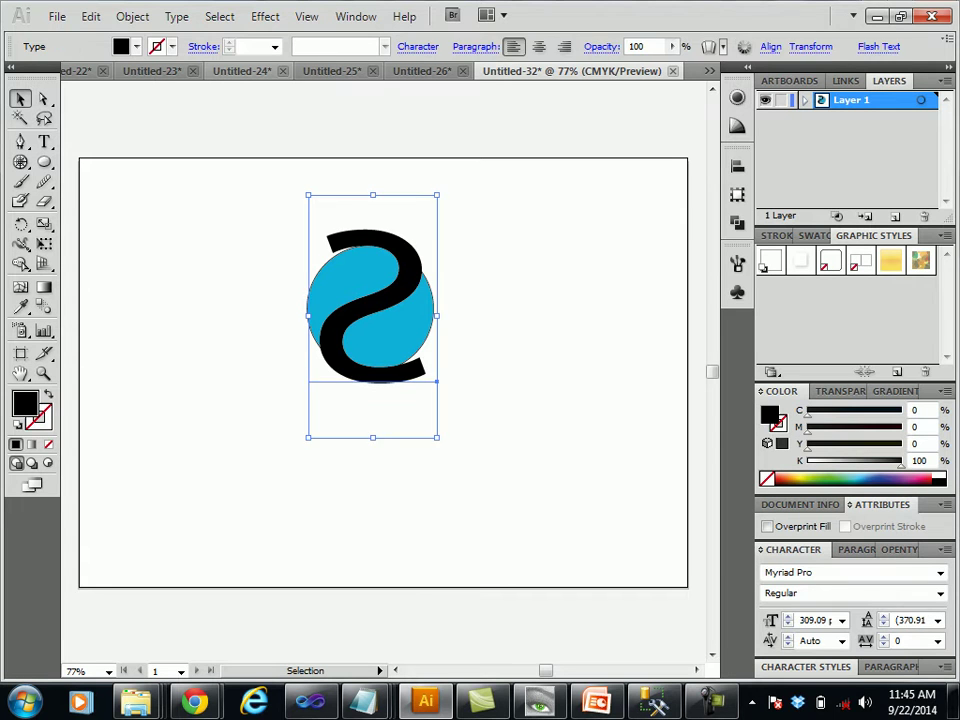
pyautogui.click(372, 245)
pyautogui.hotkey('ctrl', 'shift', 'a')
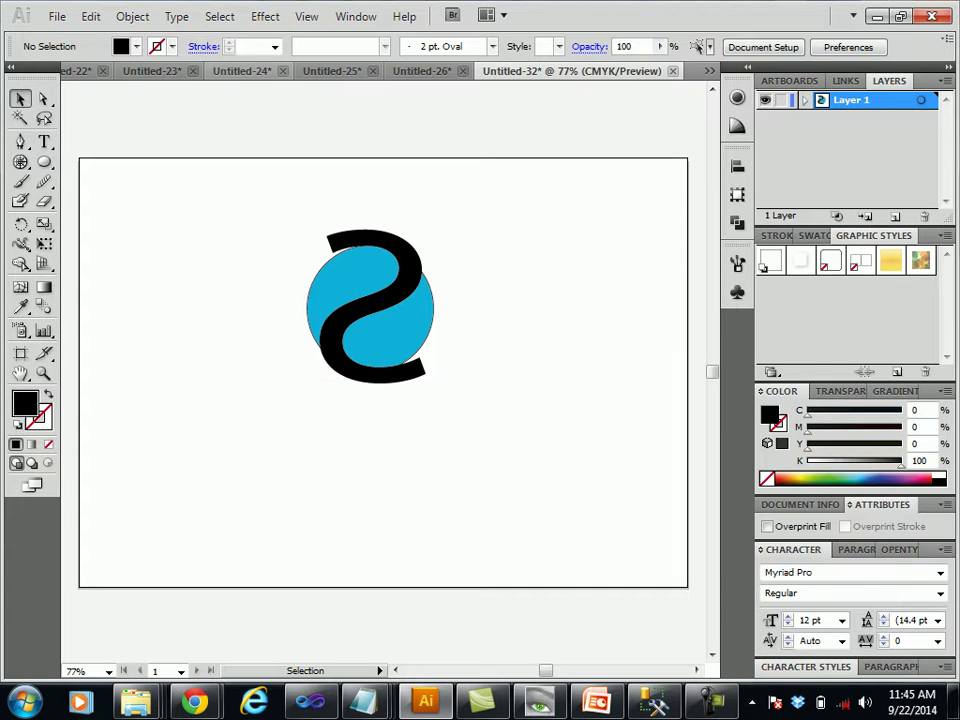
pyautogui.click(375, 375)
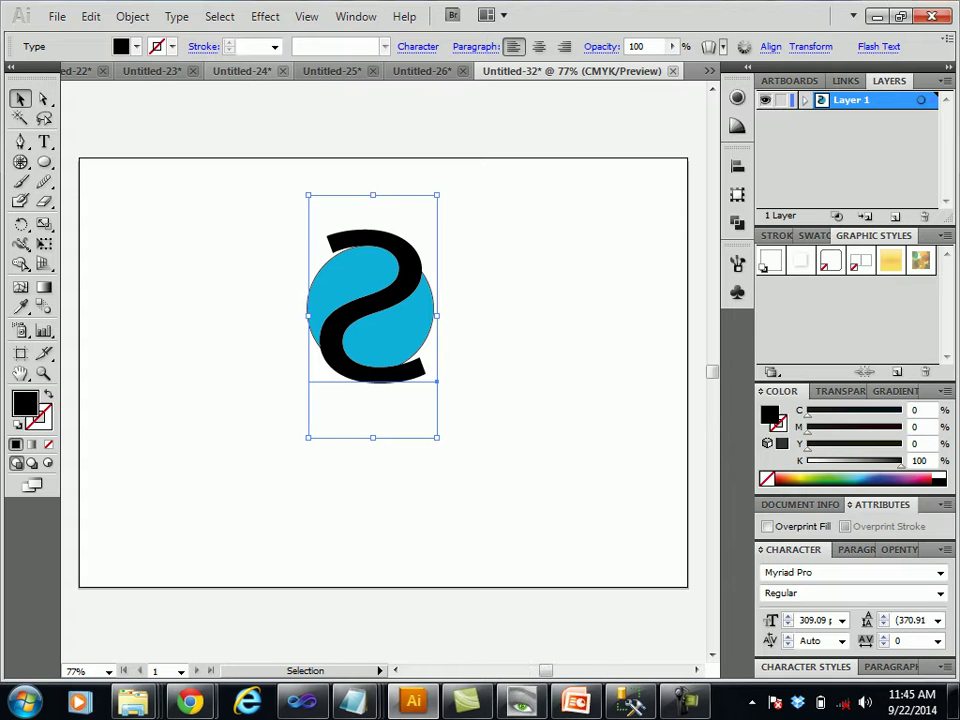
pyautogui.moveTo(372, 300)
pyautogui.mouseDown()
pyautogui.moveTo(386, 296)
pyautogui.moveTo(372, 300)
pyautogui.mouseUp()
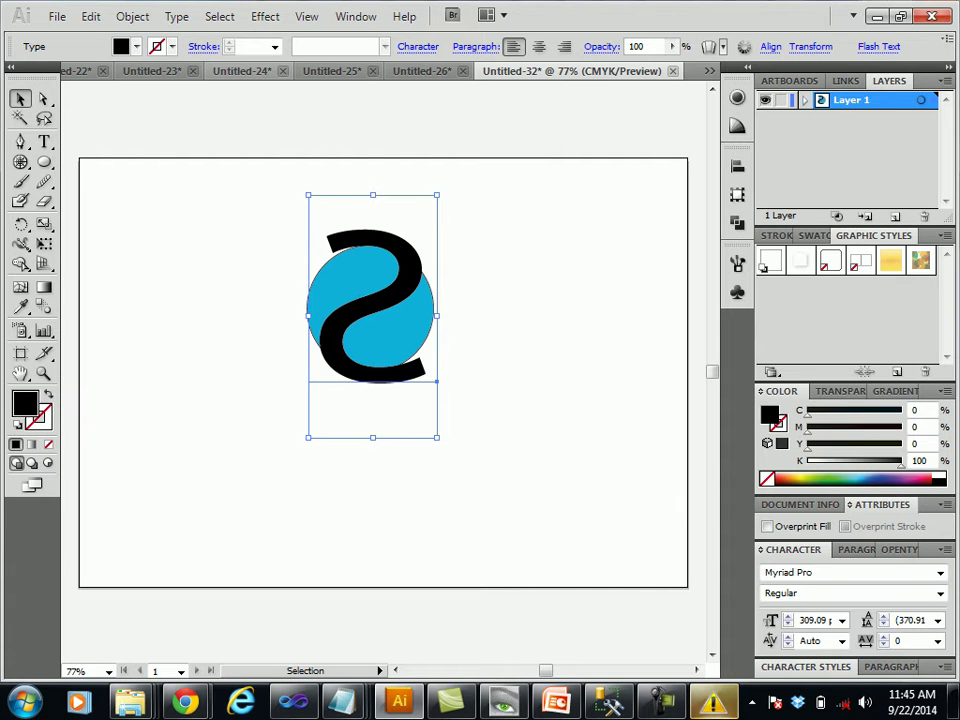
pyautogui.click(176, 16)
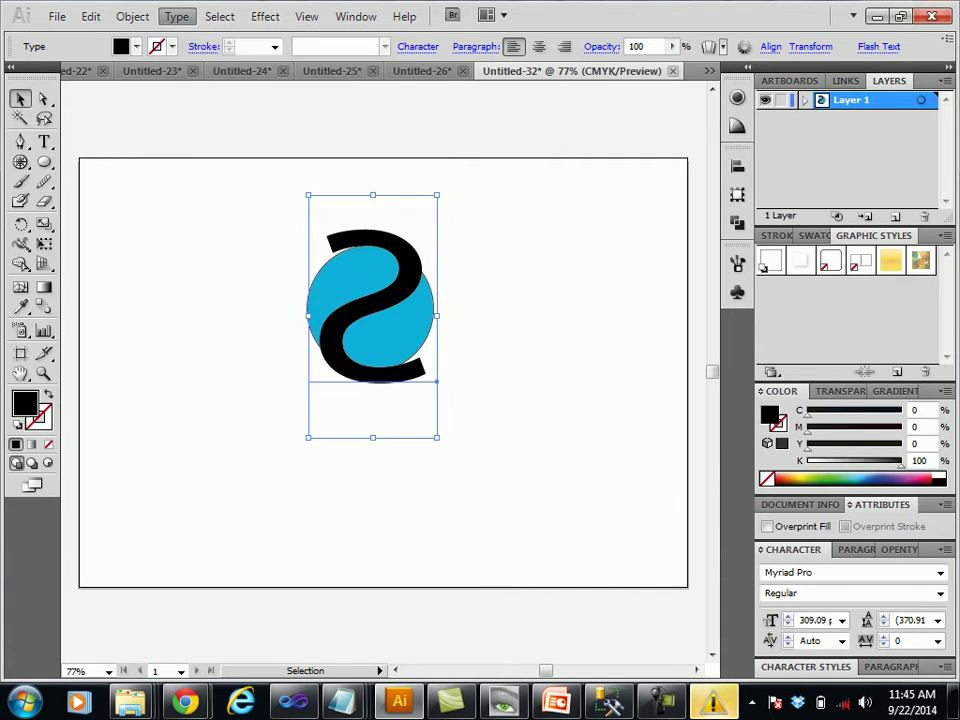
pyautogui.click(132, 16)
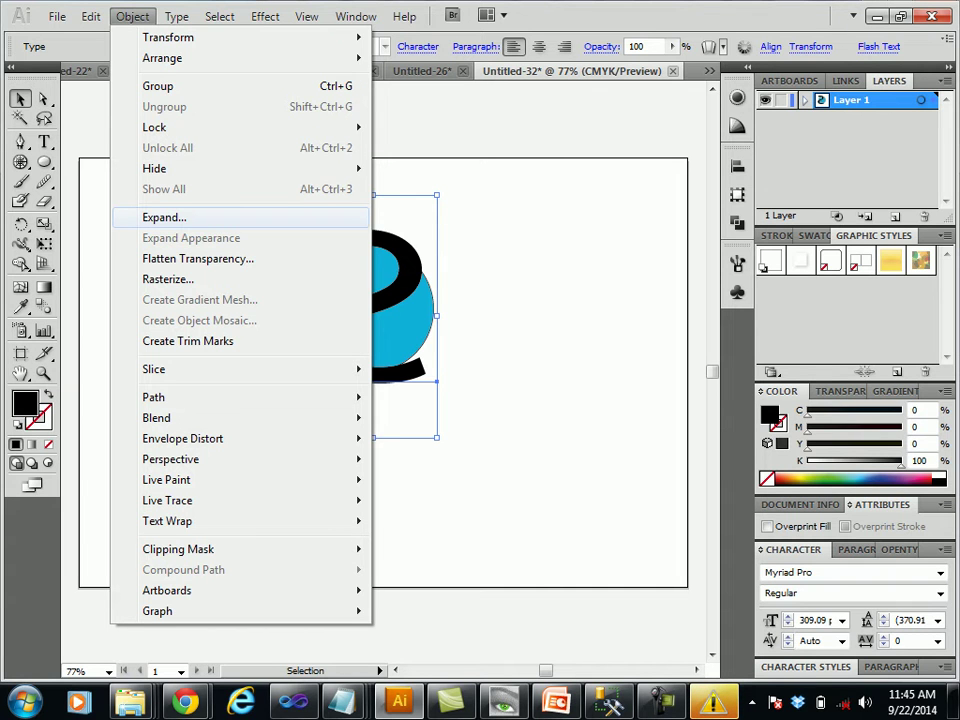
# - Expand the S into outlined shapes, then select it together with the circle
pyautogui.click(164, 217)
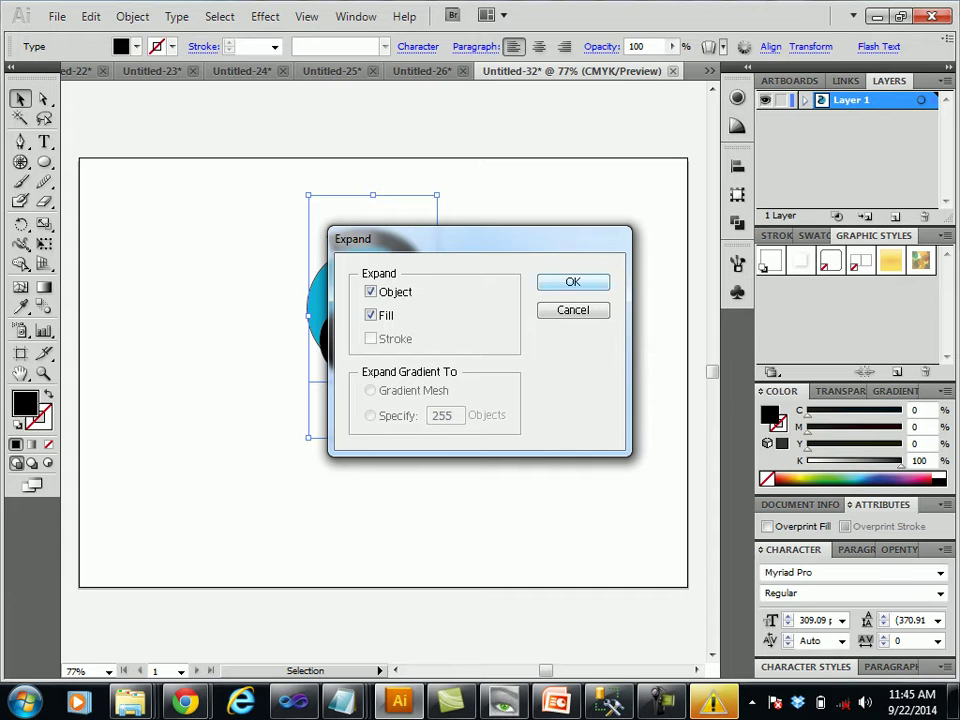
pyautogui.press('Return')
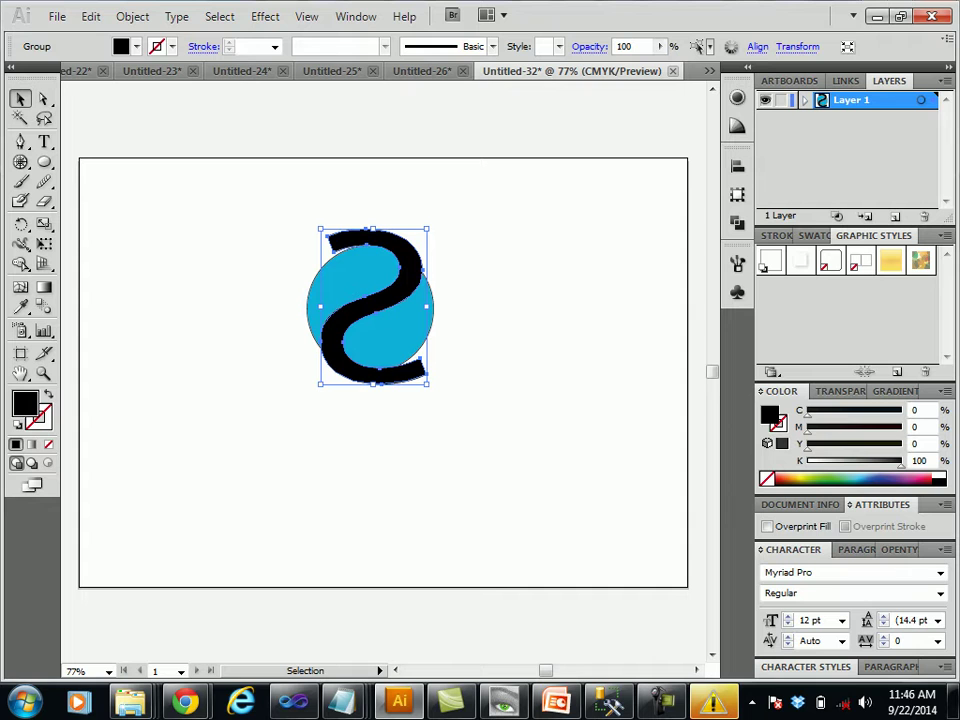
pyautogui.hotkey('ctrl', 'shift', 'a')
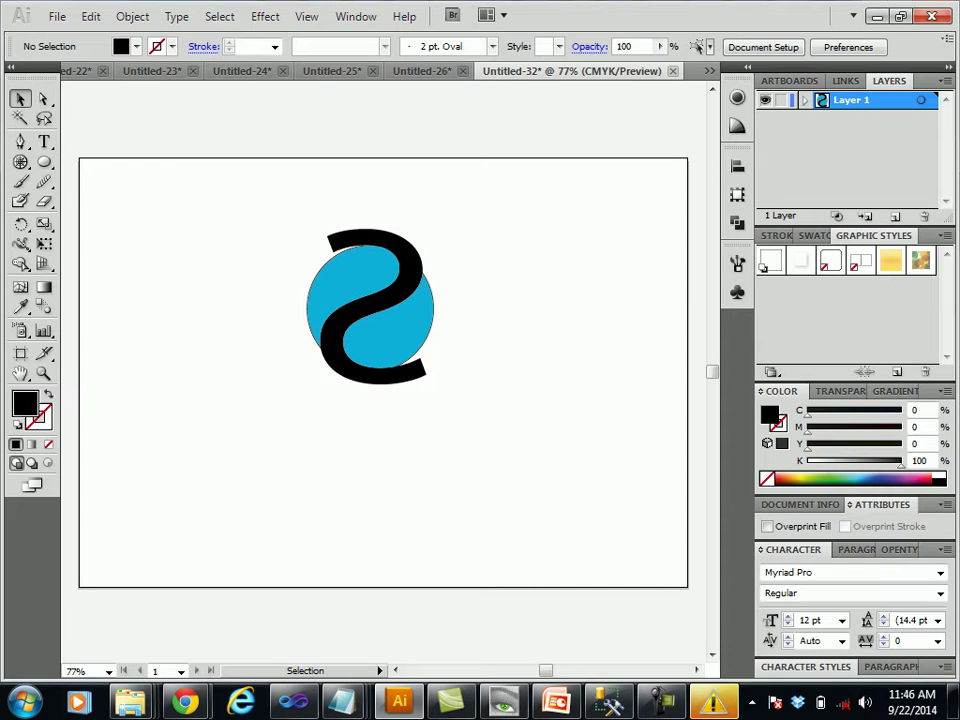
pyautogui.moveTo(274, 171); pyautogui.dragTo(519, 418)
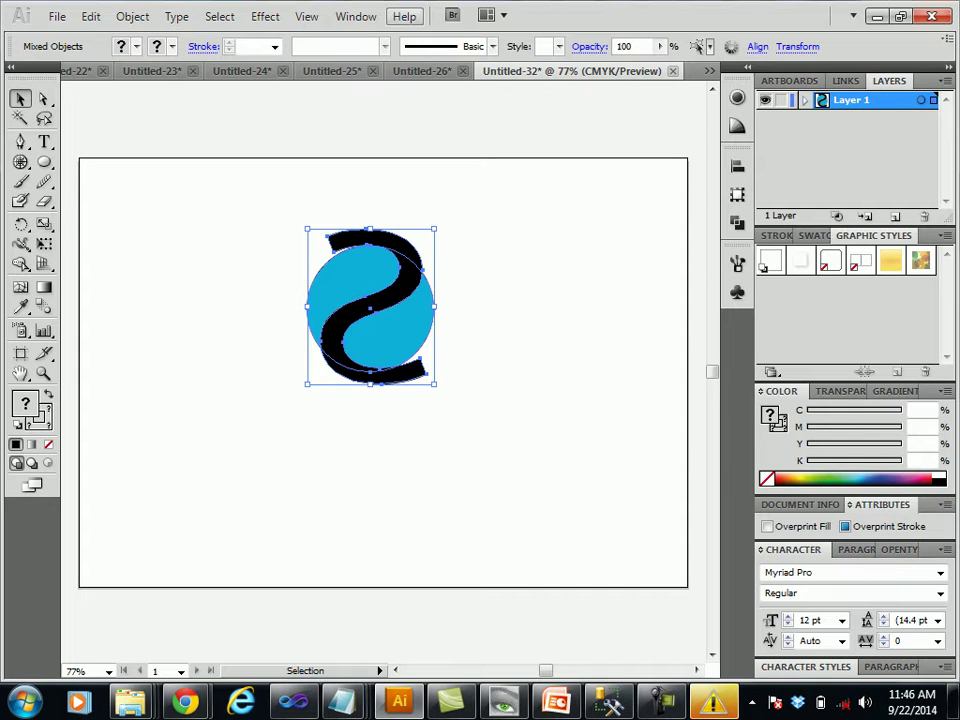
# - Show the Pathfinder panel (Shift+Ctrl+F9) after browsing the Window menu and Transform settings
pyautogui.click(356, 17)
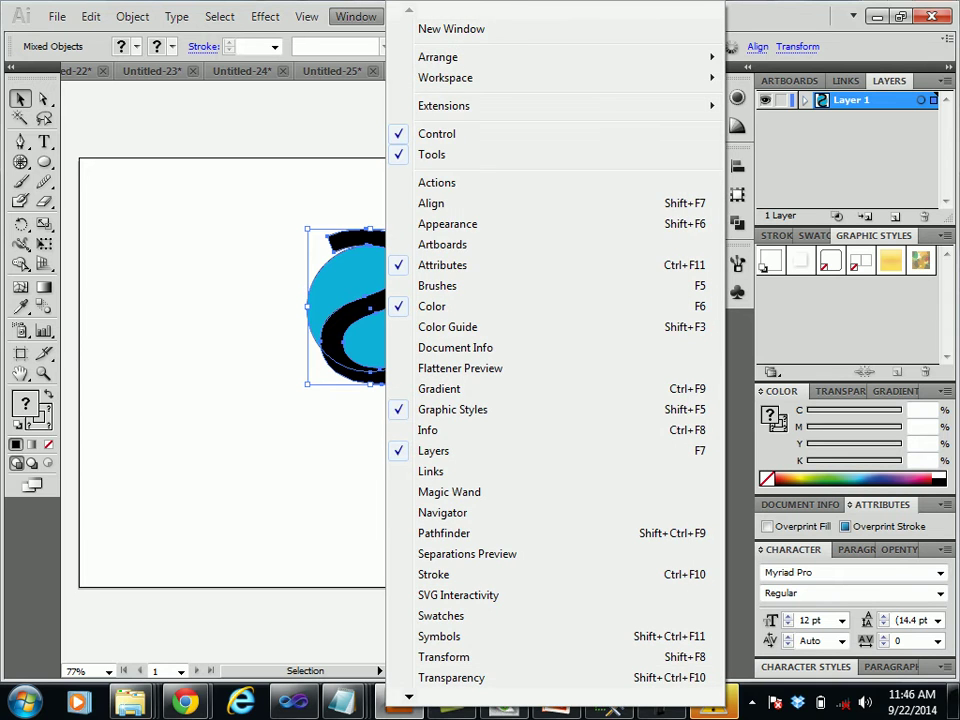
pyautogui.press('Escape')
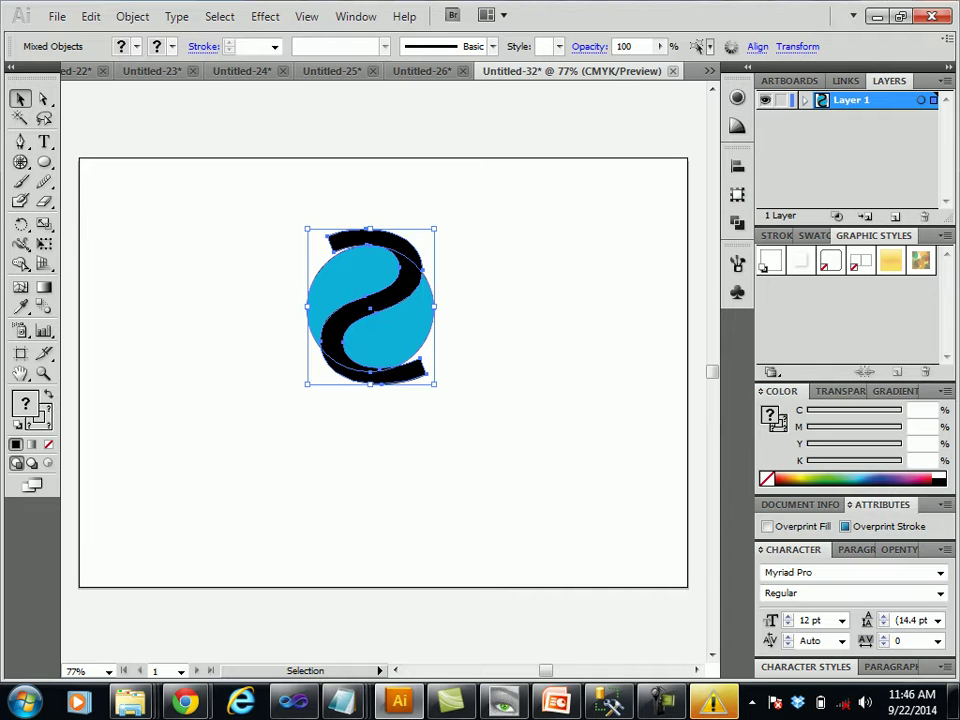
pyautogui.click(356, 16)
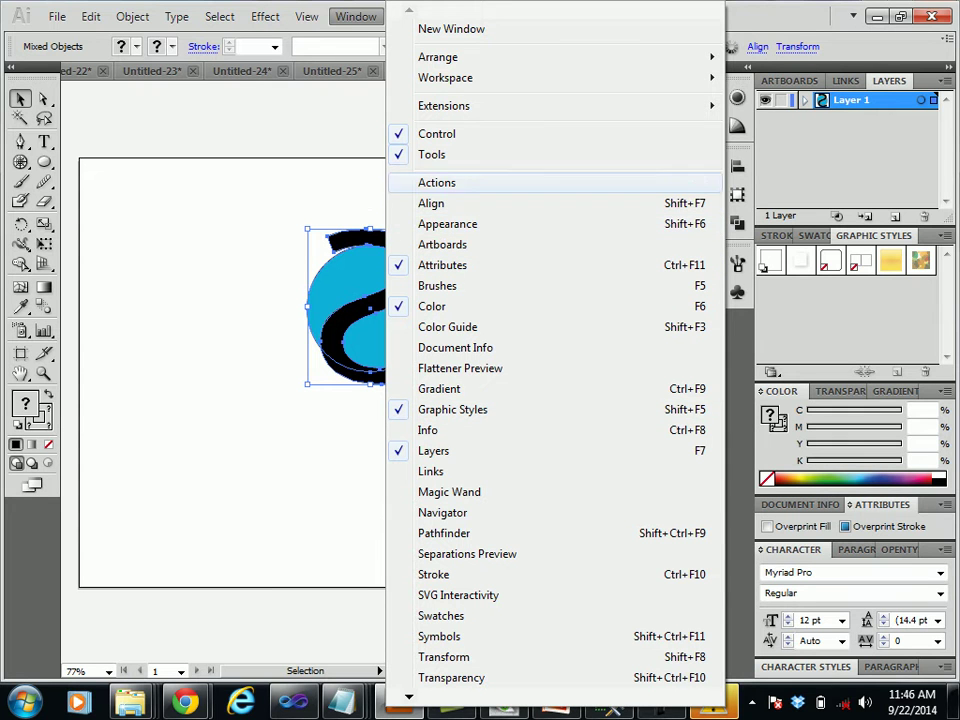
pyautogui.press('Escape')
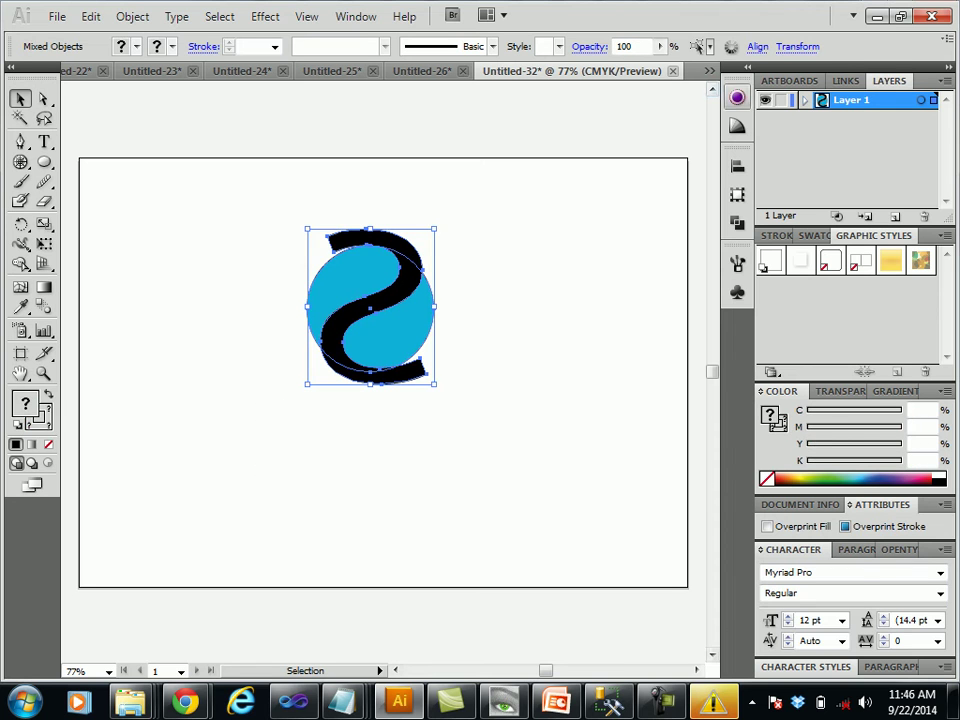
pyautogui.click(708, 70)
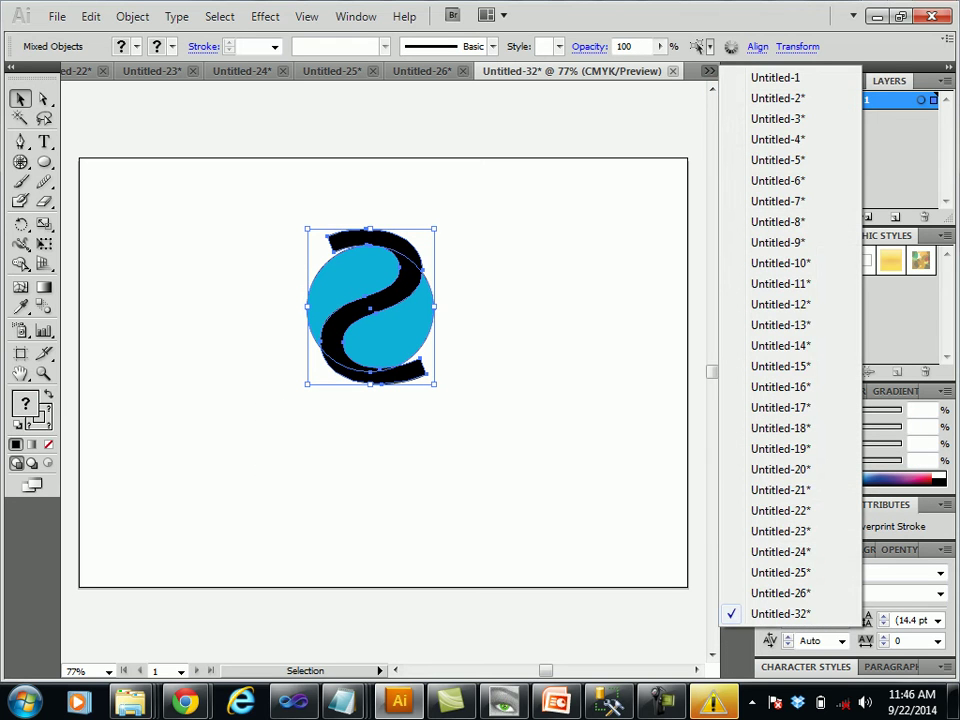
pyautogui.click(797, 46)
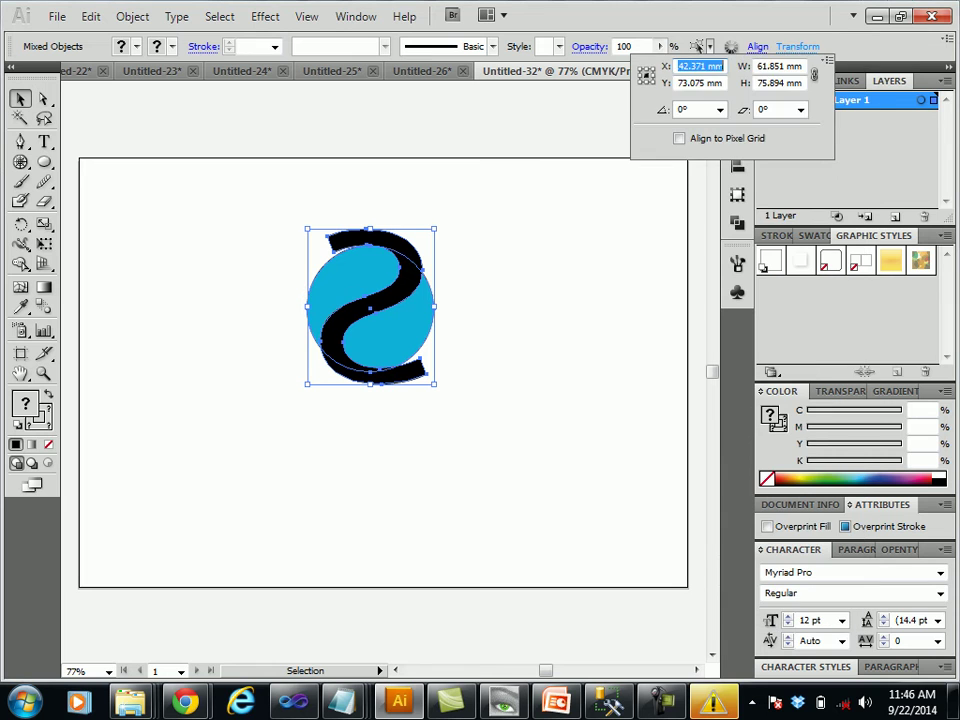
pyautogui.press('Escape')
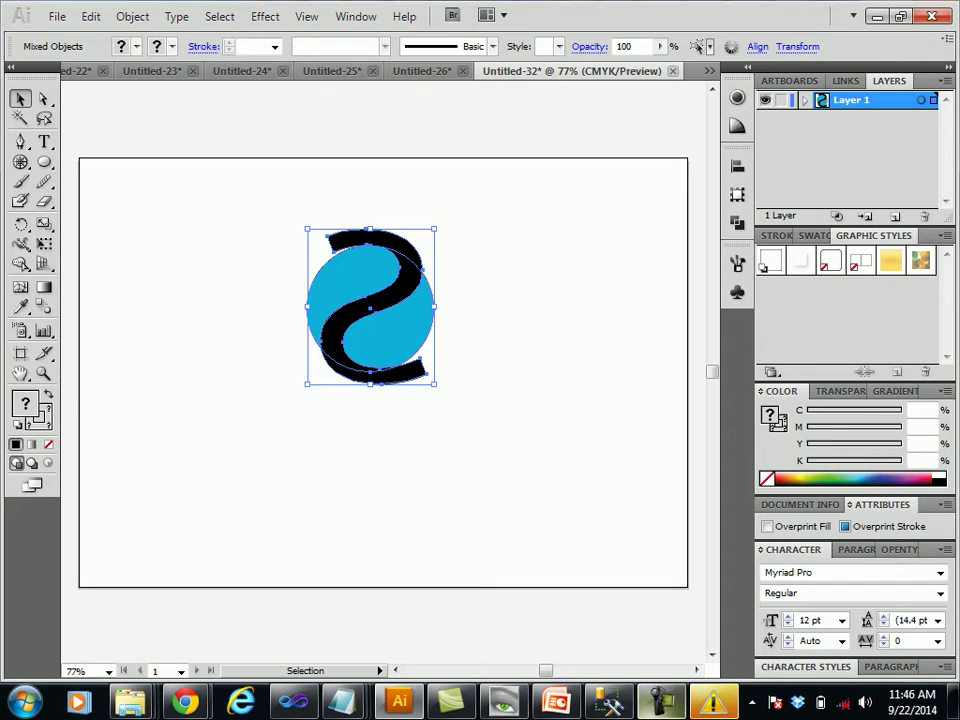
pyautogui.hotkey('ctrl', 'shift', 'F9')
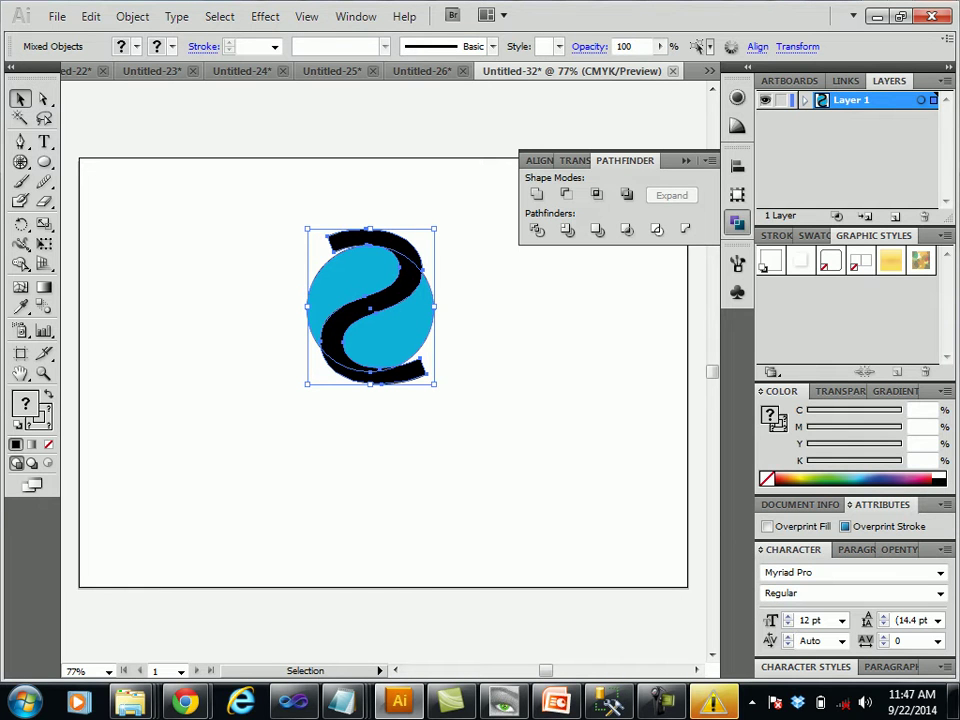
# - Subtract the S shape from the cyan circle with Pathfinder Minus Front
pyautogui.moveTo(245, 200); pyautogui.dragTo(457, 383)
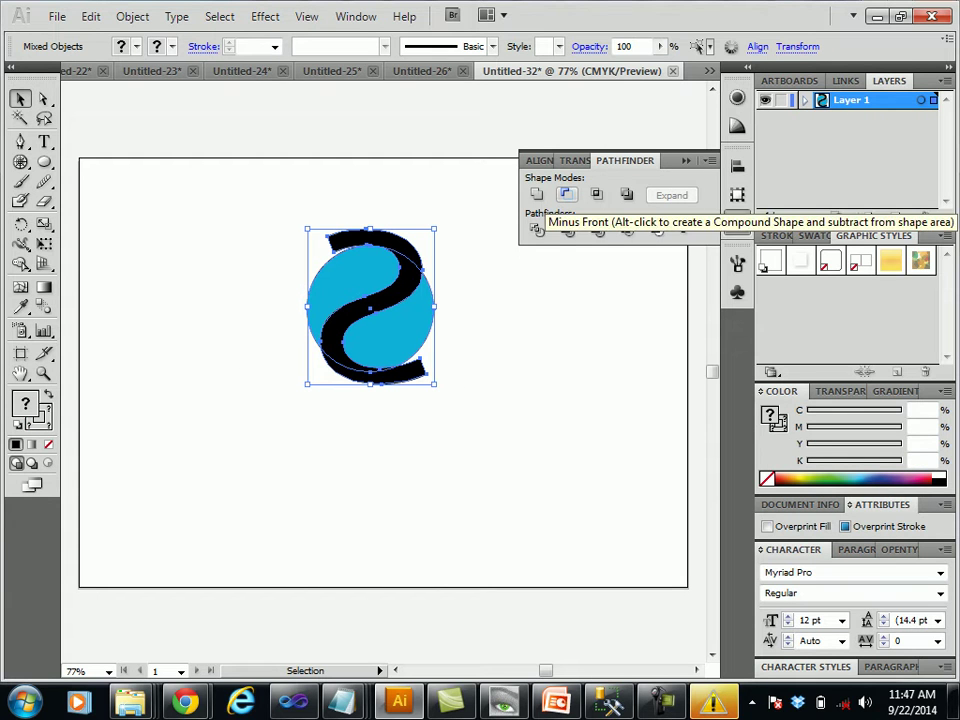
pyautogui.click(566, 195)
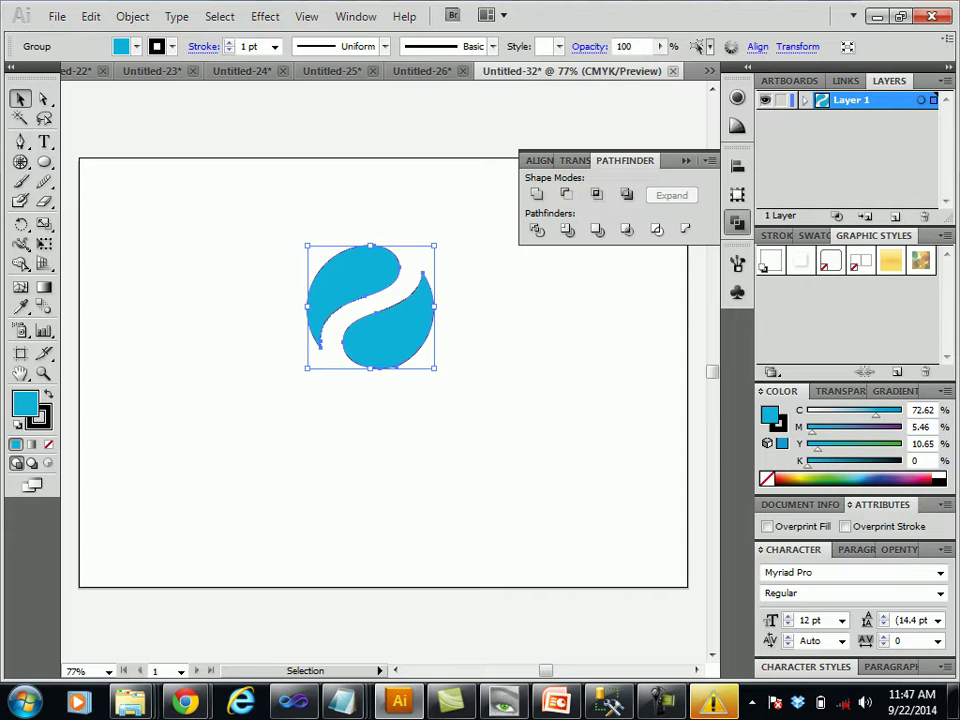
pyautogui.hotkey('ctrl', 'shift', 'a')
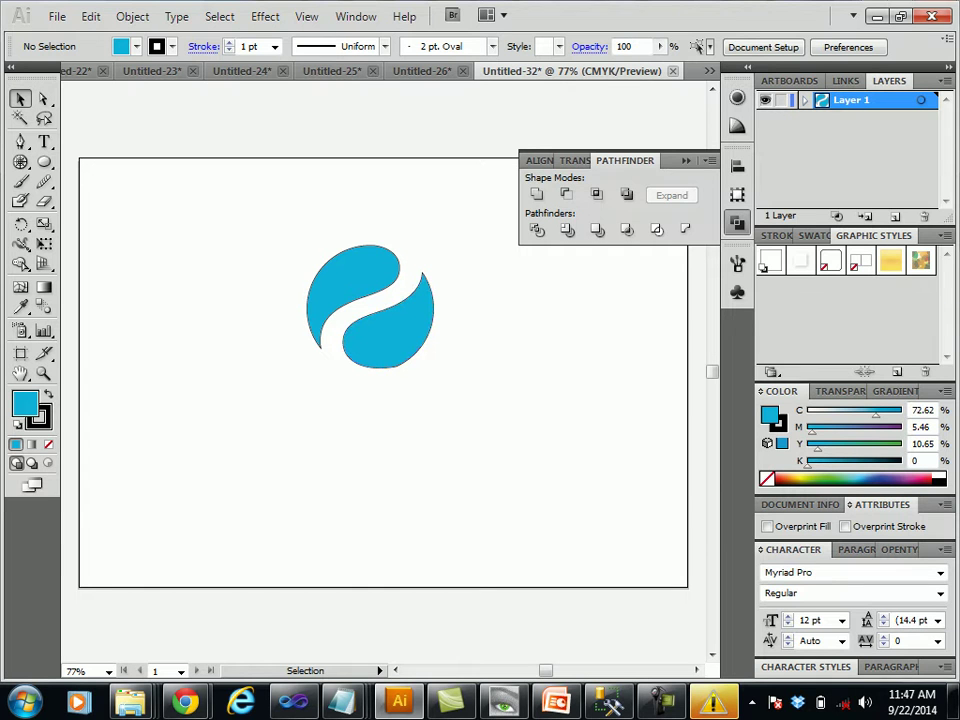
# - Rotate the cut cyan shape by -45° and reselect it
pyautogui.hotkey('ctrl', 'a')
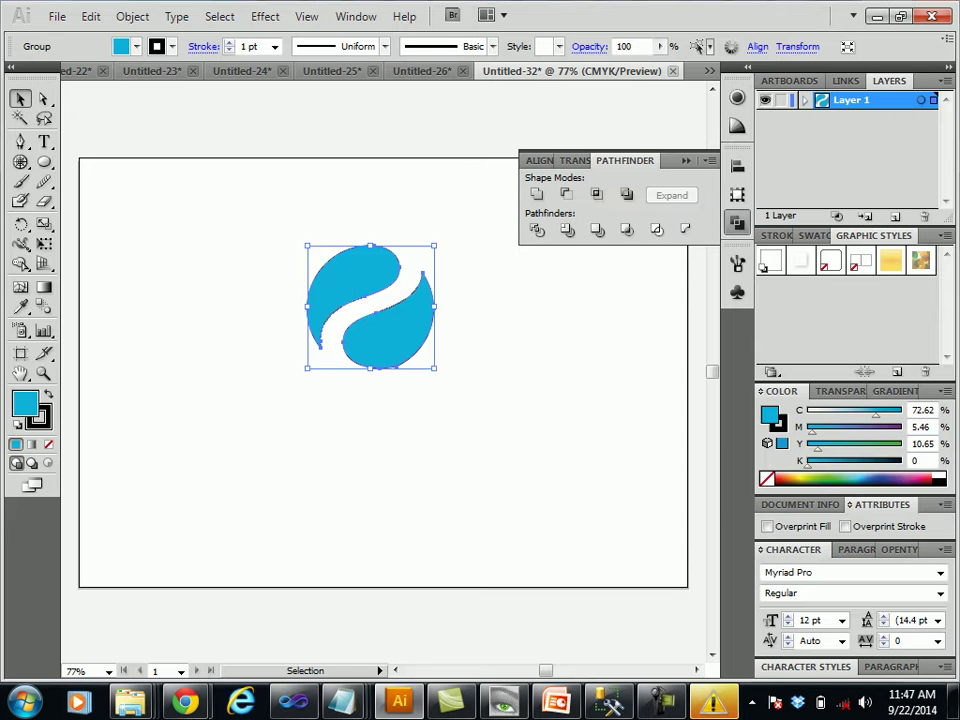
pyautogui.moveTo(440, 376); pyautogui.dragTo(375, 405)
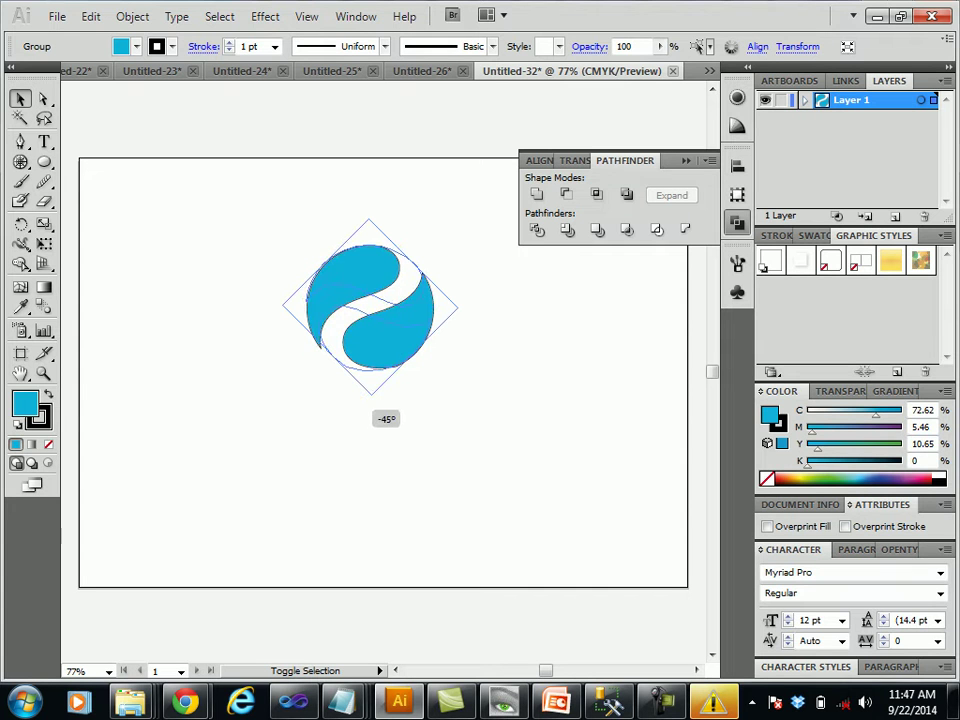
pyautogui.click(323, 200)
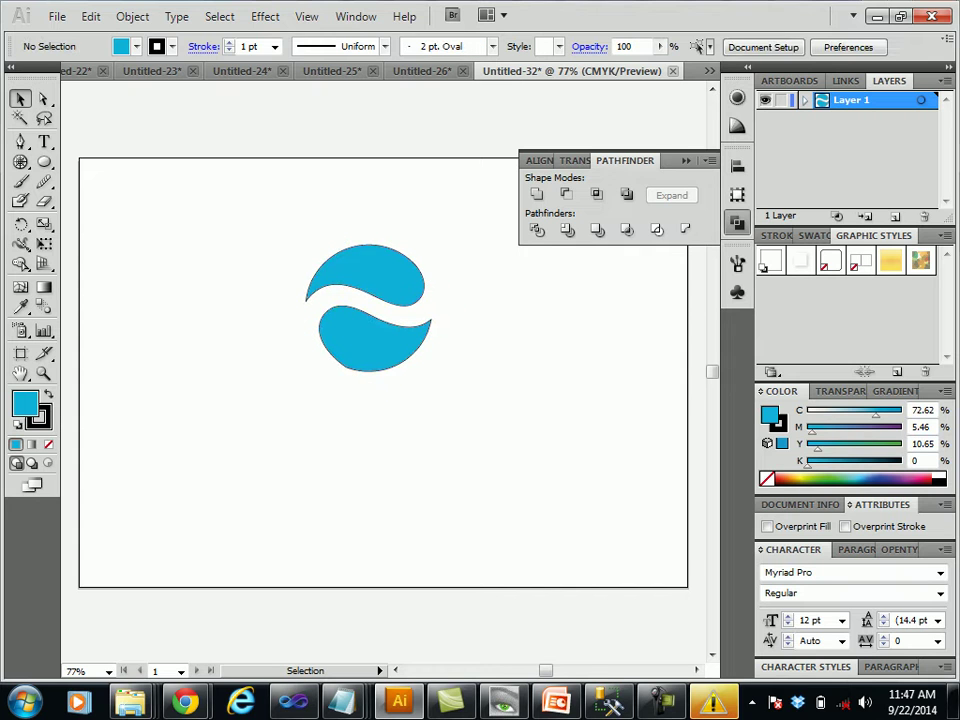
pyautogui.moveTo(257, 213); pyautogui.dragTo(408, 265)
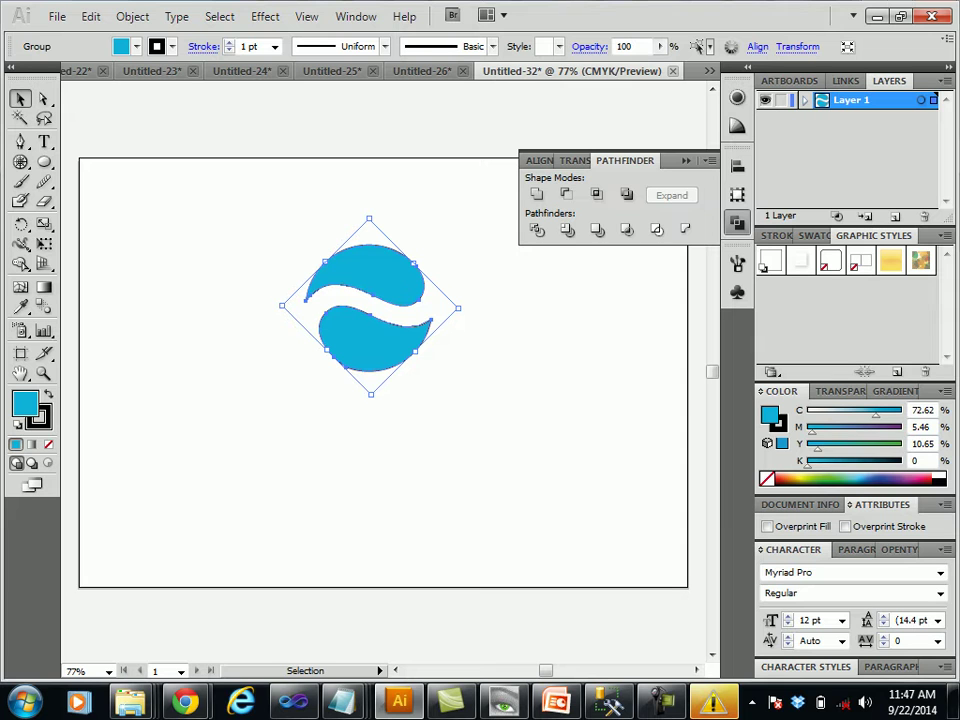
# - Ungroup the cut shape into two separate cyan pieces
pyautogui.rightClick(387, 272)
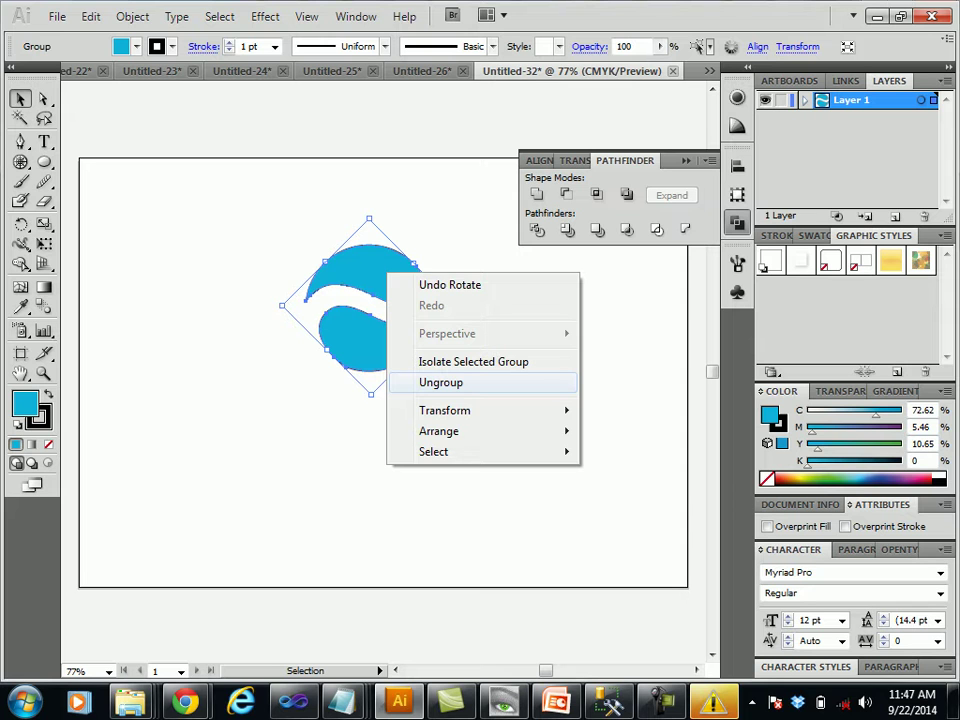
pyautogui.click(440, 382)
pyautogui.hotkey('ctrl', 'shift', 'a')
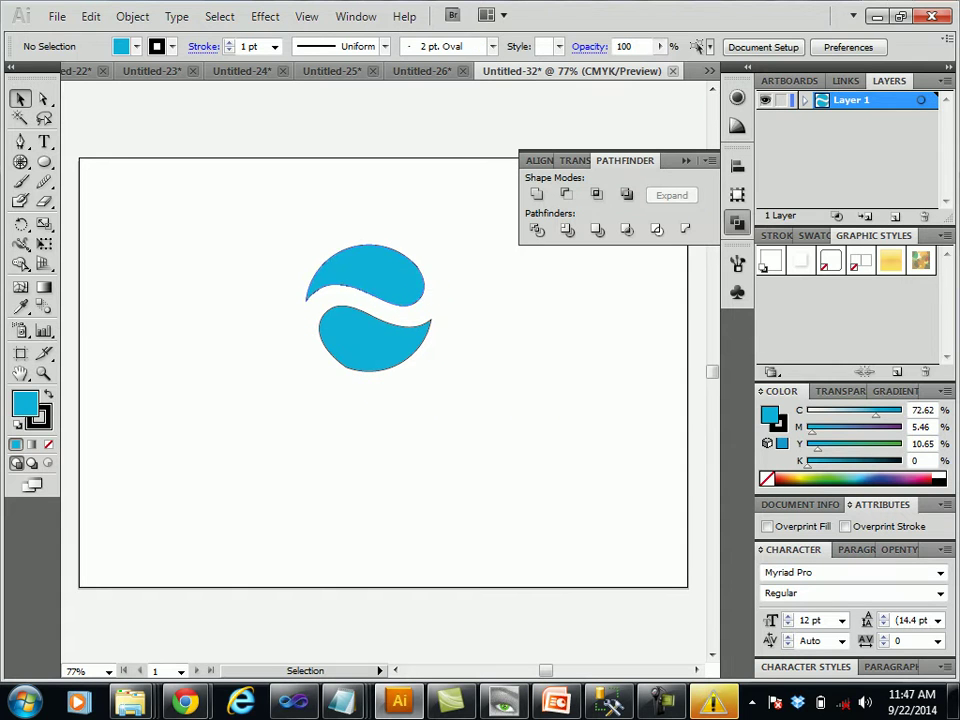
# - Select the upper cyan piece and collapse the Pathfinder panel
pyautogui.click(375, 270)
pyautogui.moveTo(280, 172); pyautogui.dragTo(292, 200)
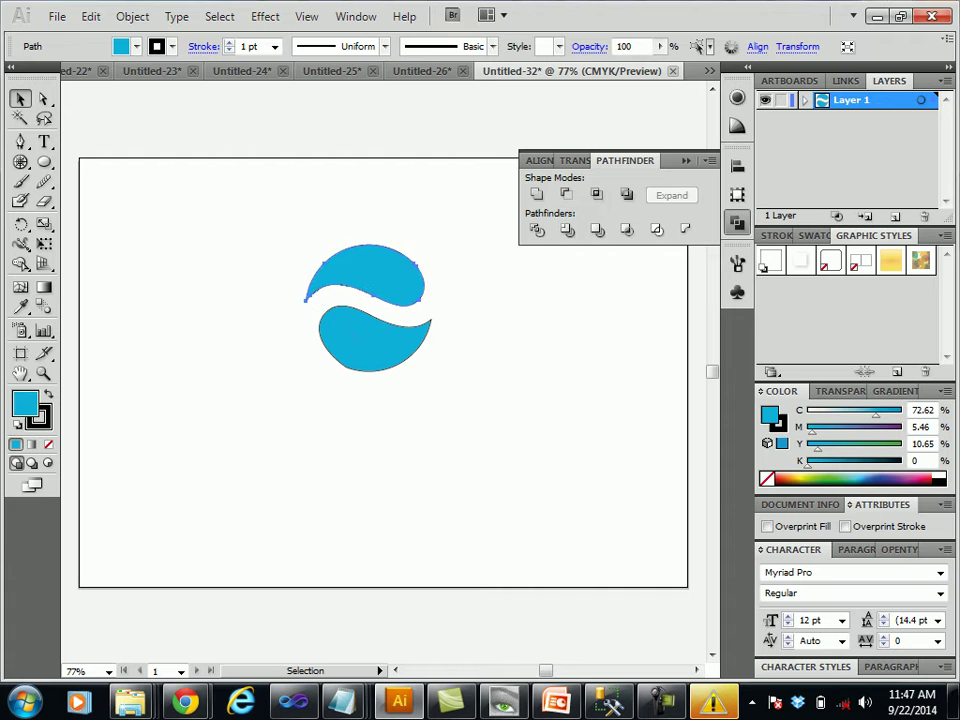
pyautogui.hotkey('ctrl', 'shift', 'a')
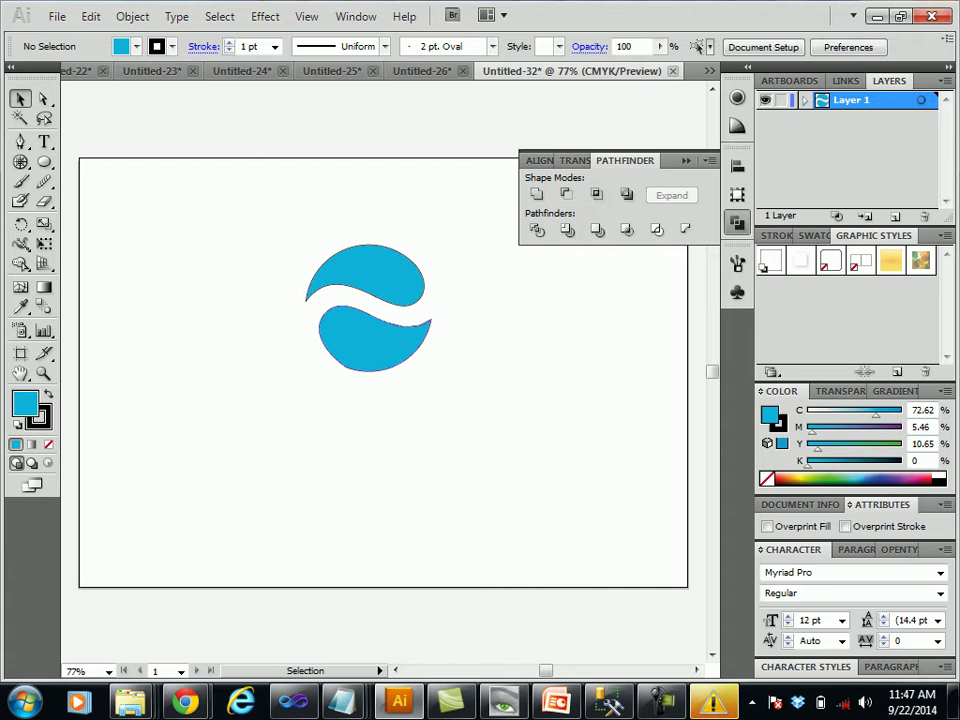
pyautogui.click(365, 272)
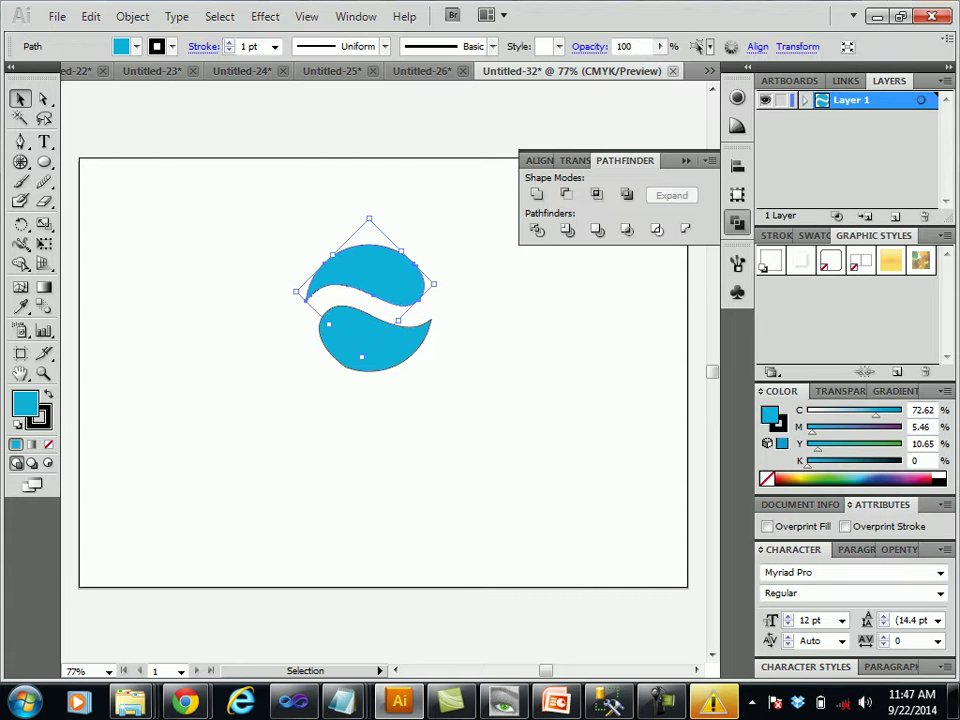
pyautogui.hotkey('ctrl', 'shift', 'F9')
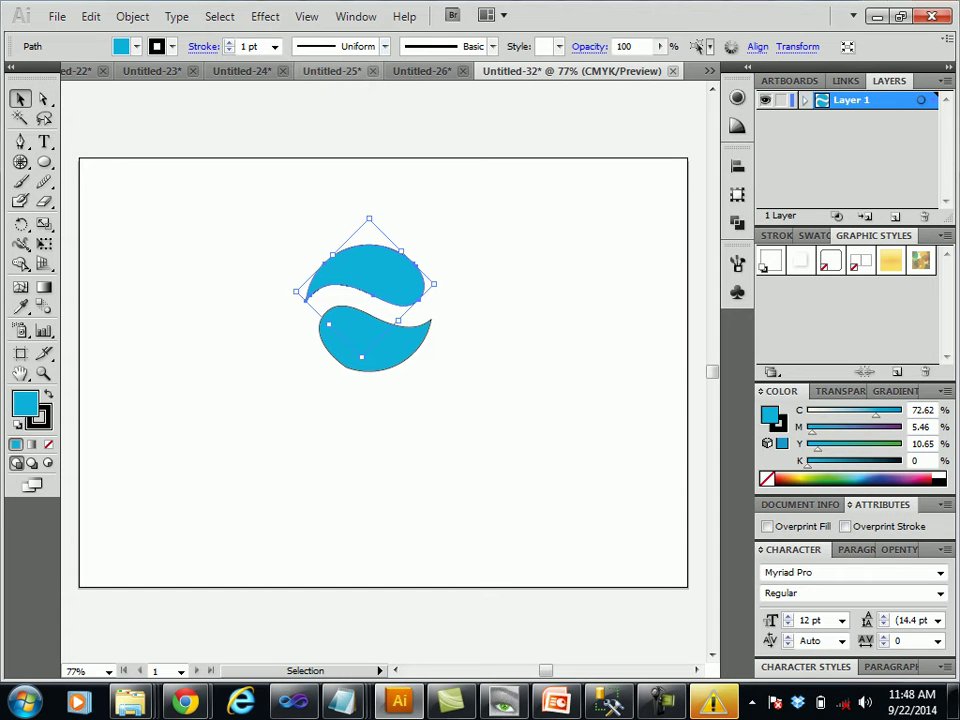
# - Apply Effect > 3D > Extrude & Bevel to the upper wave shape with preview on
pyautogui.click(306, 16)
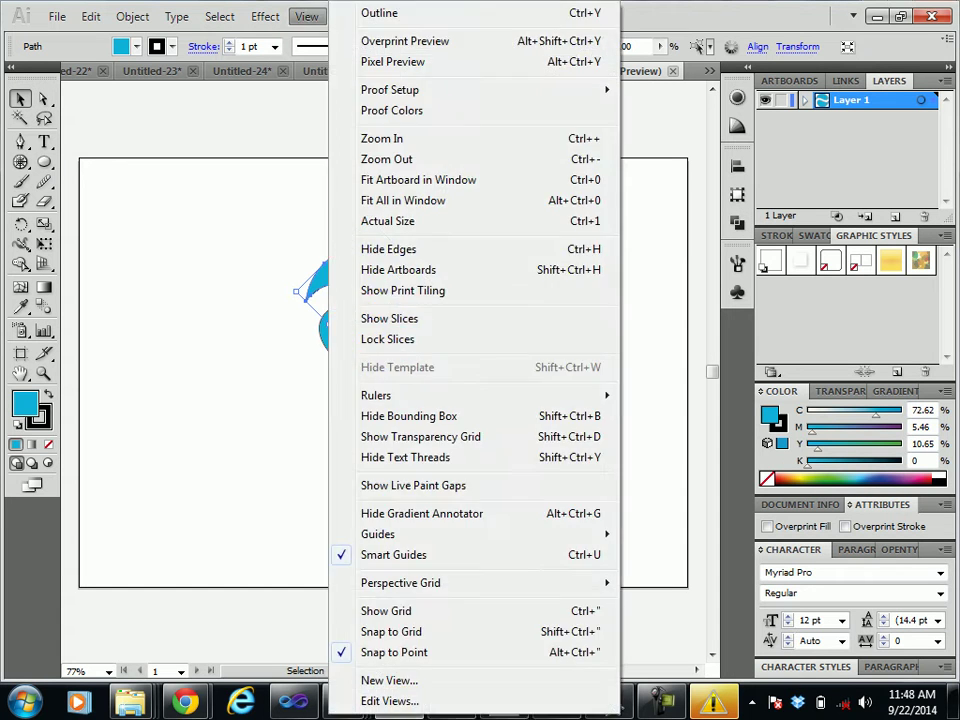
pyautogui.click(306, 16)
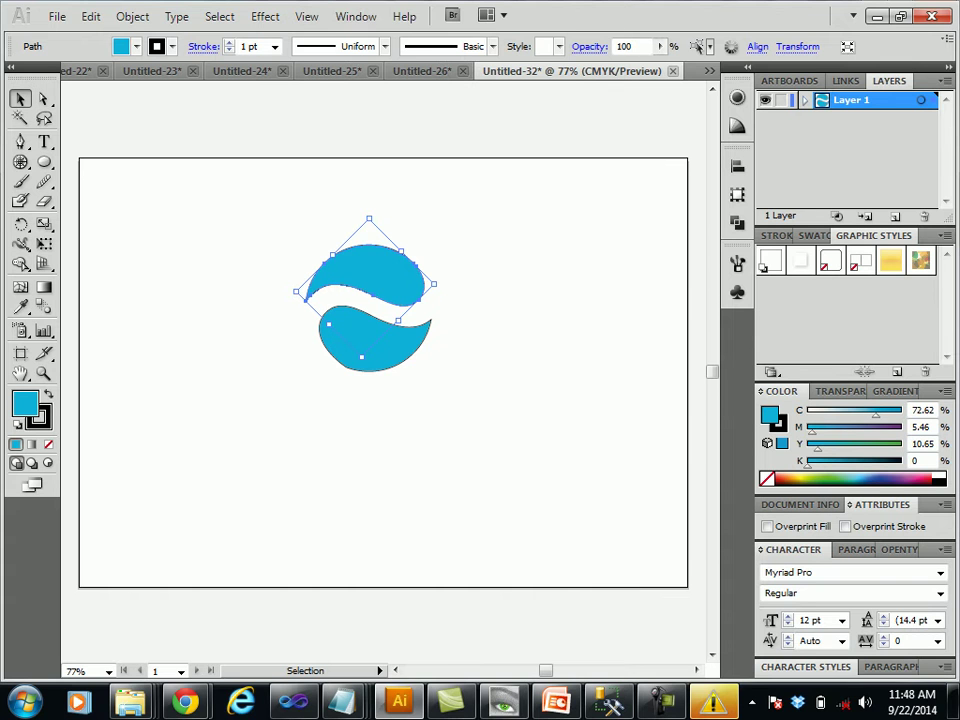
pyautogui.click(355, 16)
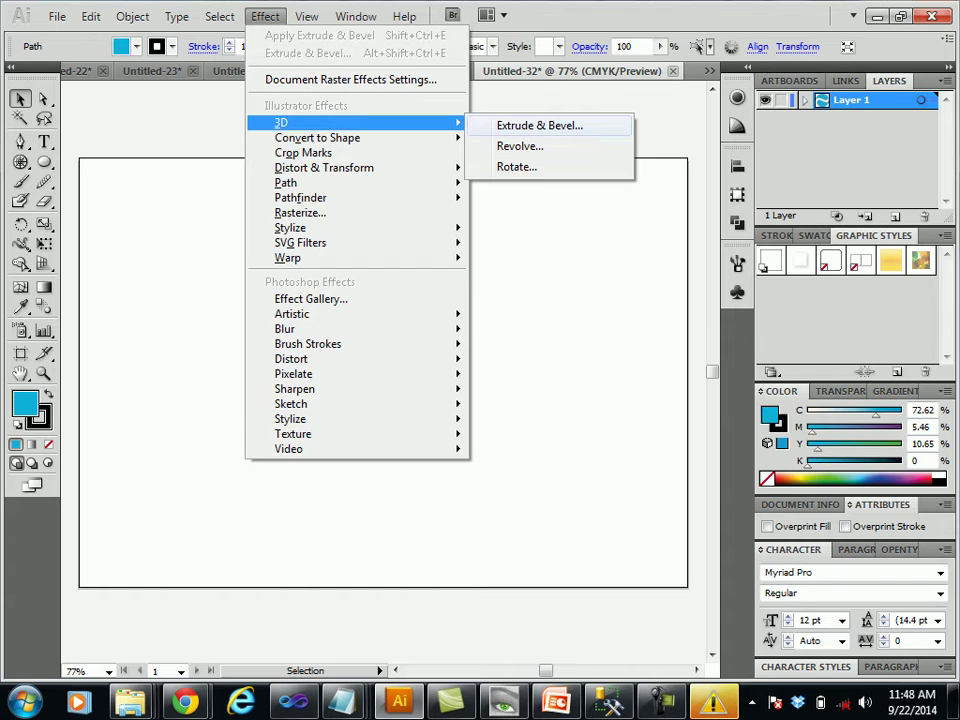
pyautogui.click(540, 125)
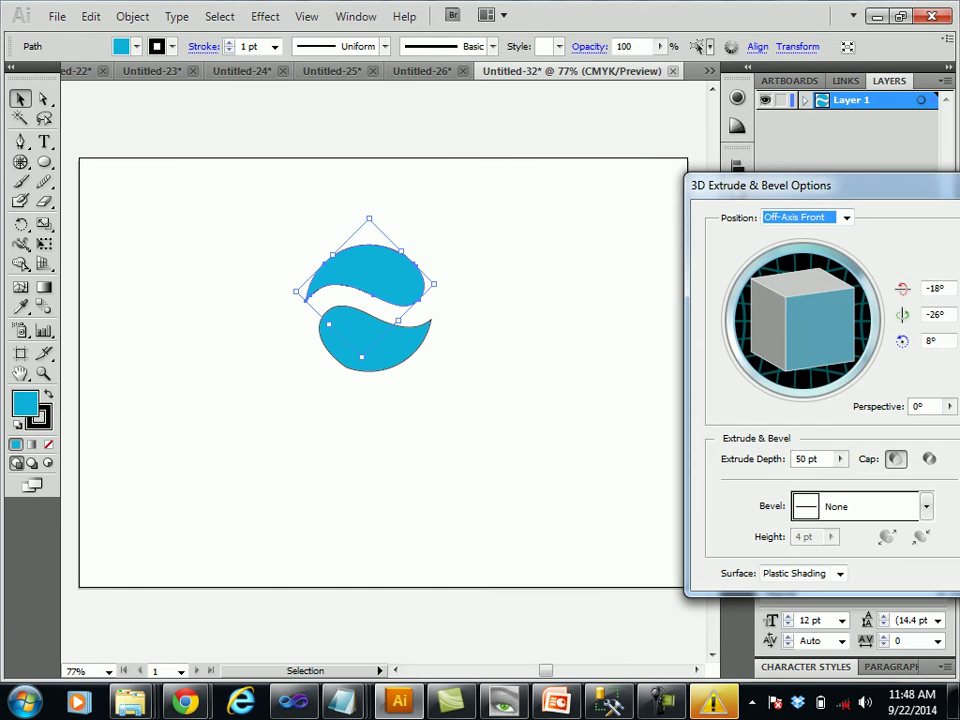
pyautogui.moveTo(760, 185); pyautogui.dragTo(587, 88)
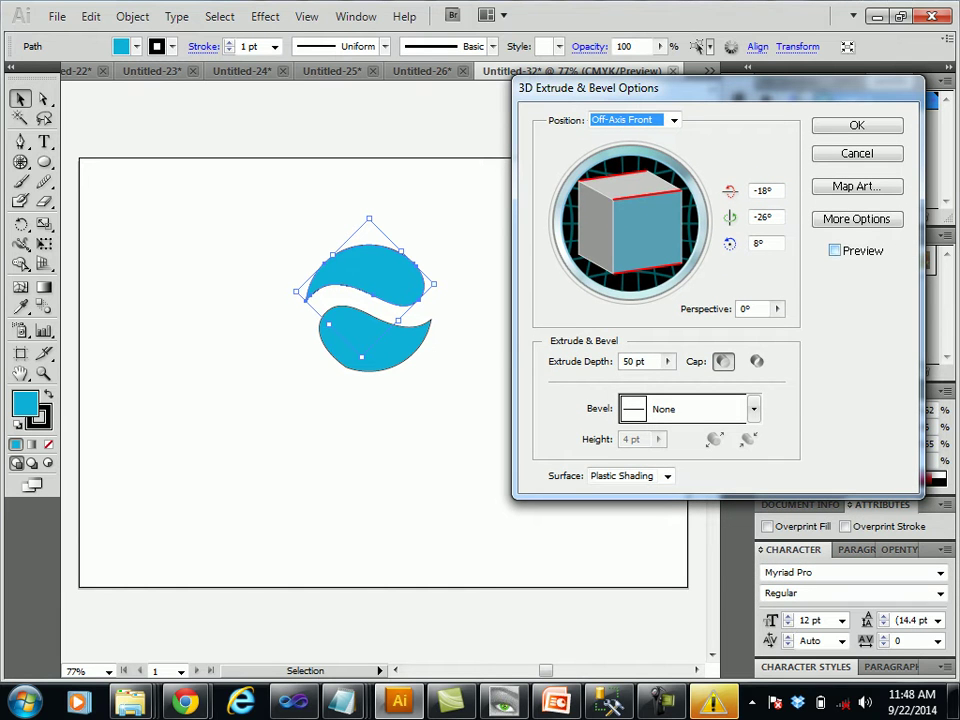
pyautogui.click(834, 250)
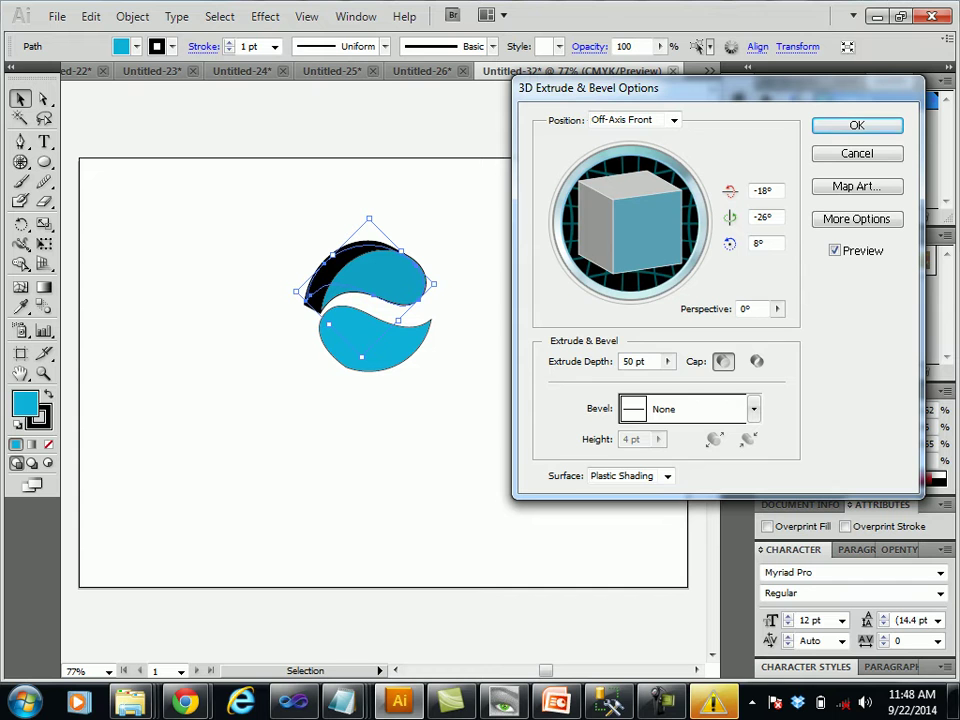
# - Set the 3D rotation position to Off-Axis Front
pyautogui.click(674, 120)
pyautogui.click(611, 163)
pyautogui.click(674, 120)
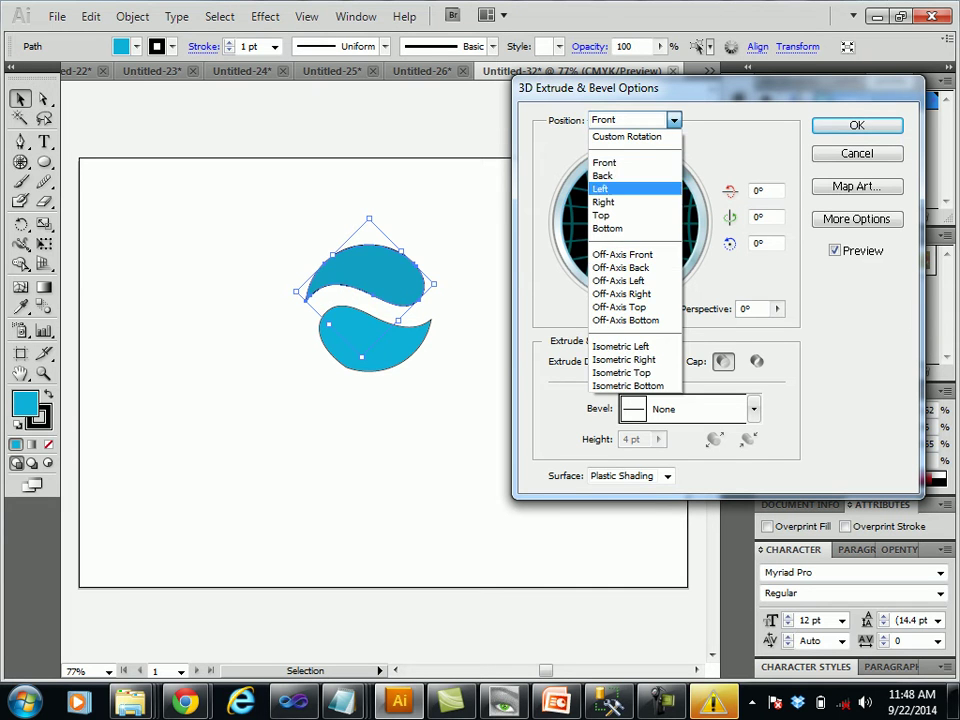
pyautogui.click(622, 254)
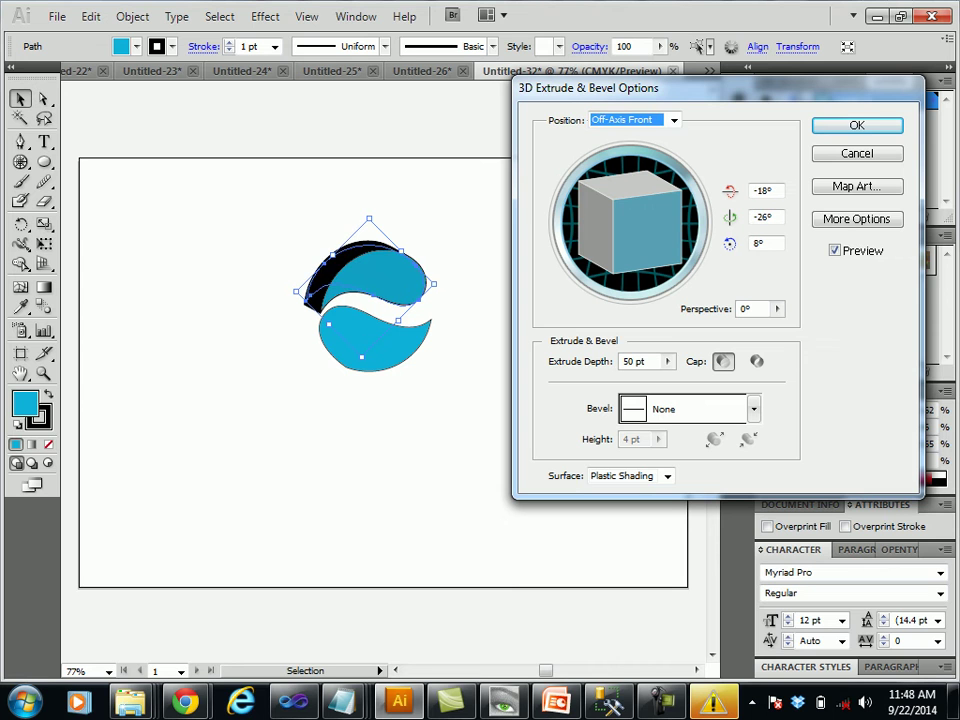
# - Set the perspective to 9° and accept the 50 pt extrusion
pyautogui.click(777, 309)
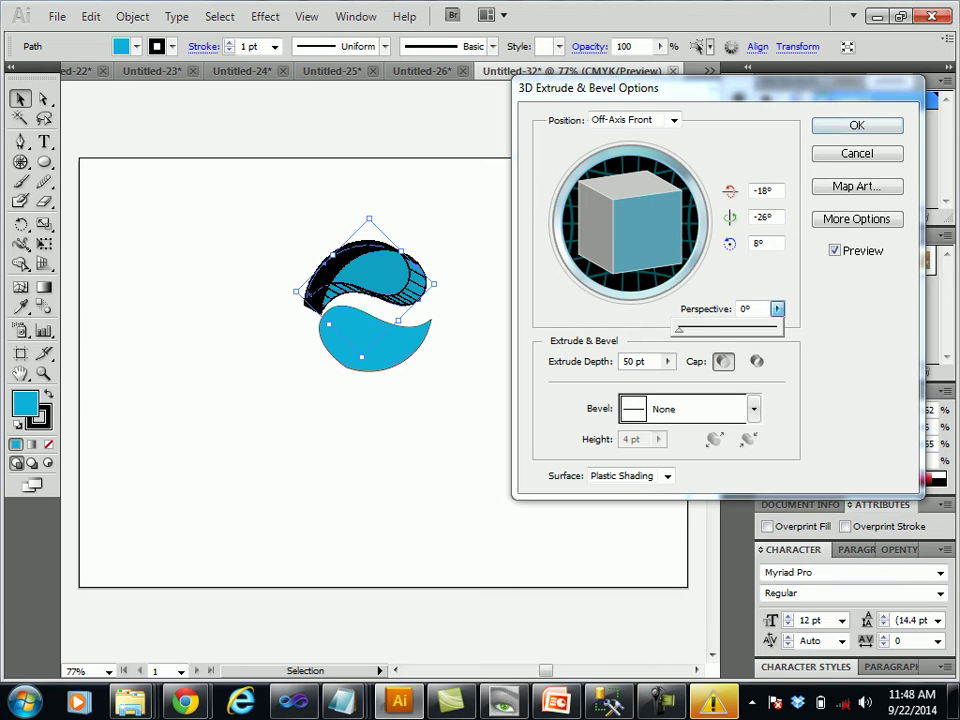
pyautogui.moveTo(679, 330); pyautogui.dragTo(695, 331)
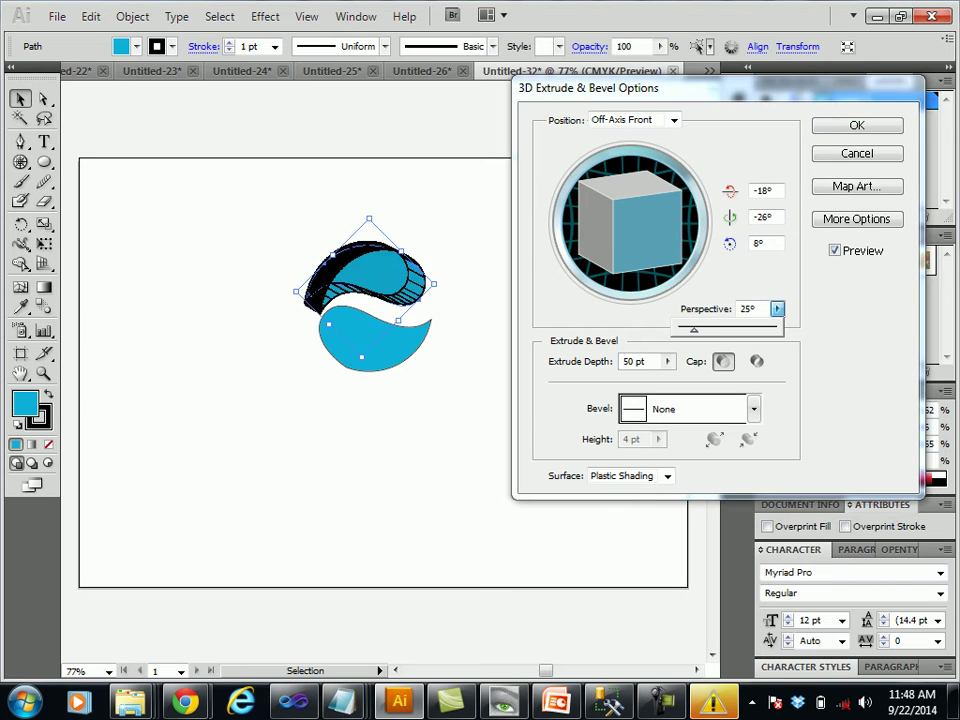
pyautogui.moveTo(694, 330); pyautogui.dragTo(684, 330)
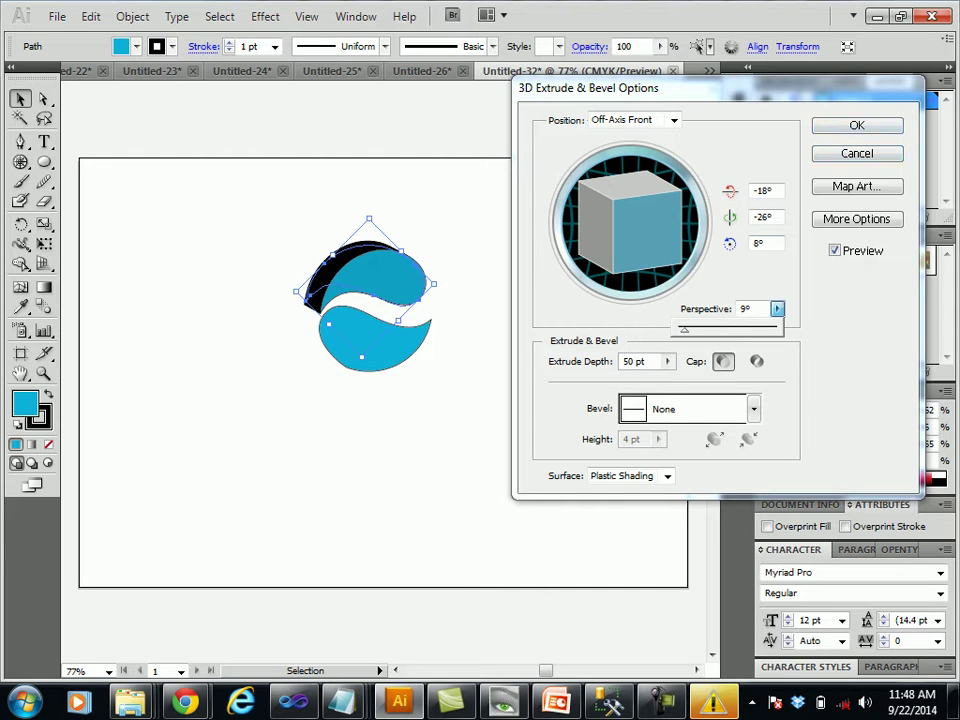
pyautogui.press('Return')
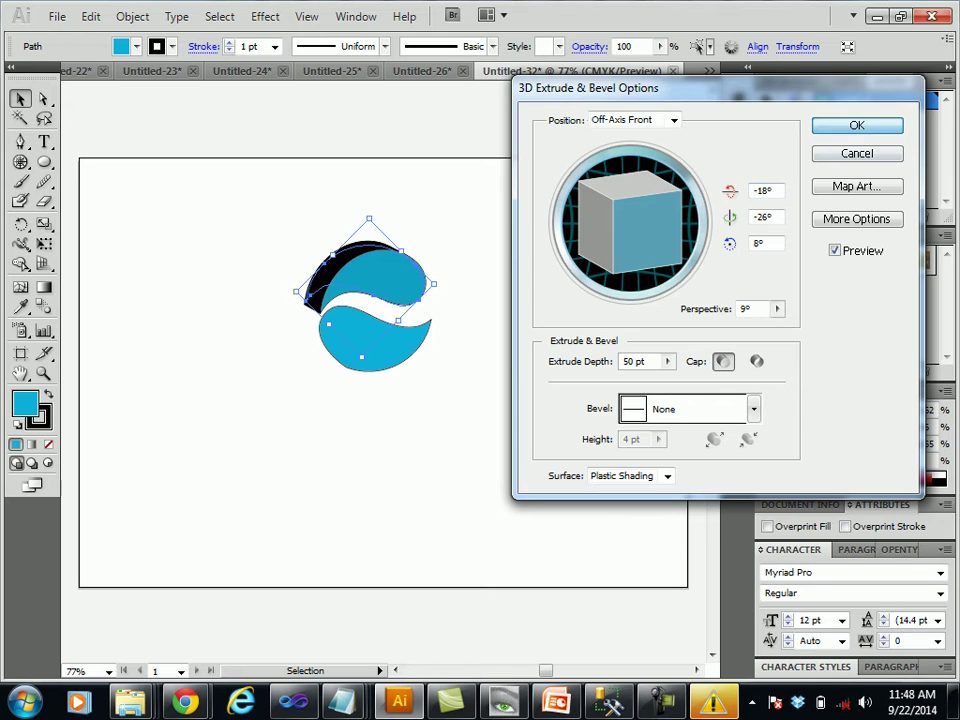
pyautogui.press('Return')
pyautogui.click(430, 326)
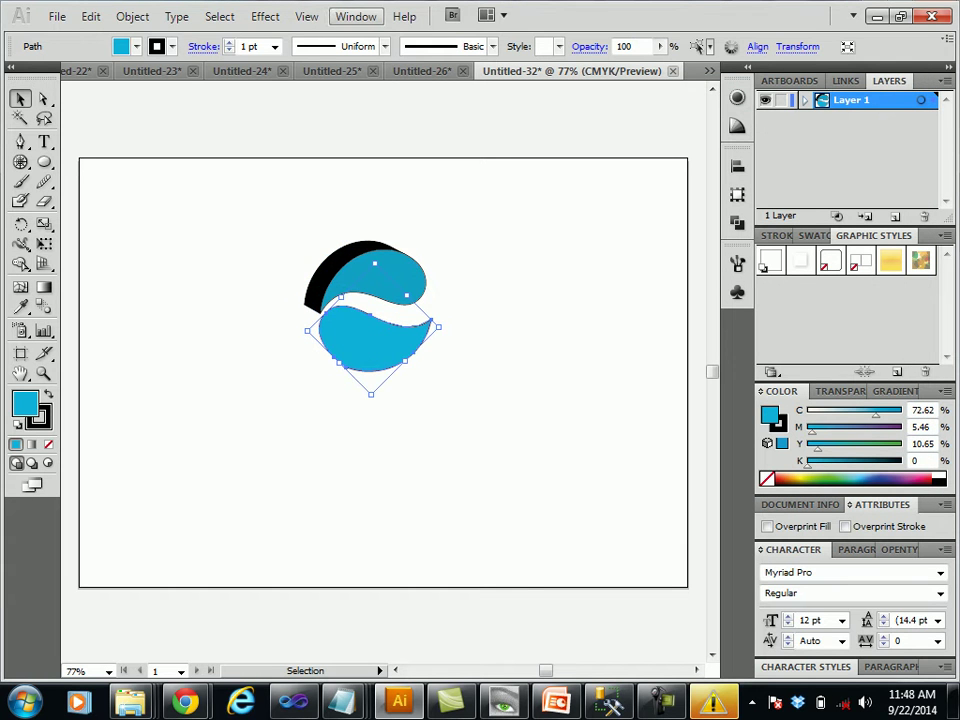
# - Set the stroke to None on both the lower and upper cyan wave shapes
pyautogui.click(306, 16)
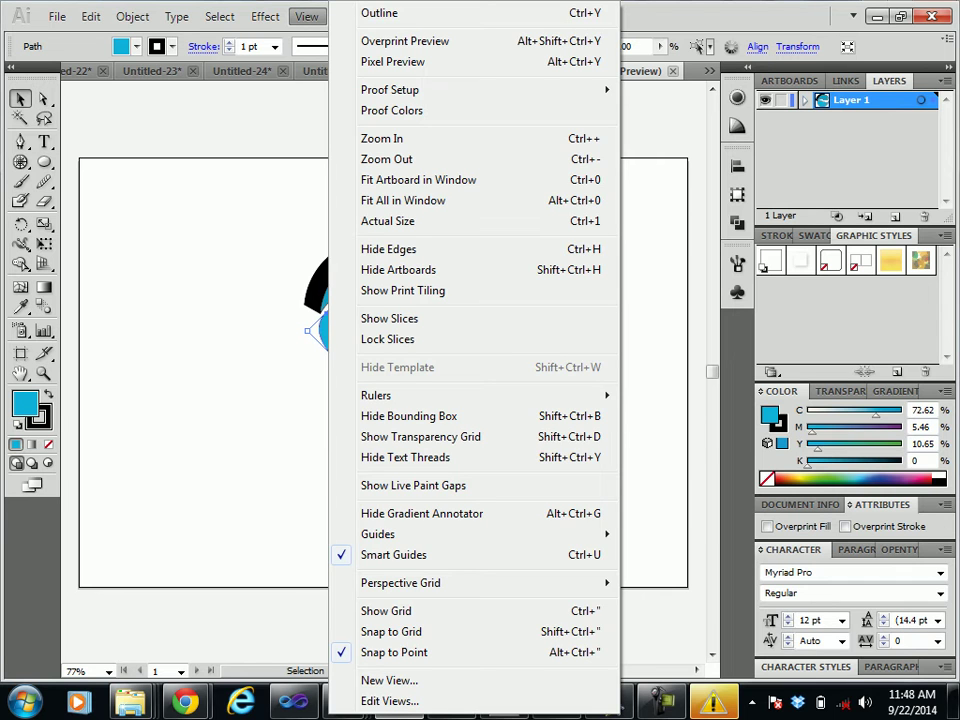
pyautogui.click(520, 450)
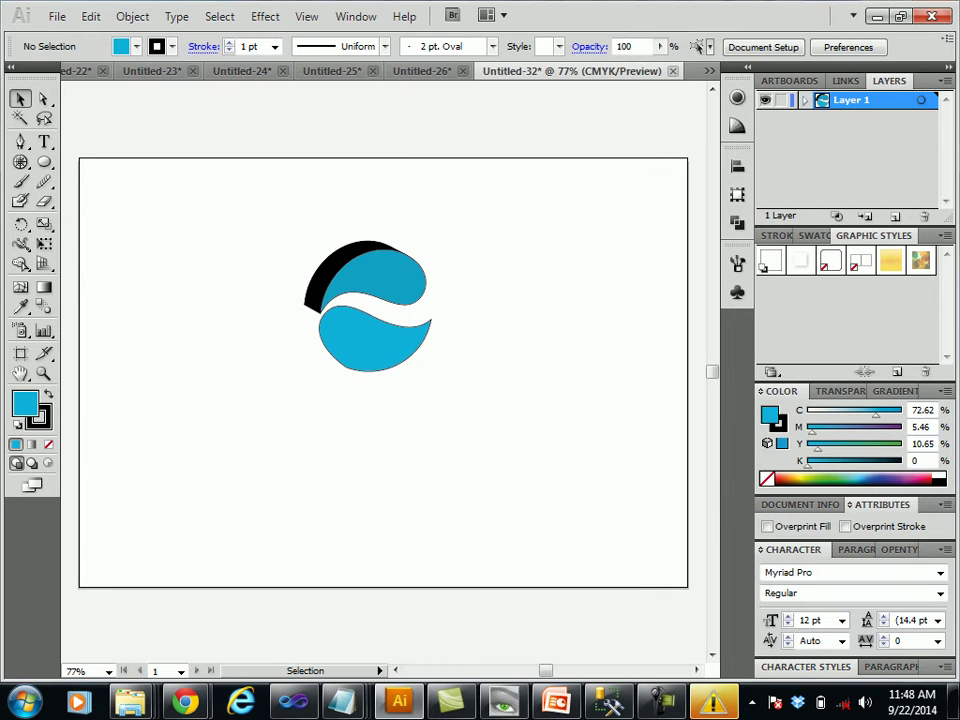
pyautogui.click(370, 340)
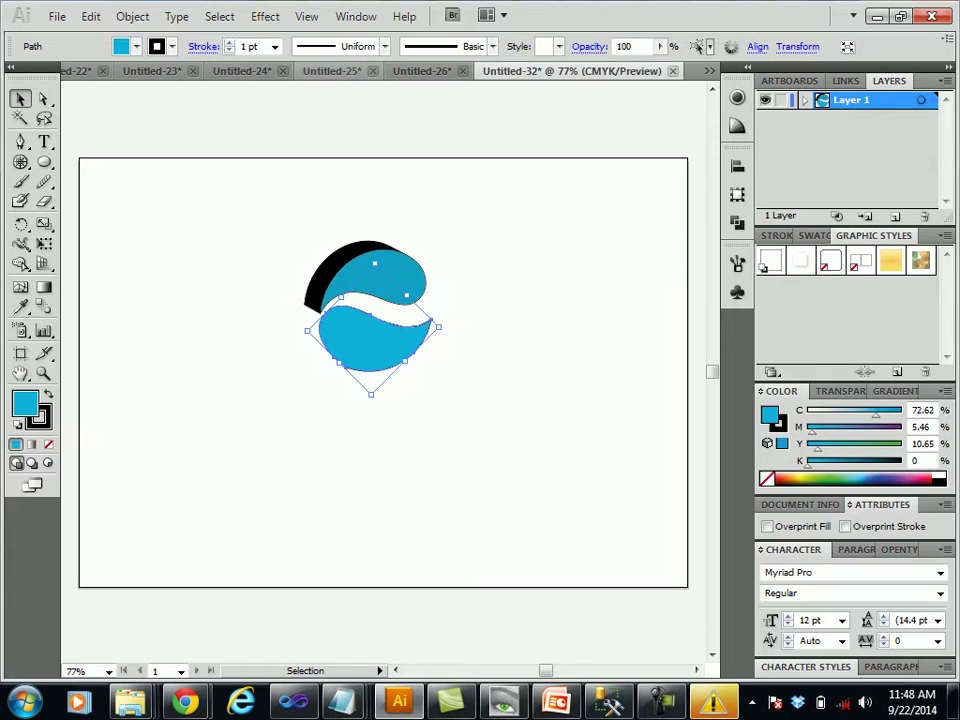
pyautogui.click(121, 46)
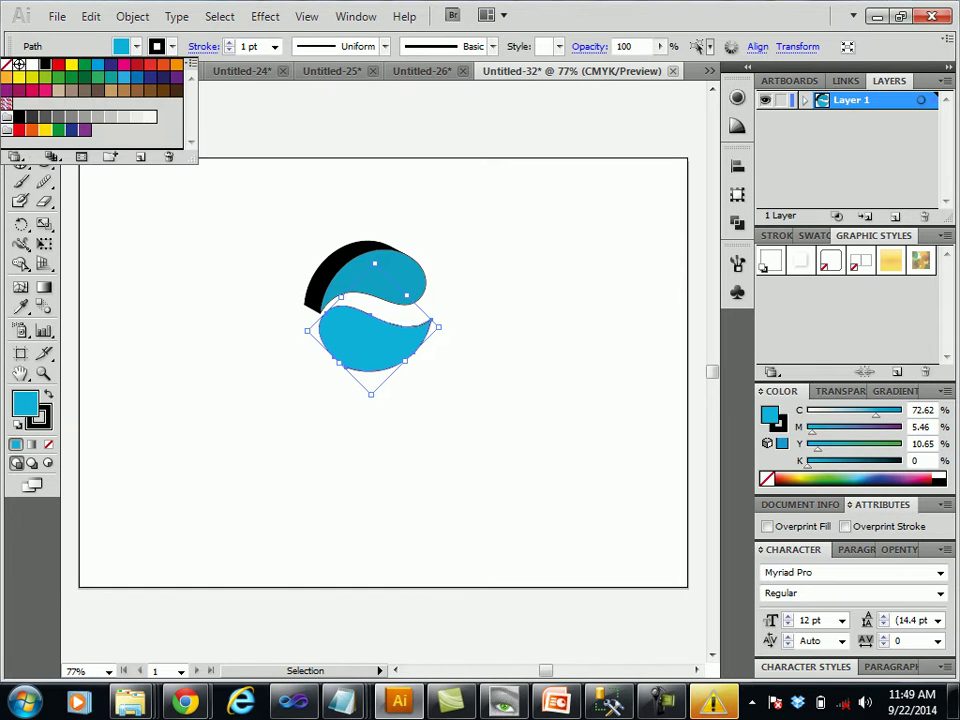
pyautogui.click(7, 64)
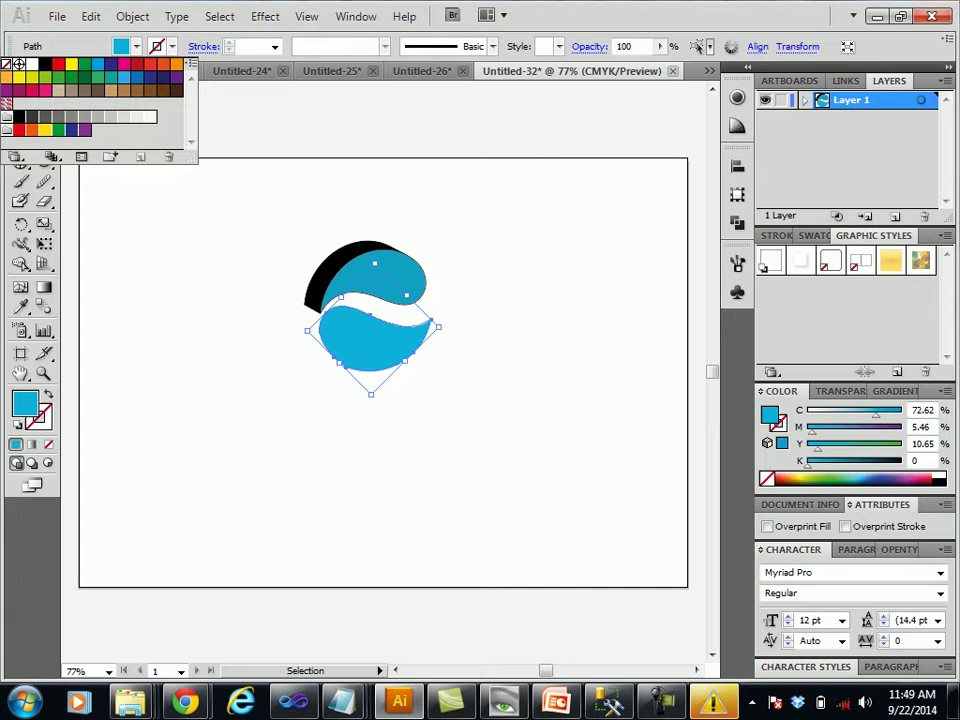
pyautogui.click(312, 268)
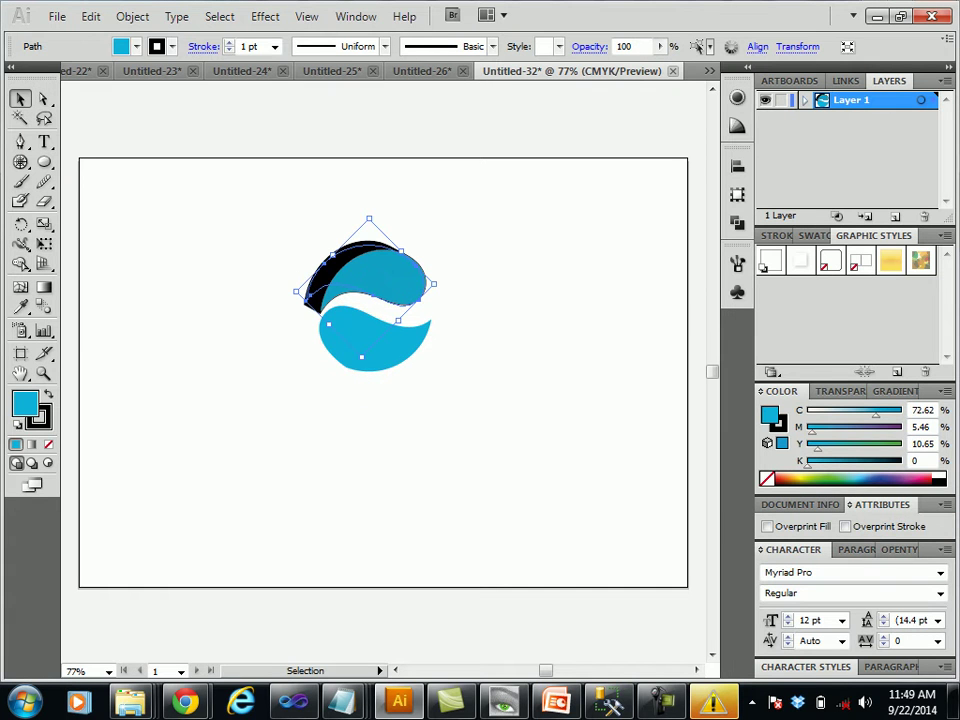
pyautogui.click(121, 46)
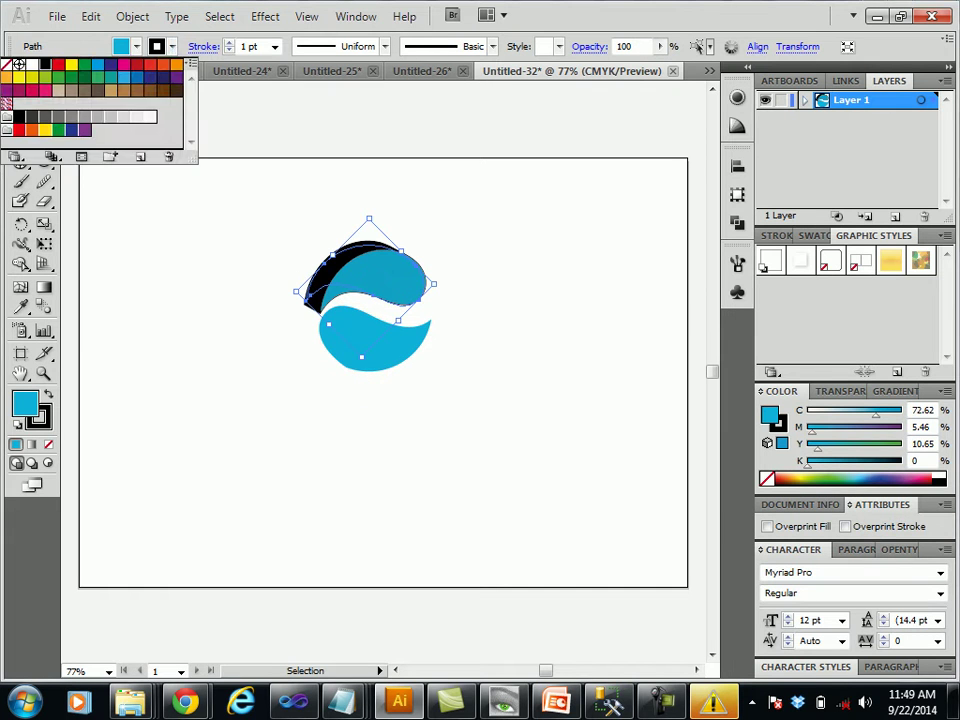
pyautogui.click(7, 64)
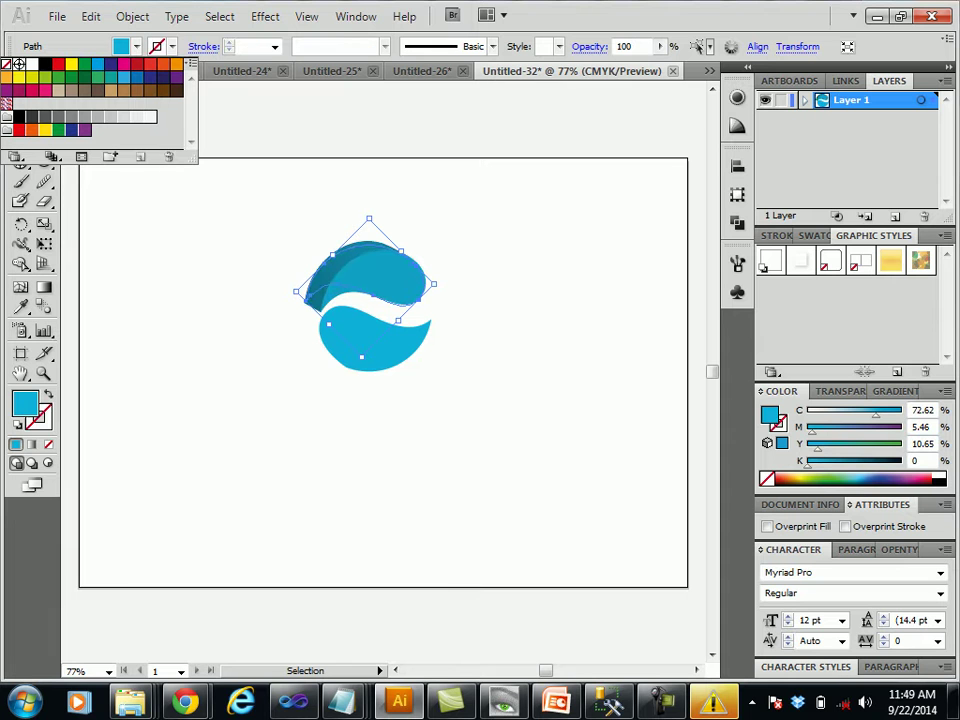
pyautogui.click(422, 386)
pyautogui.click(422, 386)
pyautogui.click(375, 340)
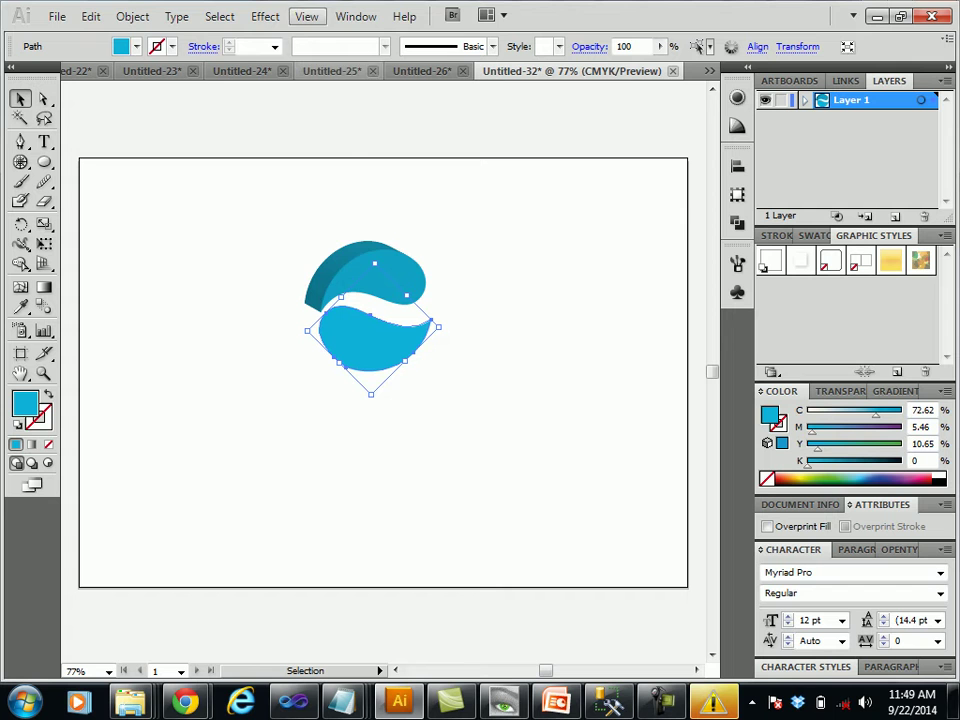
# - Apply Effect > 3D > Extrude & Bevel to the lower wave shape with Preview on
pyautogui.click(265, 16)
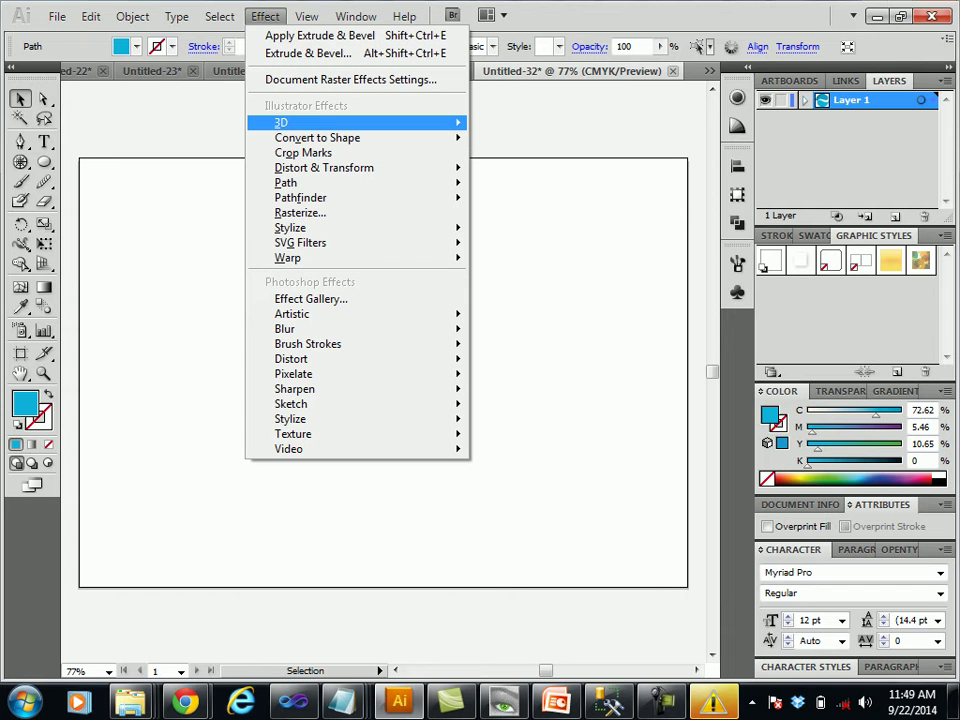
pyautogui.click(530, 124)
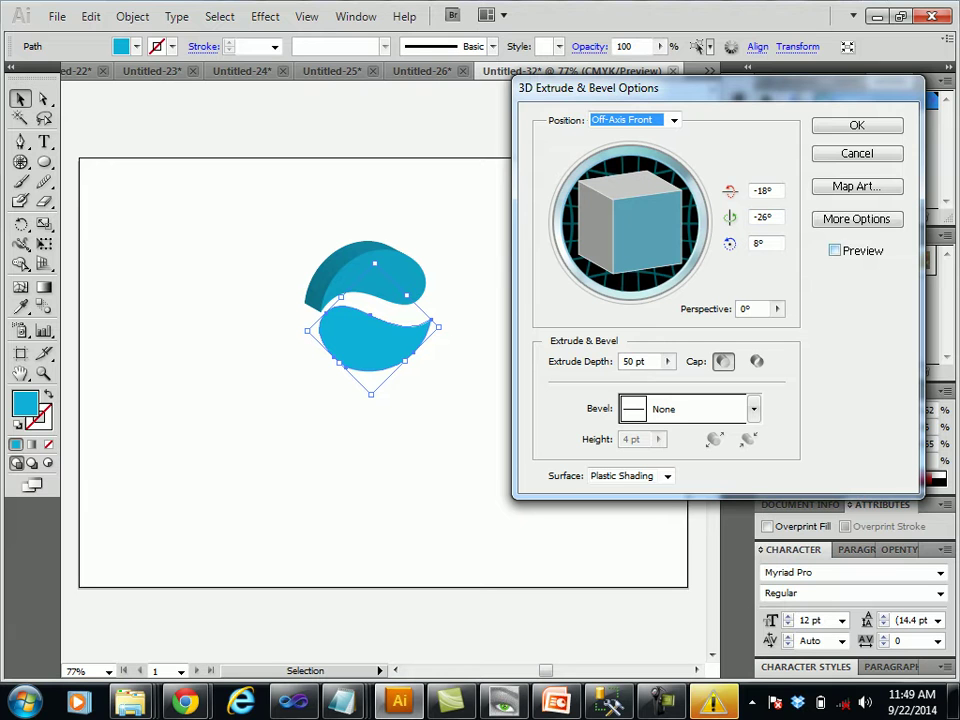
pyautogui.click(835, 250)
pyautogui.click(857, 125)
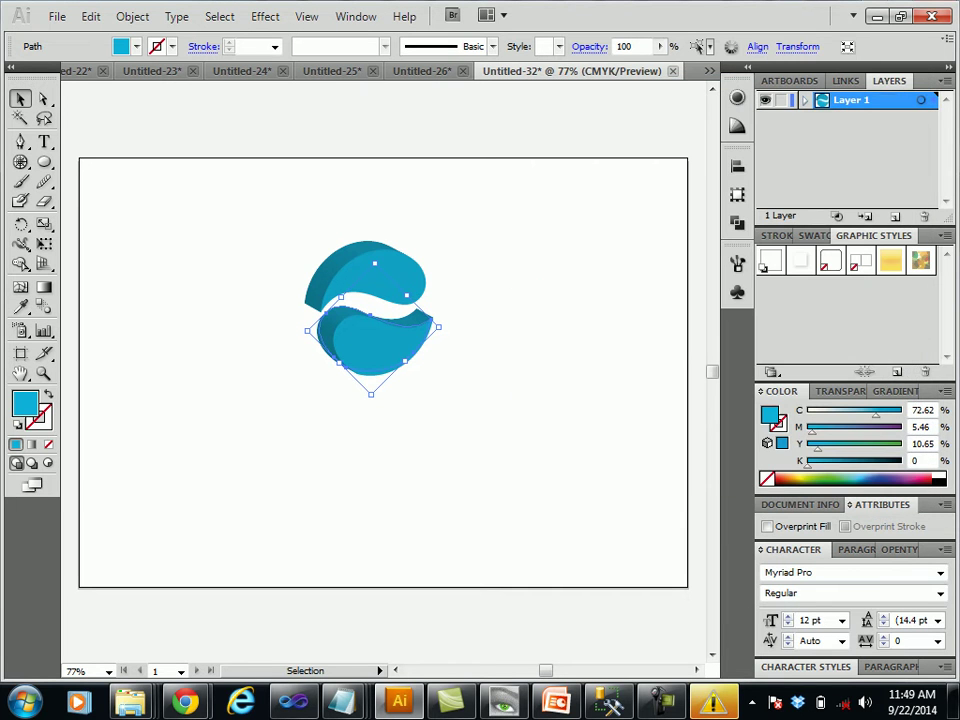
pyautogui.hotkey('ctrl', 'shift', 'a')
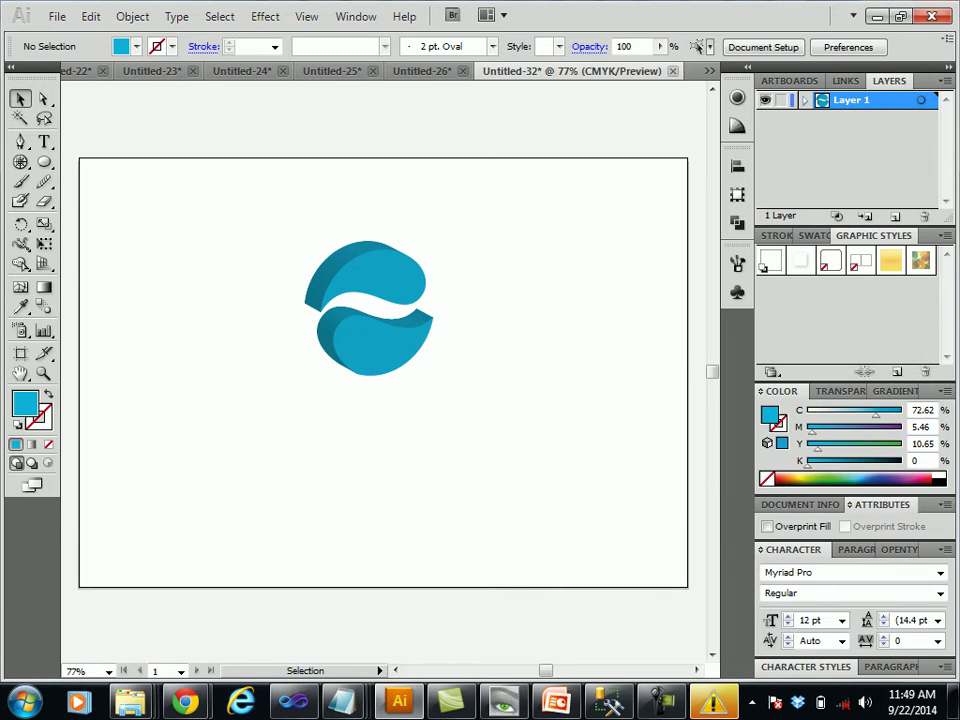
pyautogui.click(365, 265)
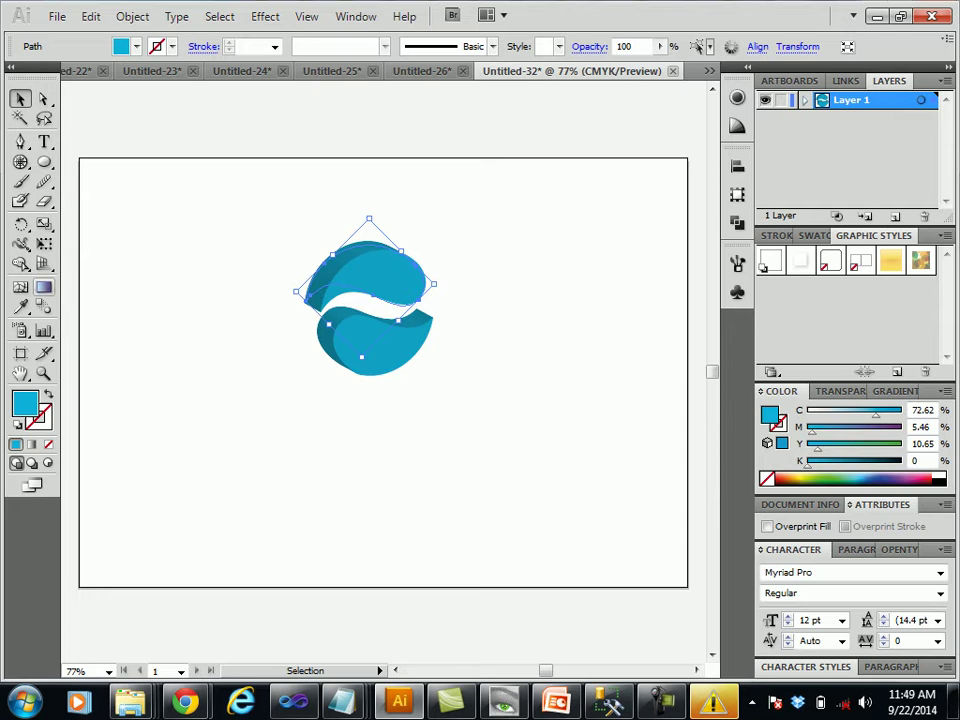
# - Browse the Links, Artboards, Layers, Color Guide, Appearance, Swatches and Stroke panels
pyautogui.press('g')
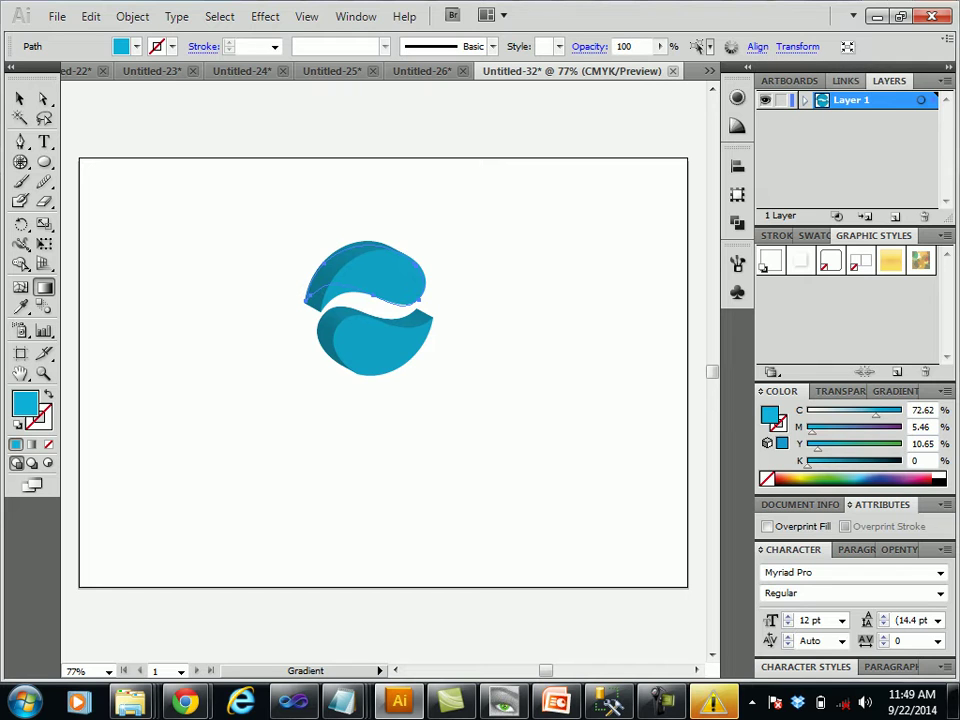
pyautogui.click(845, 80)
pyautogui.click(789, 80)
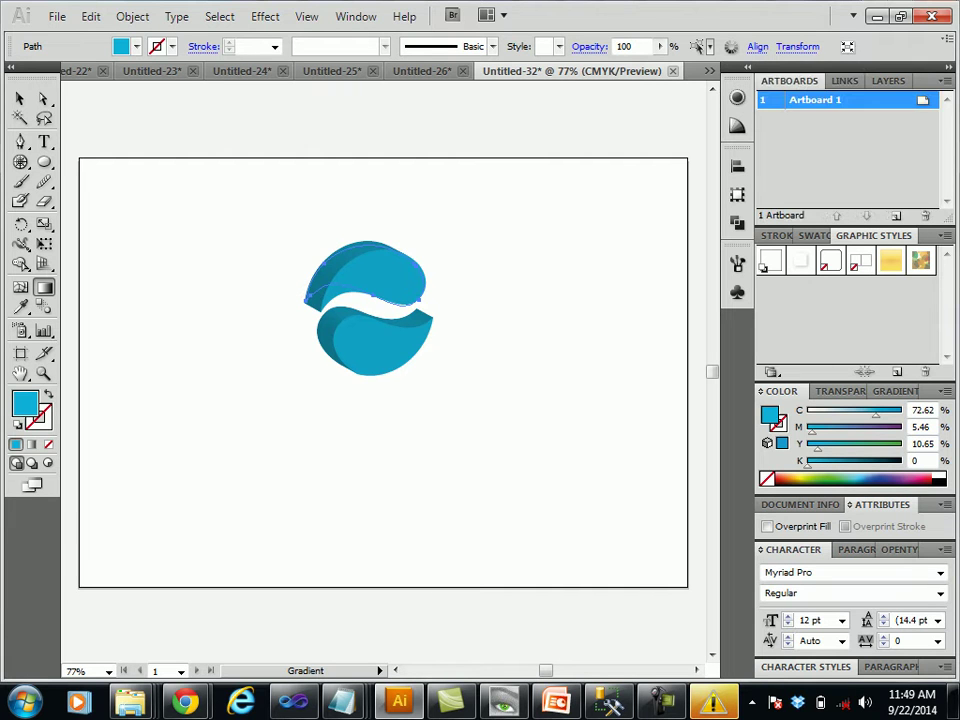
pyautogui.click(888, 80)
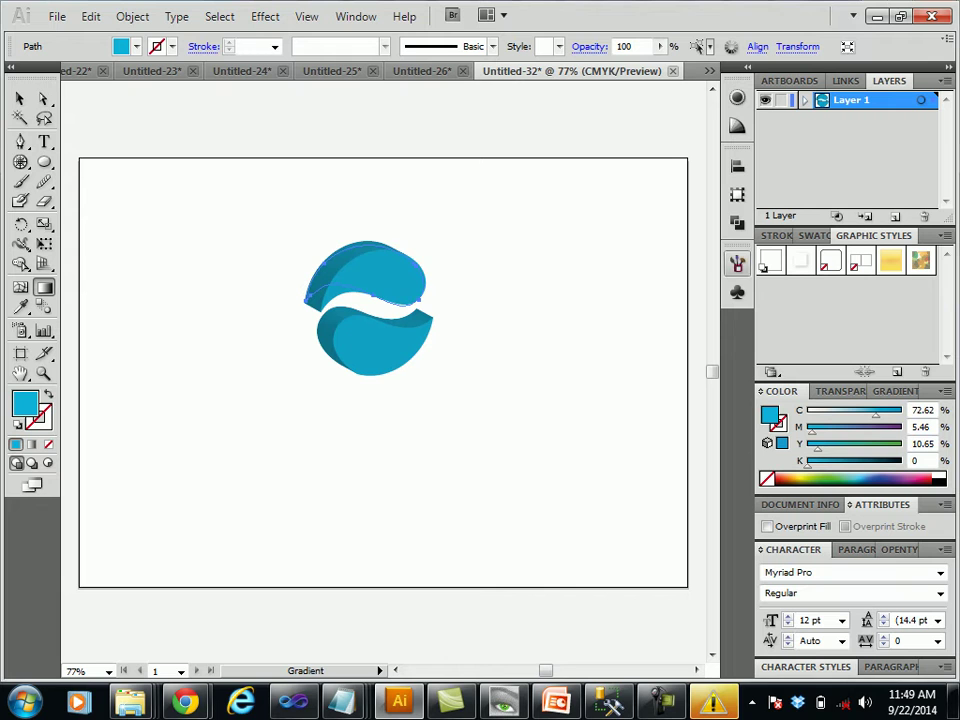
pyautogui.click(737, 97)
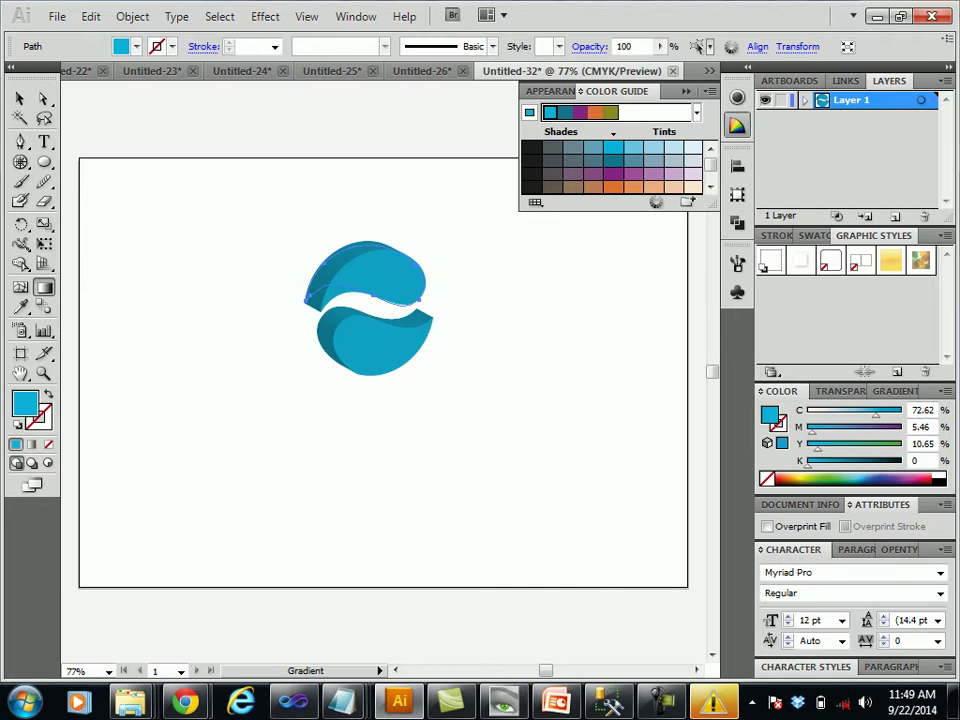
pyautogui.click(552, 91)
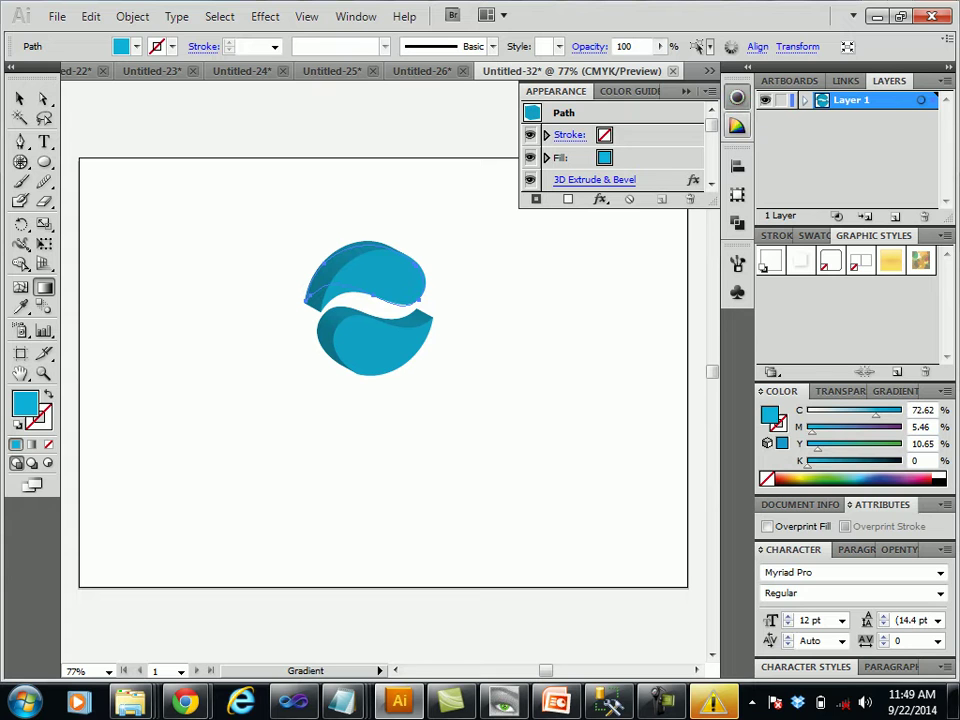
pyautogui.click(813, 235)
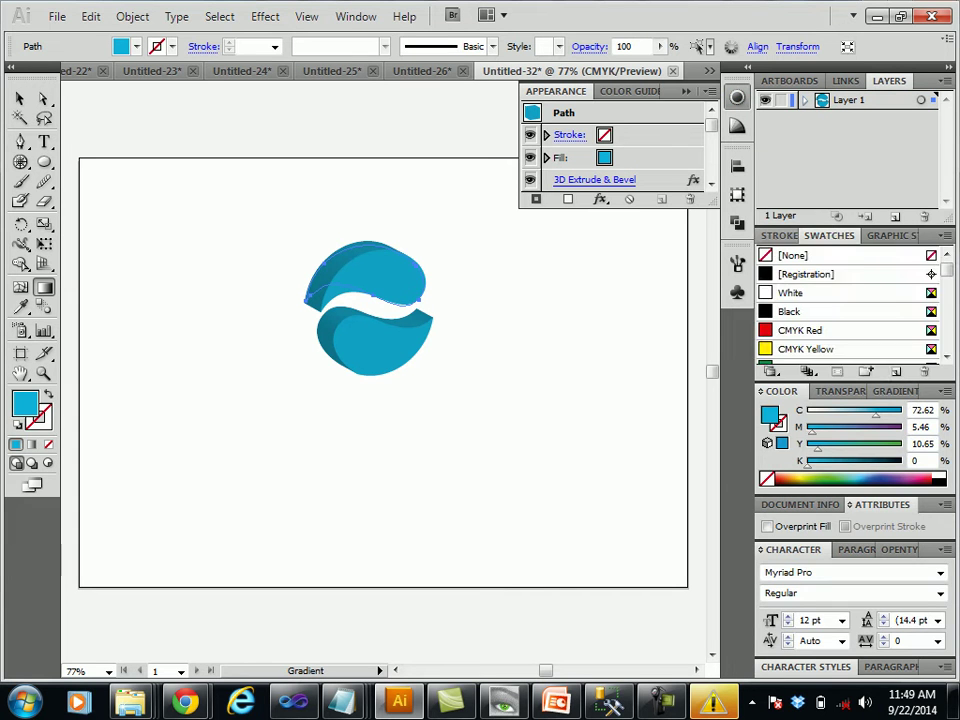
pyautogui.click(777, 235)
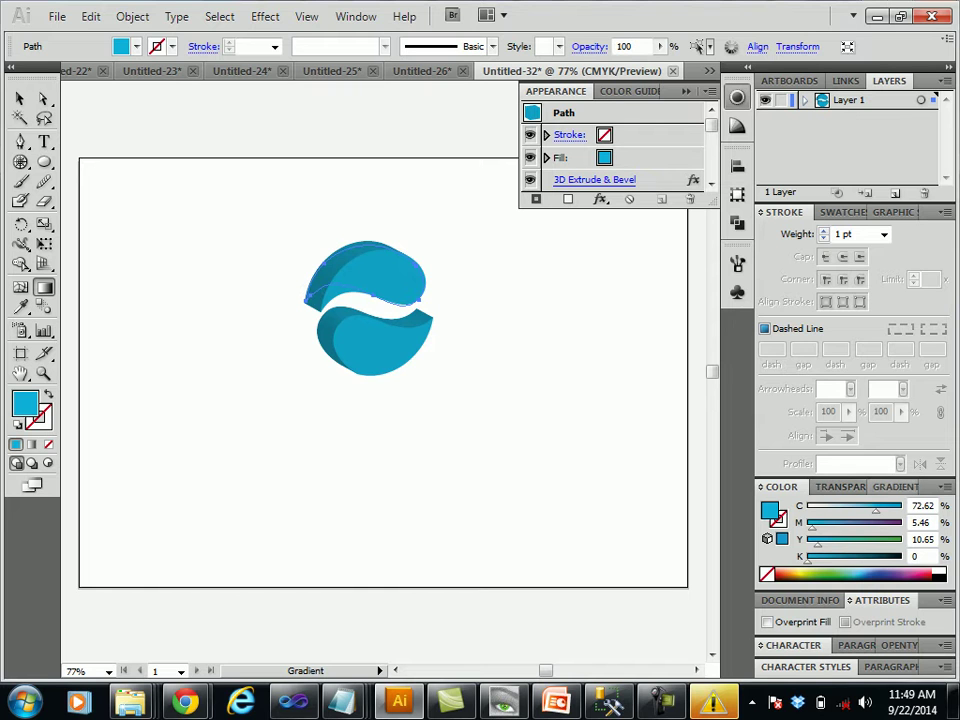
# - Float the Gradient panel, expand its full options, and return to the Selection tool
pyautogui.click(894, 486)
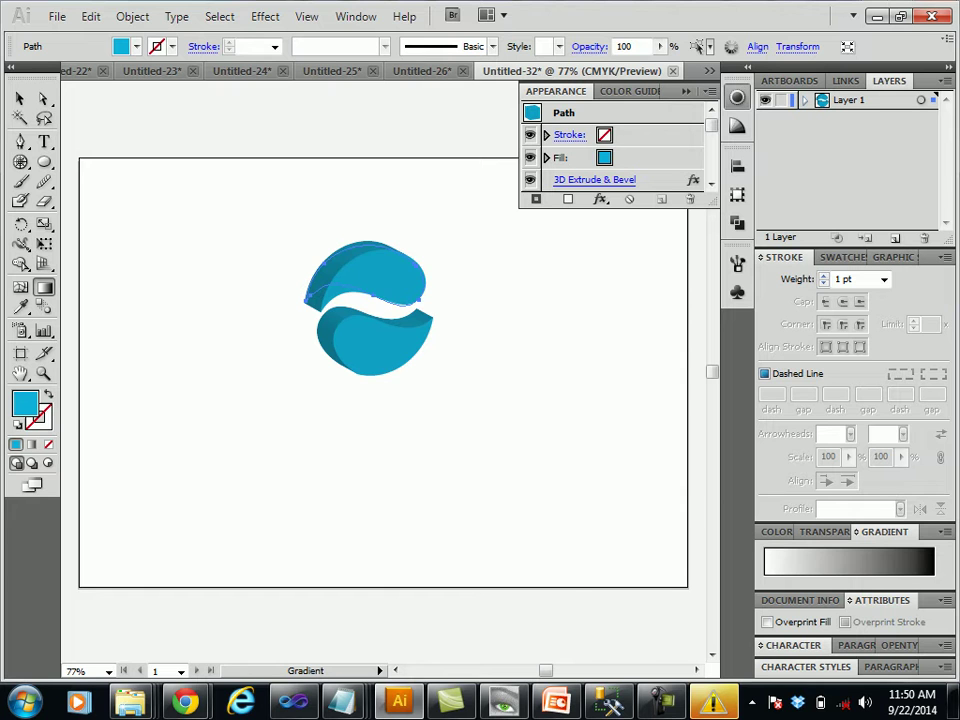
pyautogui.moveTo(885, 531); pyautogui.dragTo(557, 324)
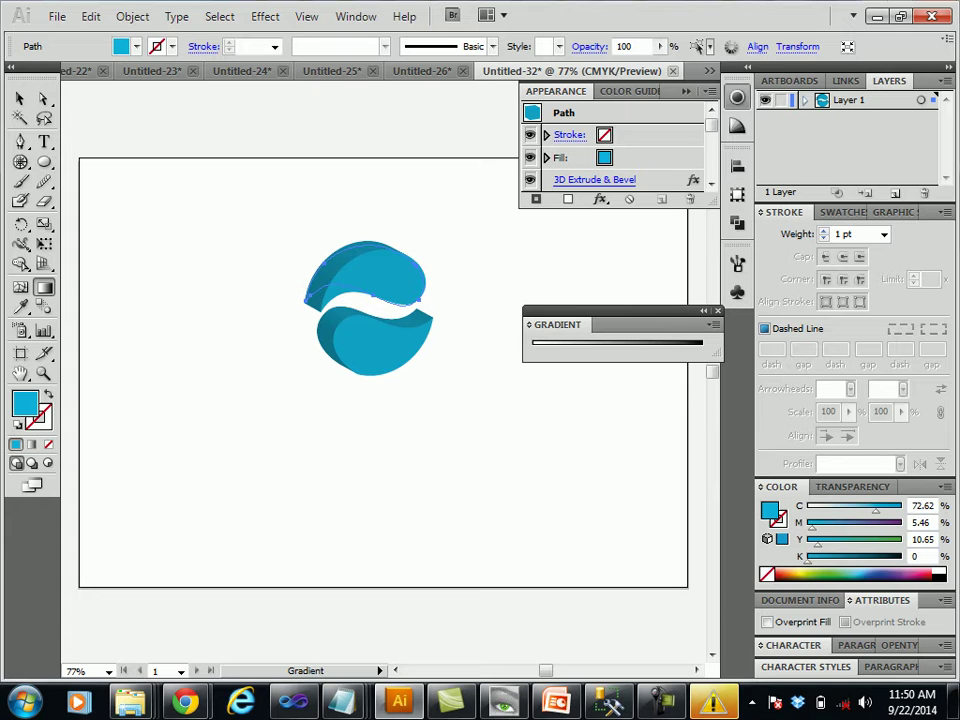
pyautogui.click(528, 324)
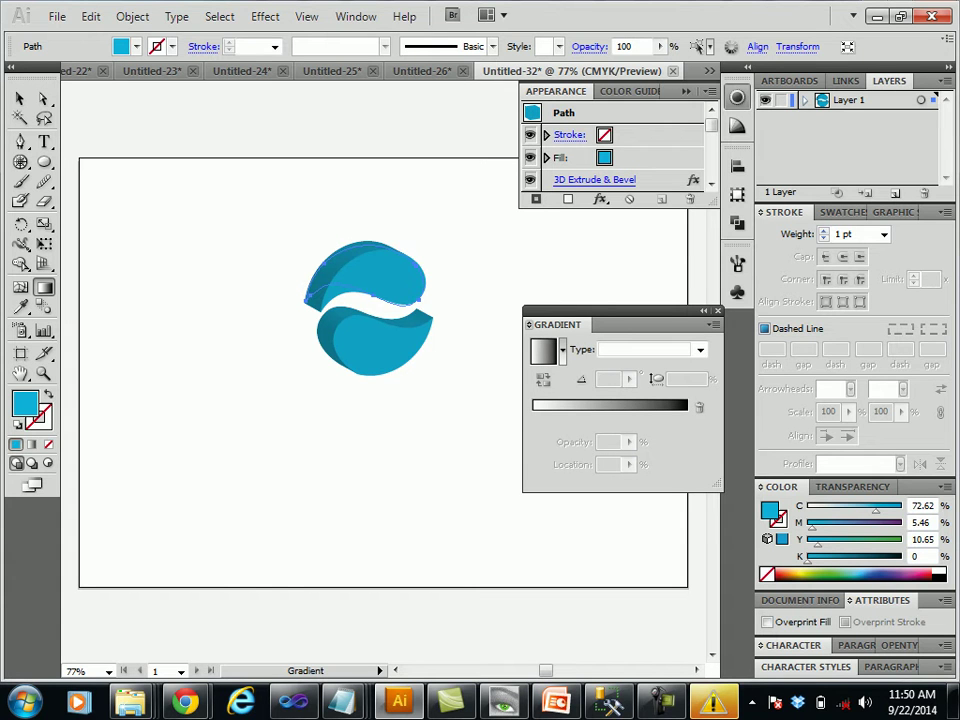
pyautogui.press('v')
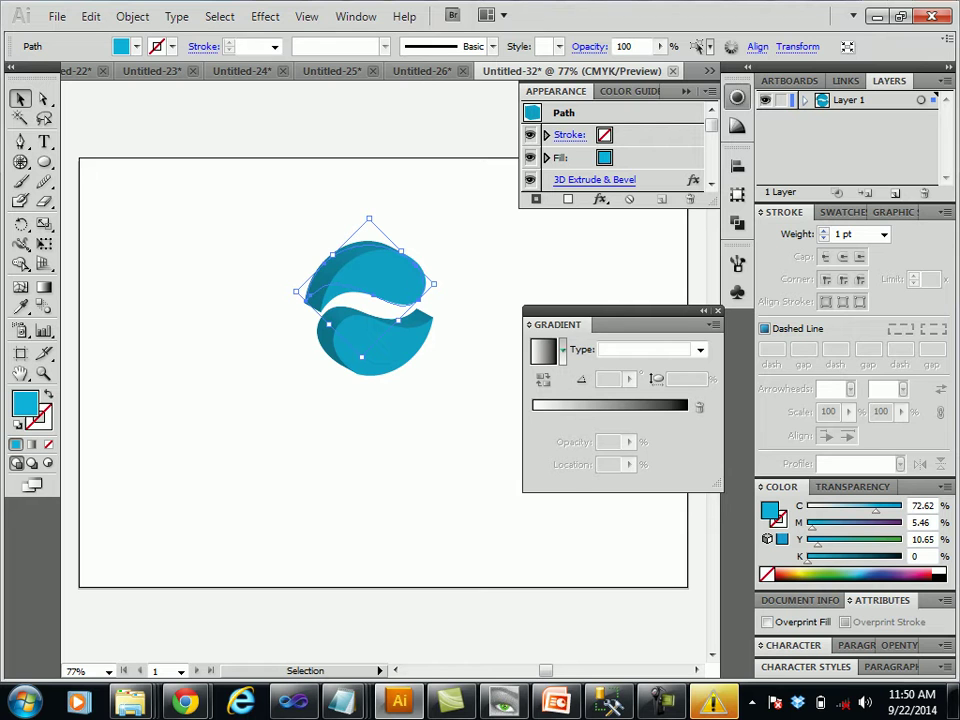
# - Apply a gradient preset to the upper swoosh, set it to Radial and reverse it
pyautogui.click(562, 349)
pyautogui.click(541, 350)
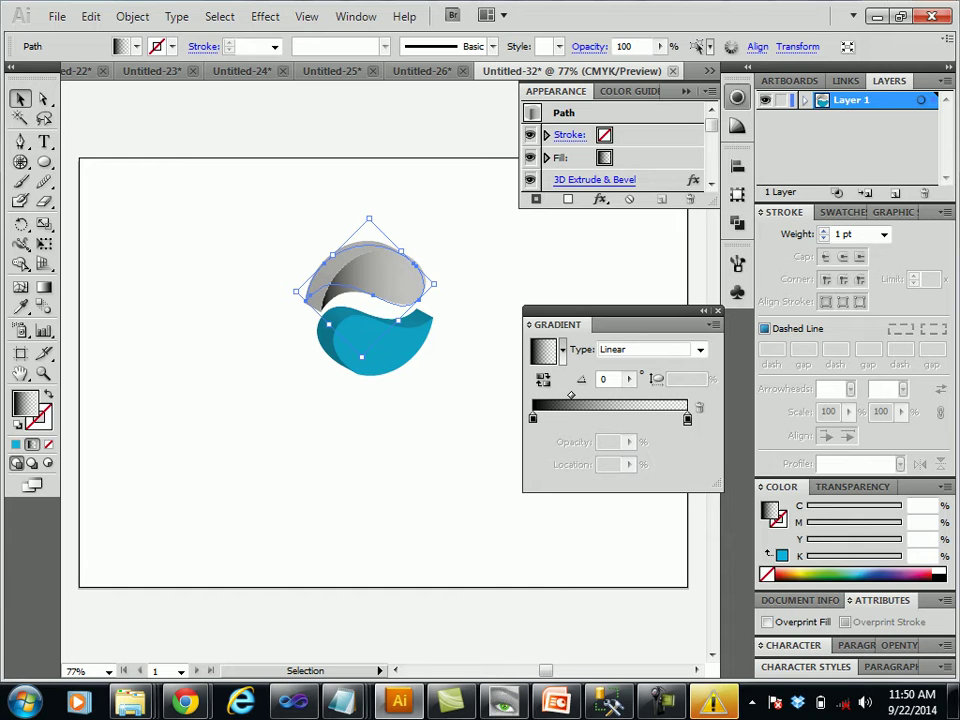
pyautogui.click(700, 349)
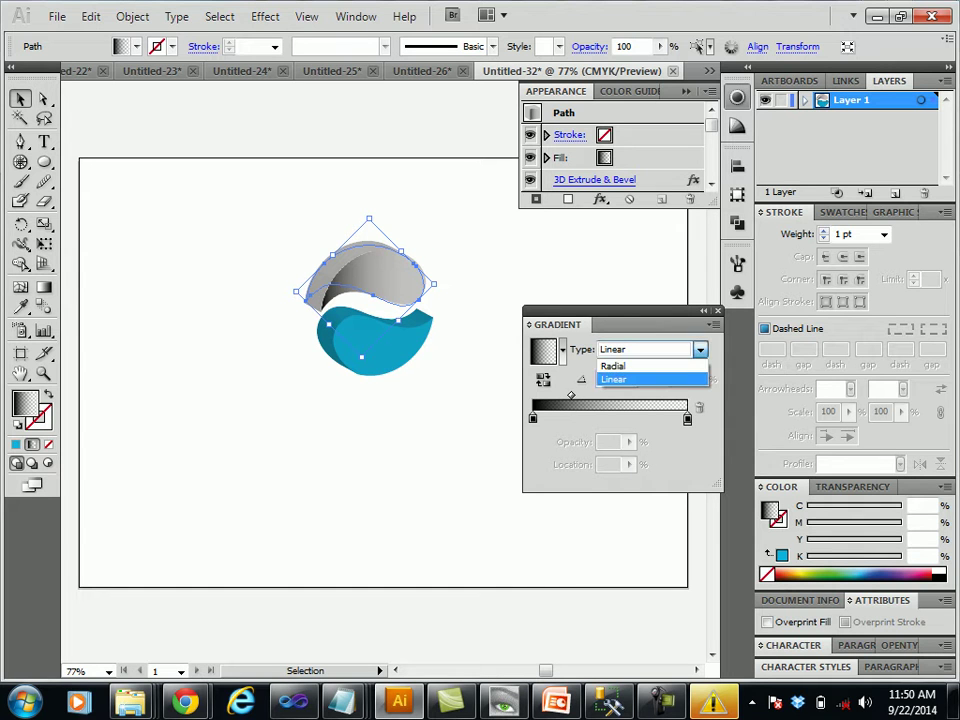
pyautogui.click(613, 366)
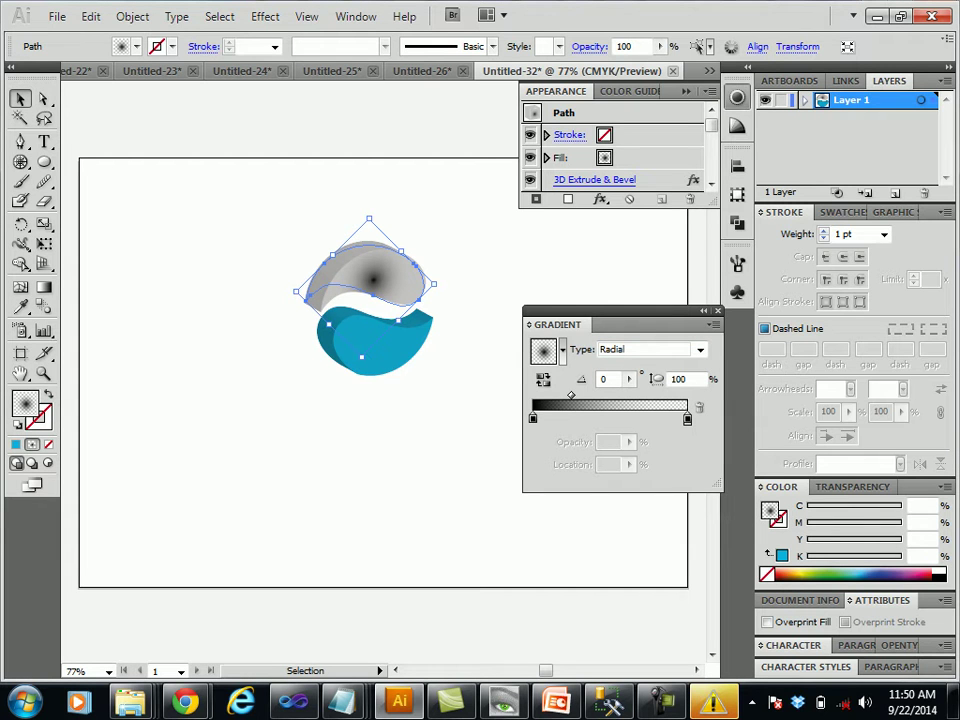
pyautogui.click(542, 379)
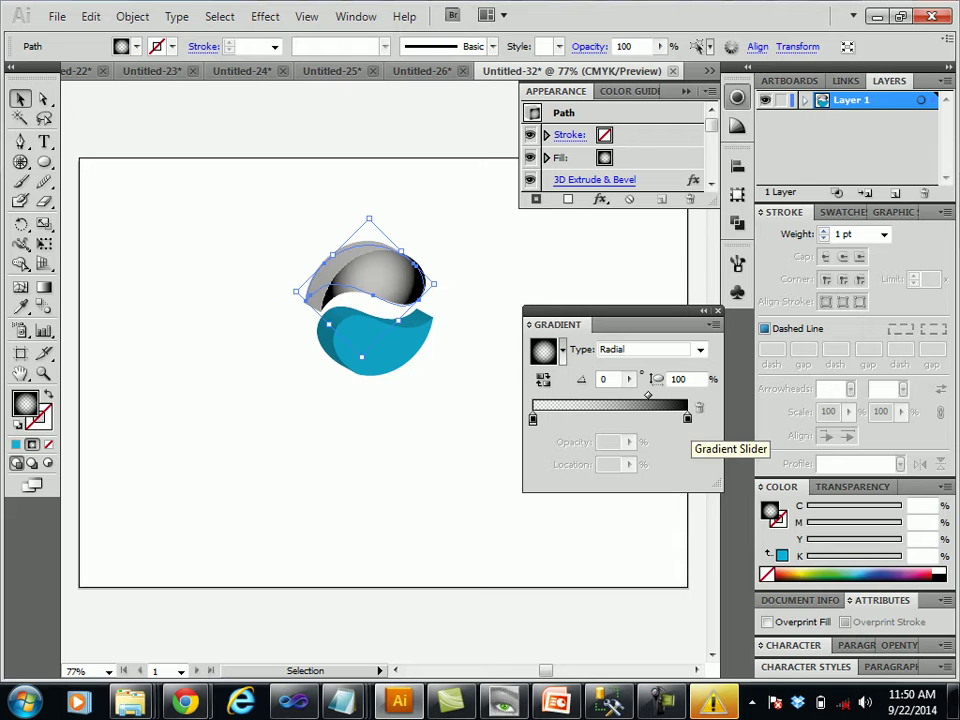
# - Set the outer stop to light cyan and the inner stop to yellow-green
pyautogui.doubleClick(687, 418)
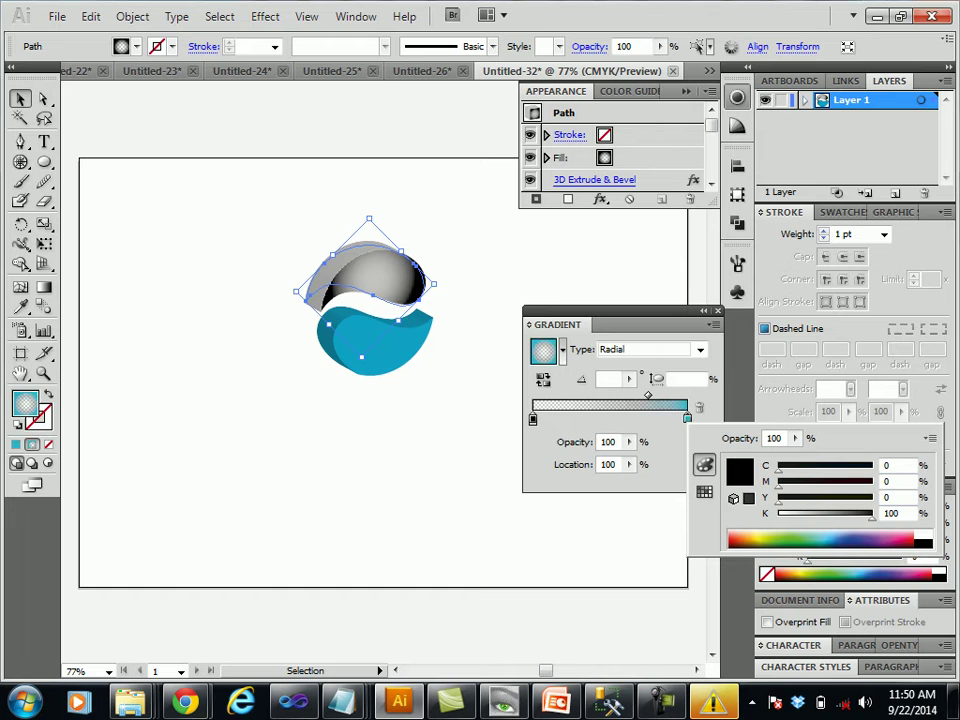
pyautogui.click(822, 537)
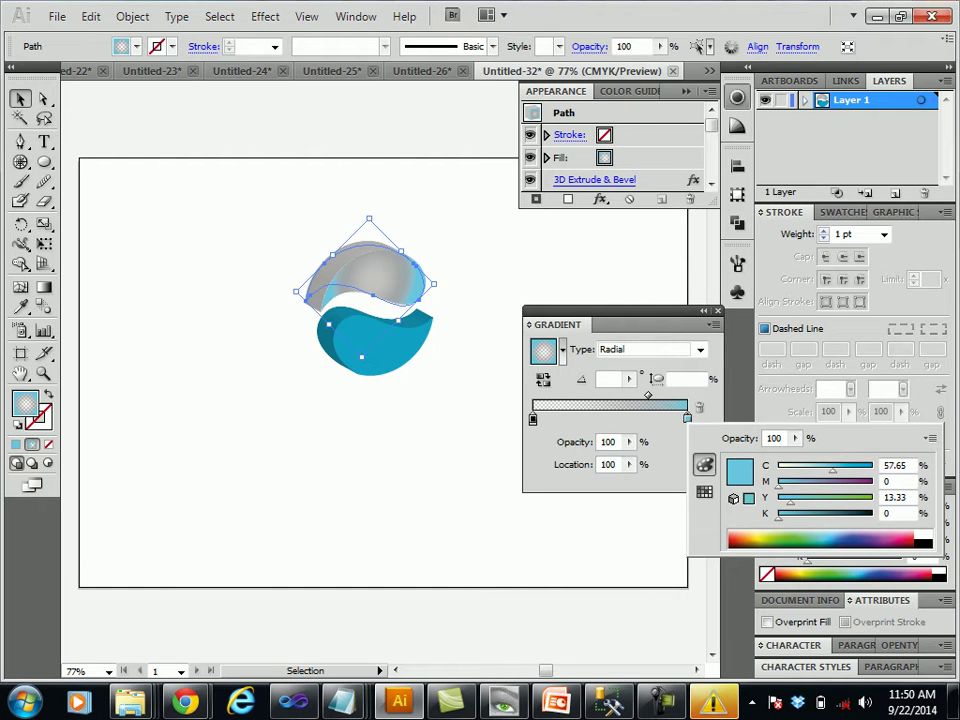
pyautogui.press('Escape')
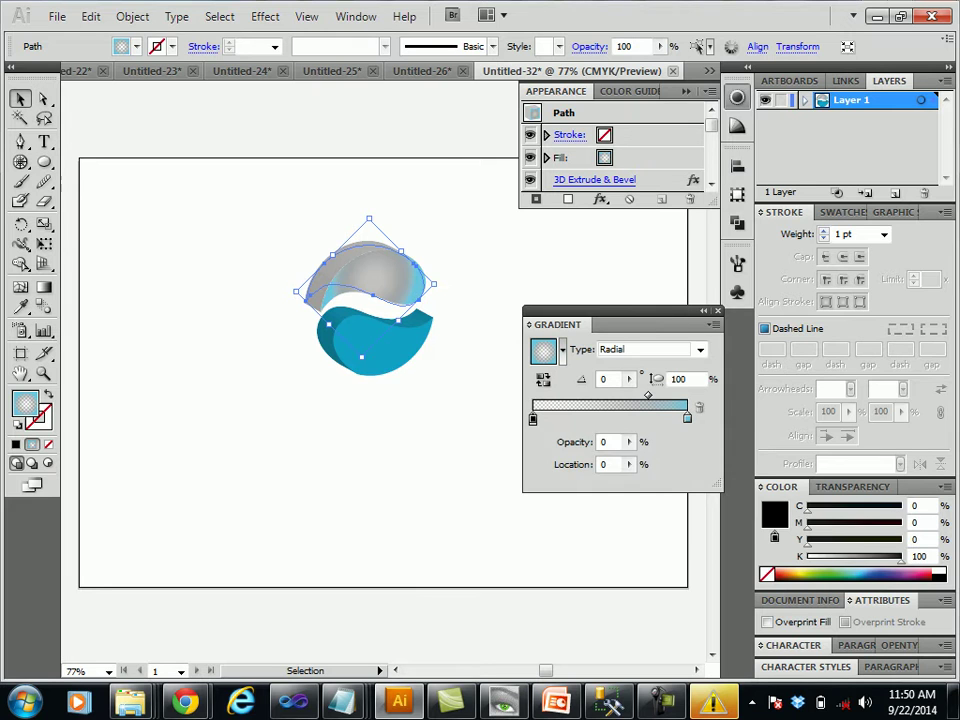
pyautogui.doubleClick(532, 418)
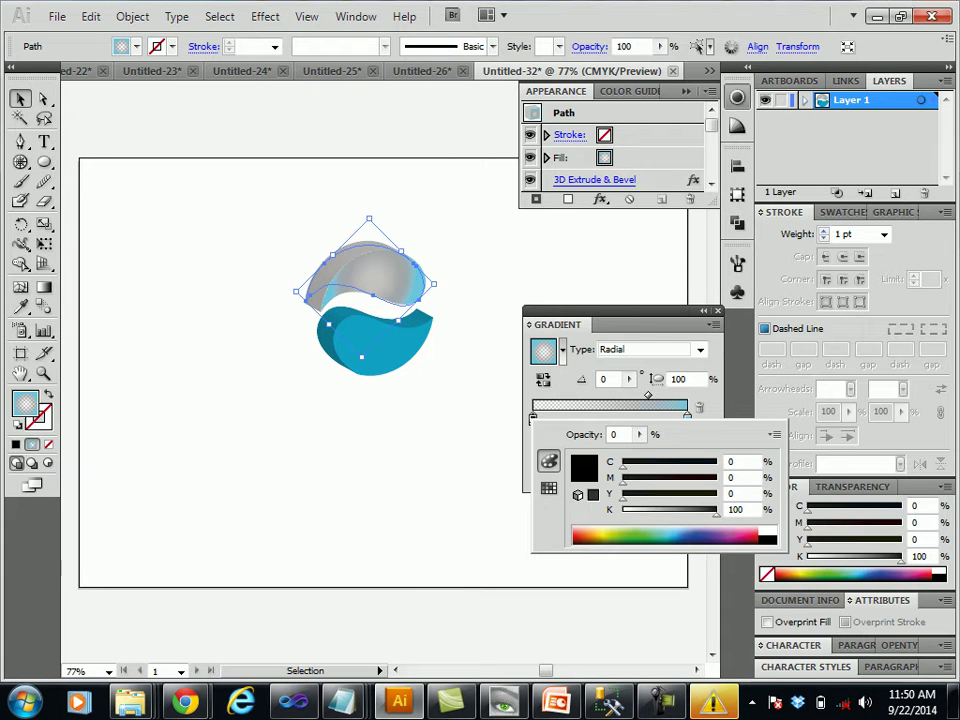
pyautogui.moveTo(808, 574); pyautogui.dragTo(804, 574)
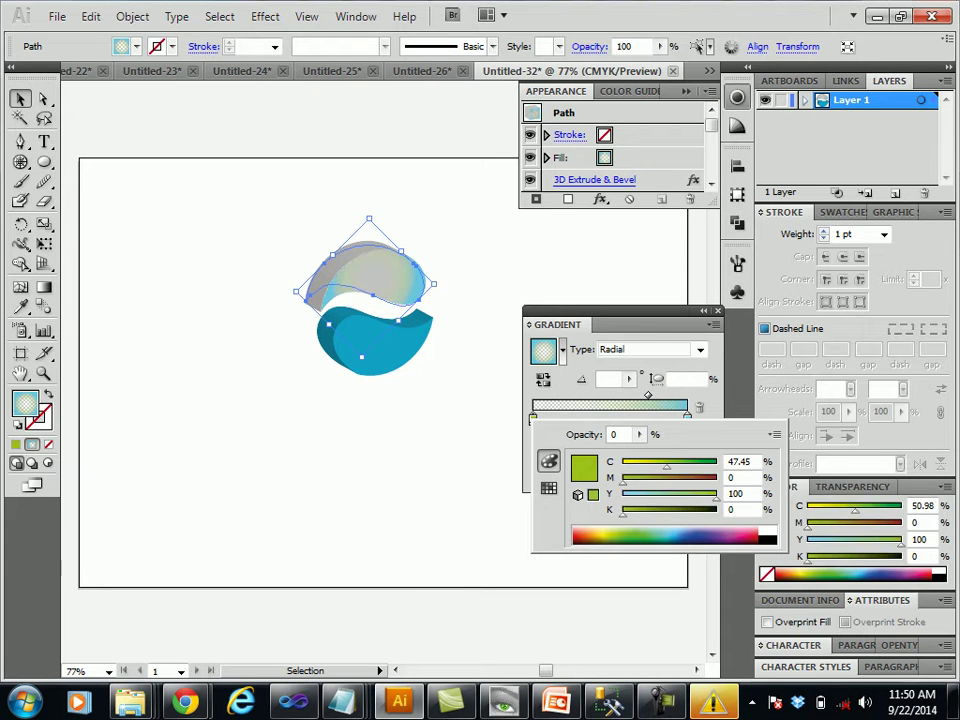
pyautogui.click(408, 285)
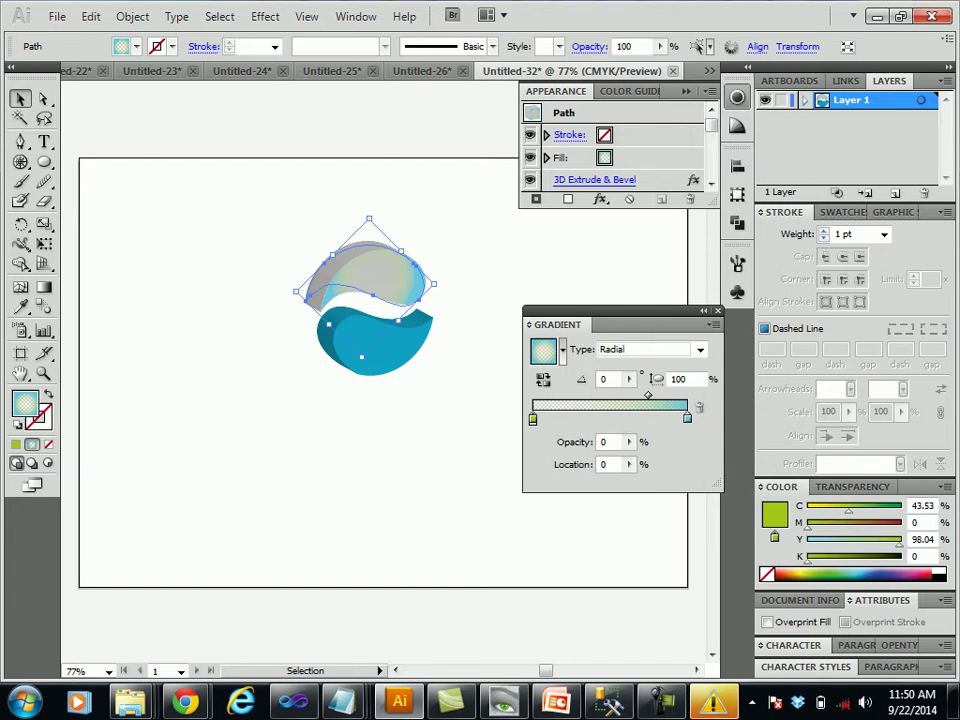
pyautogui.click(562, 349)
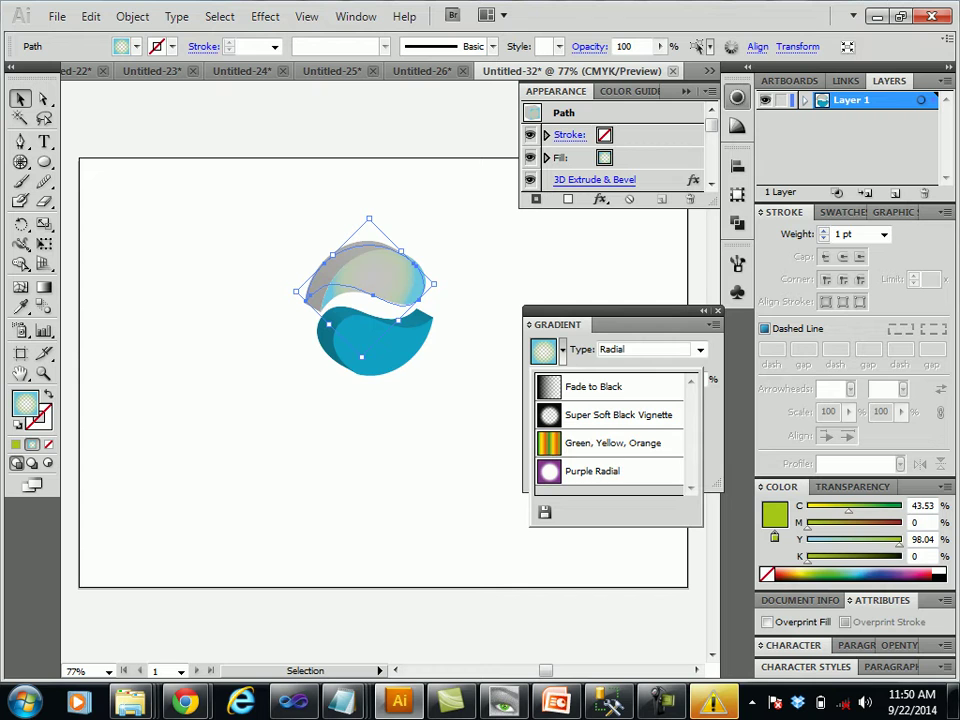
# - Reset to a white-to-black radial gradient with the outer stop green at 97% opacity
pyautogui.click(593, 386)
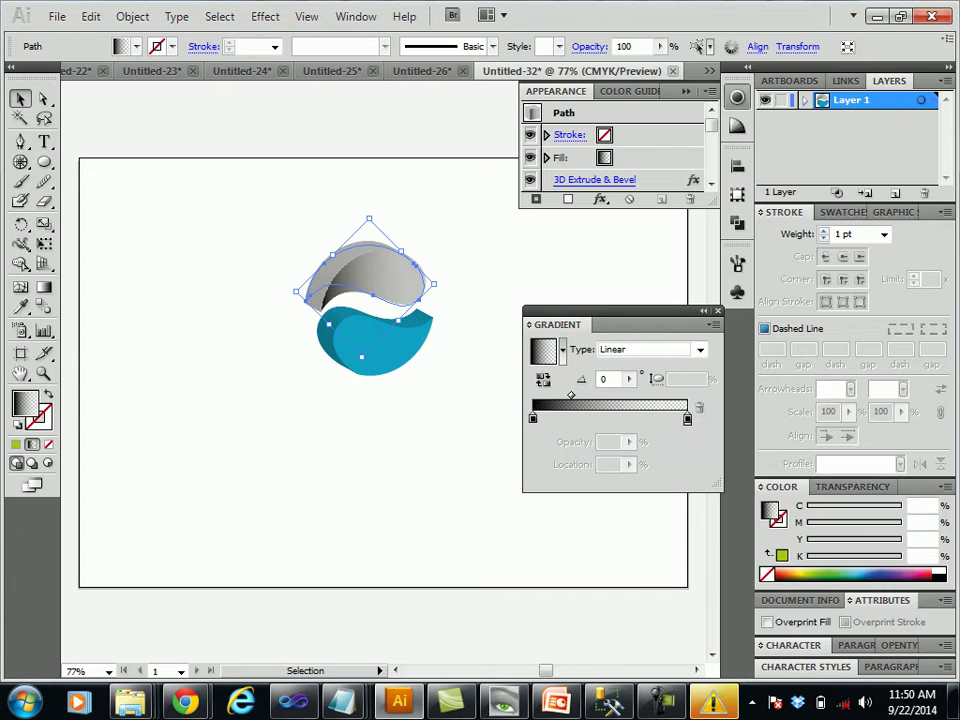
pyautogui.click(700, 349)
pyautogui.click(620, 365)
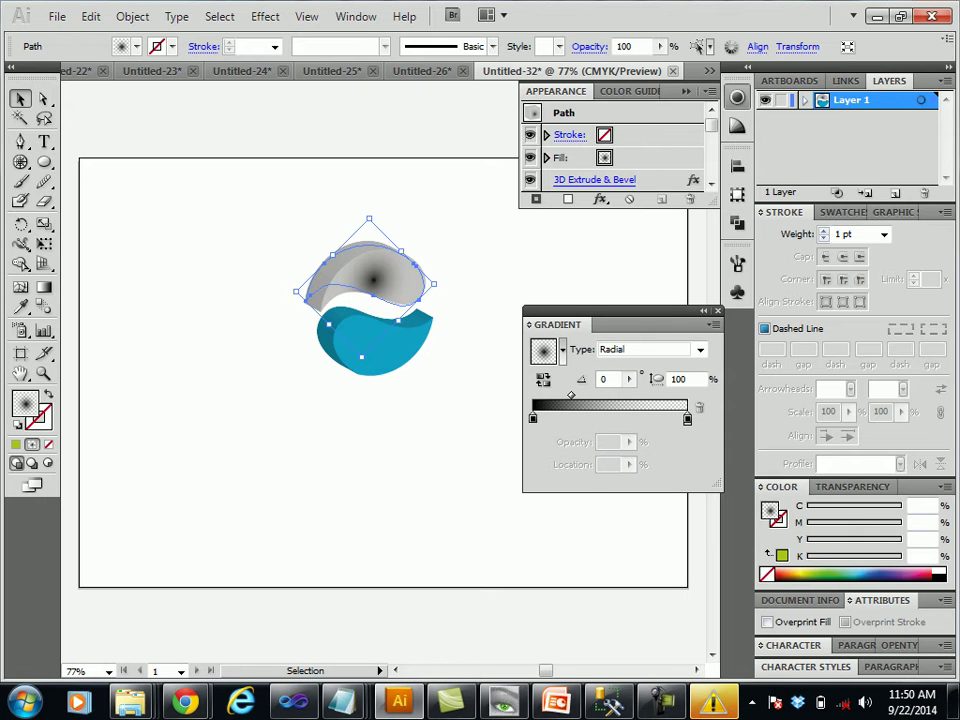
pyautogui.click(687, 419)
pyautogui.click(628, 441)
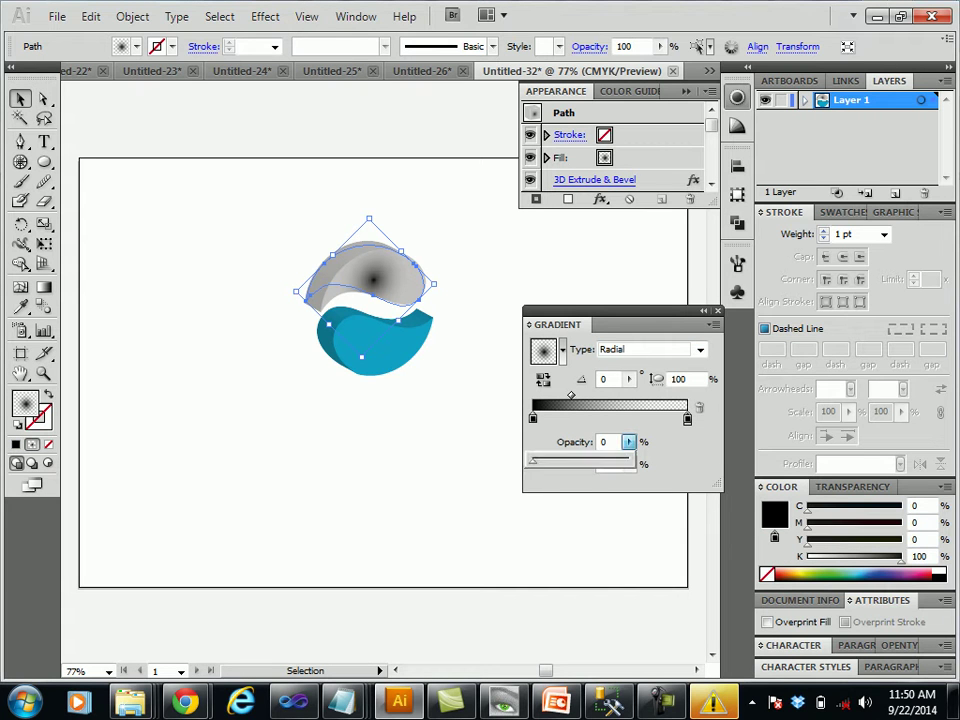
pyautogui.moveTo(533, 461); pyautogui.dragTo(625, 461)
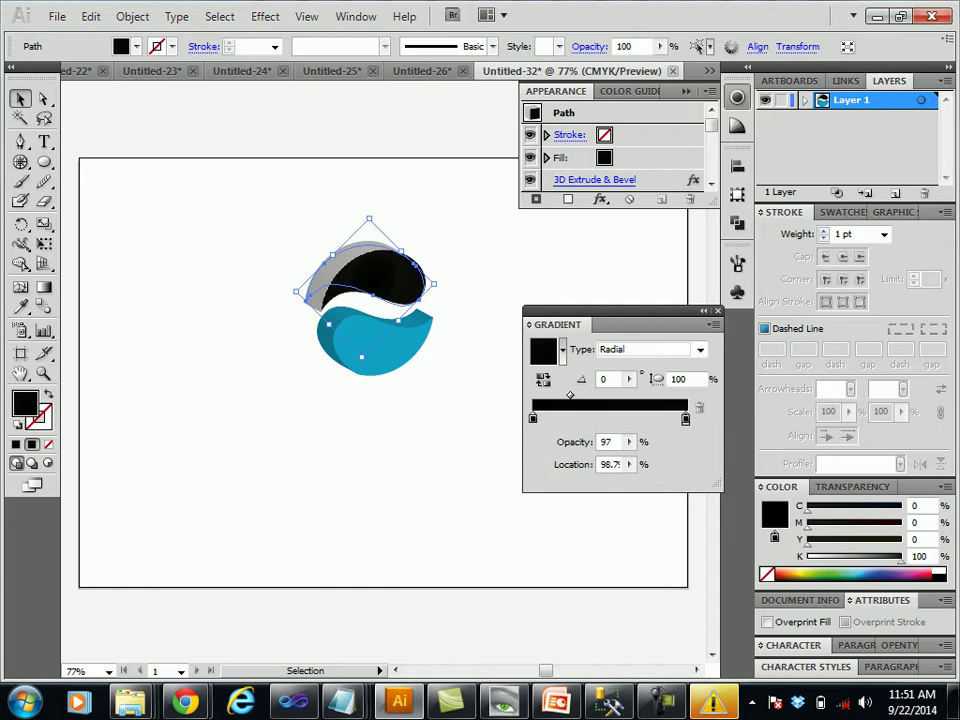
pyautogui.doubleClick(686, 419)
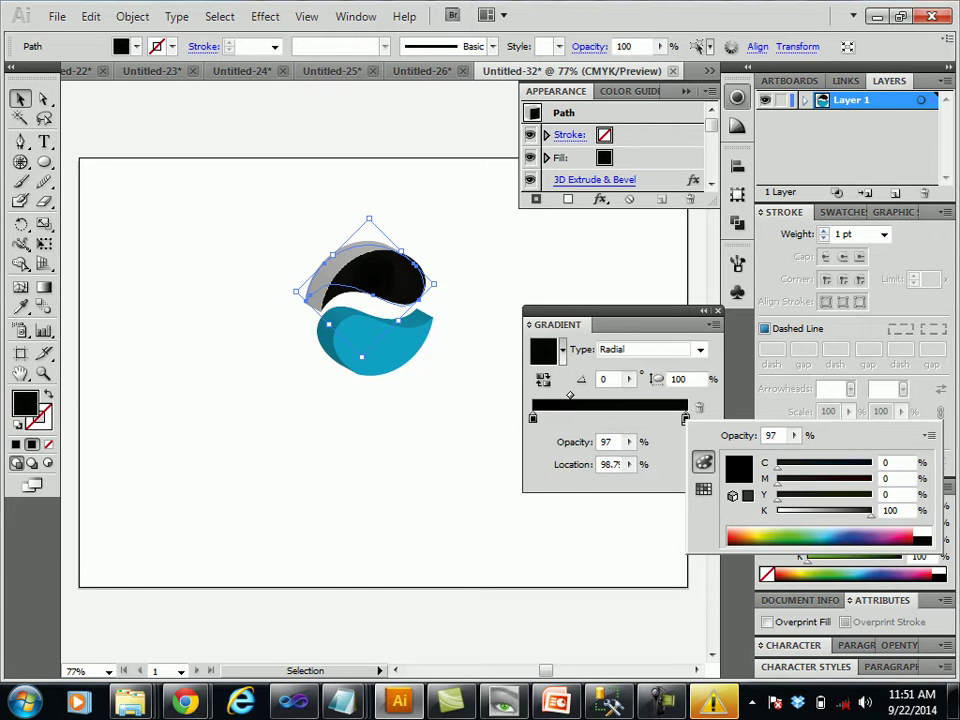
pyautogui.click(778, 538)
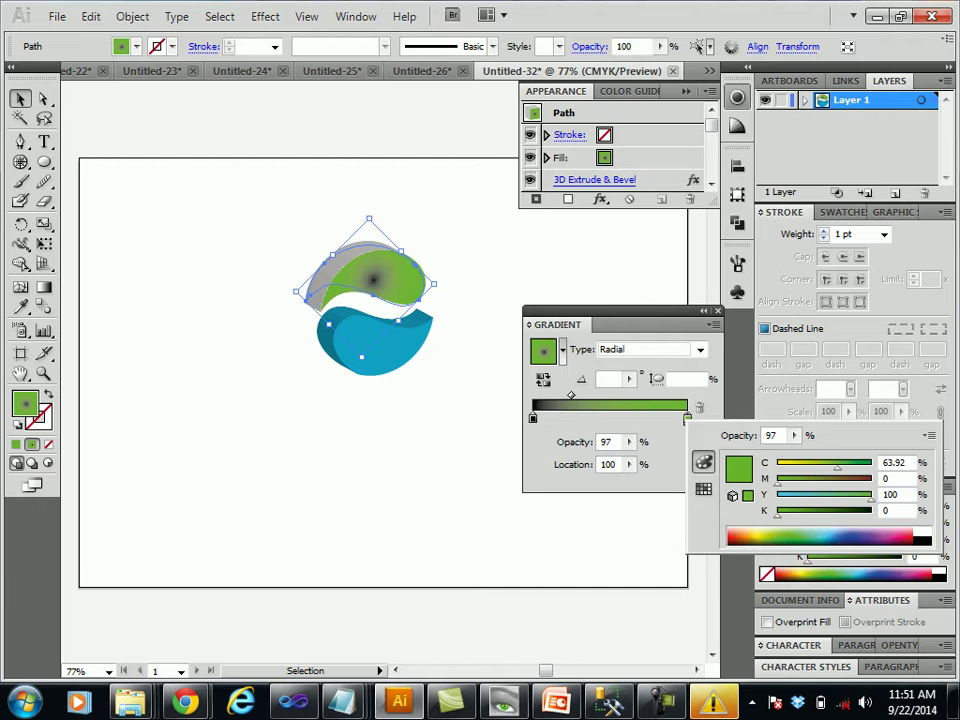
# - Make the inner stop dark navy blue and move it toward the gradient's middle
pyautogui.click(686, 417)
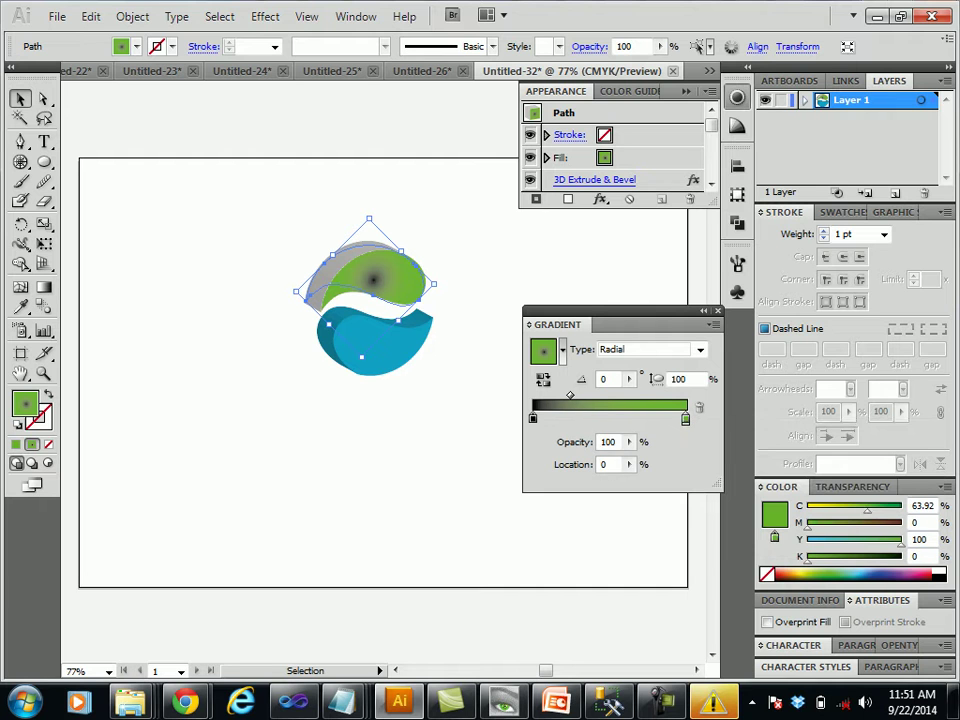
pyautogui.doubleClick(532, 417)
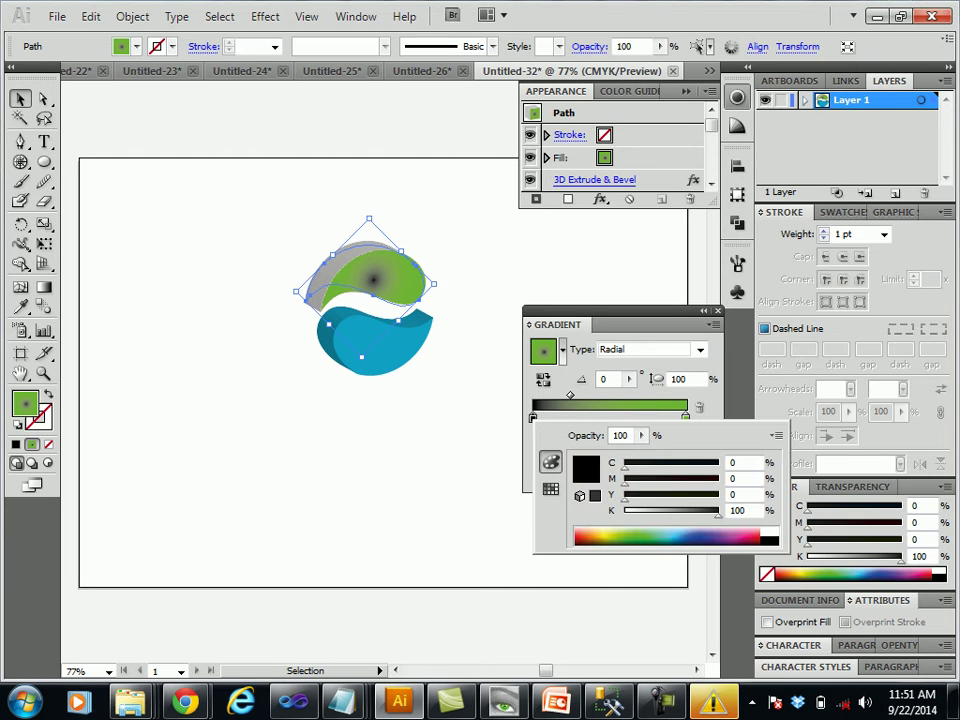
pyautogui.click(880, 573)
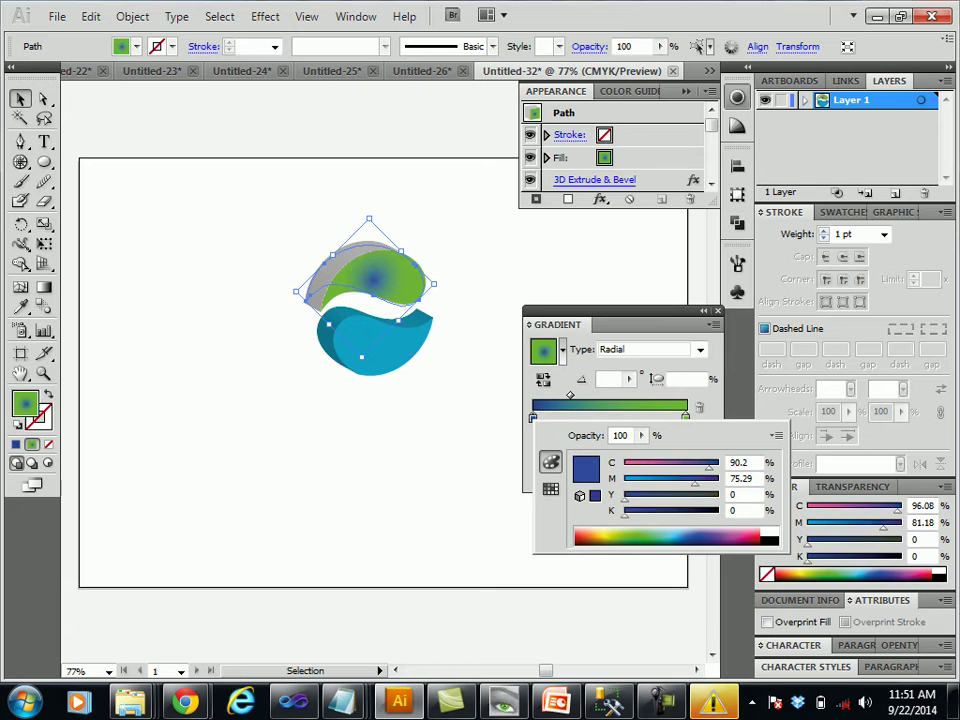
pyautogui.moveTo(880, 573); pyautogui.dragTo(872, 573)
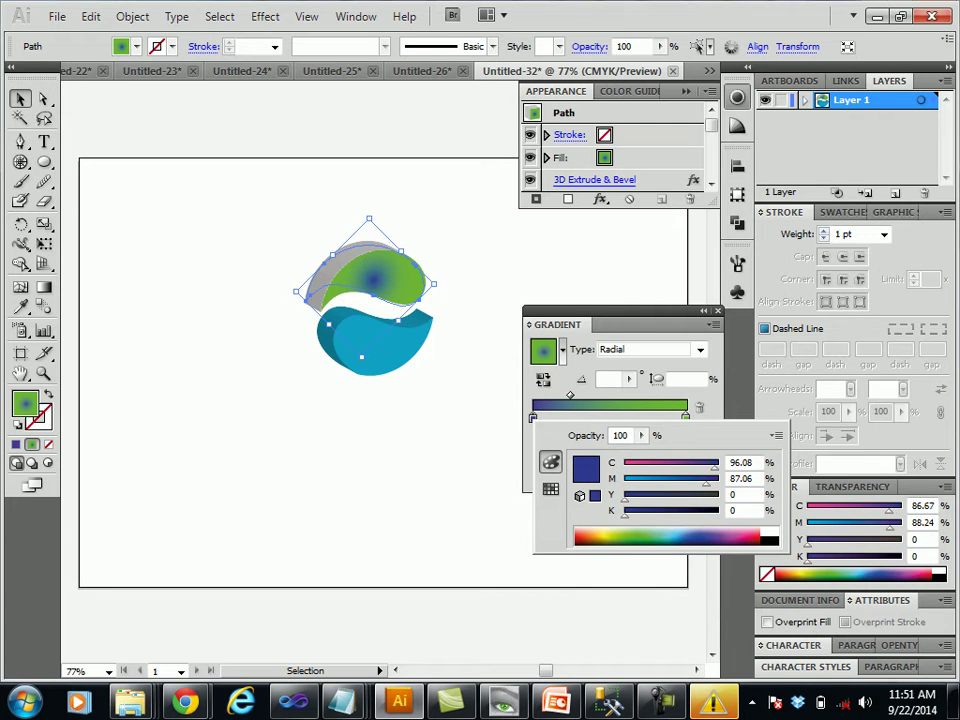
pyautogui.moveTo(872, 573); pyautogui.dragTo(876, 573)
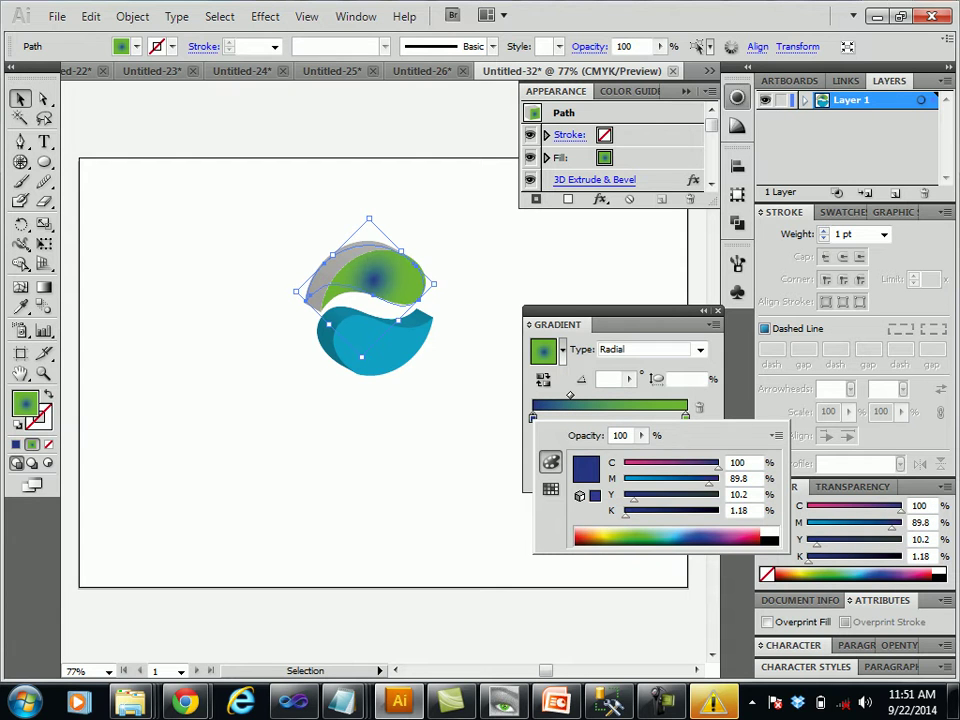
pyautogui.press('Escape')
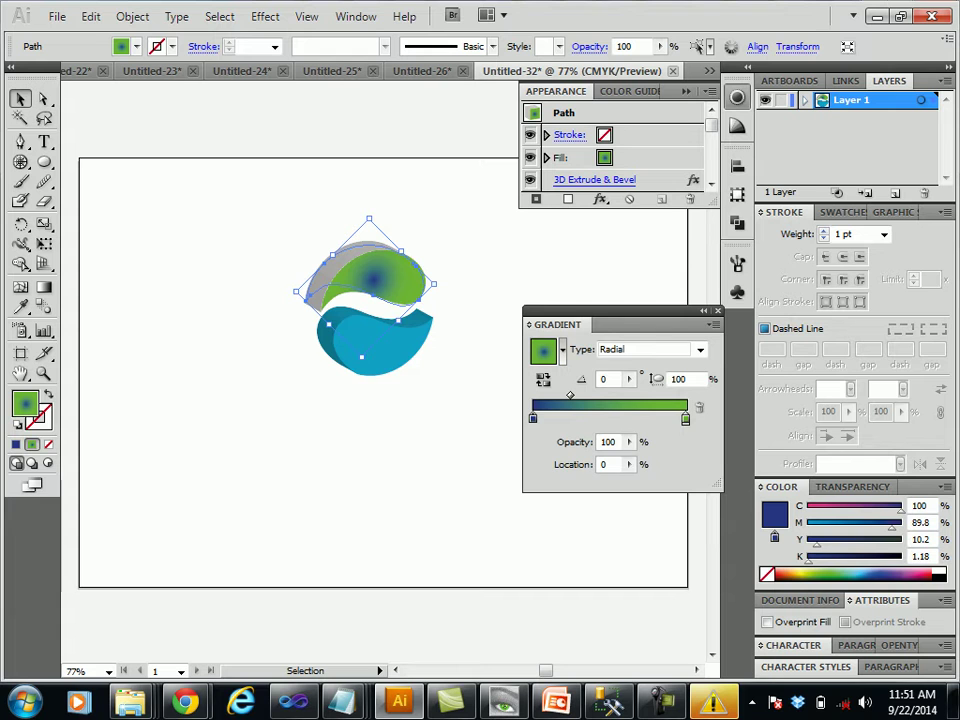
pyautogui.moveTo(628, 464); pyautogui.dragTo(578, 483)
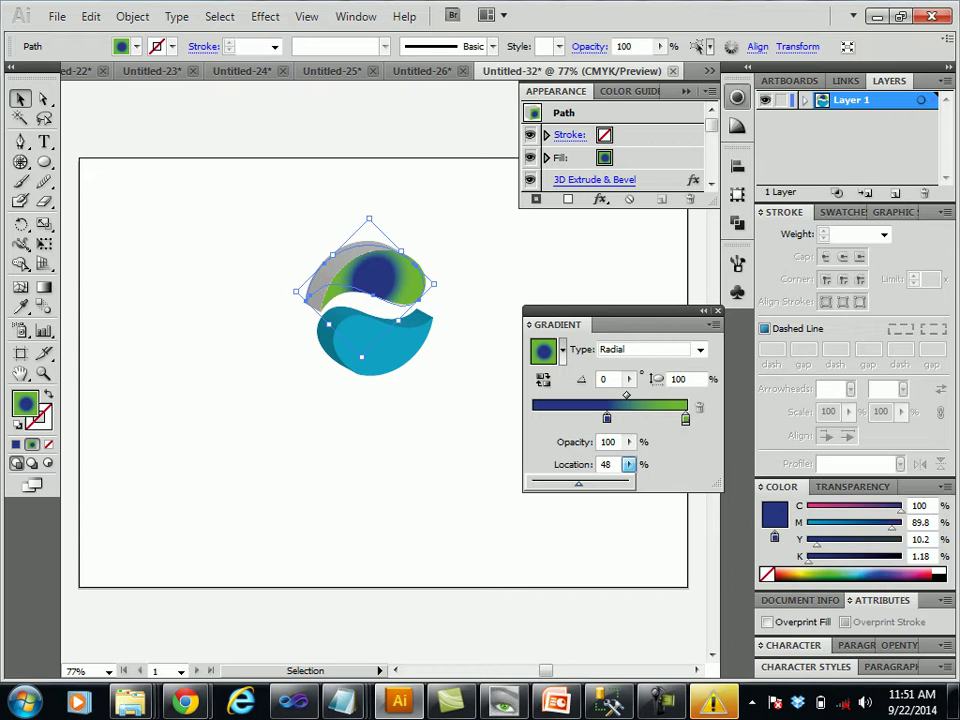
# - Confirm the stop location and set the gradient angle to 67°
pyautogui.press('Return')
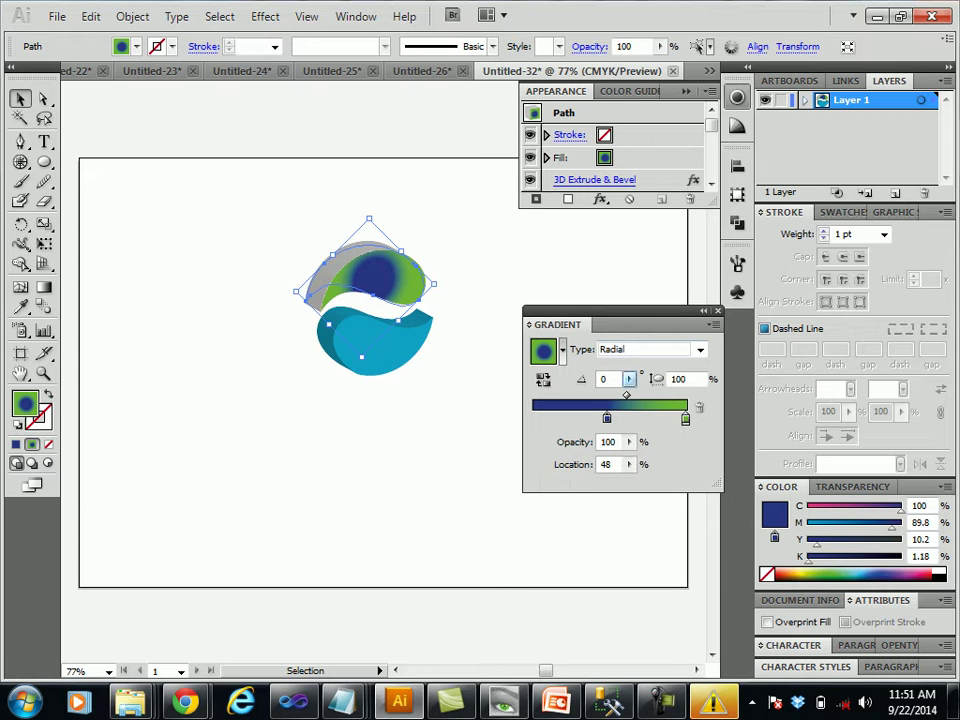
pyautogui.click(628, 379)
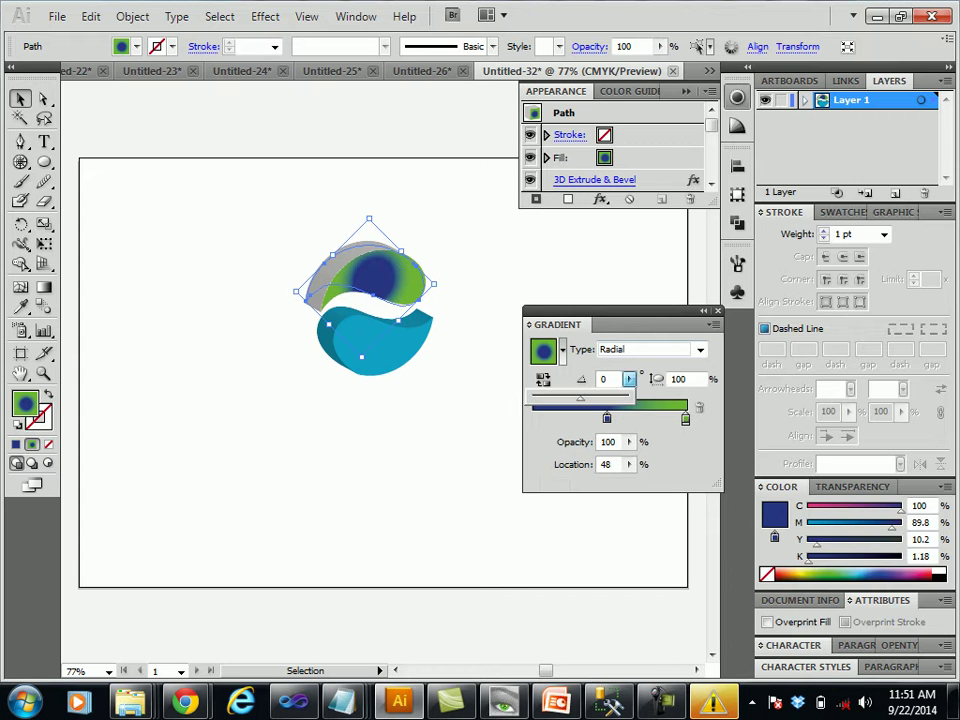
pyautogui.moveTo(580, 397); pyautogui.dragTo(599, 397)
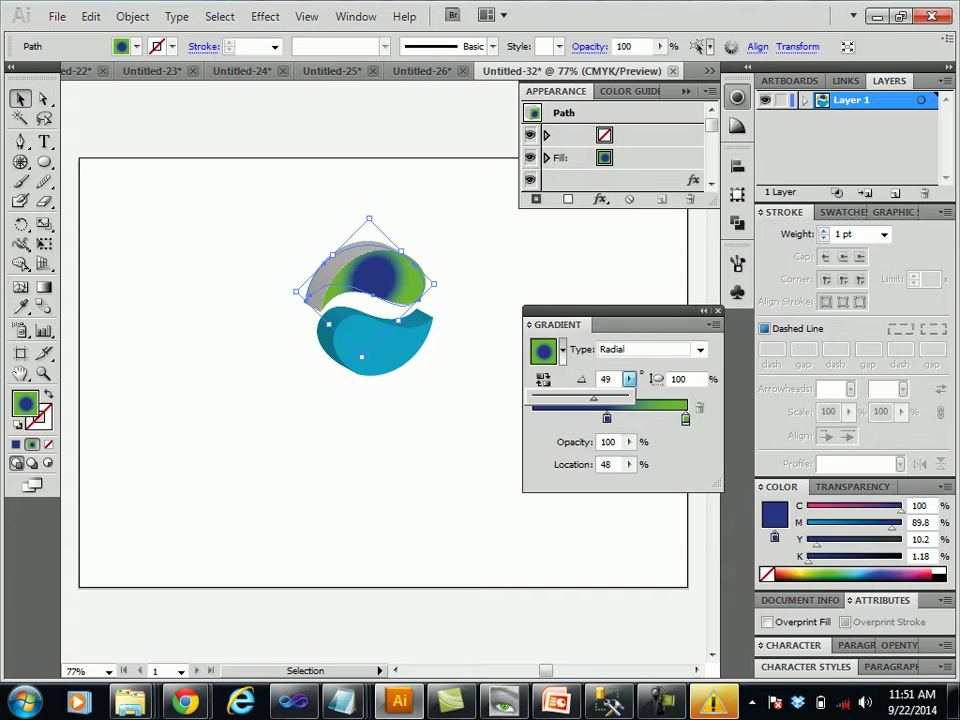
pyautogui.write('67')
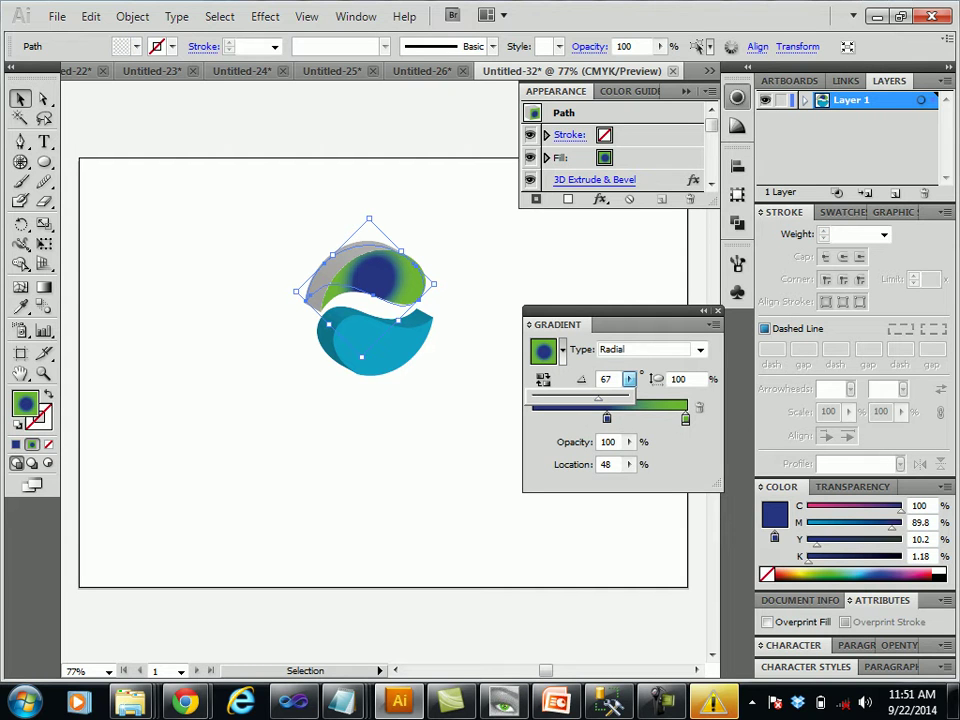
pyautogui.press('Return')
# - Try a 50% aspect ratio, undo it, and drag the navy stop to the start
pyautogui.press('Tab')
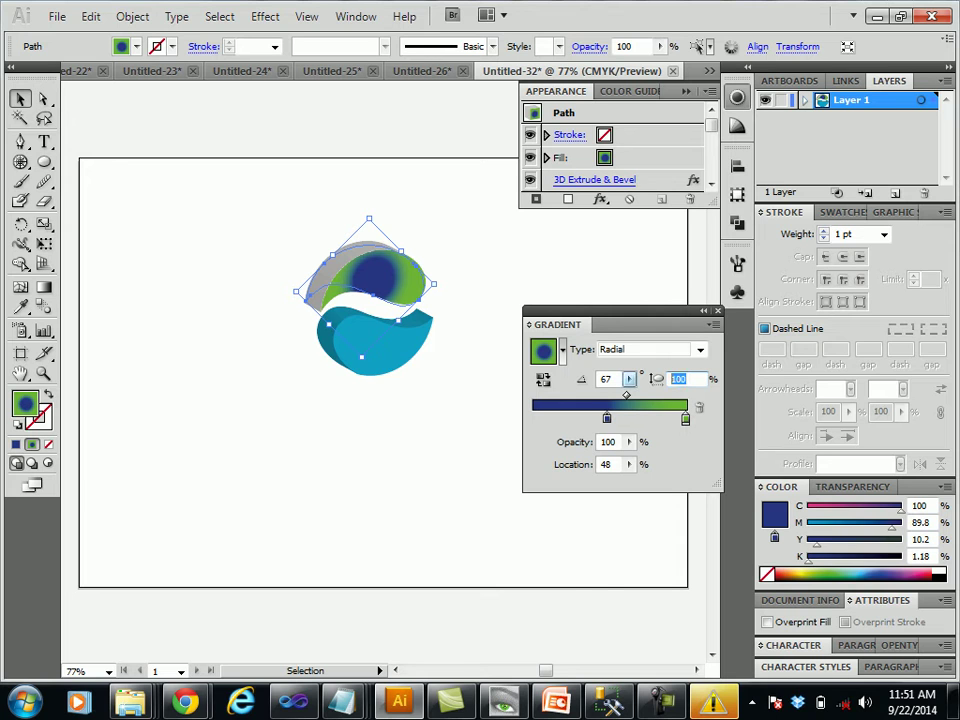
pyautogui.write('50')
pyautogui.press('Return')
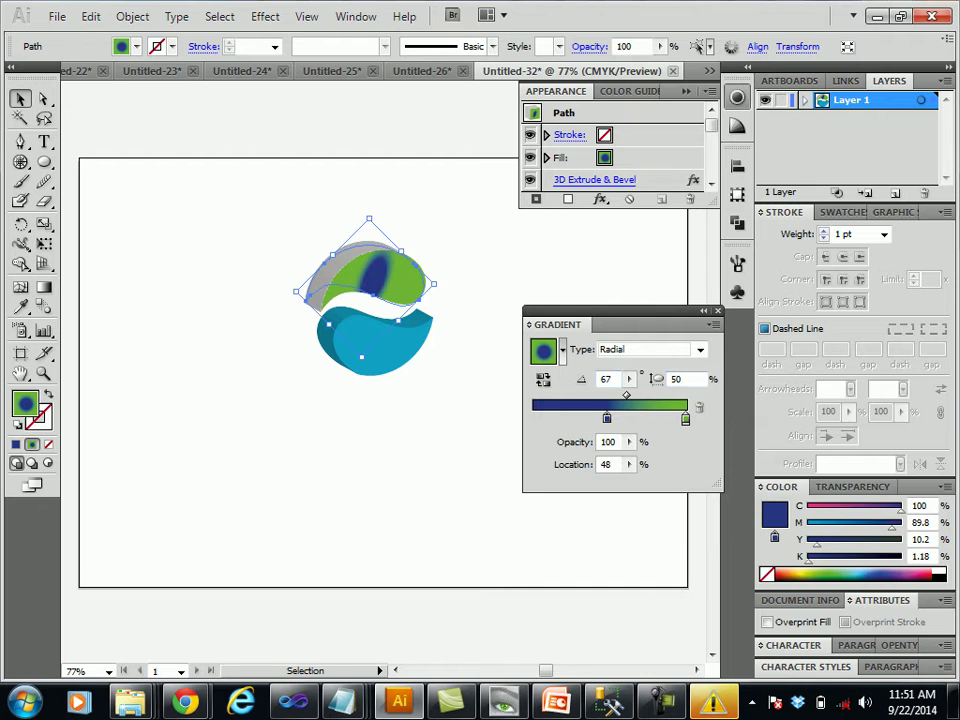
pyautogui.hotkey('ctrl', 'z')
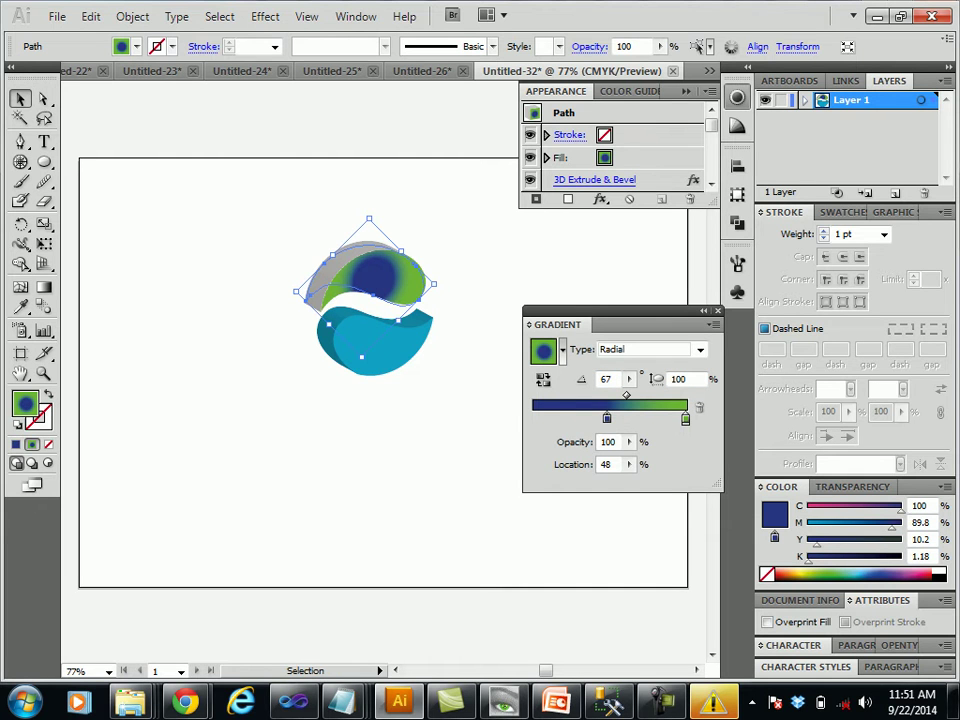
pyautogui.moveTo(606, 418); pyautogui.dragTo(532, 418)
pyautogui.doubleClick(532, 418)
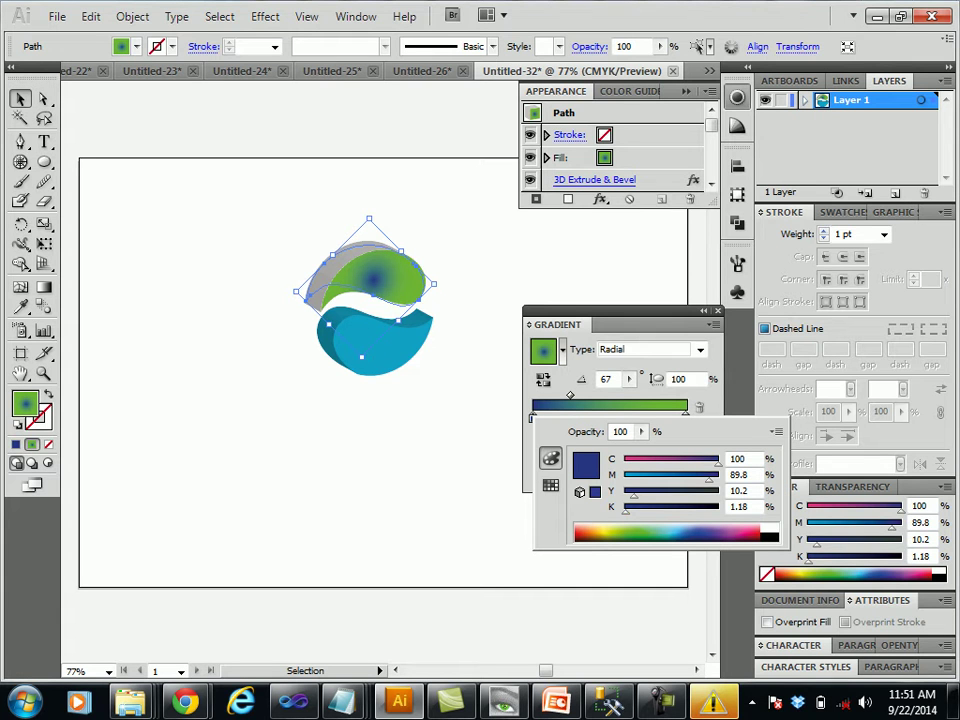
# - Make the start stop light cyan and the end stop, pushed to 100%, deep blue
pyautogui.click(578, 530)
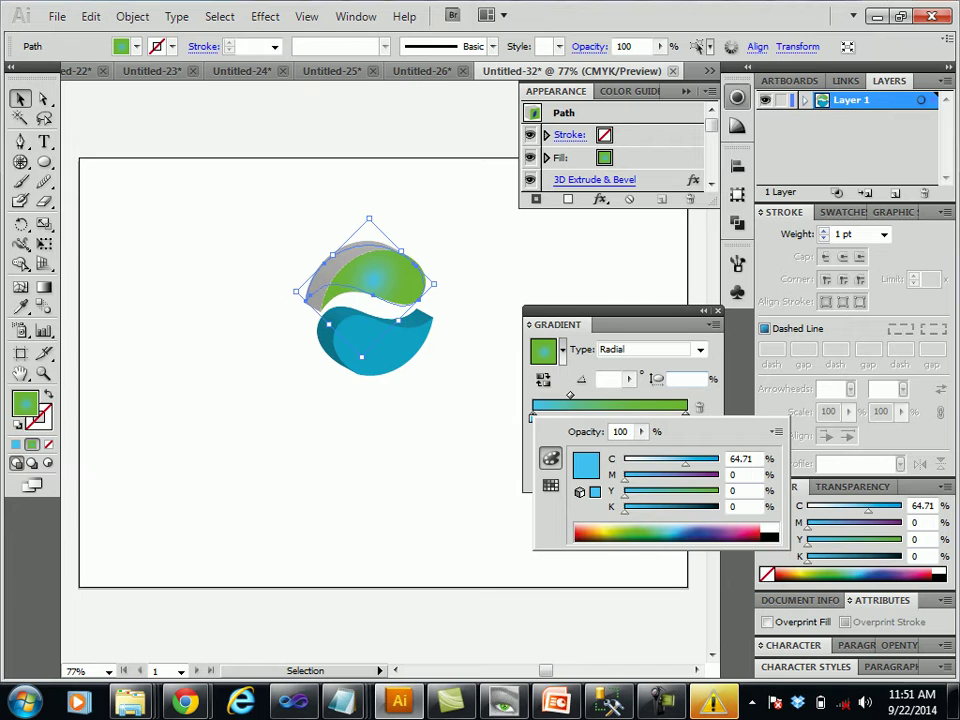
pyautogui.press('Return')
pyautogui.click(685, 419)
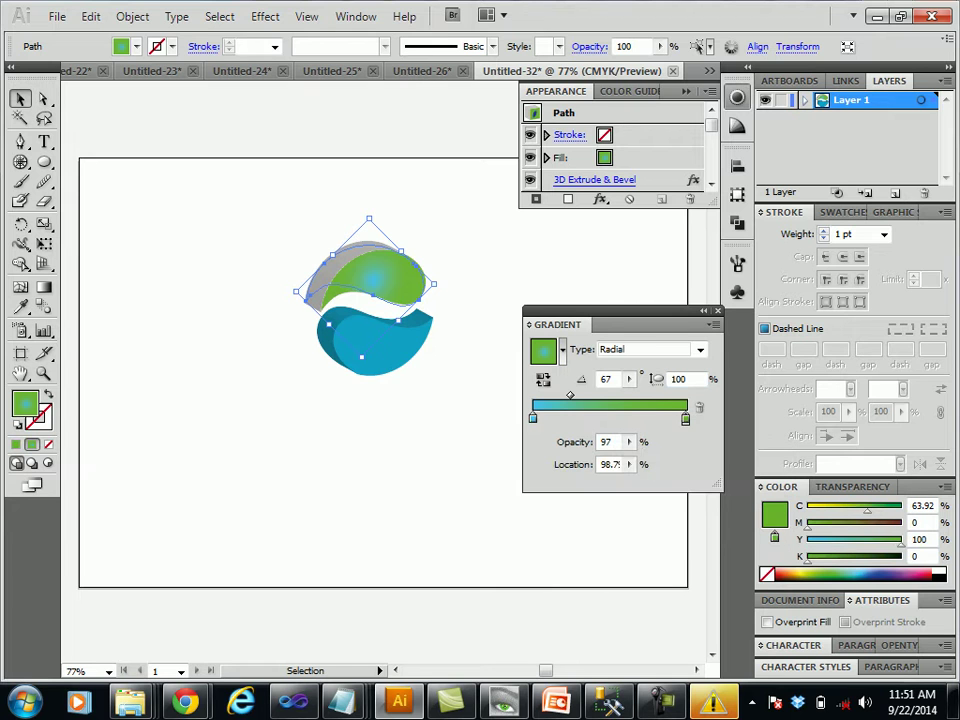
pyautogui.moveTo(685, 419); pyautogui.dragTo(688, 419)
pyautogui.doubleClick(687, 419)
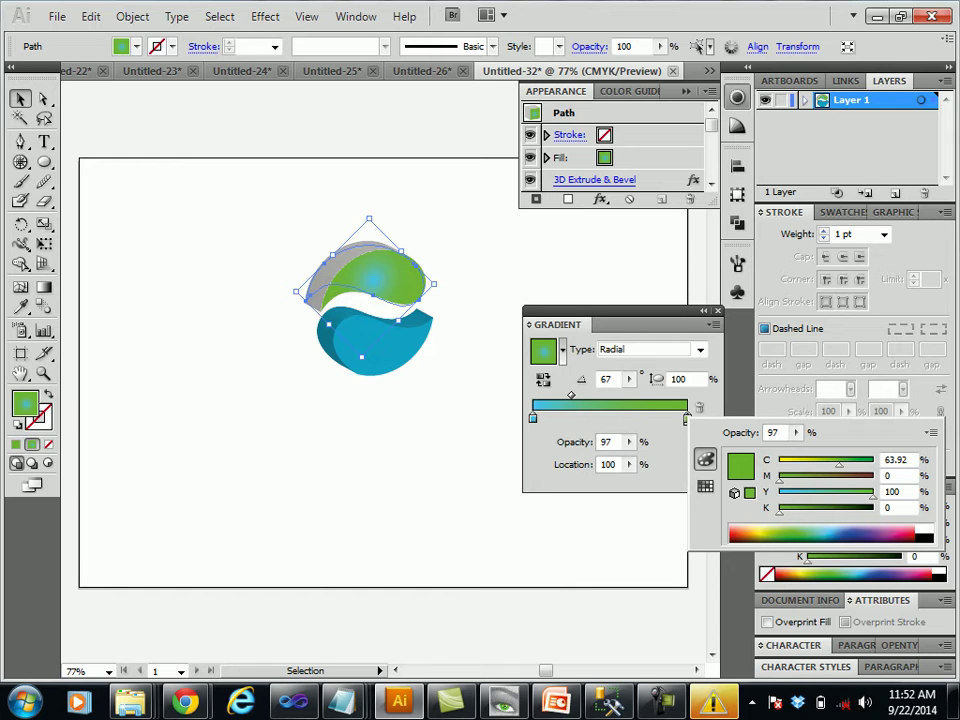
pyautogui.click(838, 530)
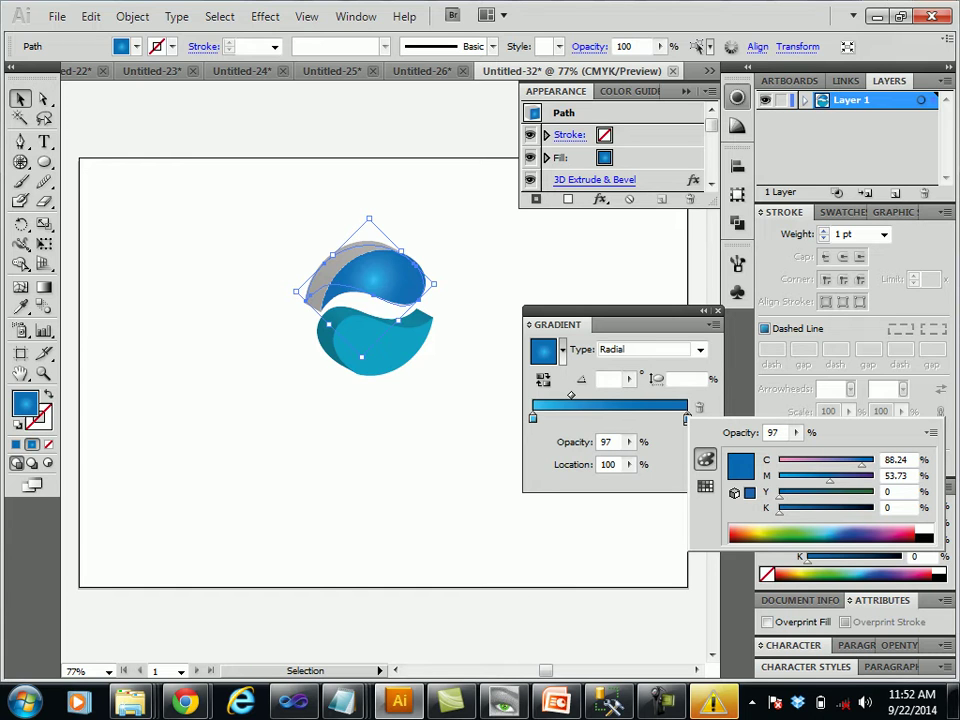
pyautogui.press('Escape')
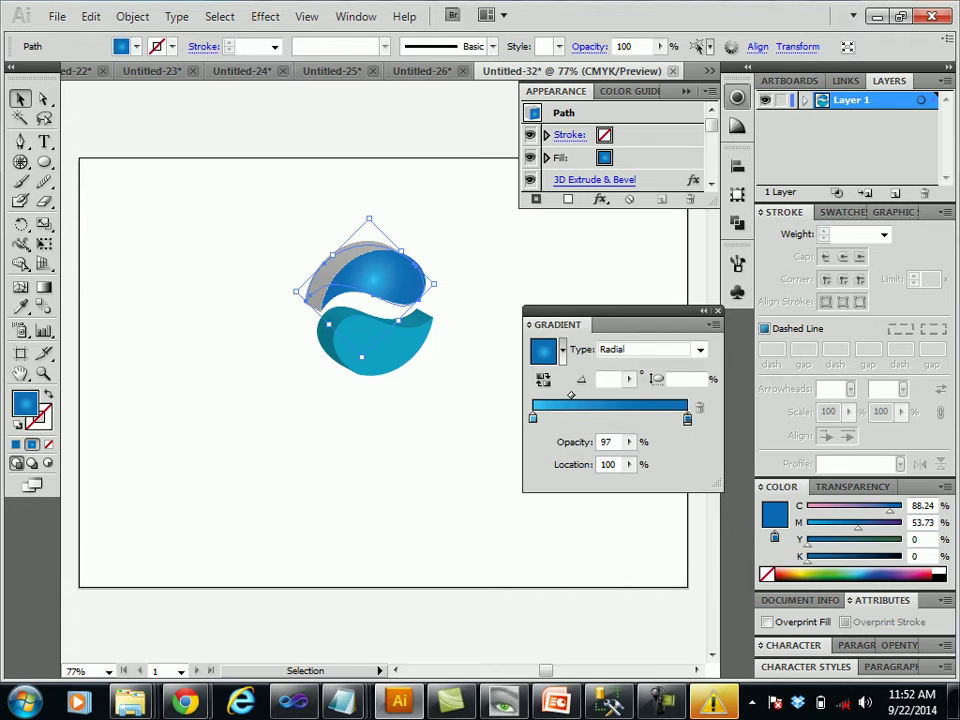
pyautogui.click(372, 345)
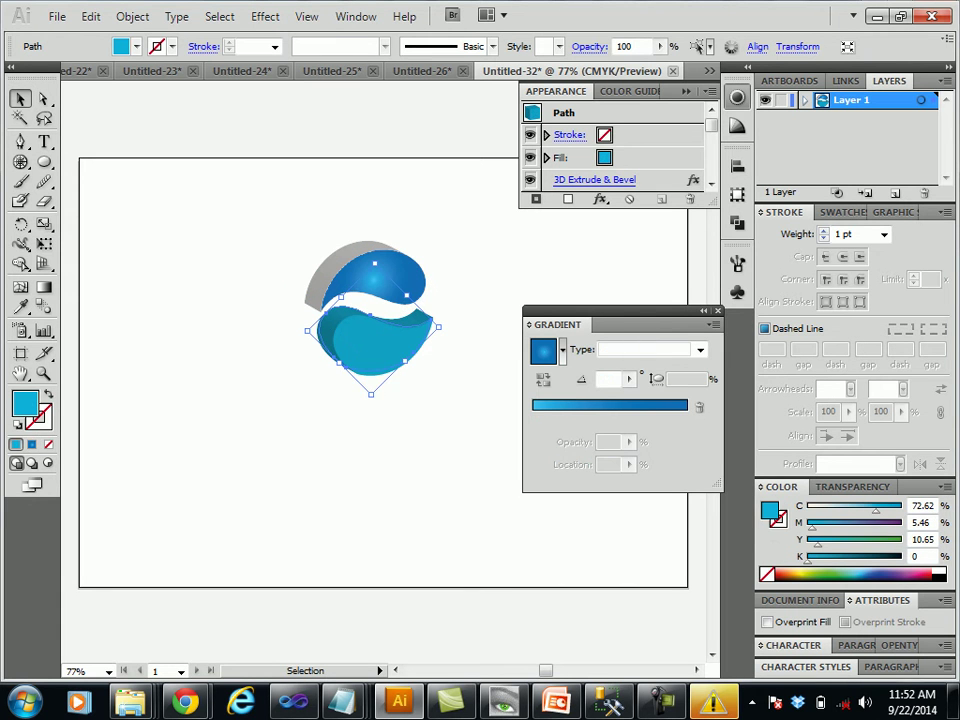
# - Give the lower shape a radial gradient from a Y 100 green centre to dark green edges
pyautogui.click(563, 349)
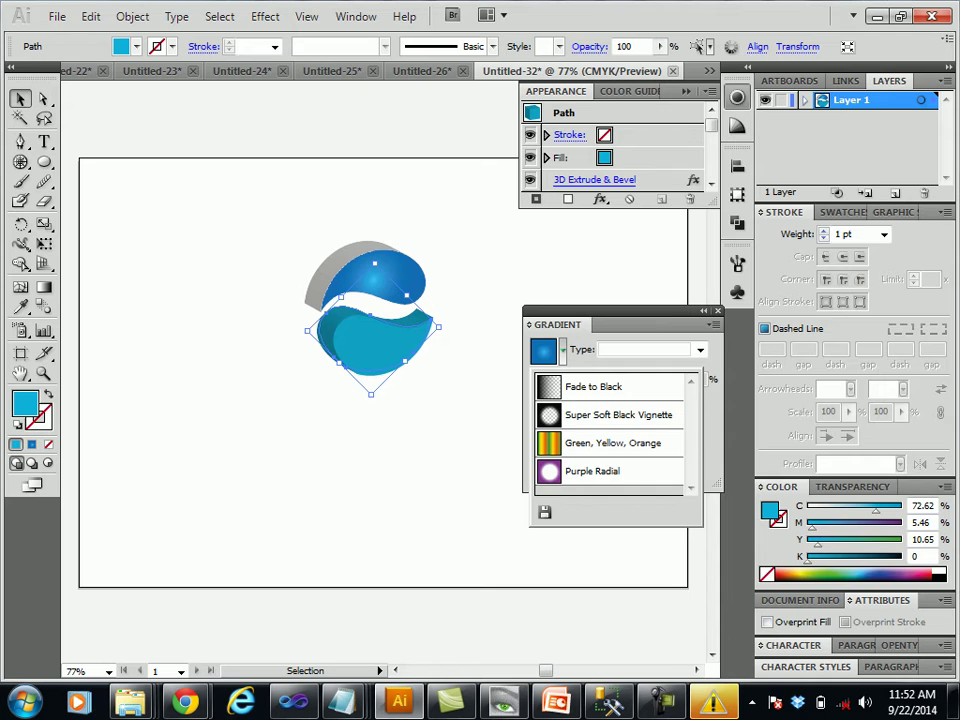
pyautogui.click(543, 349)
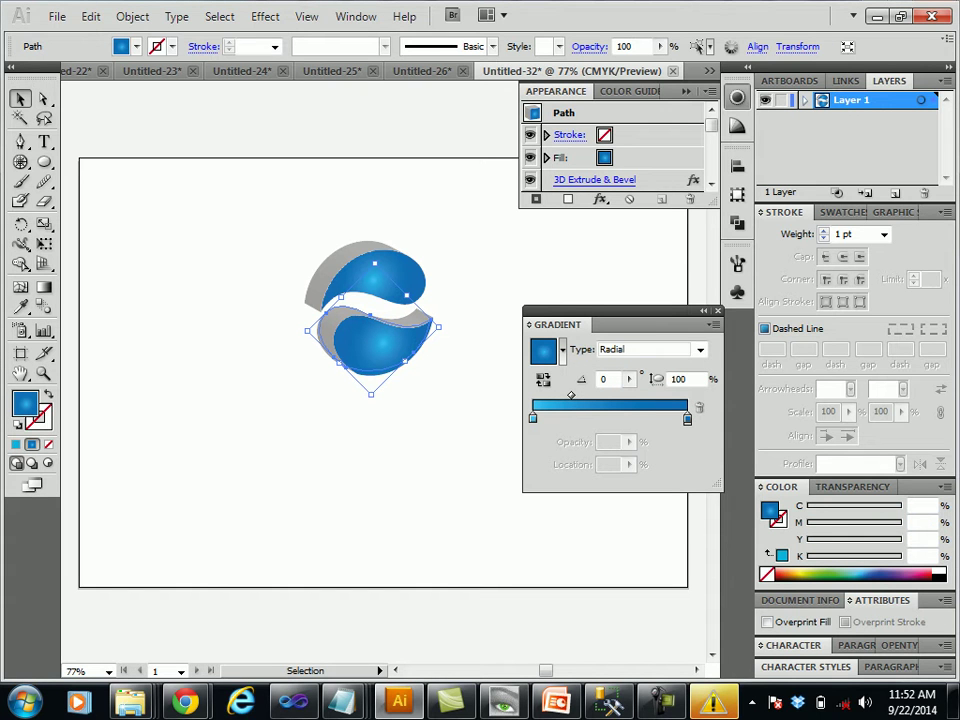
pyautogui.doubleClick(532, 417)
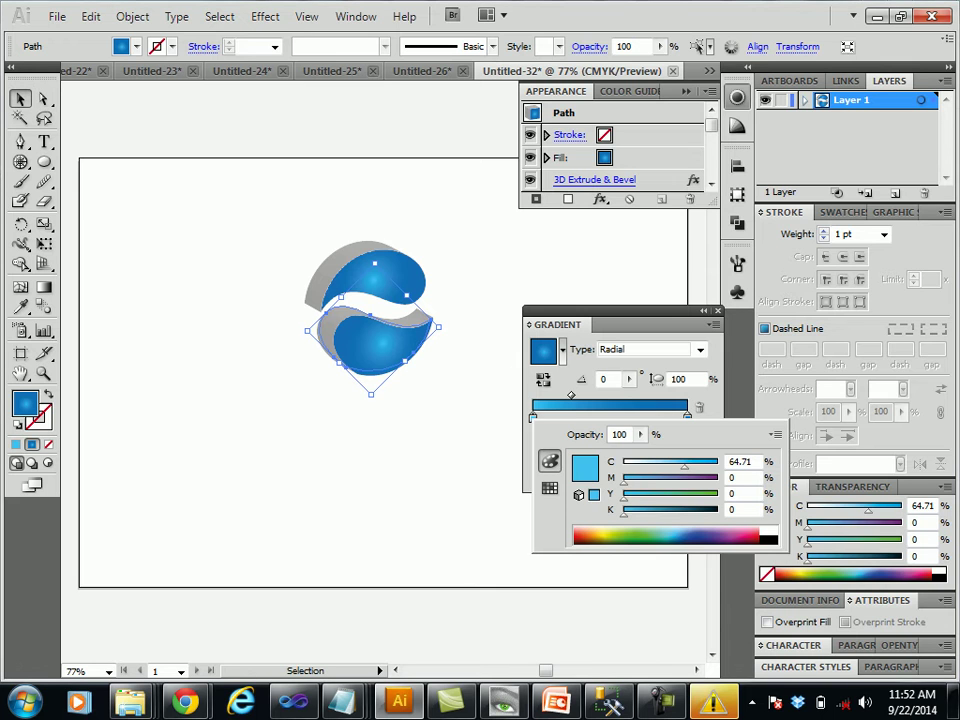
pyautogui.write('100')
pyautogui.press('Return')
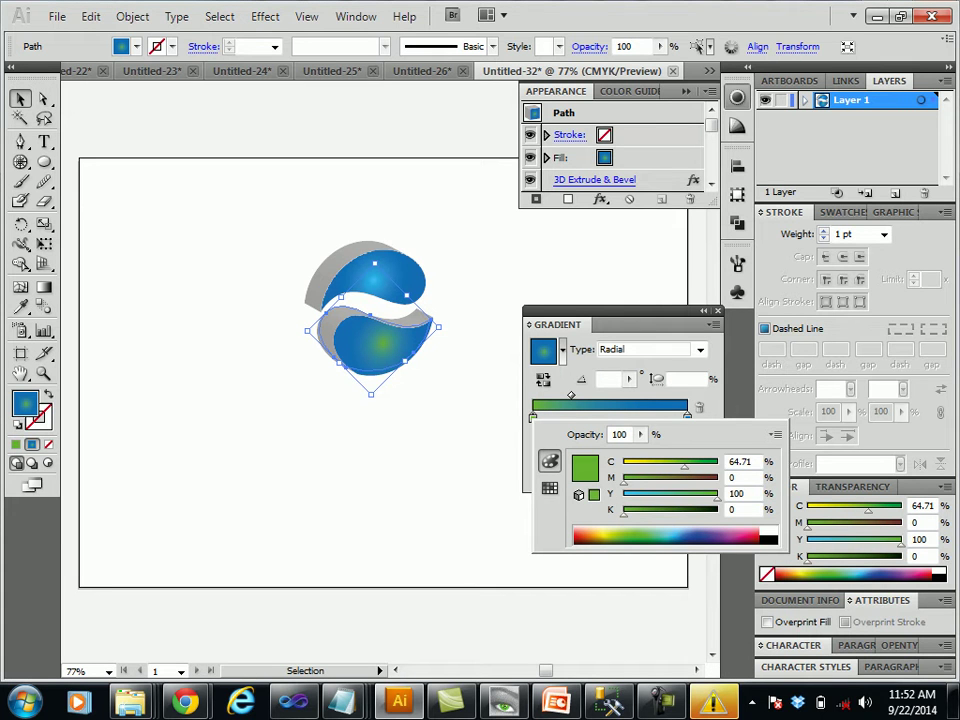
pyautogui.click(687, 418)
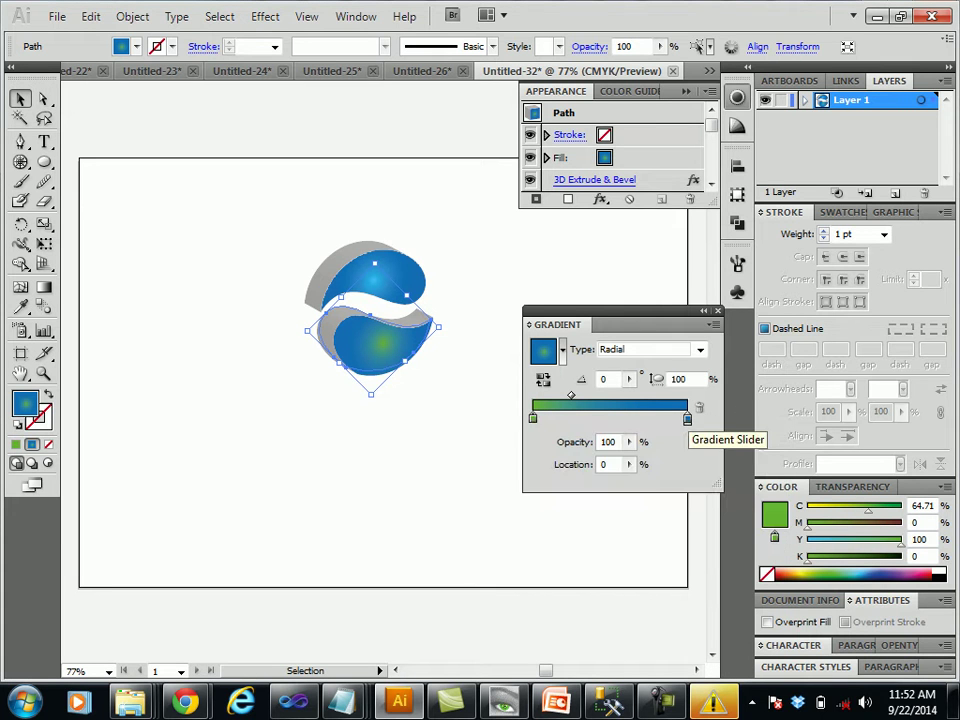
pyautogui.doubleClick(687, 418)
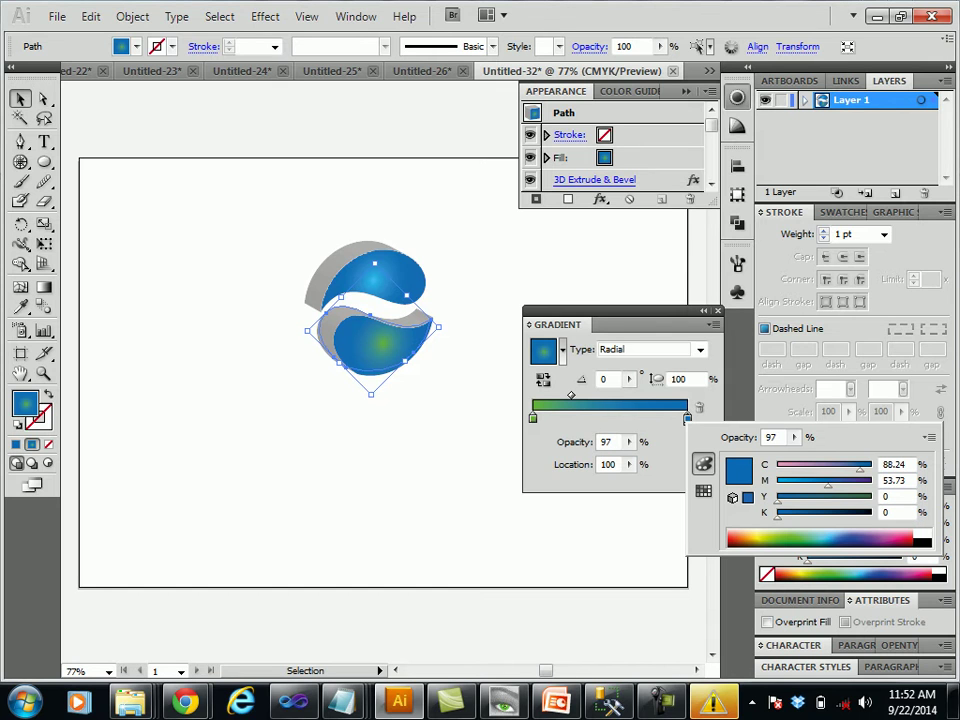
pyautogui.click(790, 545)
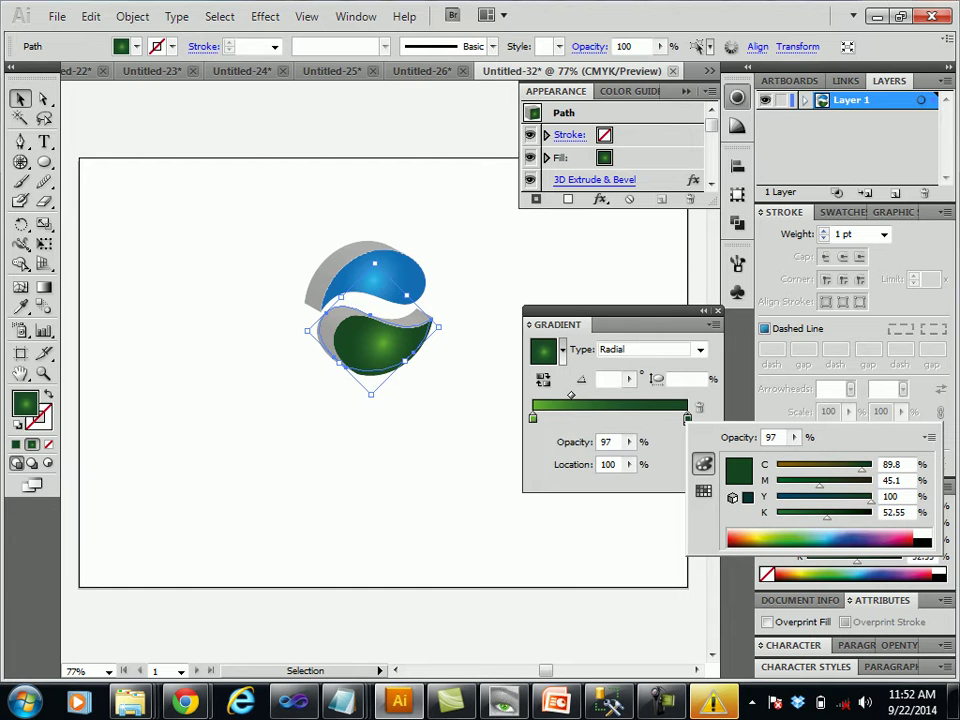
pyautogui.press('Escape')
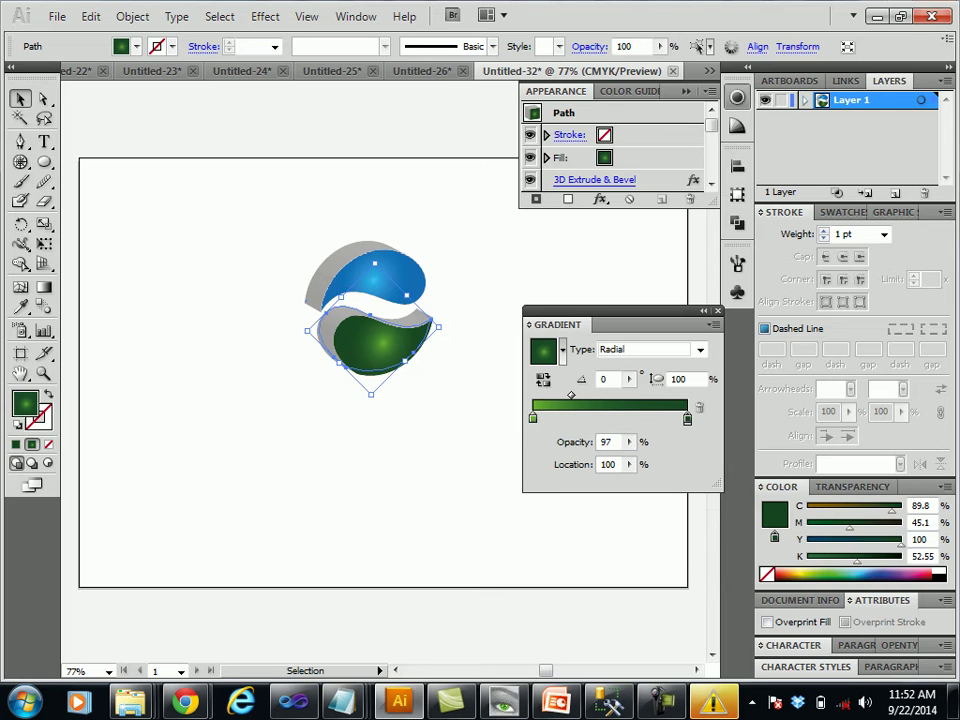
pyautogui.hotkey('ctrl', 'shift', 'a')
# - Collapse the Gradient panel and drag the whole logo about 36.65 mm straight down
pyautogui.click(706, 310)
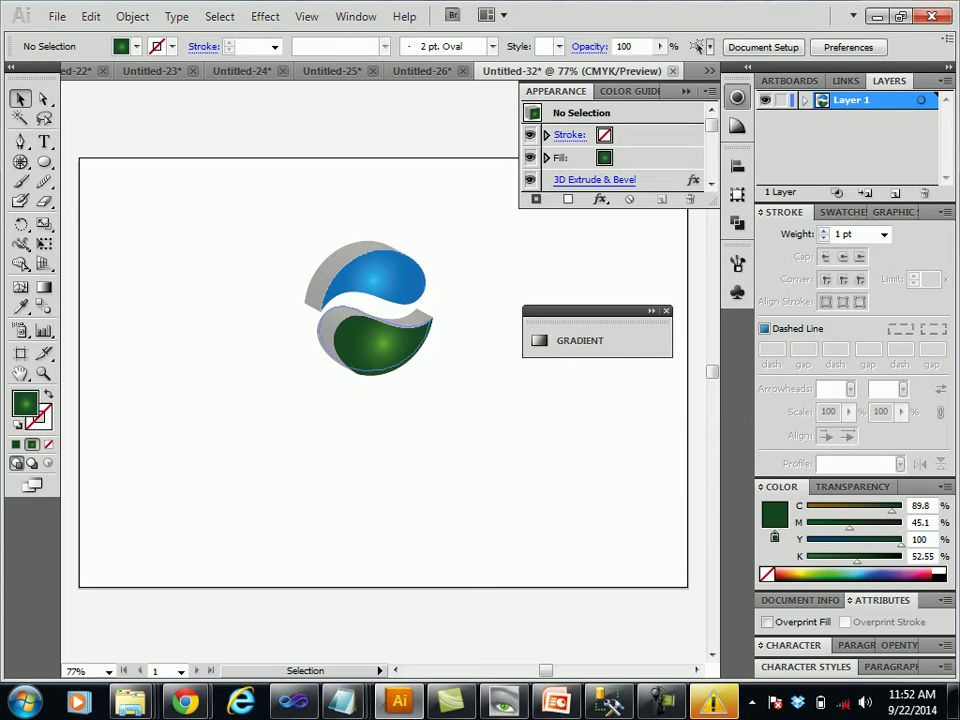
pyautogui.moveTo(261, 208); pyautogui.dragTo(521, 448)
pyautogui.moveTo(370, 334); pyautogui.dragTo(369, 492)
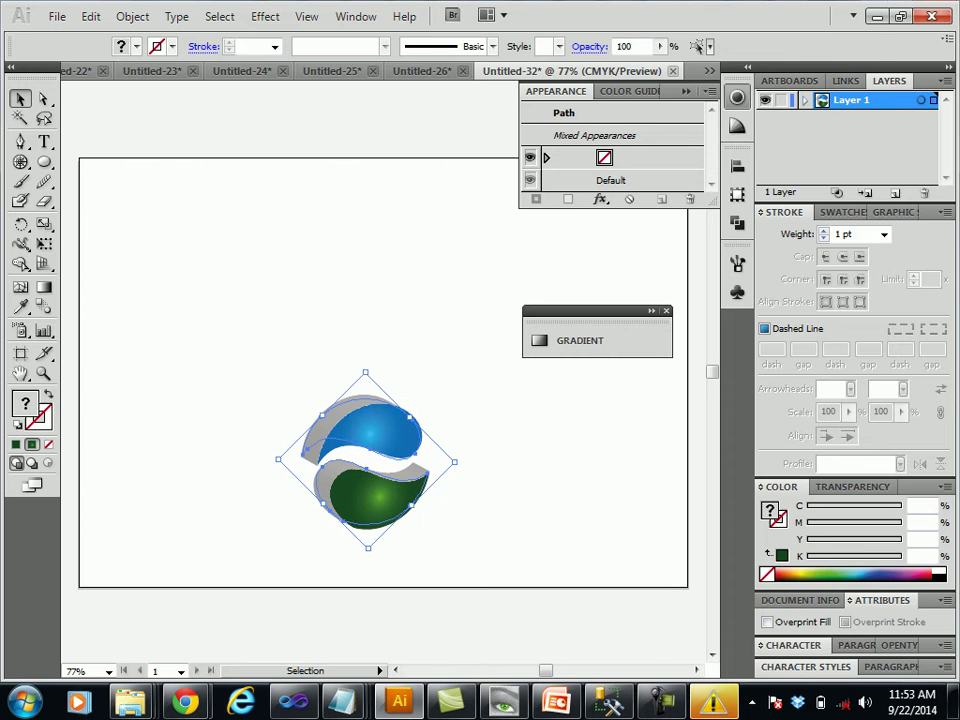
pyautogui.hotkey('ctrl', 'shift', 'a')
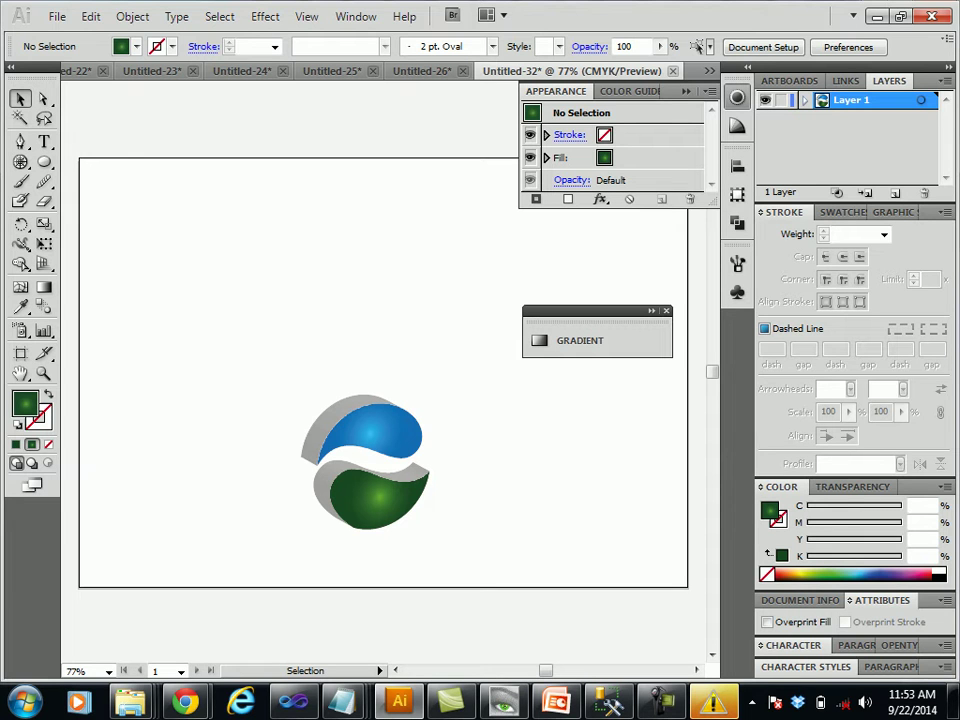
# - Draw an ellipse of about 72 × 80 mm over the logo with the Ellipse tool (L)
pyautogui.press('l')
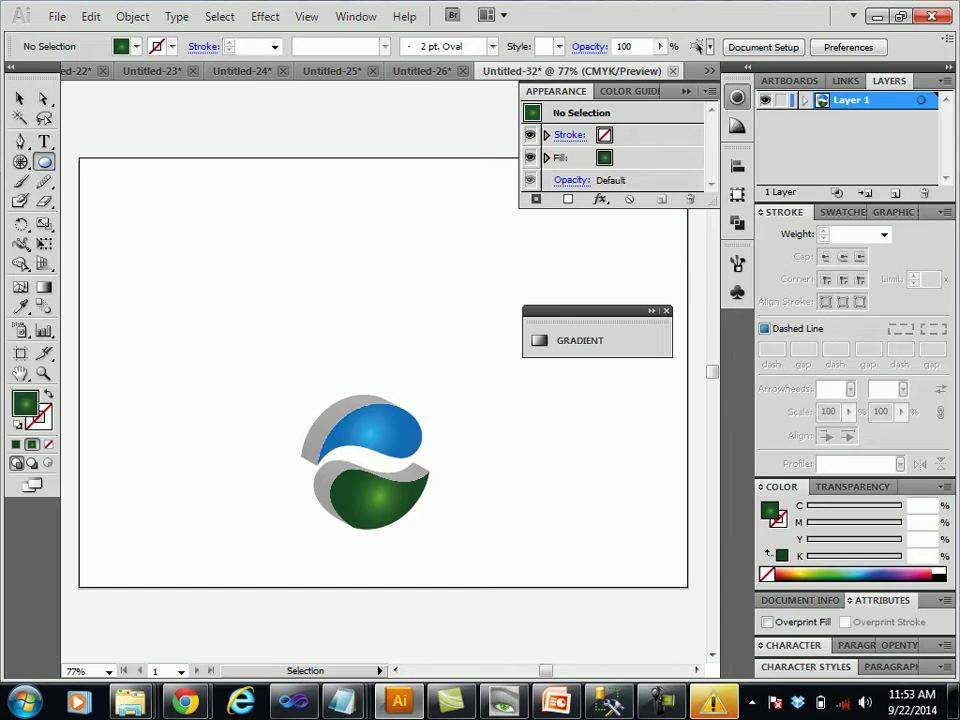
pyautogui.moveTo(294, 380); pyautogui.dragTo(442, 544)
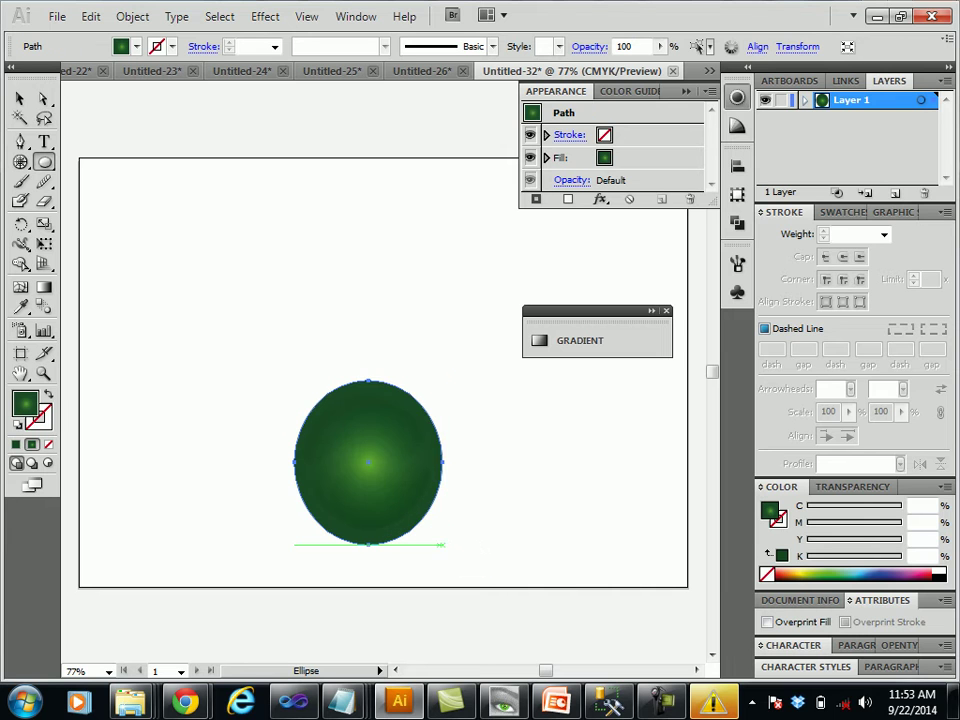
# - Send the green ellipse behind the wave logo and widen its left side slightly
pyautogui.click(20, 98)
pyautogui.rightClick(399, 184)
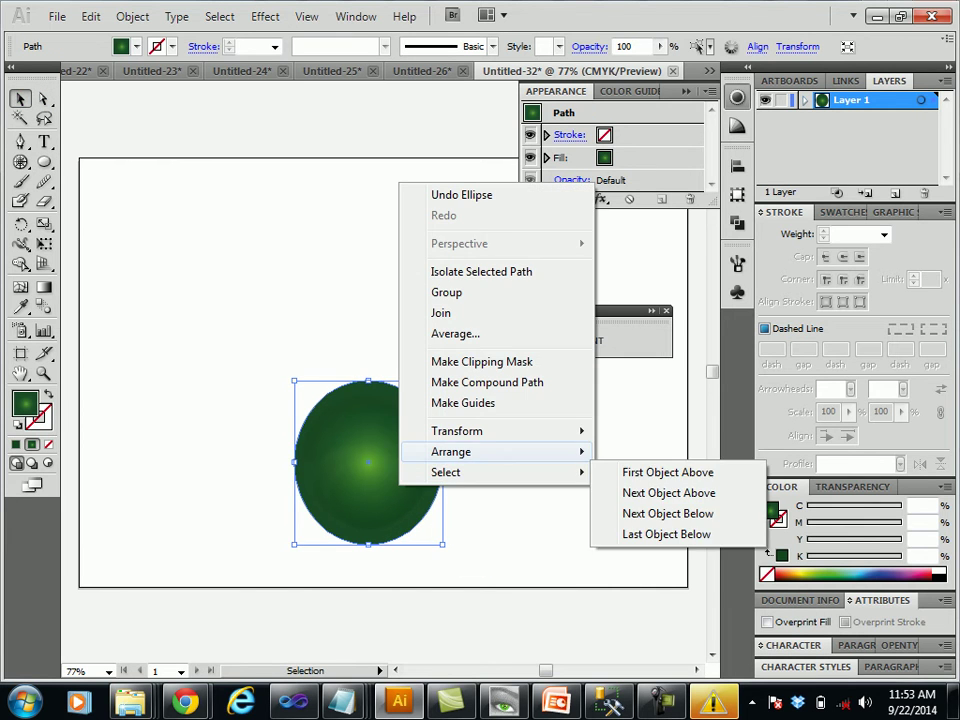
pyautogui.click(654, 513)
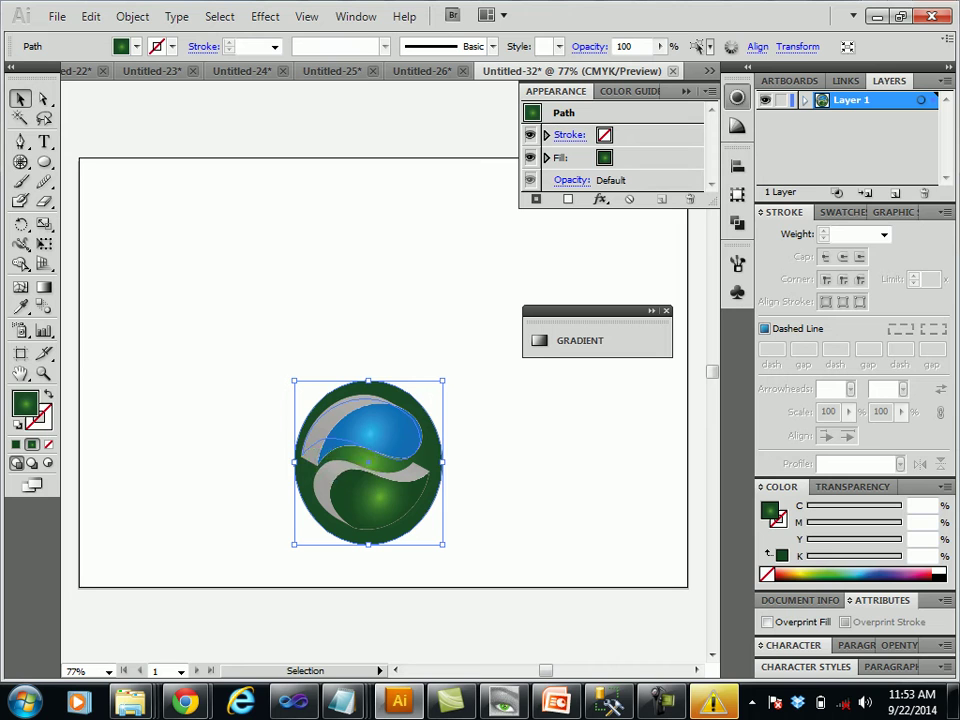
pyautogui.moveTo(296, 461); pyautogui.dragTo(288, 462)
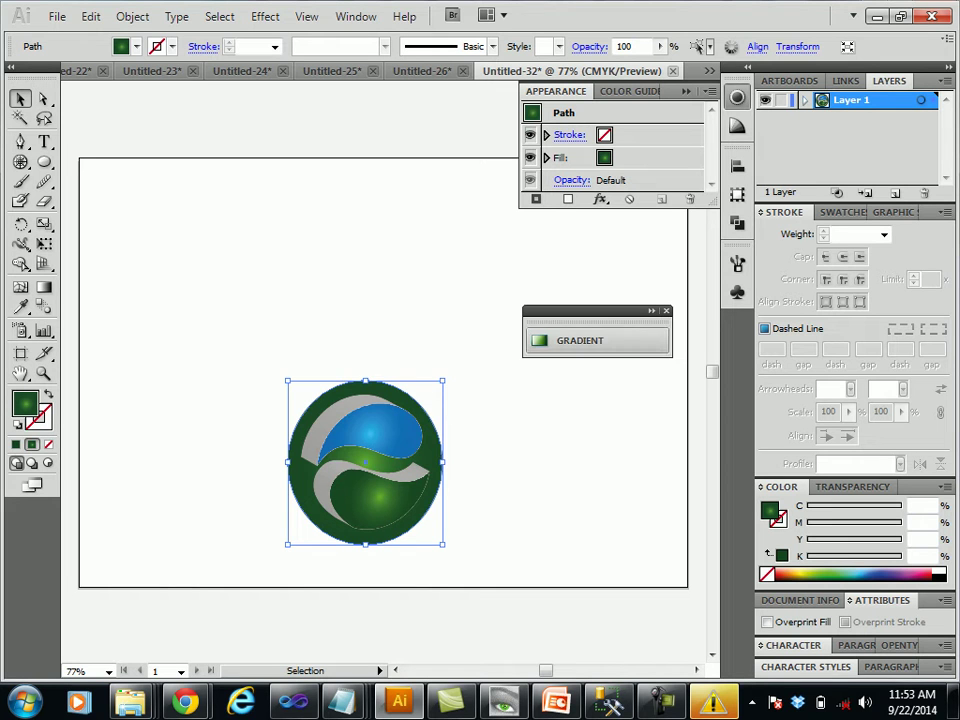
# - Set the radial gradient's outer stop to dark red
pyautogui.click(580, 340)
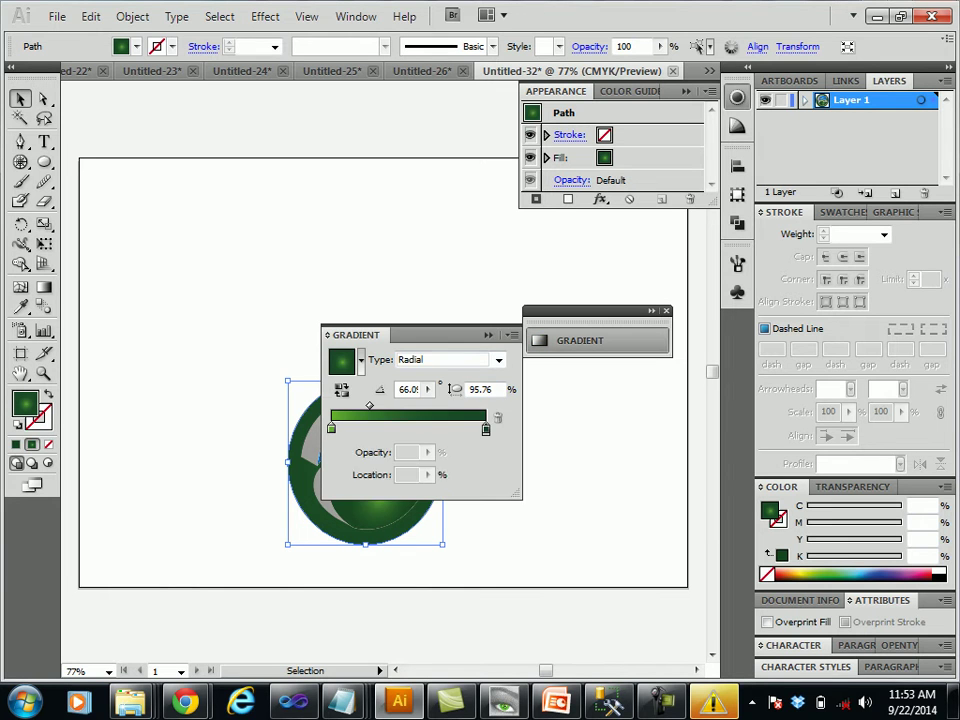
pyautogui.doubleClick(486, 428)
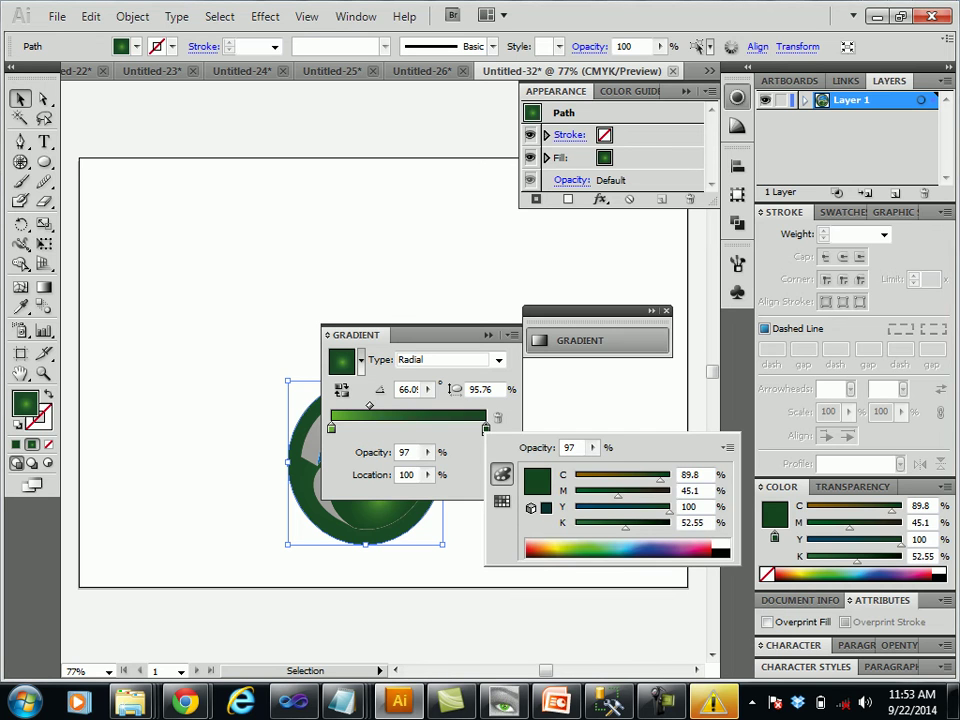
pyautogui.click(705, 553)
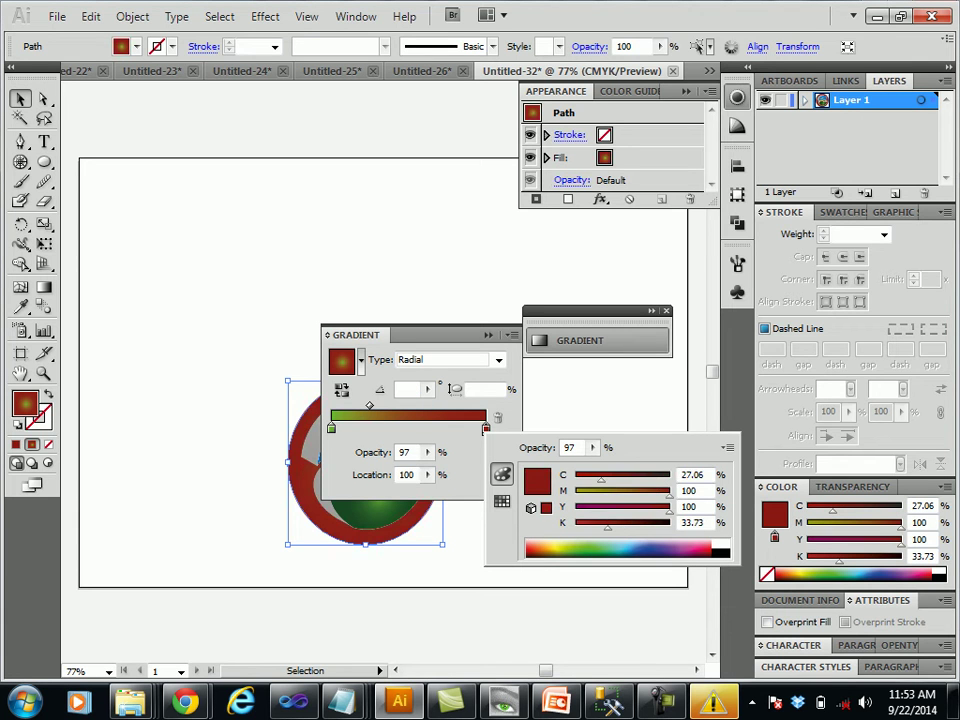
# - Change the gradient's green start stop to orange (C0 M35.69 Y68.63 K0)
pyautogui.click(331, 428)
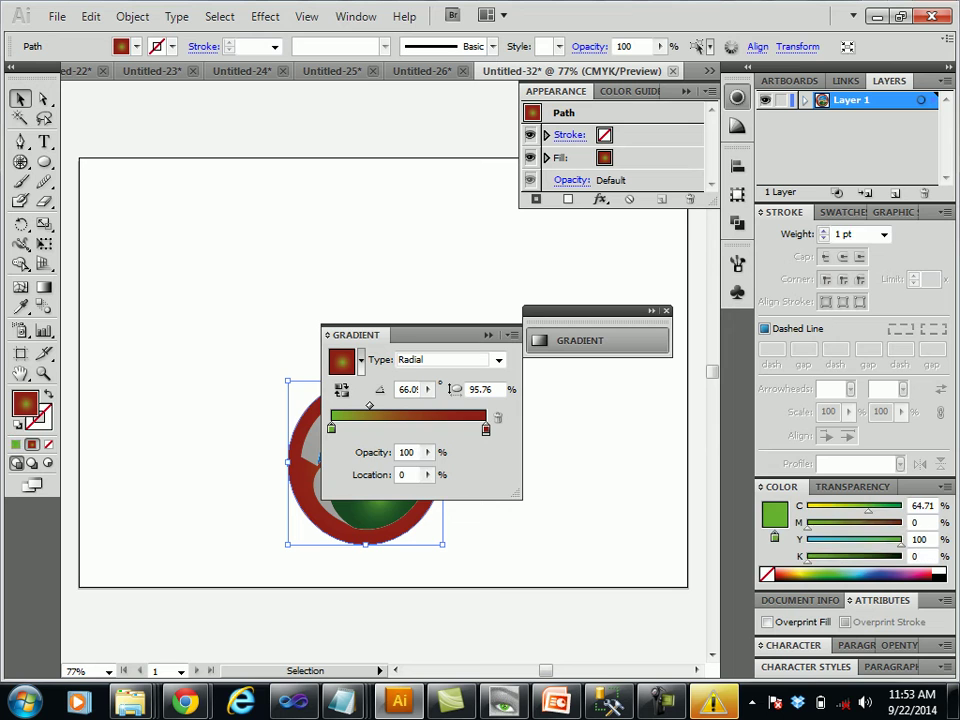
pyautogui.doubleClick(331, 428)
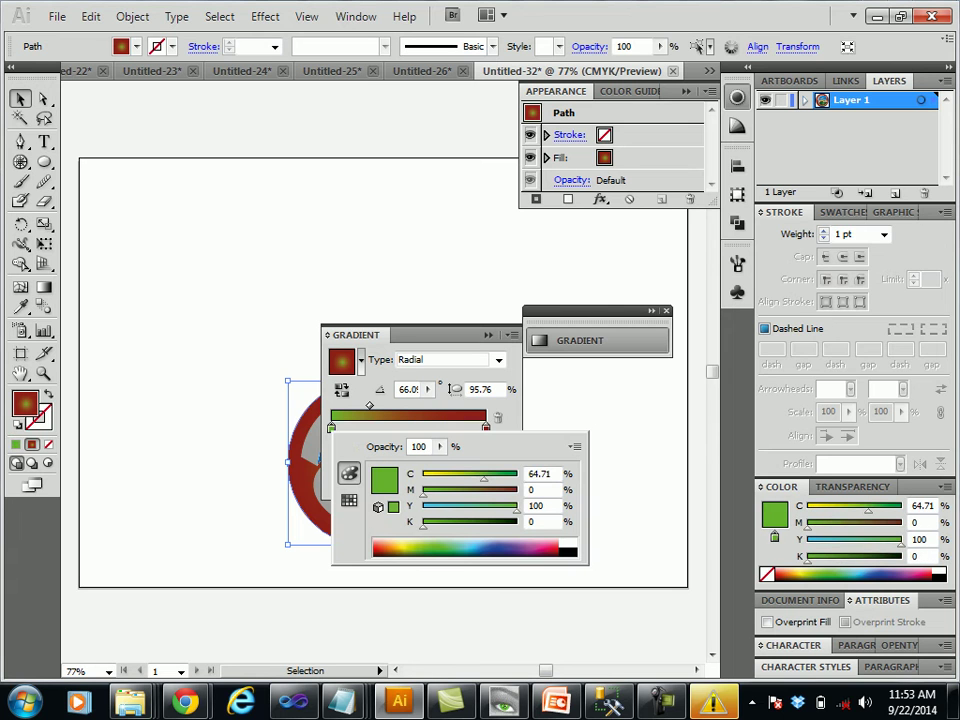
pyautogui.click(380, 547)
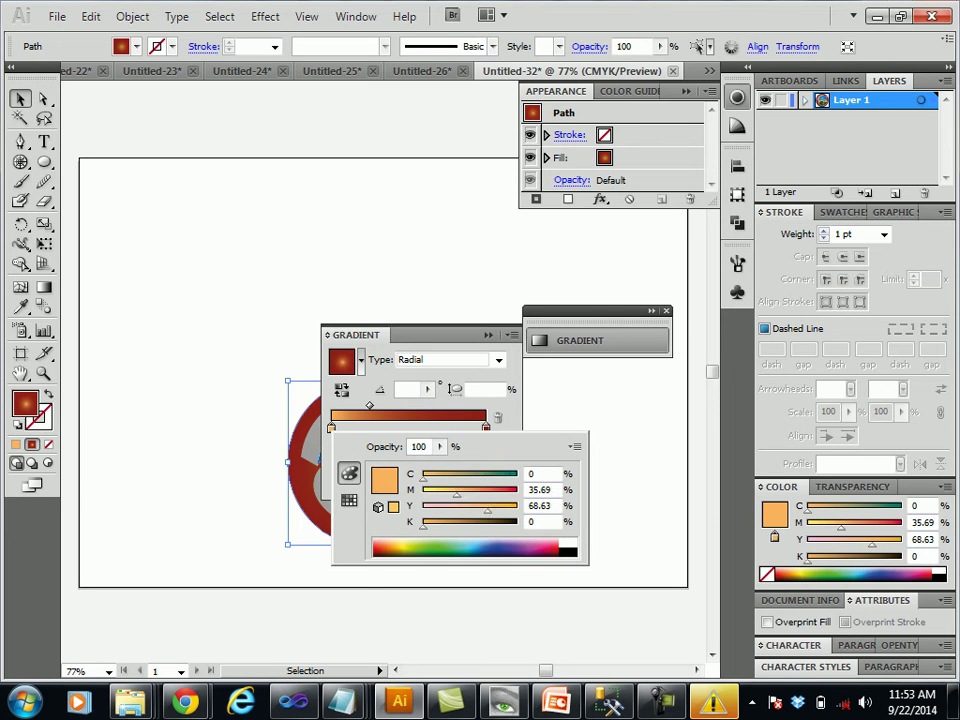
pyautogui.click(363, 250)
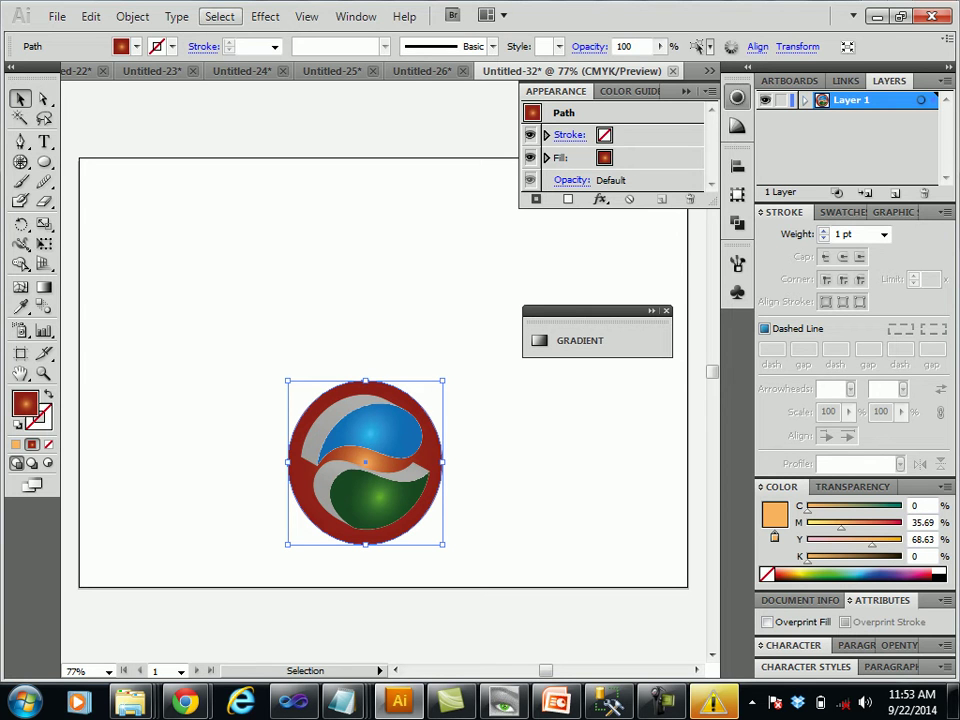
pyautogui.click(220, 17)
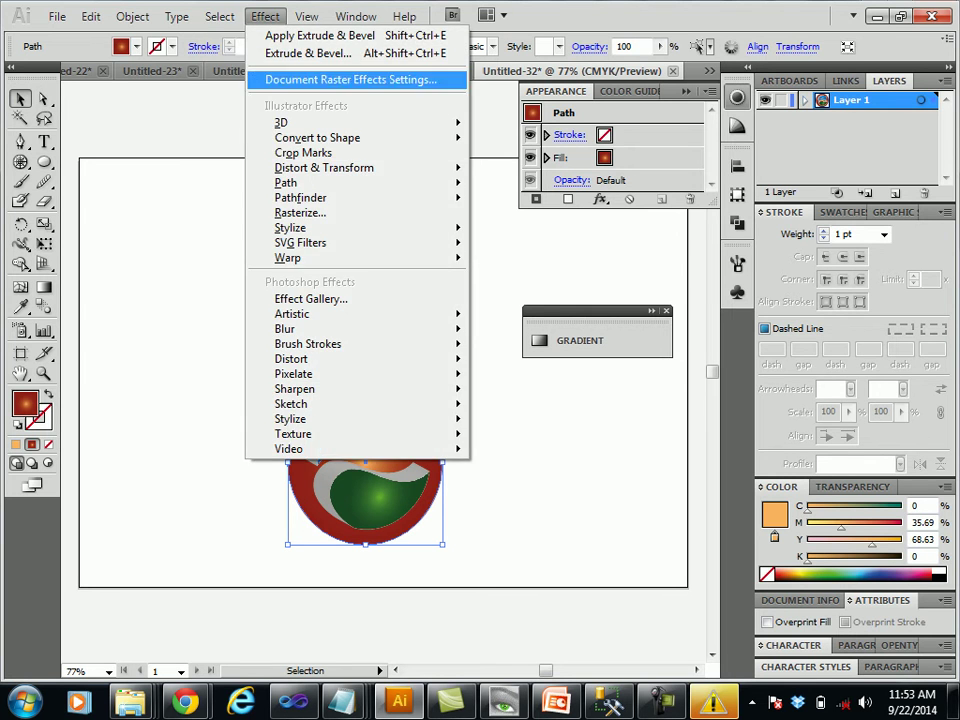
# - Apply a 3D Extrude & Bevel effect to the backdrop circle with Preview on
pyautogui.click(540, 125)
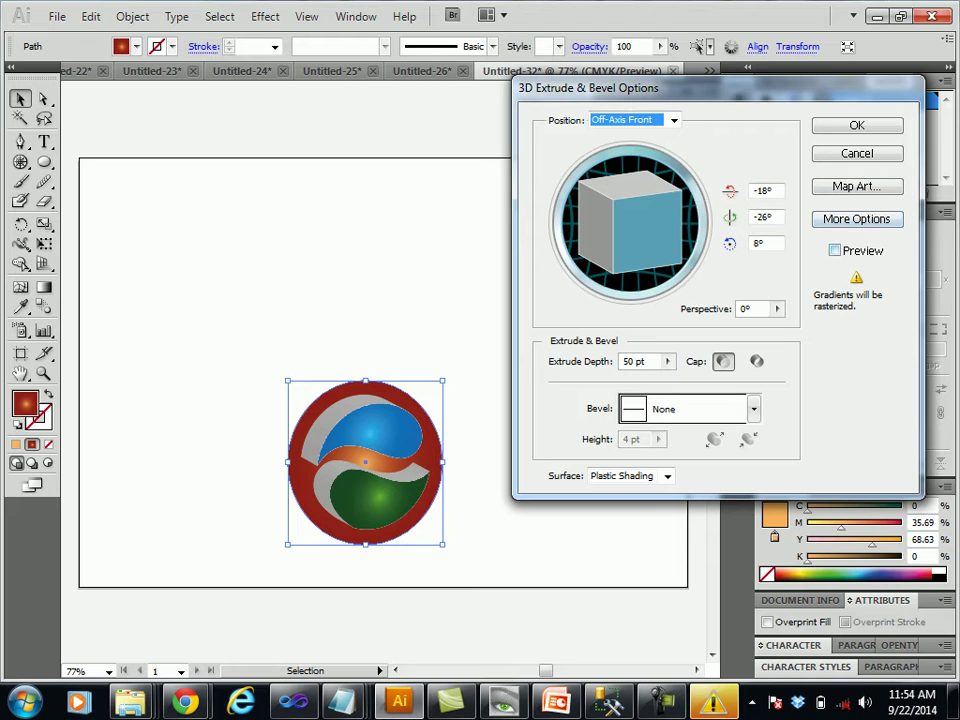
pyautogui.click(834, 250)
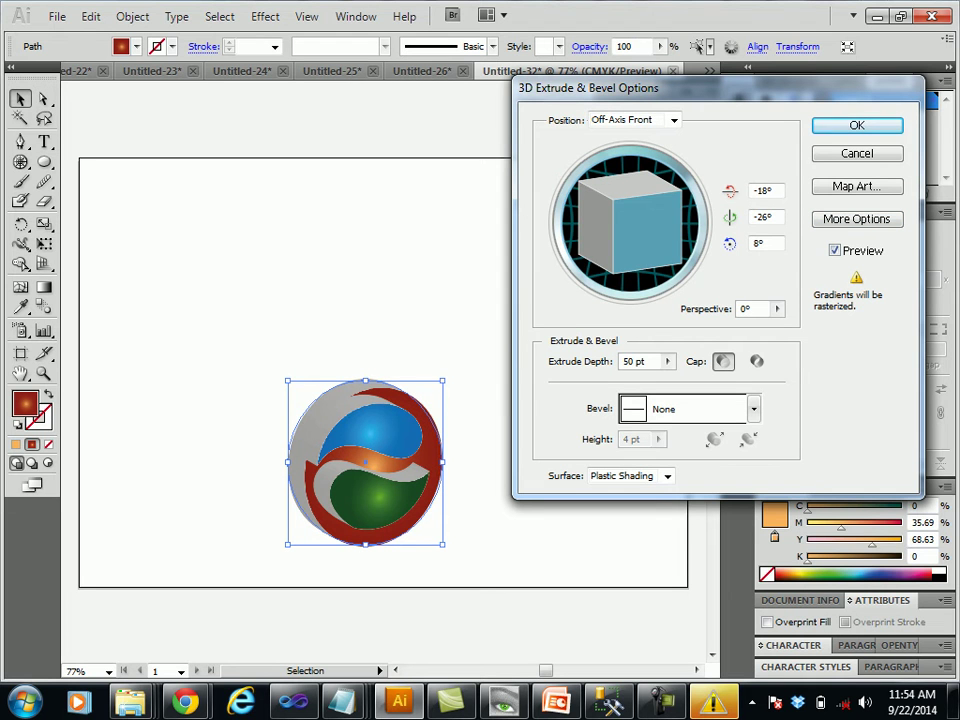
pyautogui.press('Return')
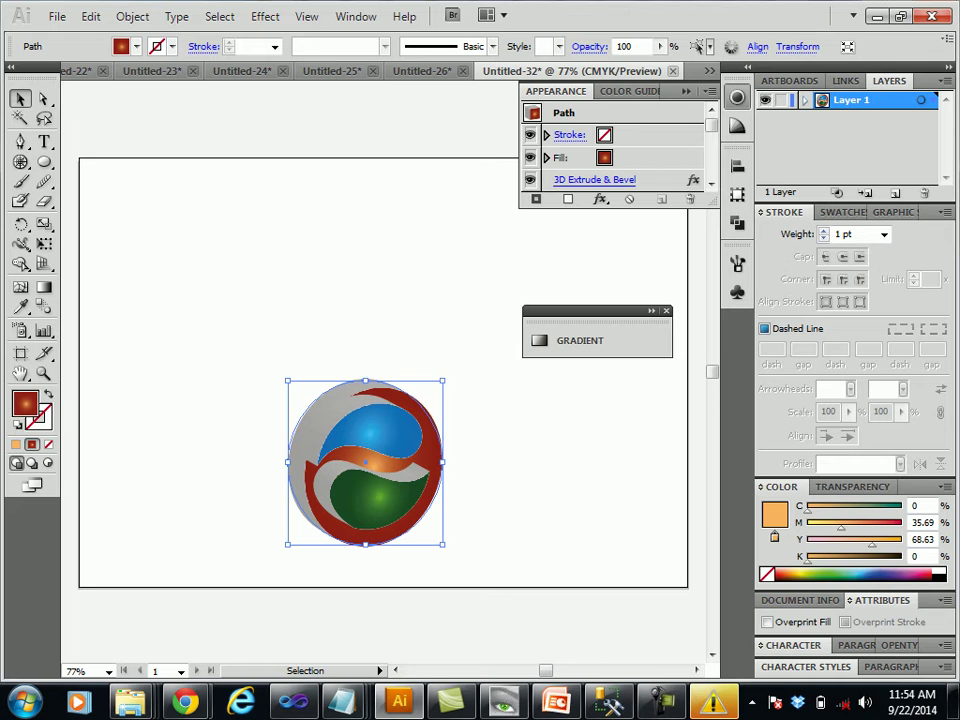
# - Enlarge the 3D logo leftward and upward to about 88 mm wide, then deselect
pyautogui.moveTo(288, 462); pyautogui.dragTo(263, 462)
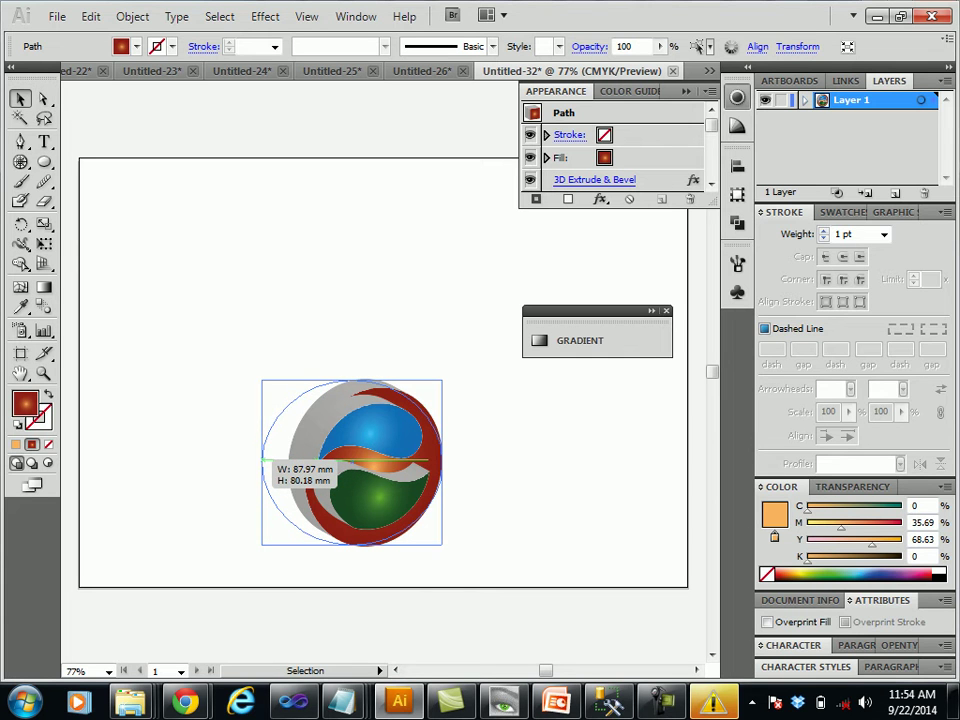
pyautogui.moveTo(352, 380); pyautogui.dragTo(352, 372)
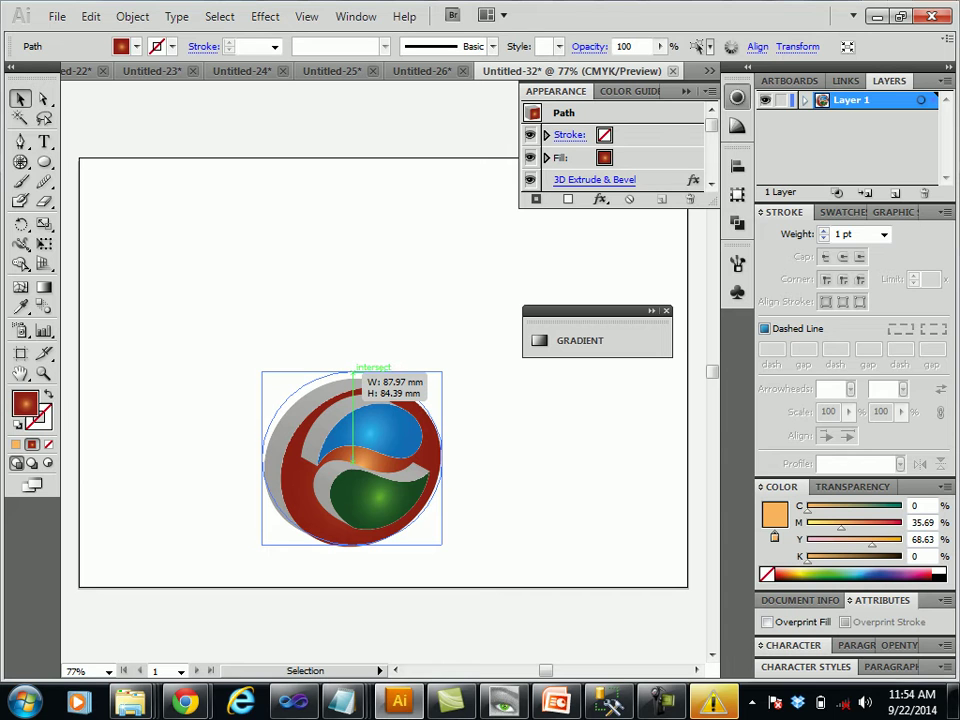
pyautogui.moveTo(352, 372); pyautogui.dragTo(352, 372)
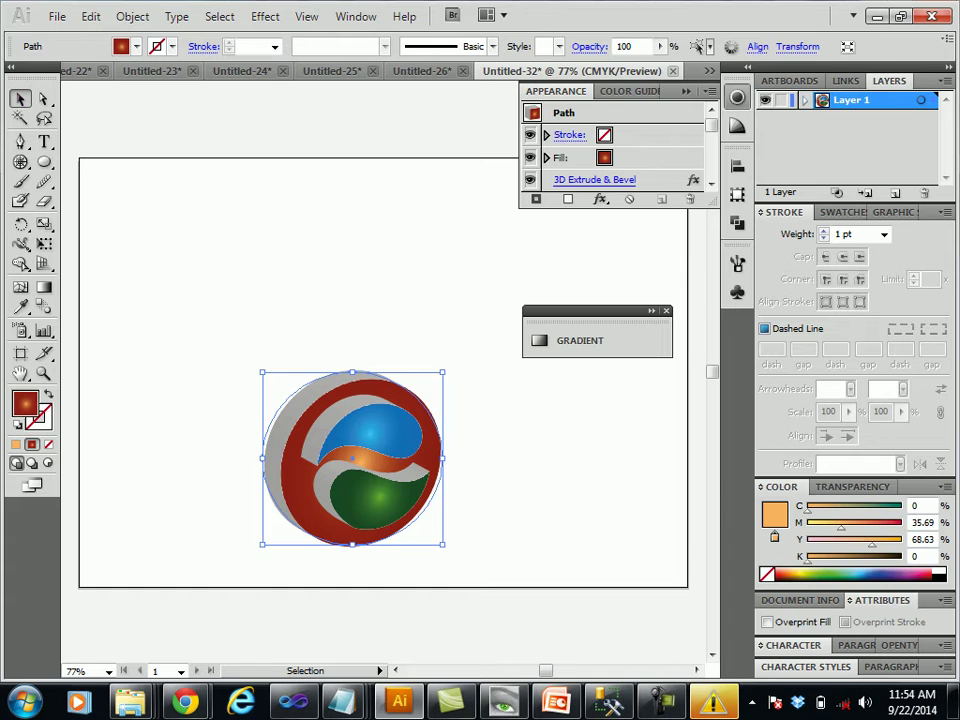
pyautogui.hotkey('ctrl', 'shift', 'a')
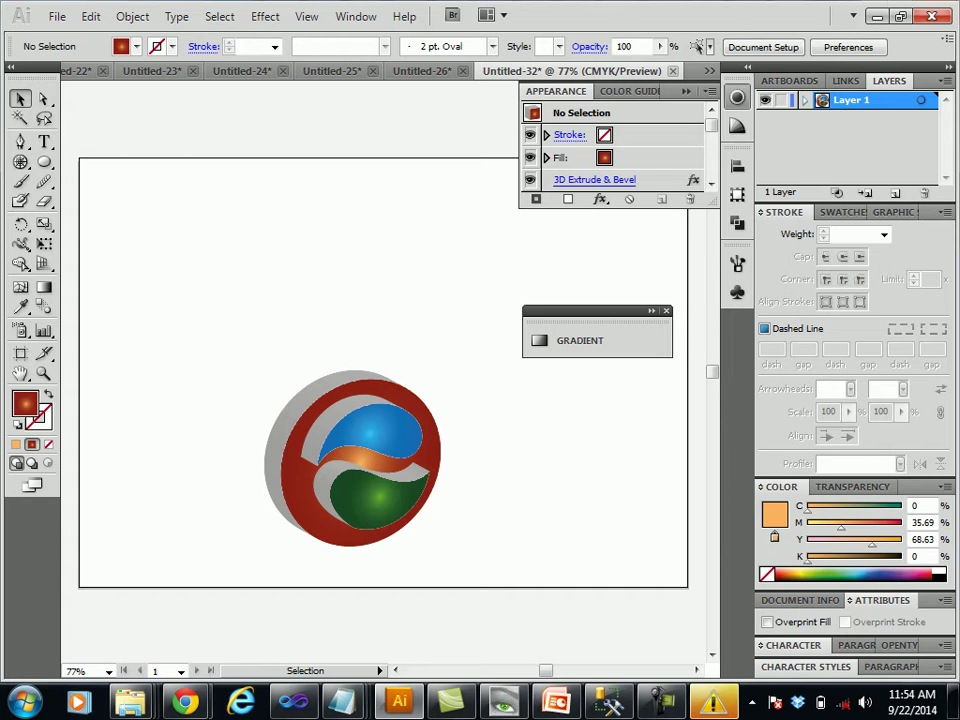
# - Add the text 'Company' above the left side of the 3D logo
pyautogui.press('t')
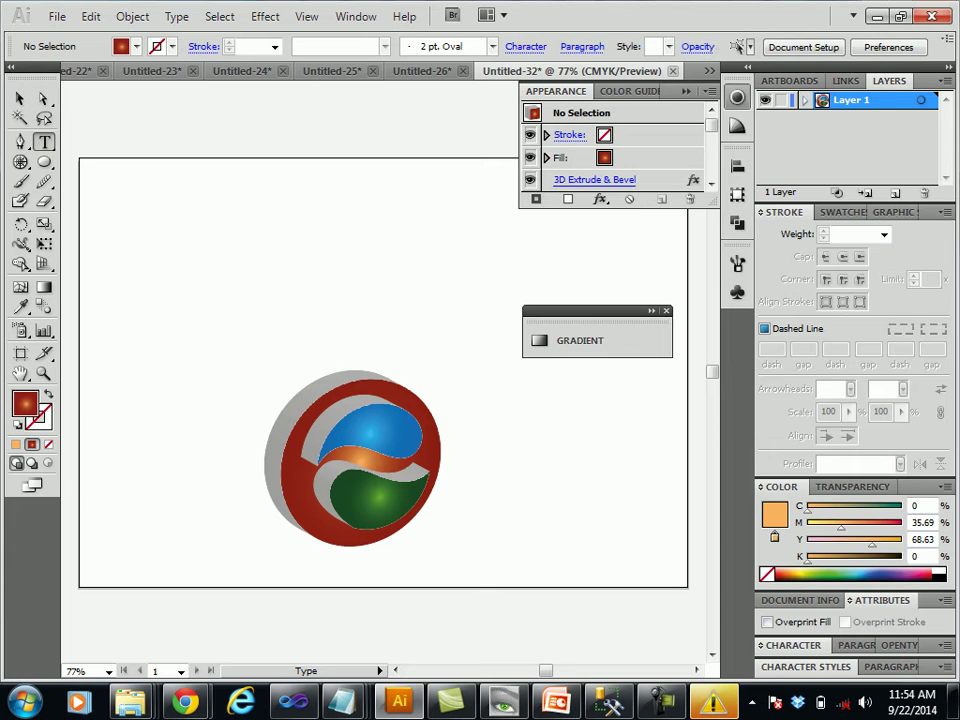
pyautogui.click(243, 324)
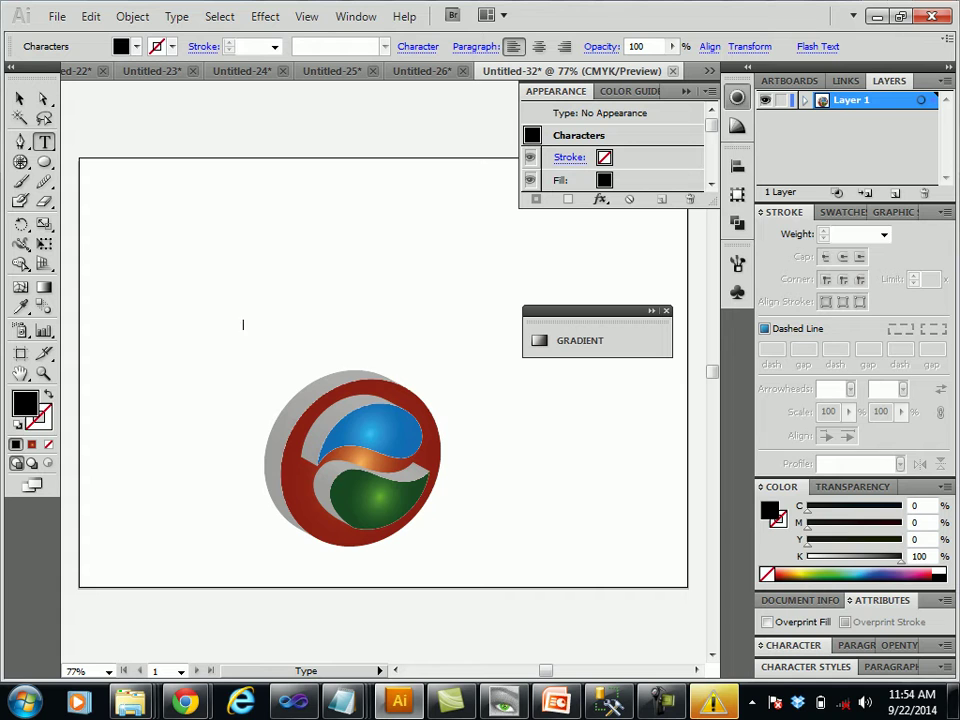
pyautogui.write('Com')
pyautogui.write('pany')
pyautogui.press('ctrl')
# - Try an 18 pt outline on the Company text, then undo it
pyautogui.hotkey('ctrl', 'a')
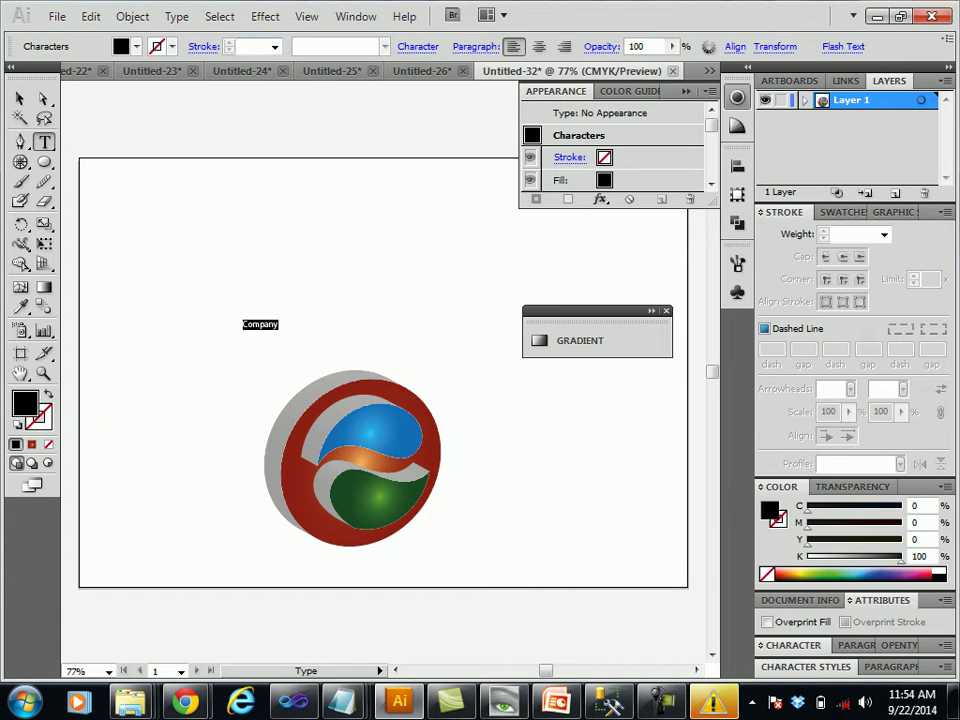
pyautogui.click(274, 46)
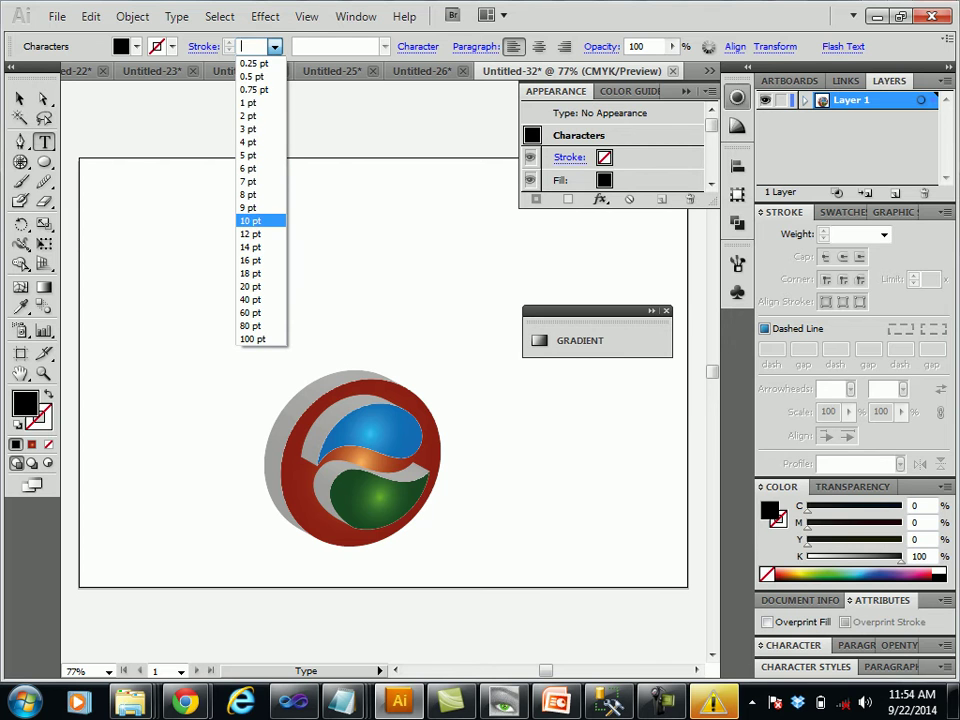
pyautogui.click(250, 273)
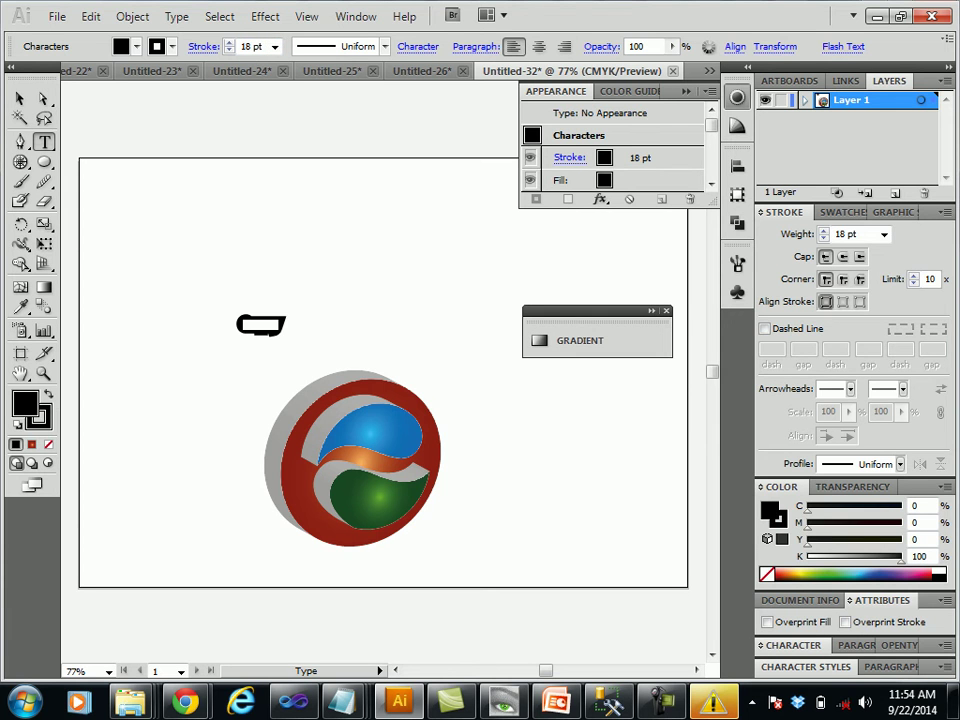
pyautogui.click(20, 98)
pyautogui.hotkey('ctrl', 'shift', 'a')
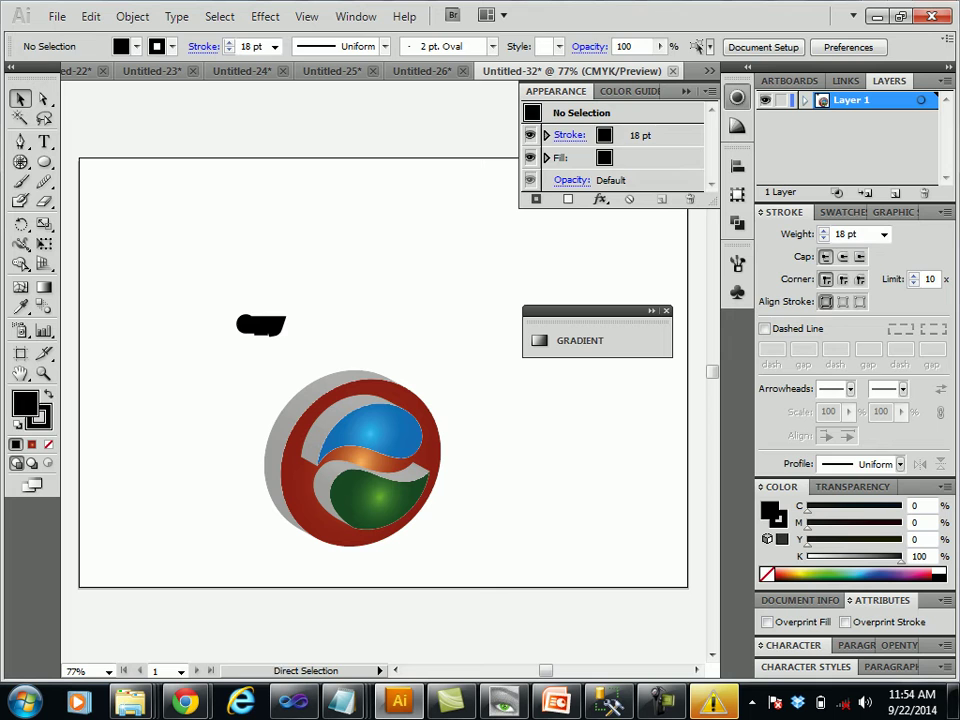
pyautogui.hotkey('ctrl', 'z')
pyautogui.hotkey('ctrl', 'z')
pyautogui.hotkey('ctrl', 'z')
pyautogui.press('t')
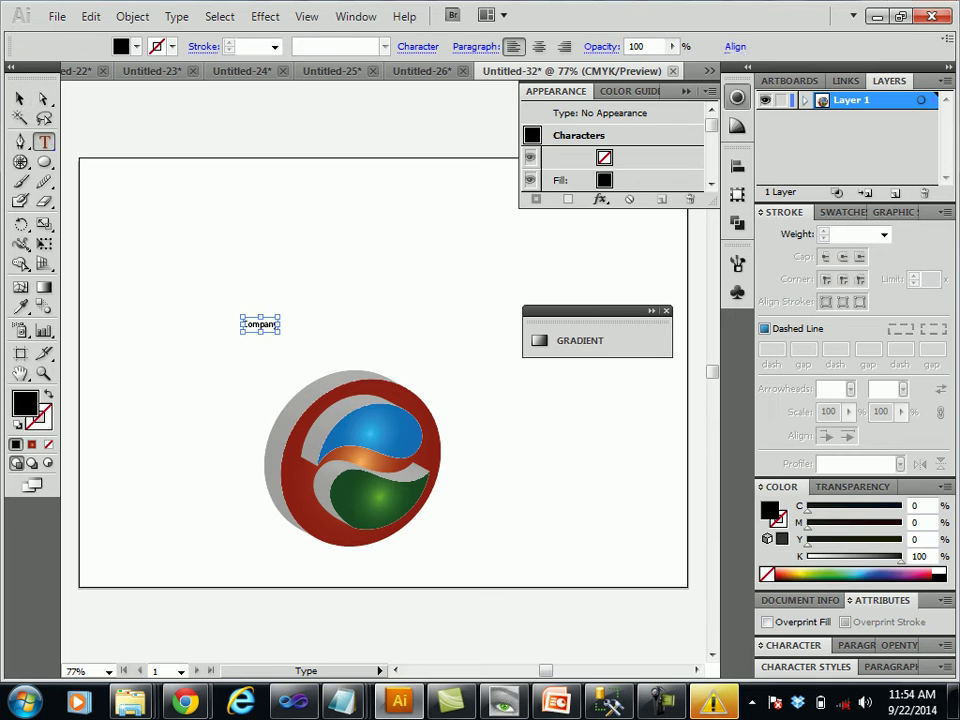
pyautogui.press('Escape')
# - Leave text editing and select the Company text object
pyautogui.hotkey('ctrl', 'a')
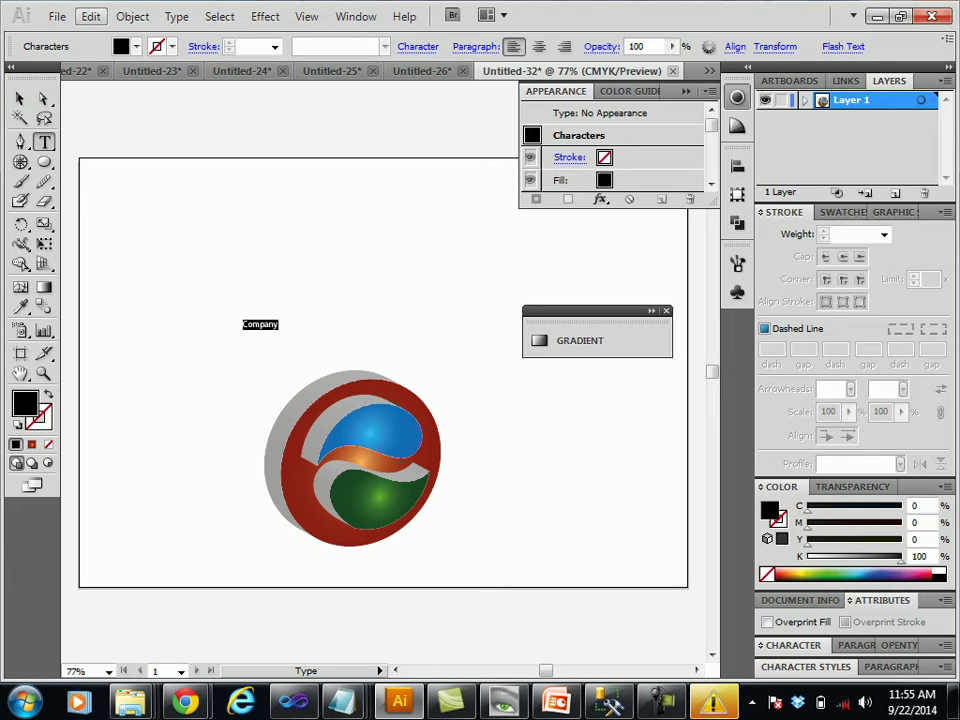
pyautogui.click(90, 16)
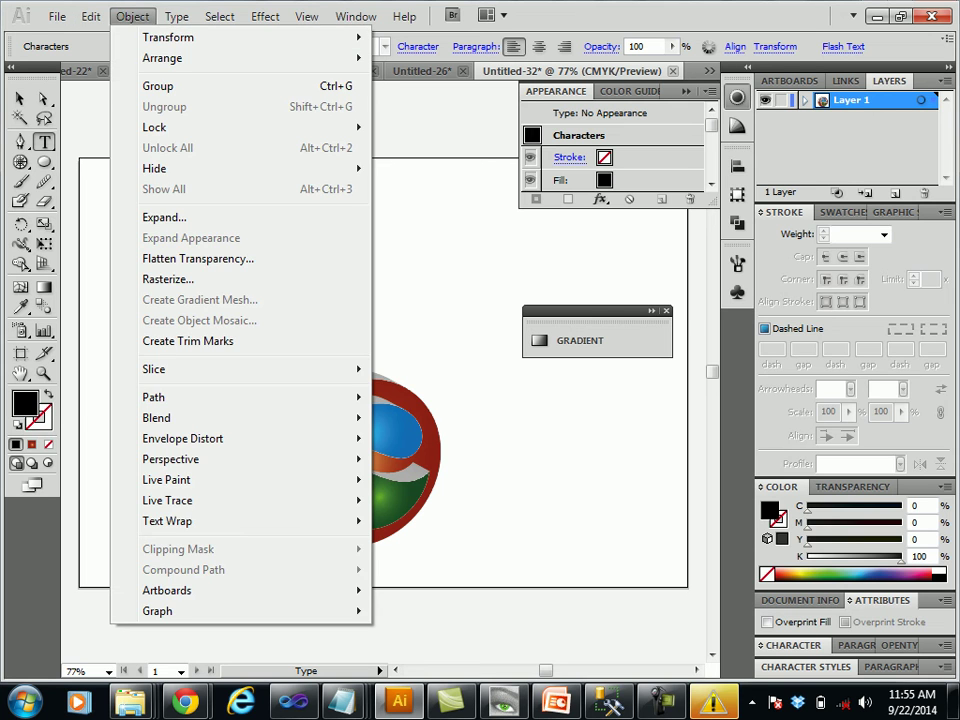
pyautogui.press('Escape')
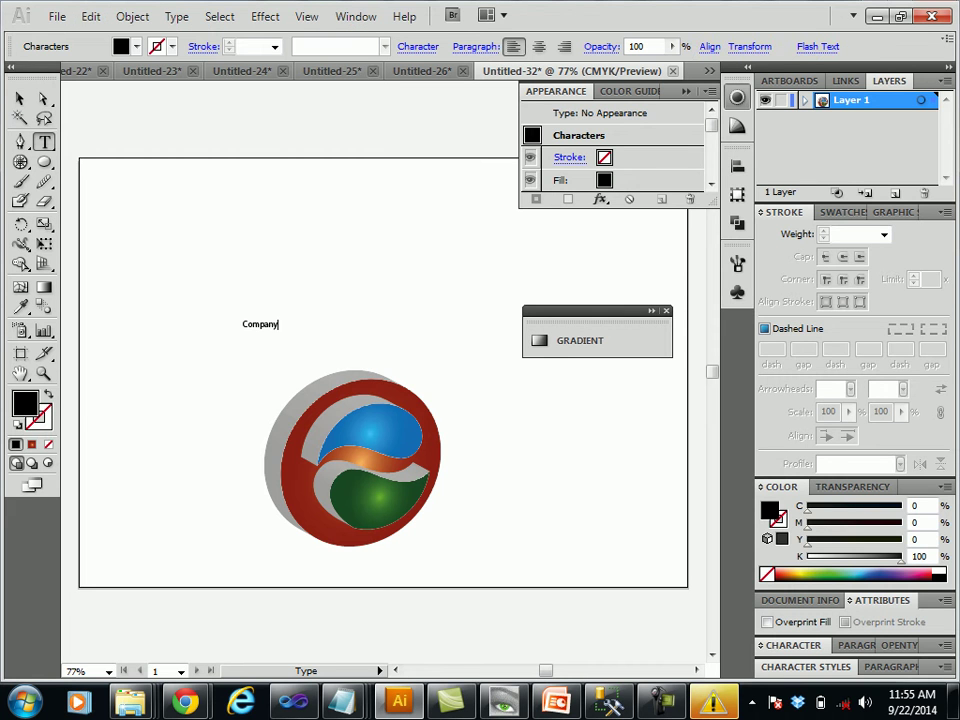
pyautogui.press('Escape')
pyautogui.keyDown('ctrl'); pyautogui.click(262, 325); pyautogui.keyUp('ctrl')
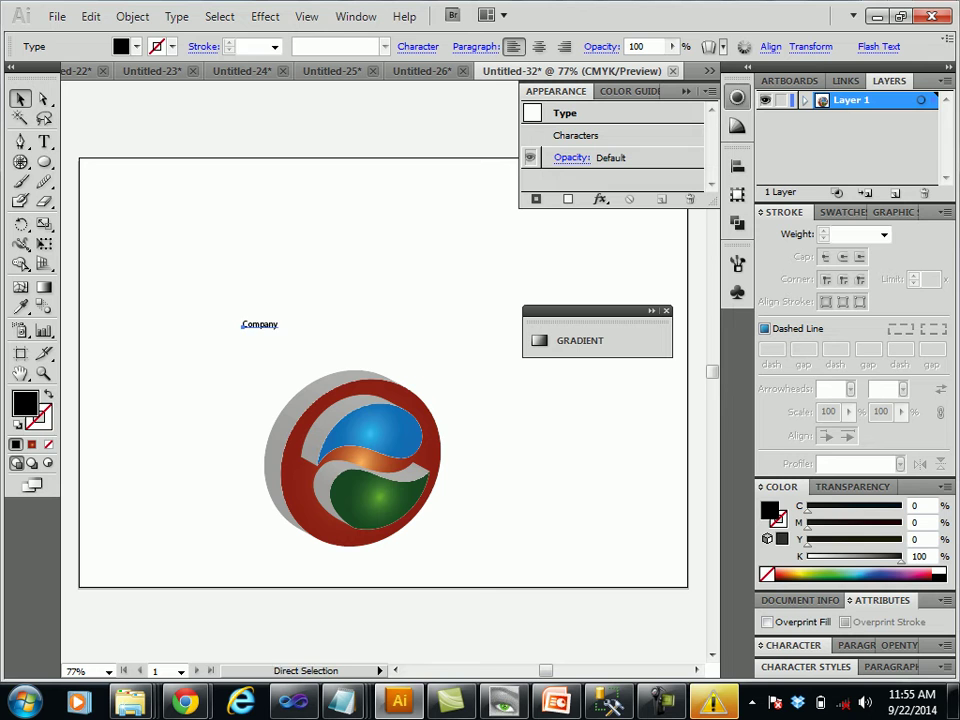
# - Scale the Company text up and place it beside the logo's lower right
pyautogui.keyDown('shift'); pyautogui.click(270, 323); pyautogui.keyUp('shift')
pyautogui.moveTo(278, 322); pyautogui.dragTo(459, 258)
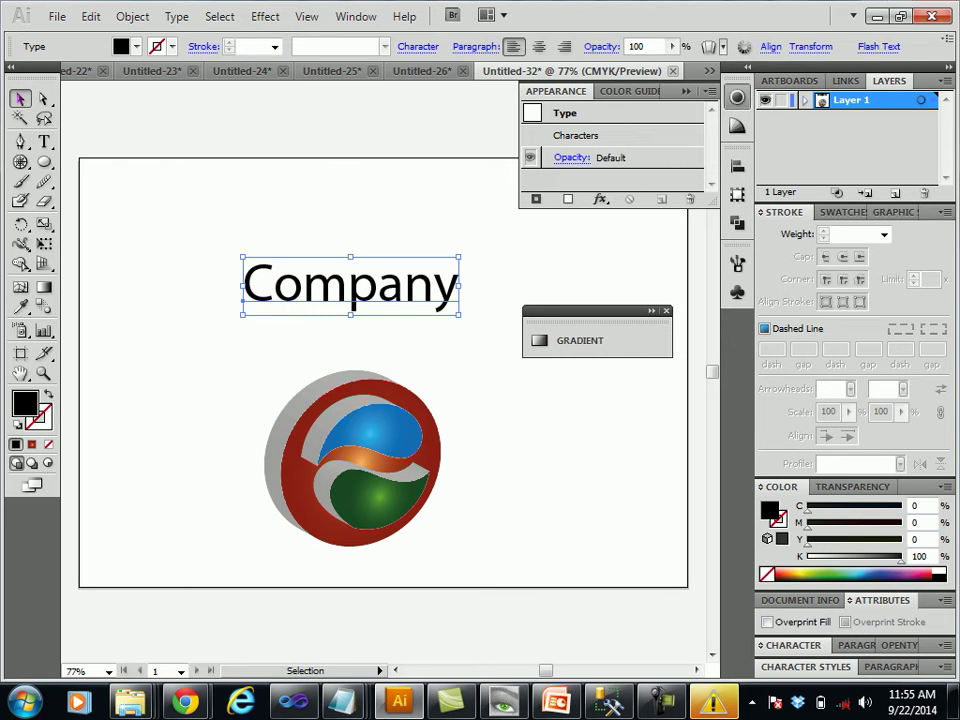
pyautogui.moveTo(320, 294); pyautogui.dragTo(298, 618)
pyautogui.moveTo(243, 298)
pyautogui.mouseDown()
pyautogui.moveTo(249, 340)
pyautogui.moveTo(485, 537)
pyautogui.moveTo(448, 524)
pyautogui.mouseUp()
# - Deselect and create a new blank document, Untitled-33
pyautogui.hotkey('ctrl', 'shift', 'a')
pyautogui.hotkey('ctrl', 'shift', 'a')
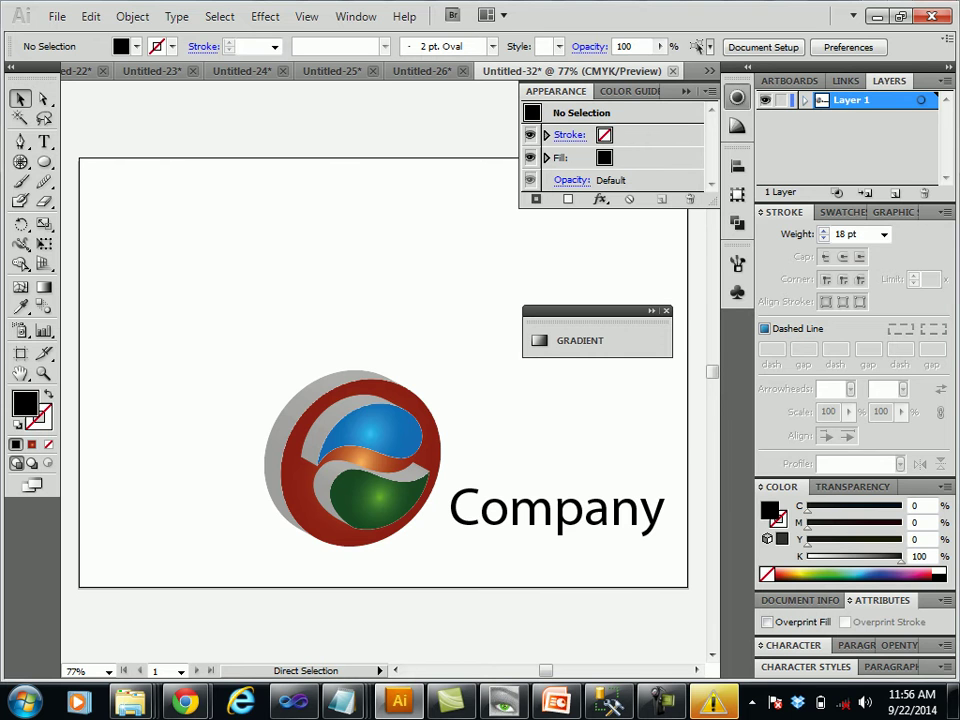
pyautogui.hotkey('ctrl', 'n')
pyautogui.press('Escape')
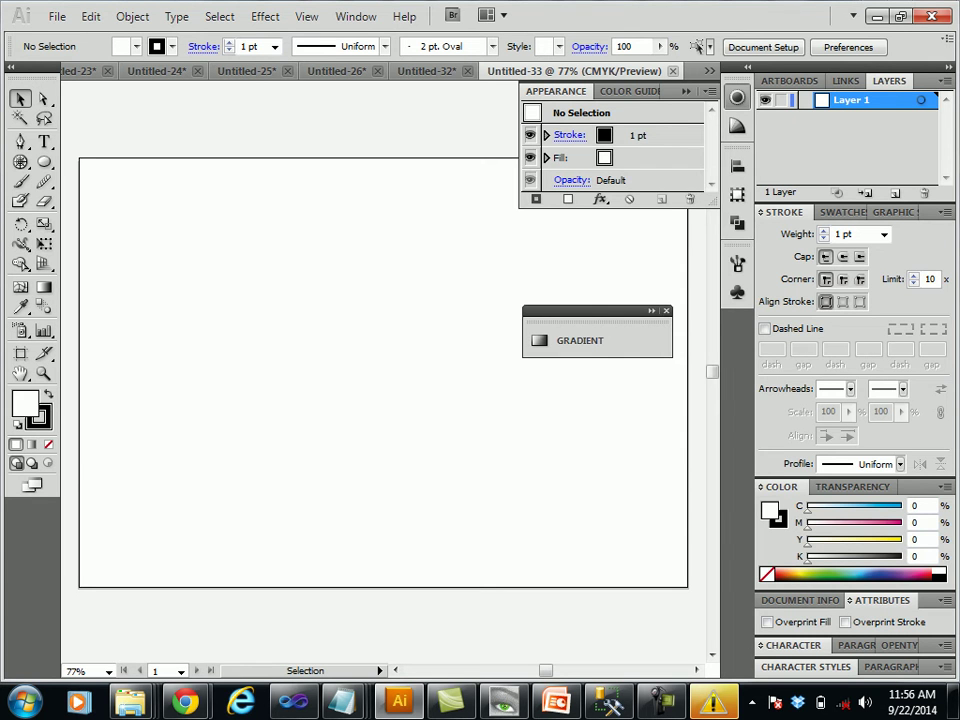
# - Set the fill colour to bright cyan 2ABBDD
pyautogui.doubleClick(25, 403)
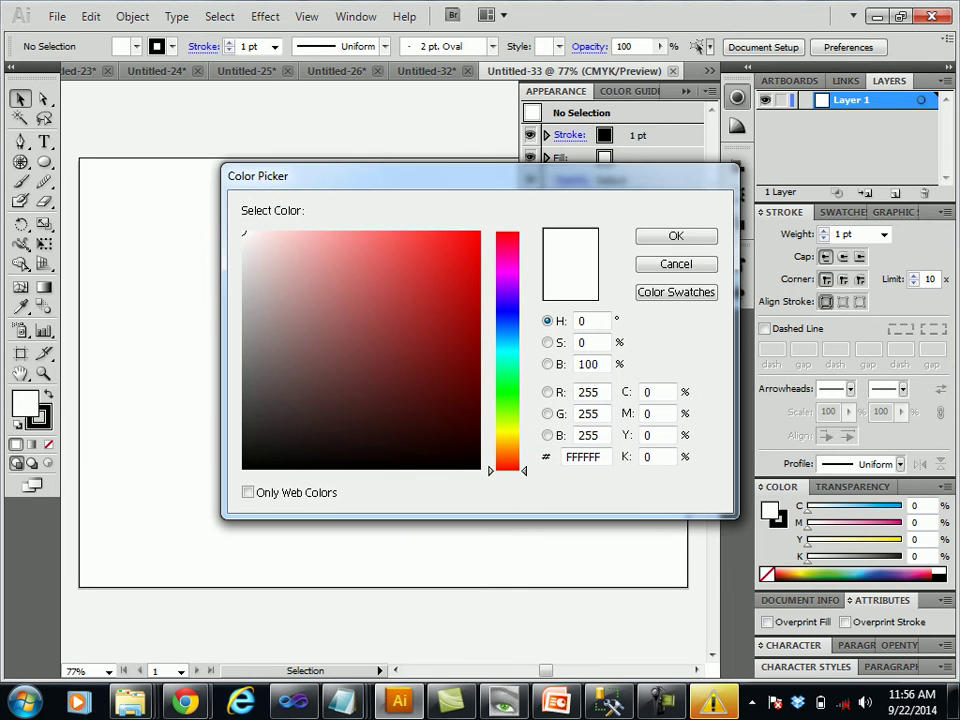
pyautogui.click(507, 343)
pyautogui.click(447, 322)
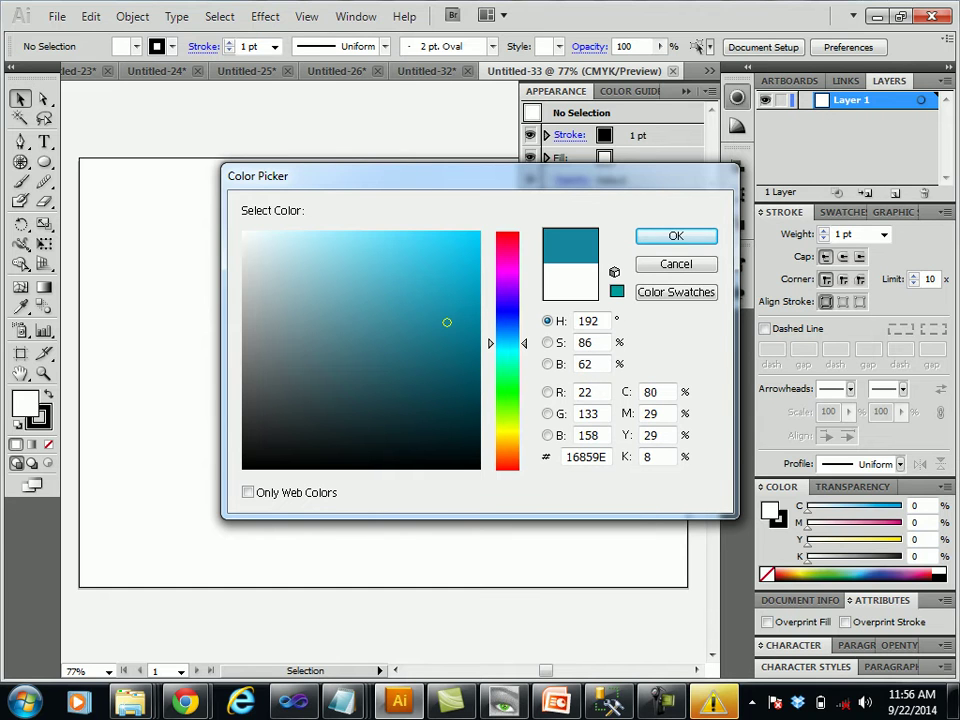
pyautogui.moveTo(447, 322); pyautogui.dragTo(435, 263)
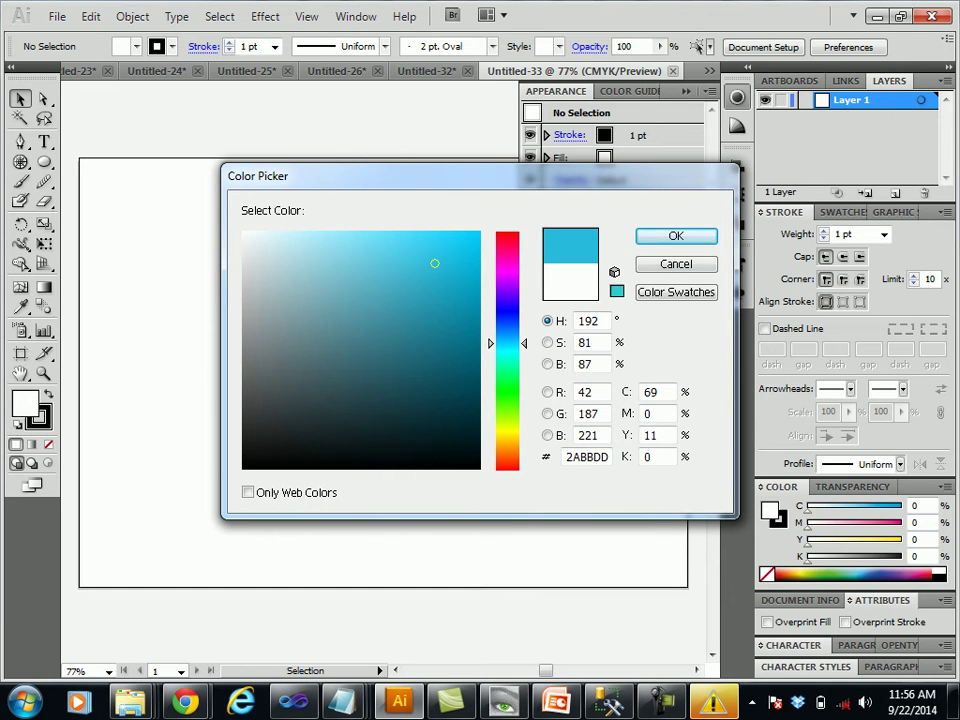
pyautogui.press('Return')
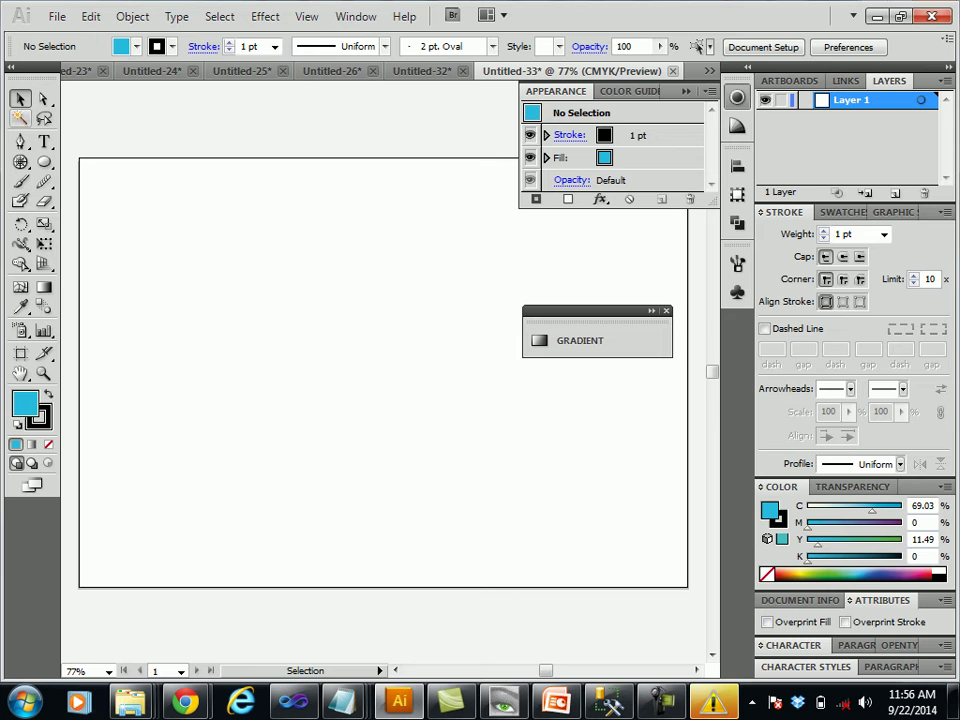
# - Draw a long thin rectangle, about 110 × 15 mm, with the Rectangle Tool
pyautogui.click(44, 162)
pyautogui.click(119, 165)
pyautogui.moveTo(157, 409); pyautogui.dragTo(388, 438)
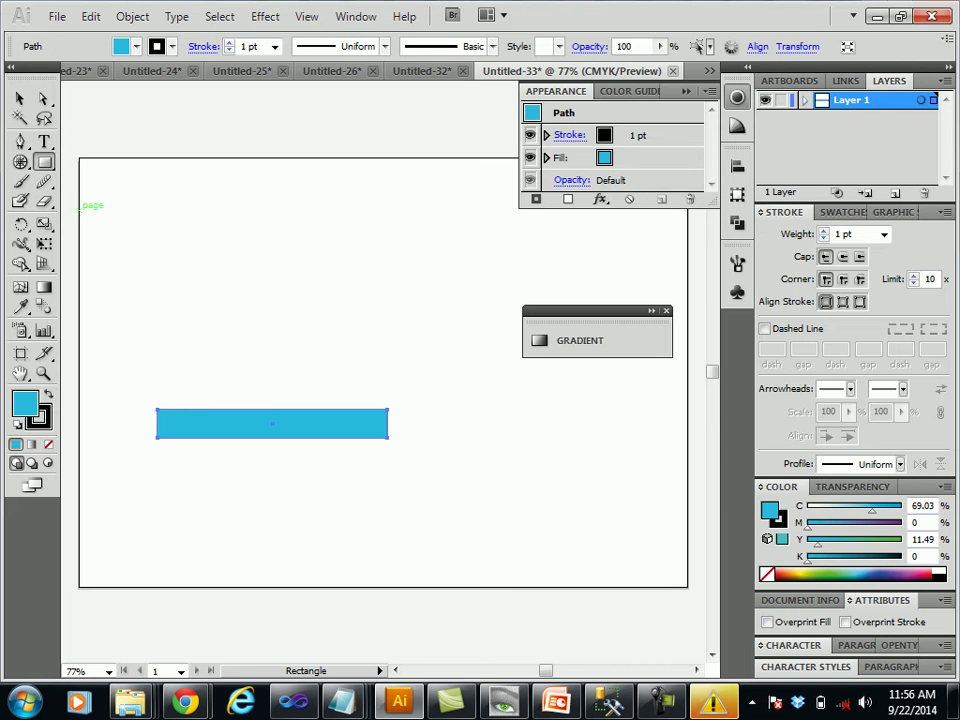
# - Move the cyan bar near the artboard top and Alt-drag a copy directly below it
pyautogui.click(20, 98)
pyautogui.moveTo(225, 424); pyautogui.dragTo(231, 221)
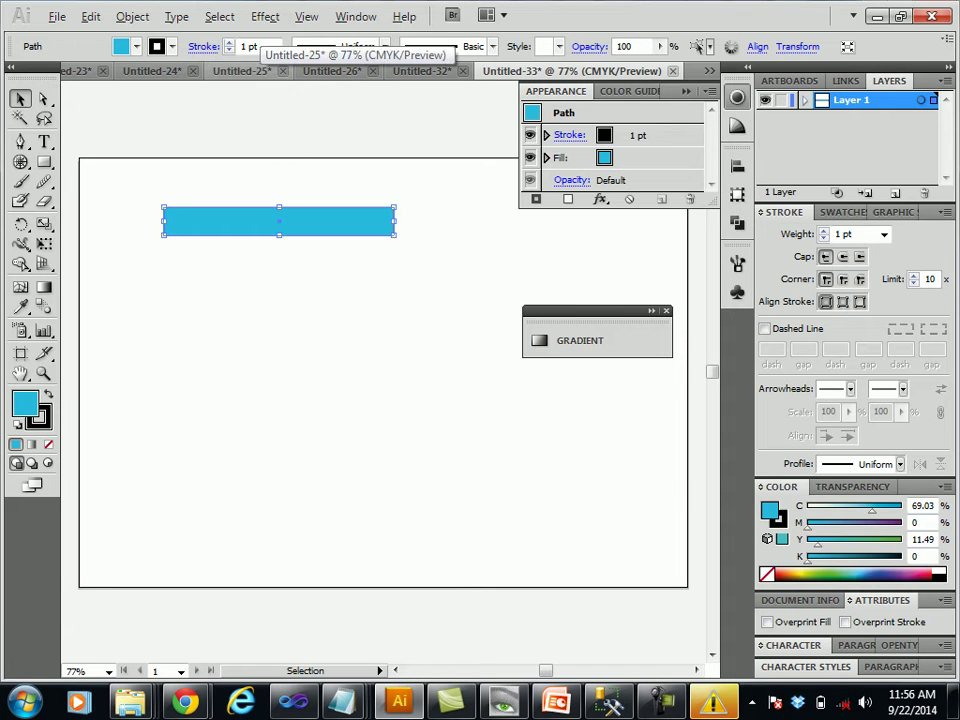
pyautogui.moveTo(279, 221); pyautogui.dragTo(279, 265)
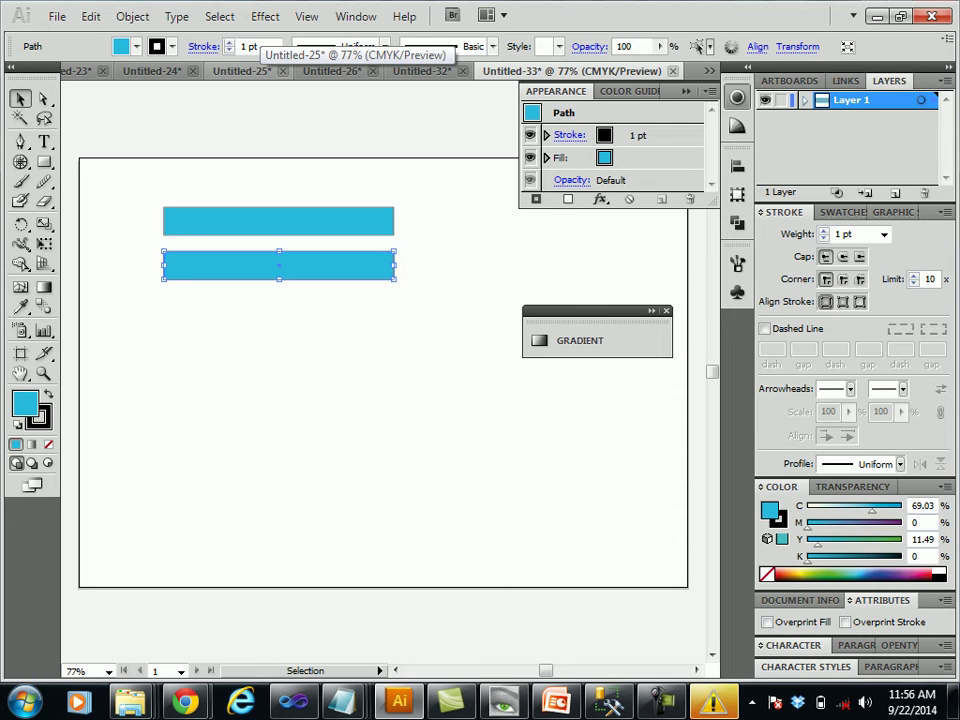
pyautogui.hotkey('ctrl', 'z')
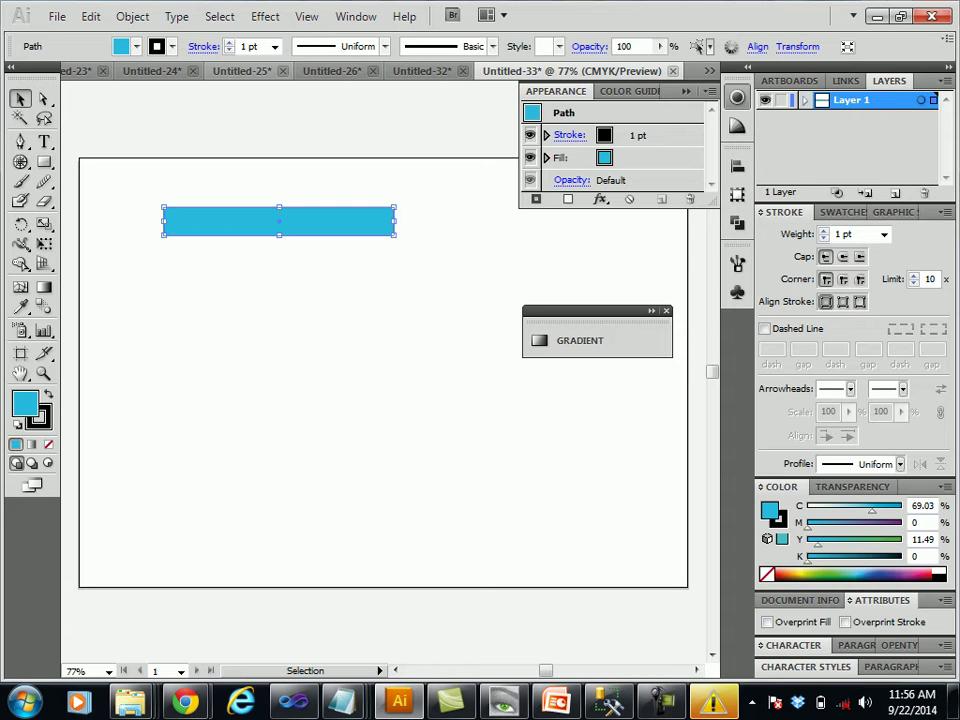
pyautogui.moveTo(279, 221); pyautogui.dragTo(279, 277)
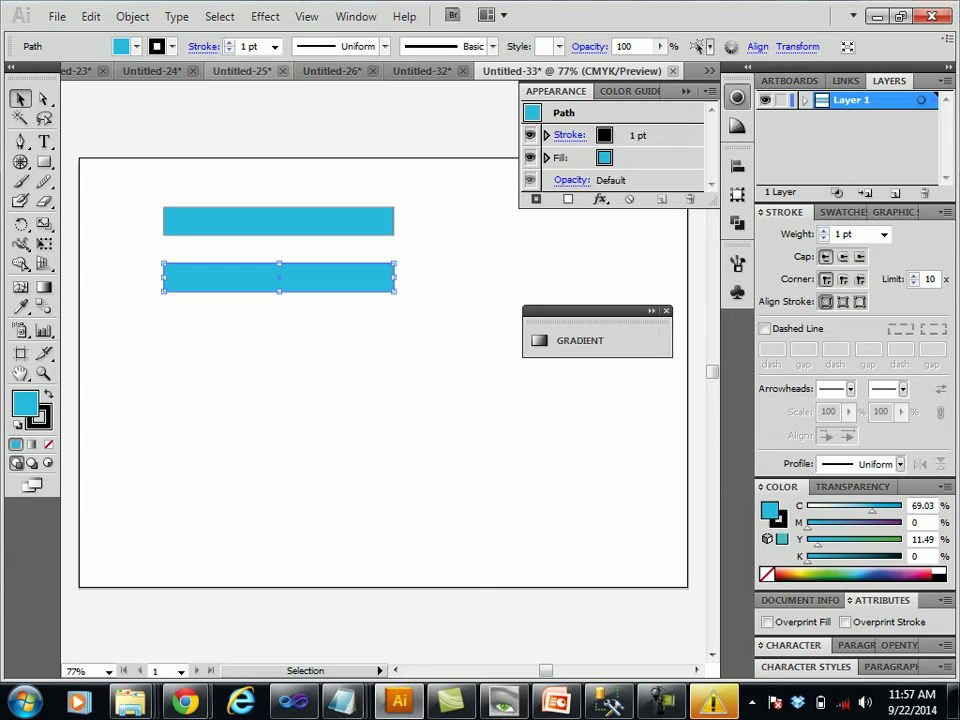
# - Repeat the copy with Ctrl+D to stack six evenly spaced cyan bars
pyautogui.hotkey('ctrl', 'd')
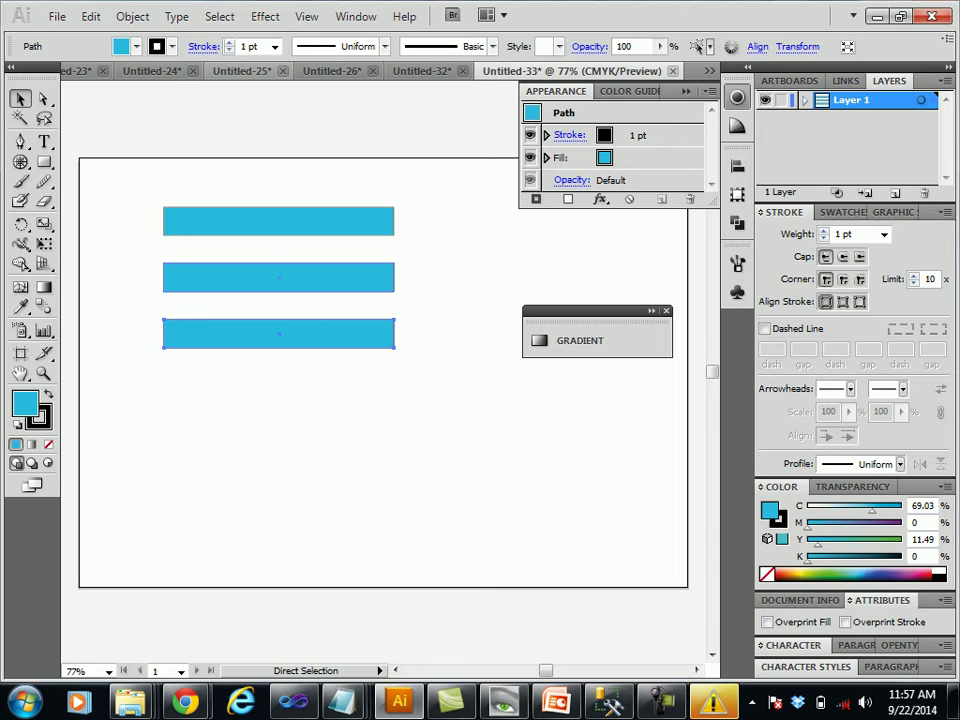
pyautogui.hotkey('ctrl', 'd')
pyautogui.hotkey('ctrl', 'd')
pyautogui.hotkey('ctrl', 'd')
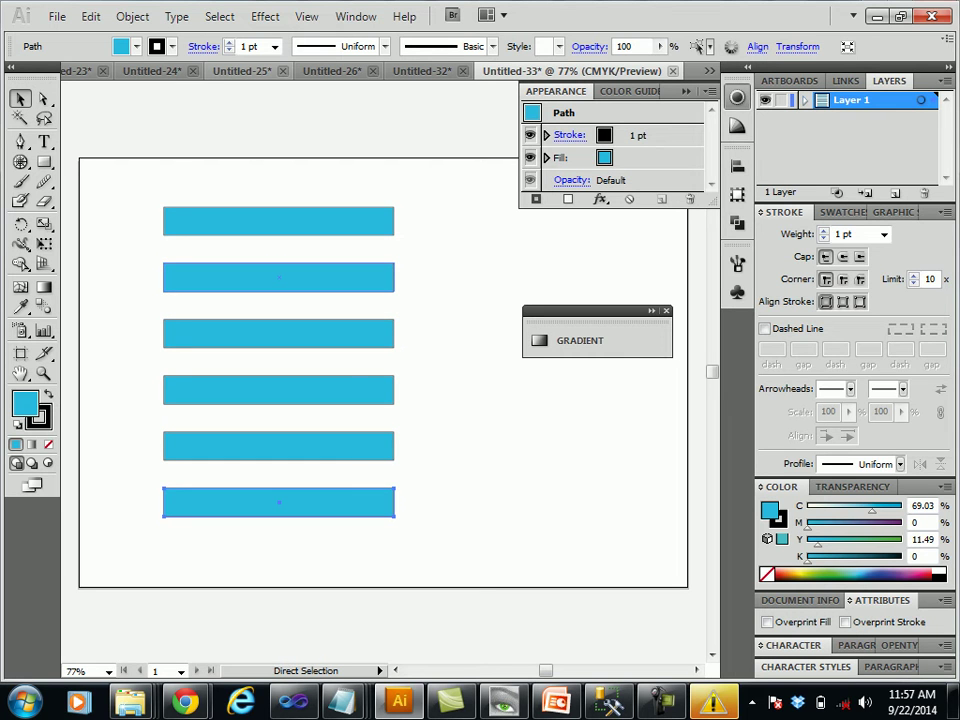
pyautogui.press('v')
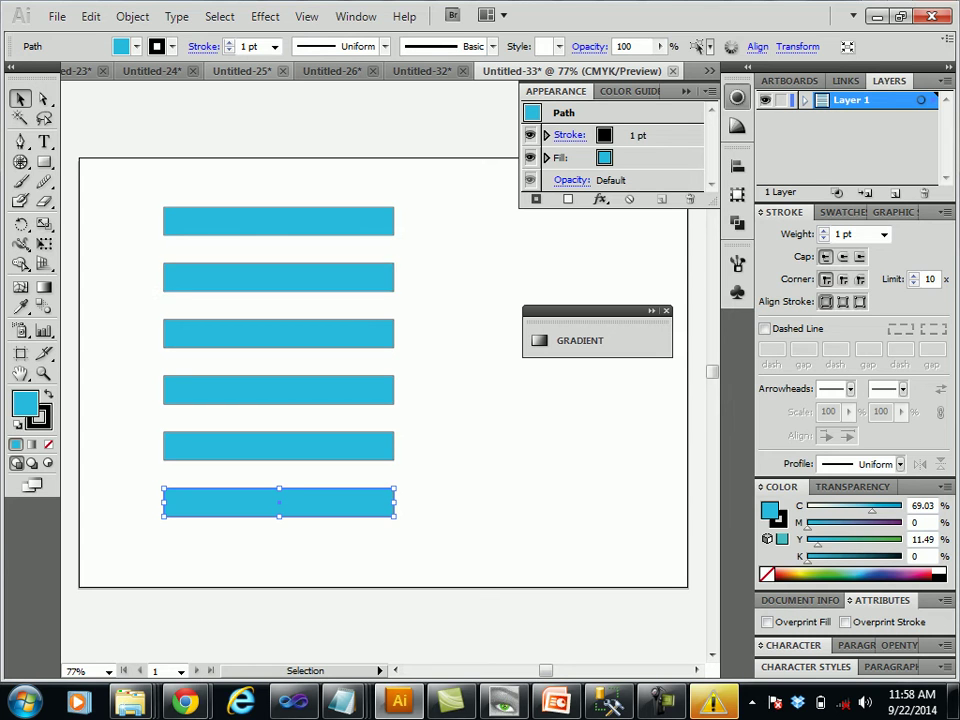
# - Marquee-select the right-end anchors of all six bars with the Direct Selection Tool
pyautogui.press('a')
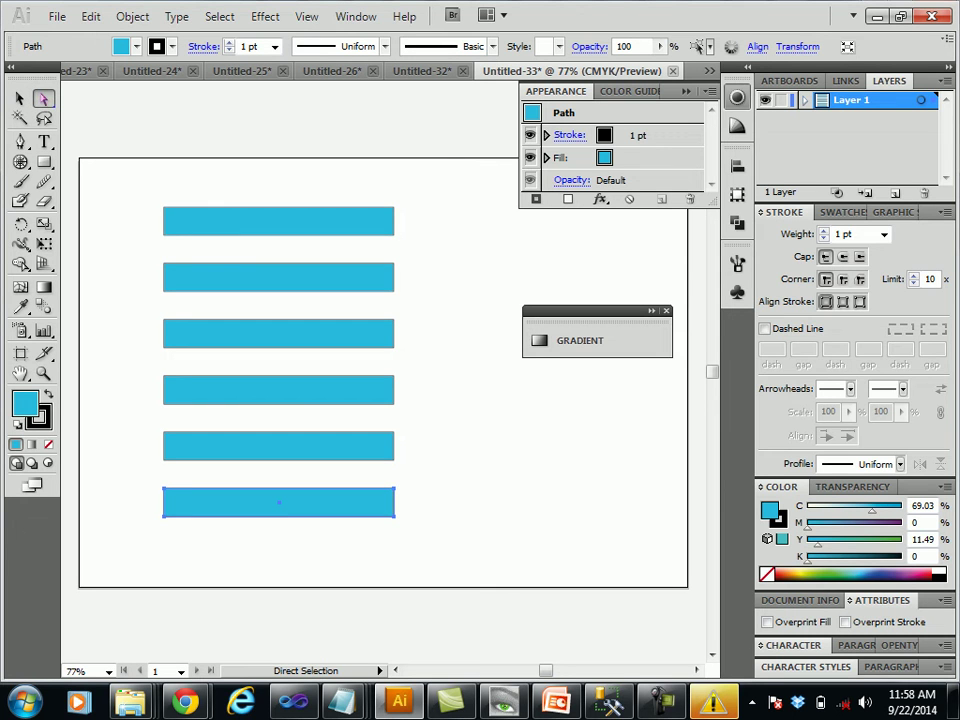
pyautogui.moveTo(431, 187); pyautogui.dragTo(380, 527)
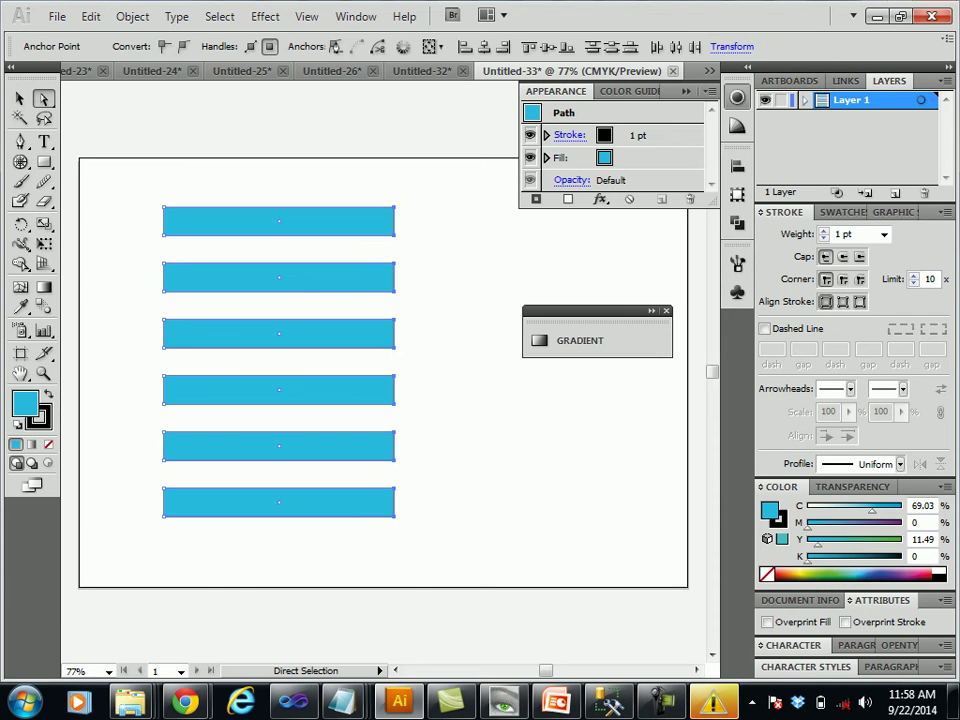
pyautogui.press('ctrl')
pyautogui.press('ctrl')
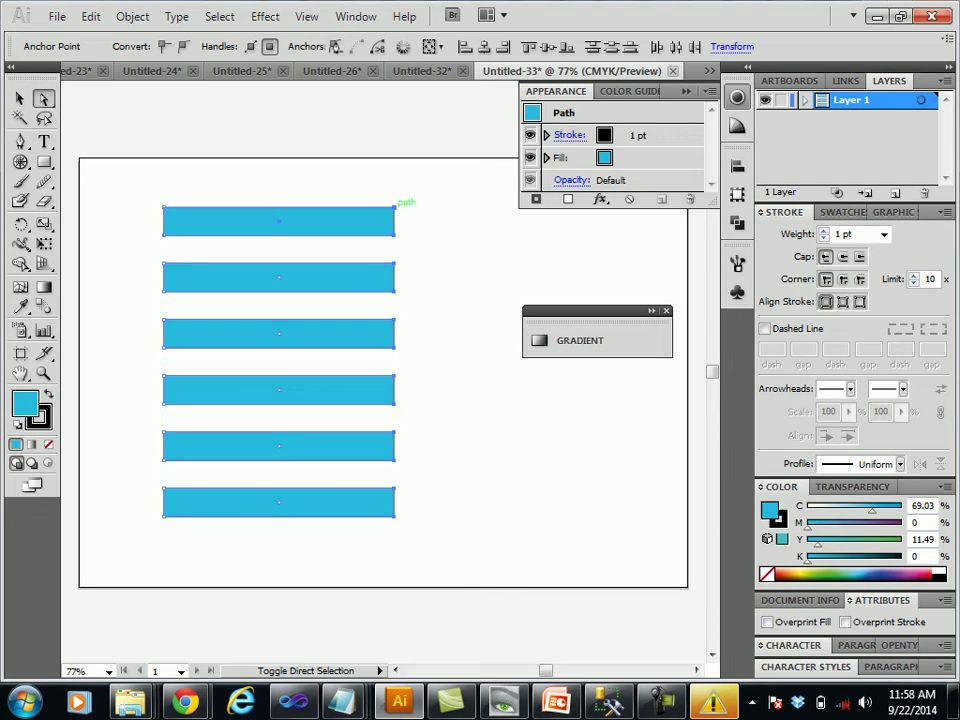
pyautogui.hotkey('ctrl', 'a')
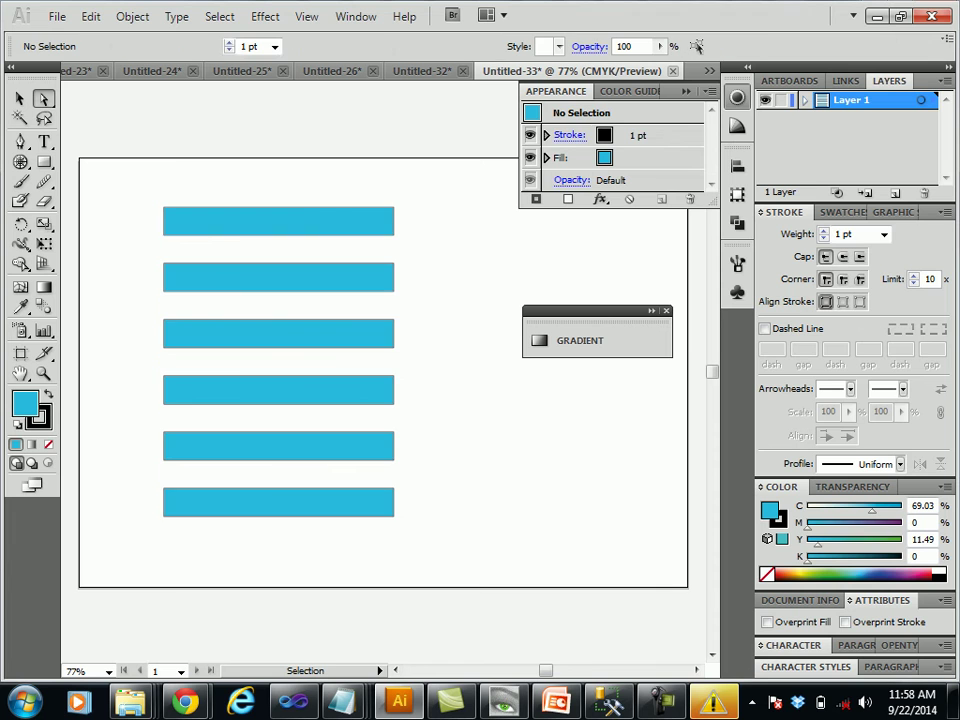
pyautogui.hotkey('ctrl', 'shift', 'a')
pyautogui.moveTo(411, 189); pyautogui.dragTo(378, 545)
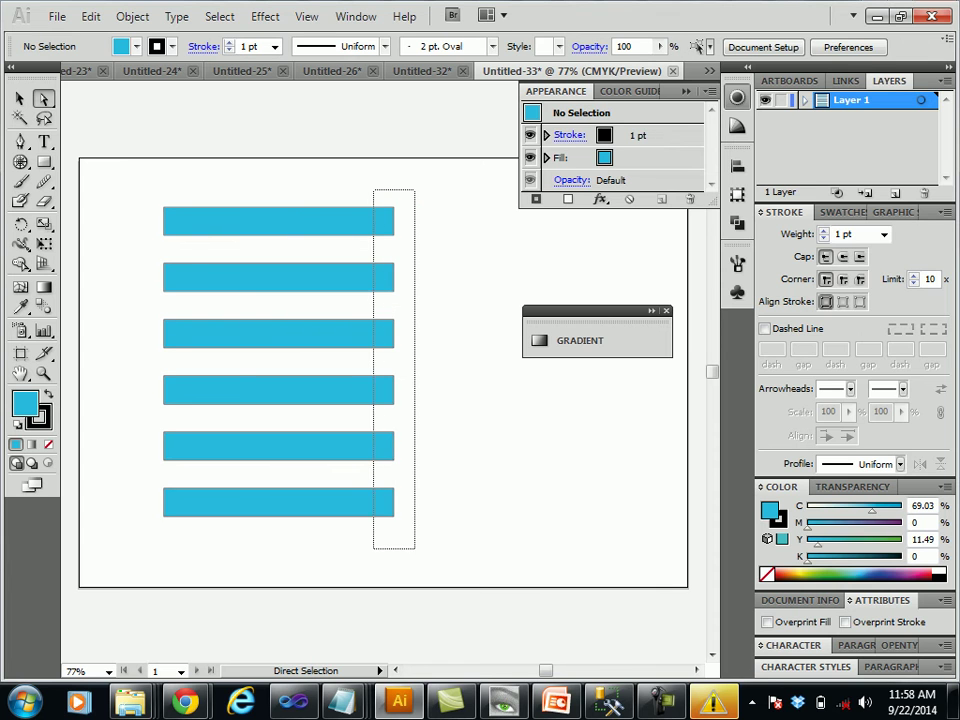
pyautogui.keyDown('alt'); pyautogui.click(395, 207); pyautogui.keyUp('alt')
pyautogui.moveTo(395, 207); pyautogui.dragTo(395, 183)
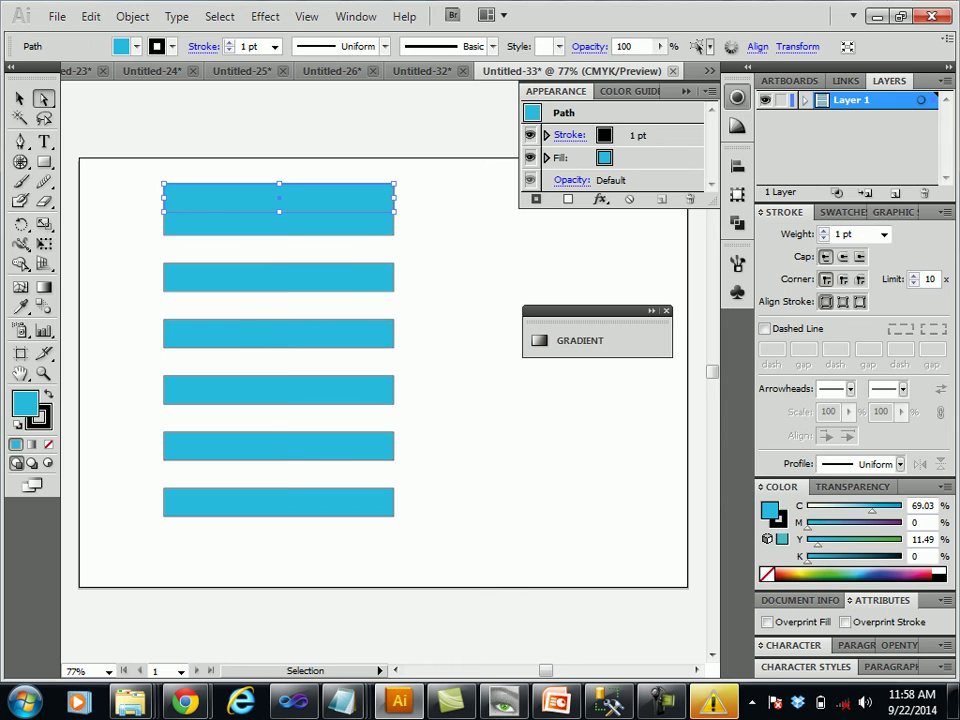
pyautogui.hotkey('ctrl', 'z')
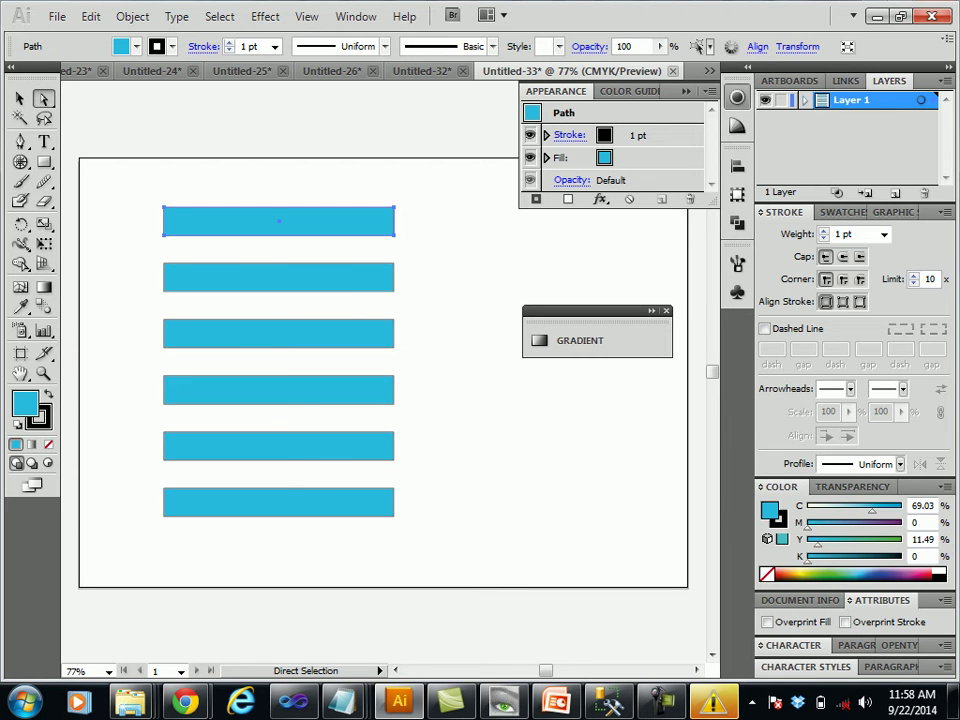
pyautogui.moveTo(419, 197); pyautogui.dragTo(369, 548)
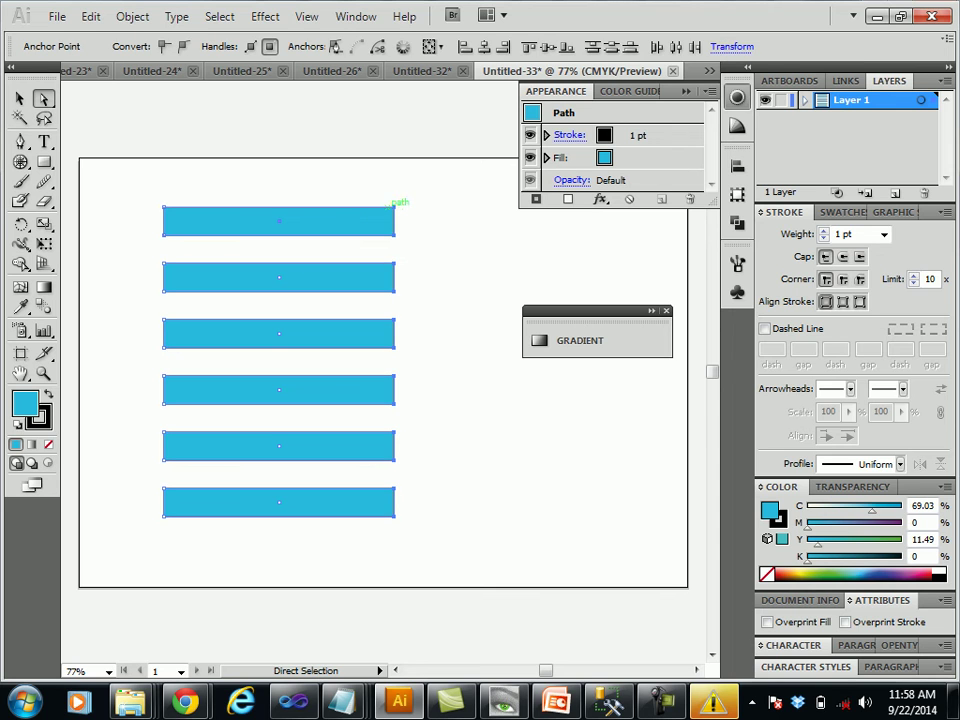
pyautogui.moveTo(395, 207); pyautogui.dragTo(395, 207)
pyautogui.press('alt')
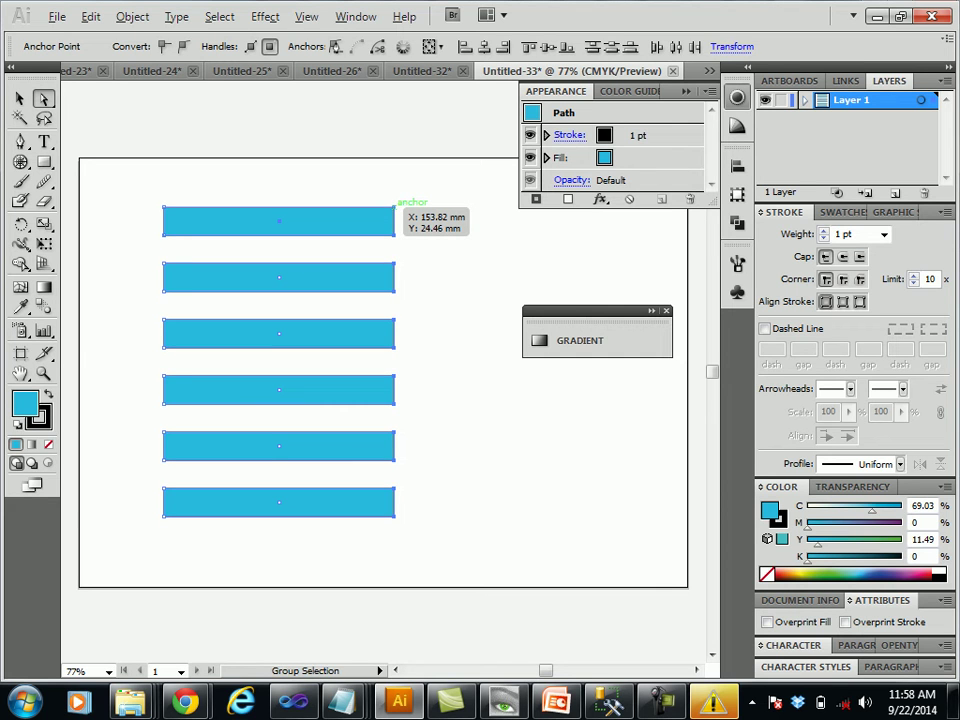
pyautogui.press('ctrl')
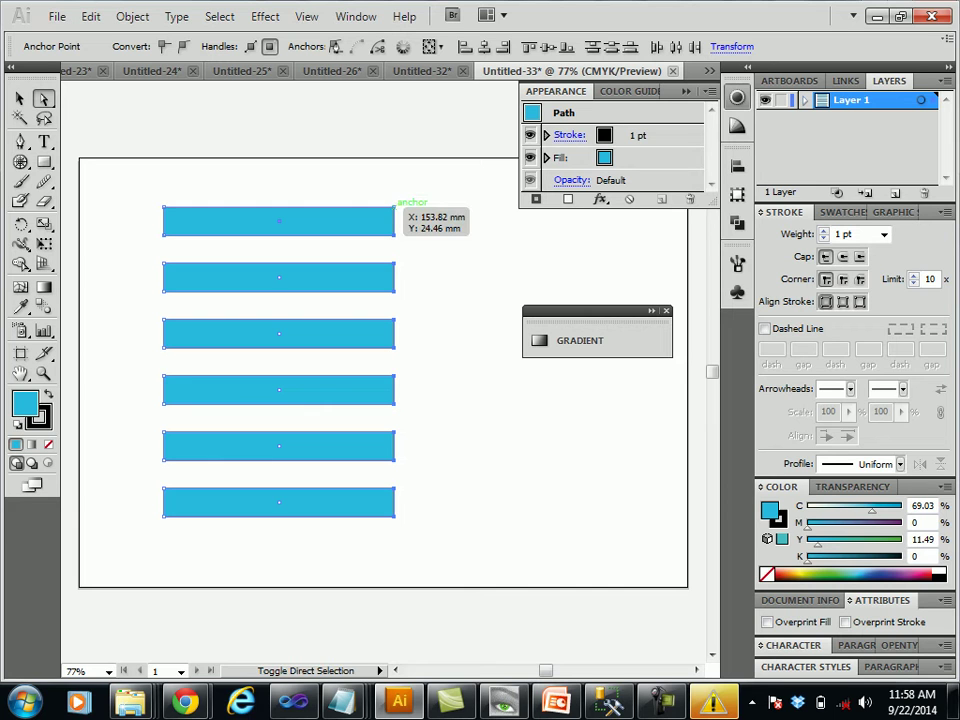
pyautogui.hotkey('ctrl', 'a')
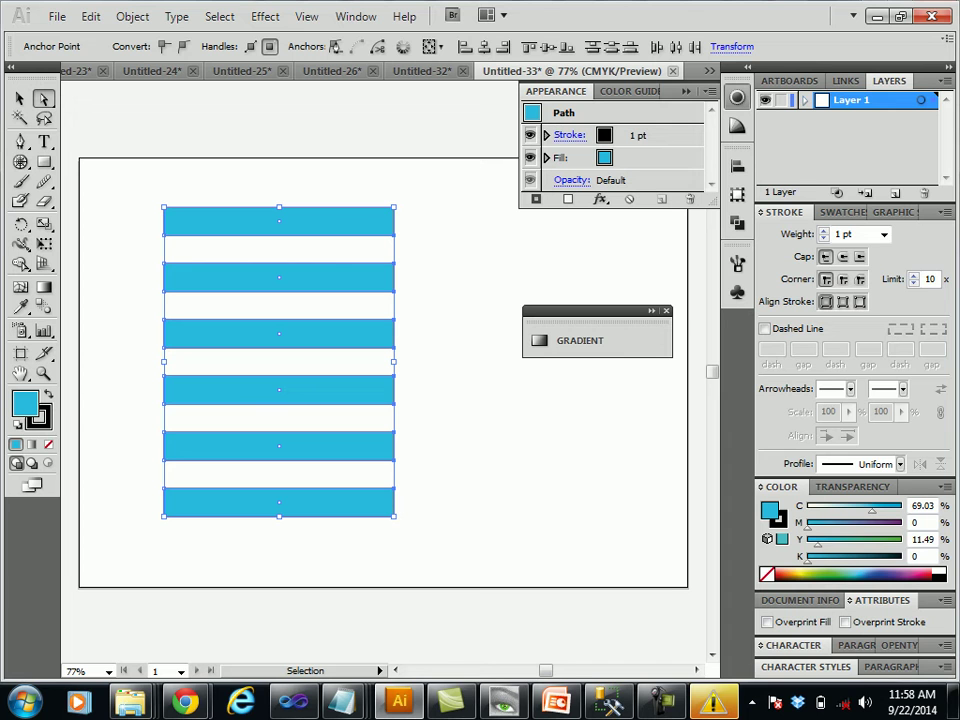
pyautogui.moveTo(420, 188)
pyautogui.mouseDown()
pyautogui.moveTo(359, 435)
pyautogui.moveTo(372, 534)
pyautogui.mouseUp()
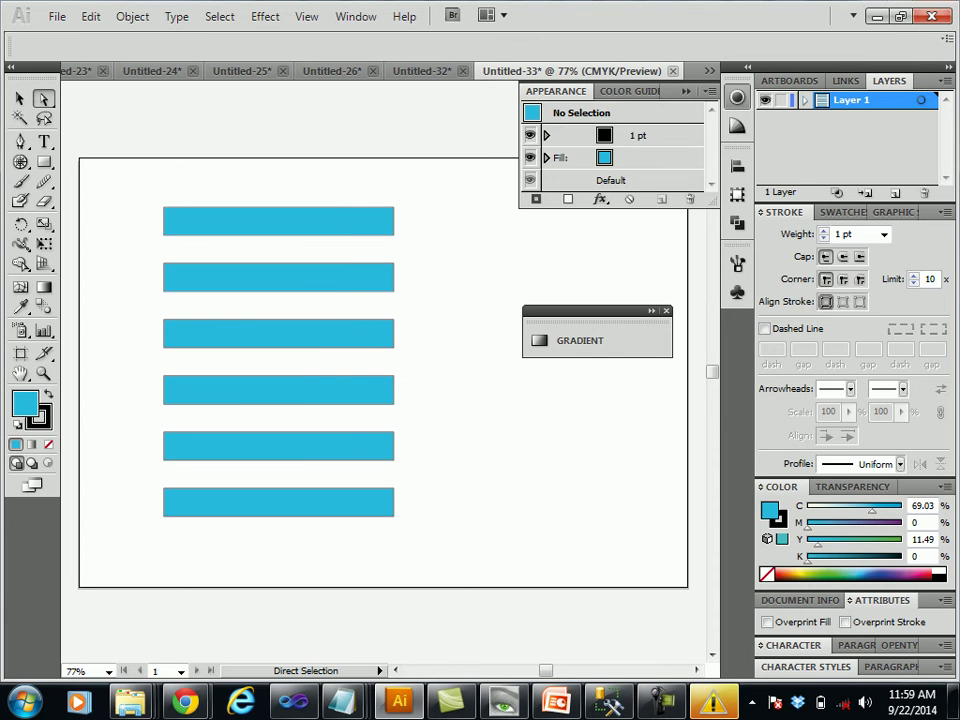
pyautogui.press('v')
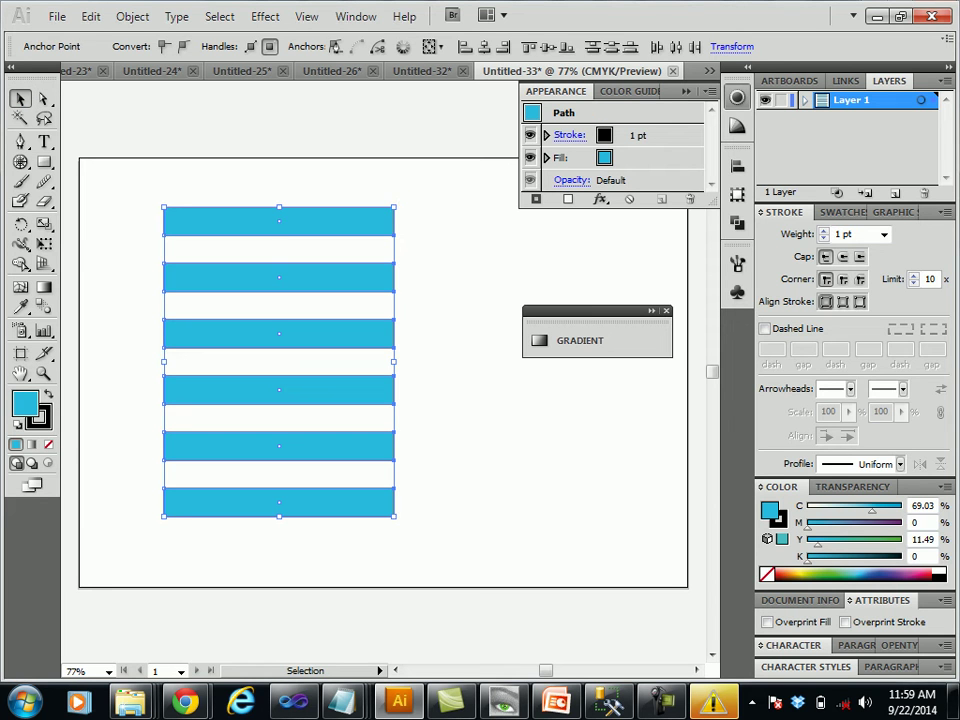
pyautogui.press('a')
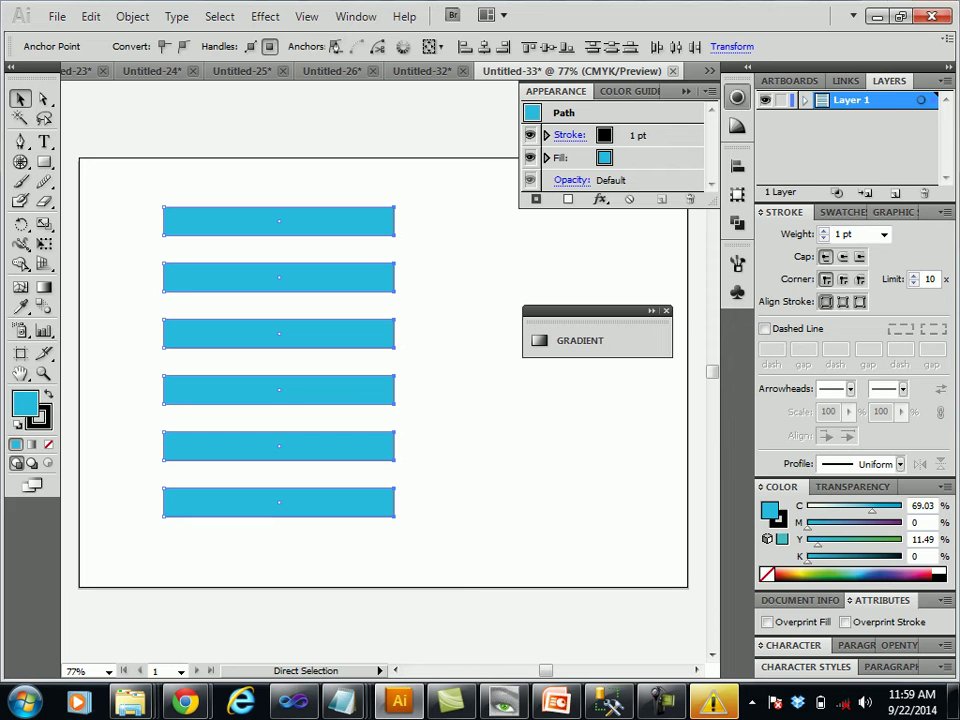
pyautogui.click(407, 189)
pyautogui.press('v')
pyautogui.moveTo(398, 189); pyautogui.dragTo(373, 540)
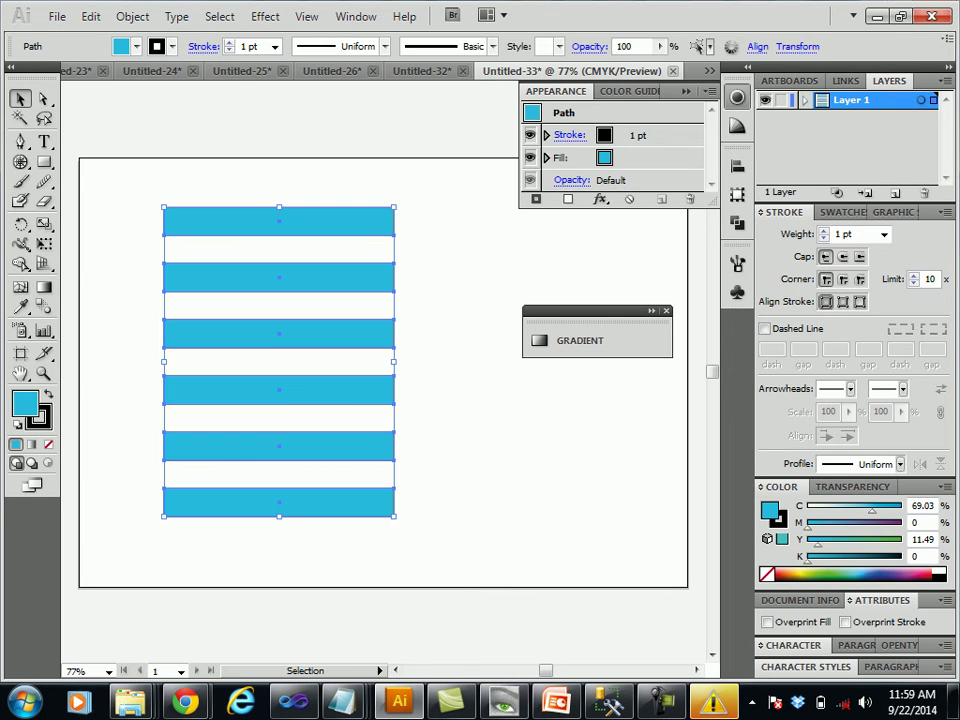
pyautogui.press('shift')
pyautogui.click(394, 207)
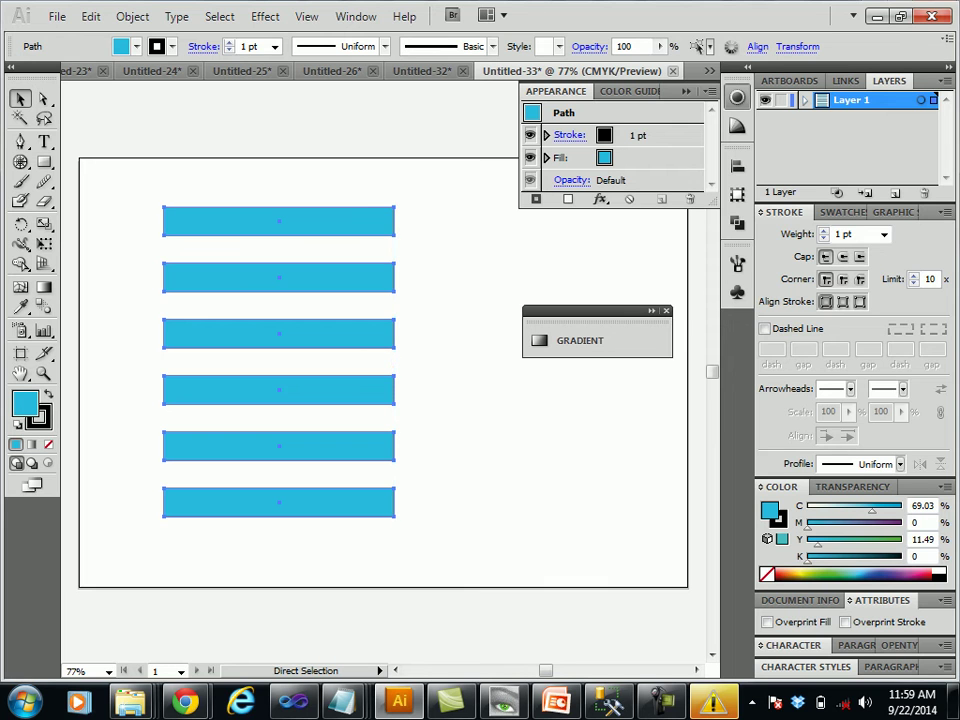
pyautogui.moveTo(394, 207); pyautogui.dragTo(394, 172)
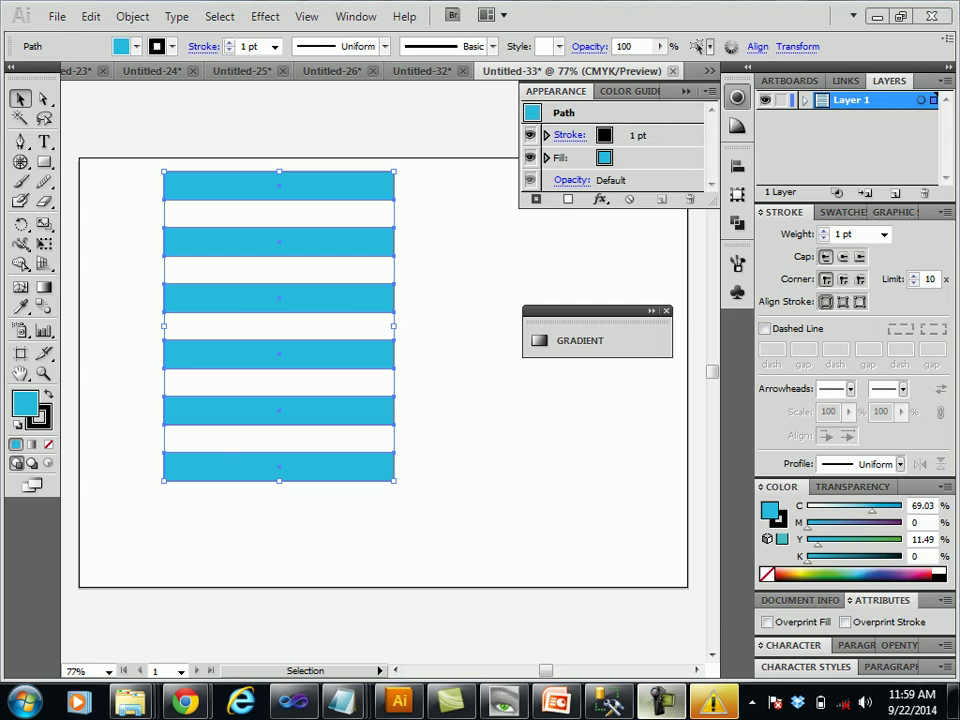
pyautogui.click(660, 700)
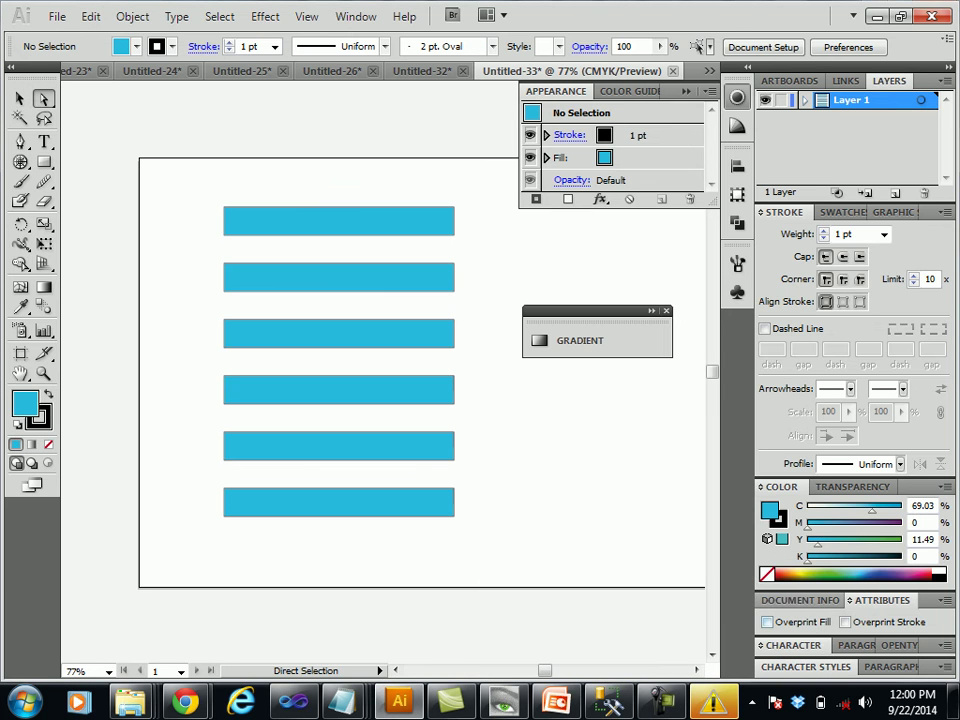
# - Marquee the six bars' right-end anchors and drag them upward into diagonal stripes
pyautogui.moveTo(480, 190); pyautogui.dragTo(438, 590)
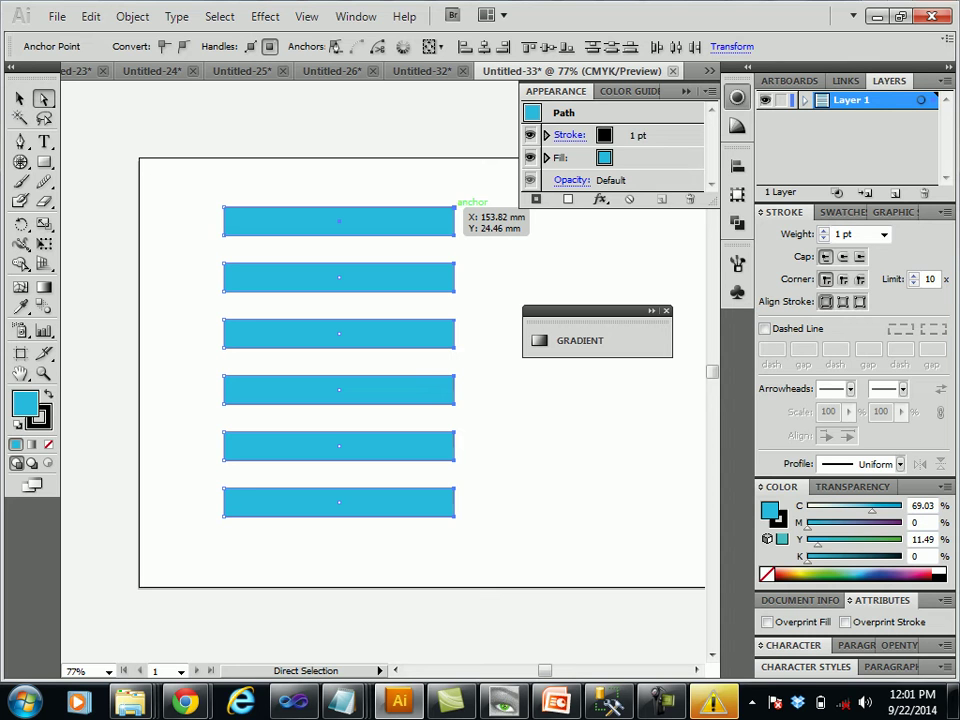
pyautogui.moveTo(455, 207); pyautogui.dragTo(454, 150)
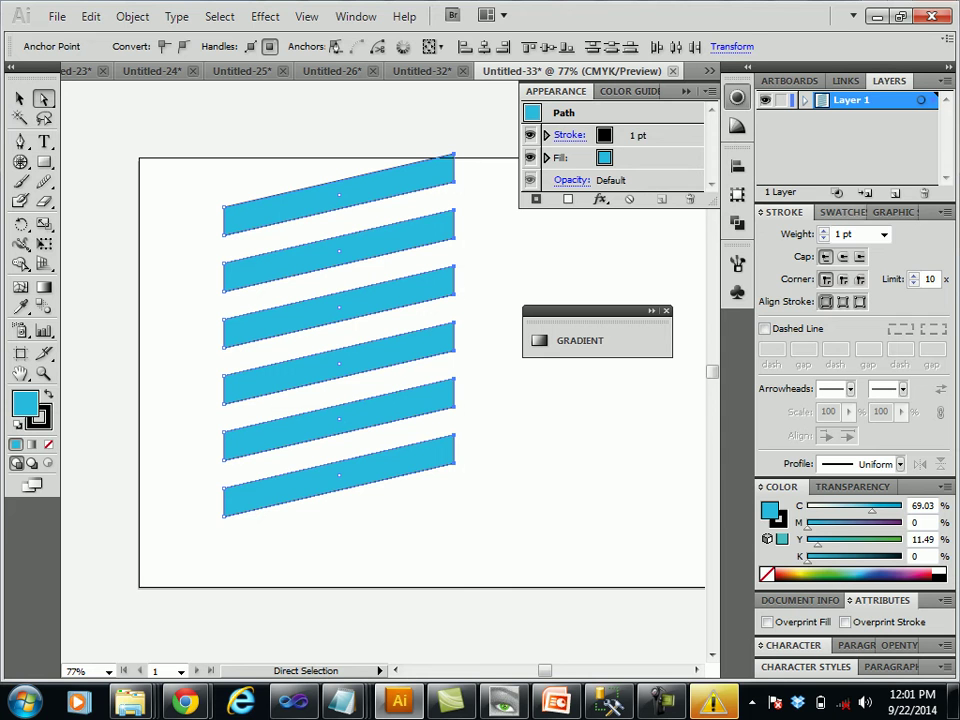
# - Show the Symbols panel and switch to the Selection Tool
pyautogui.click(356, 16)
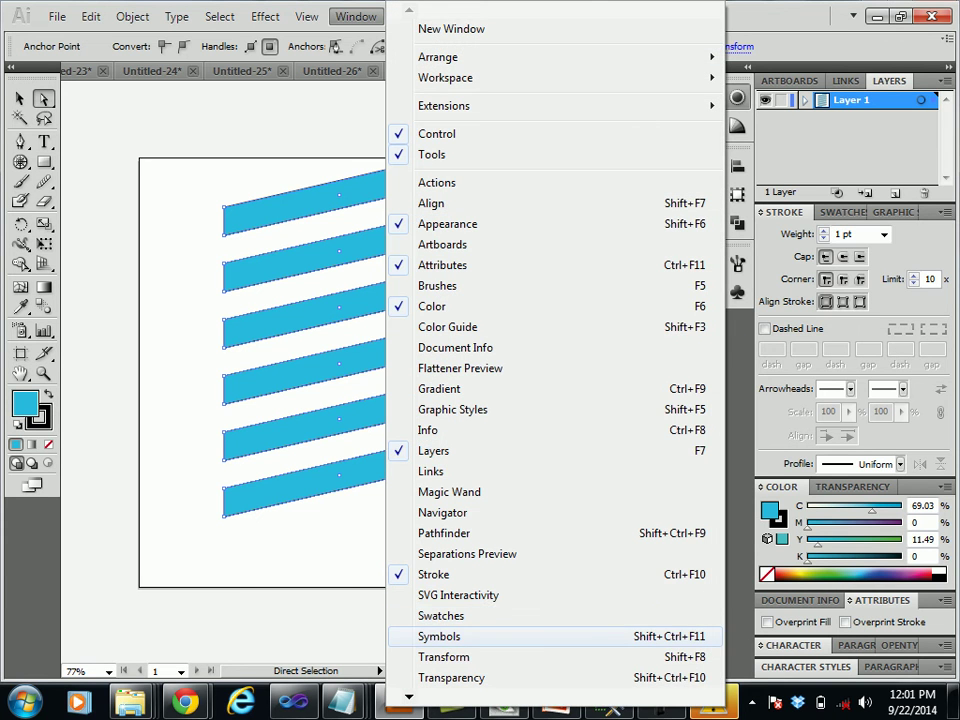
pyautogui.click(440, 636)
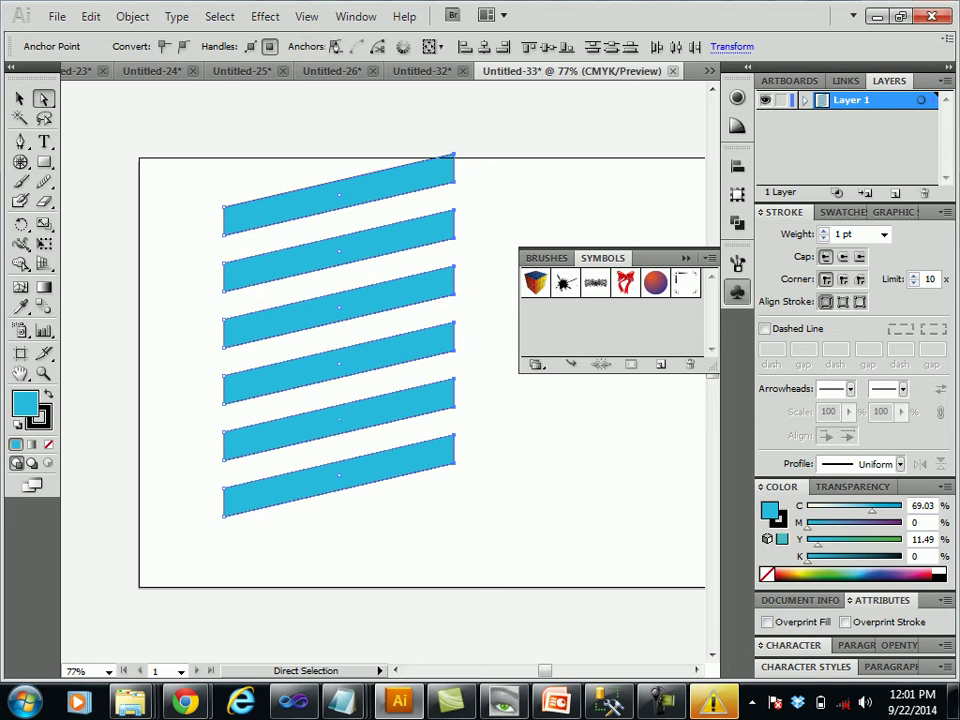
pyautogui.press('v')
# - Save the stripe artwork as a Graphic symbol 'New Symbol', cancelling a deletion attempt
pyautogui.moveTo(340, 340); pyautogui.dragTo(600, 320)
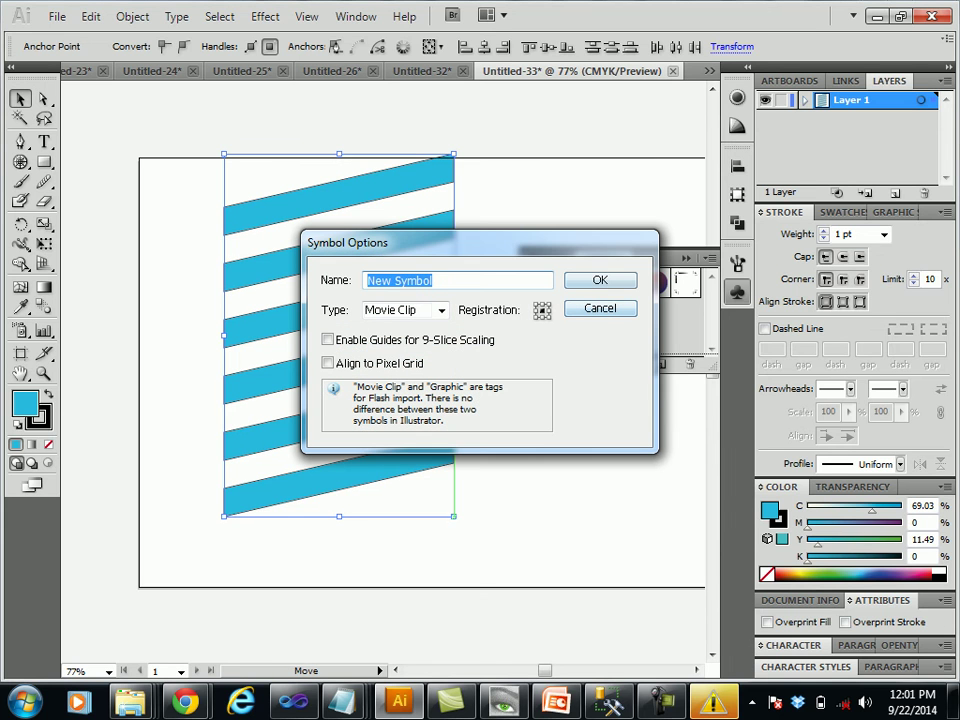
pyautogui.click(441, 310)
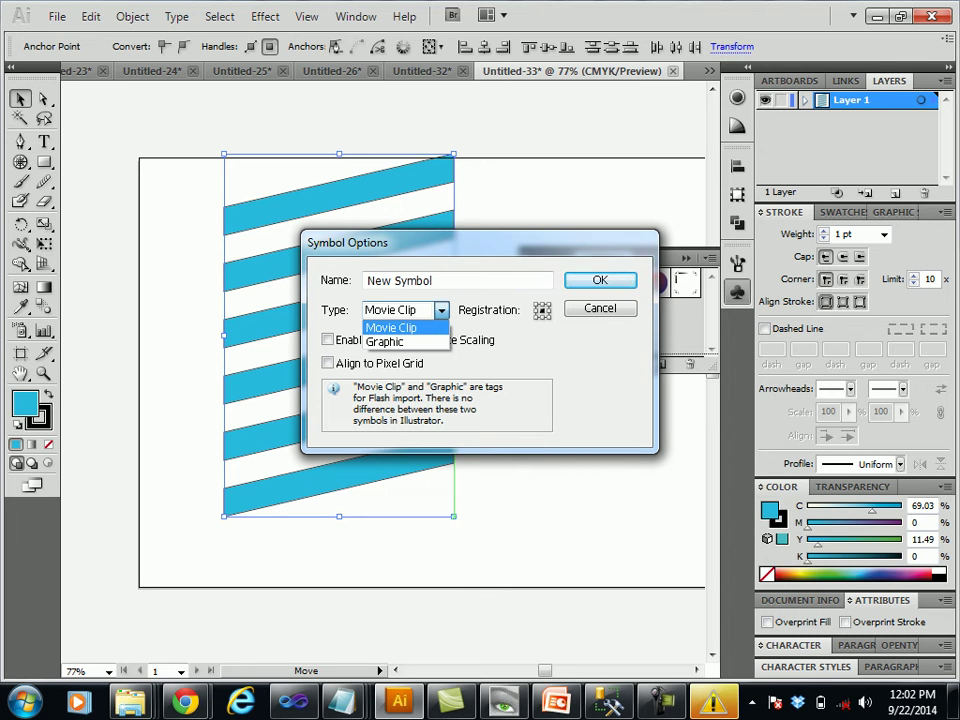
pyautogui.press('Down')
pyautogui.press('Return')
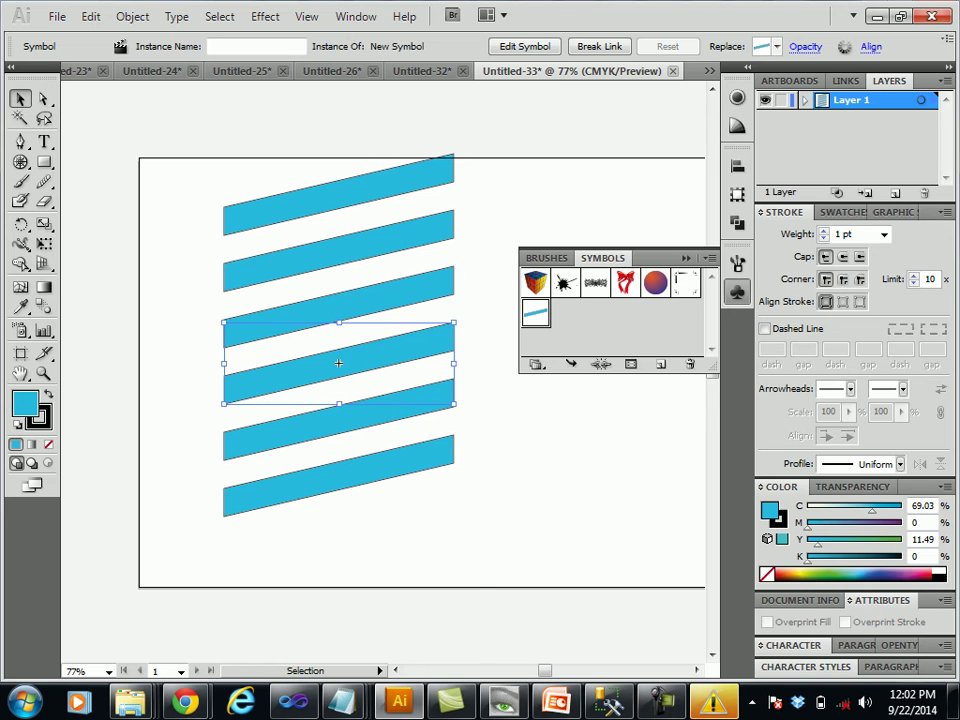
pyautogui.press('Delete')
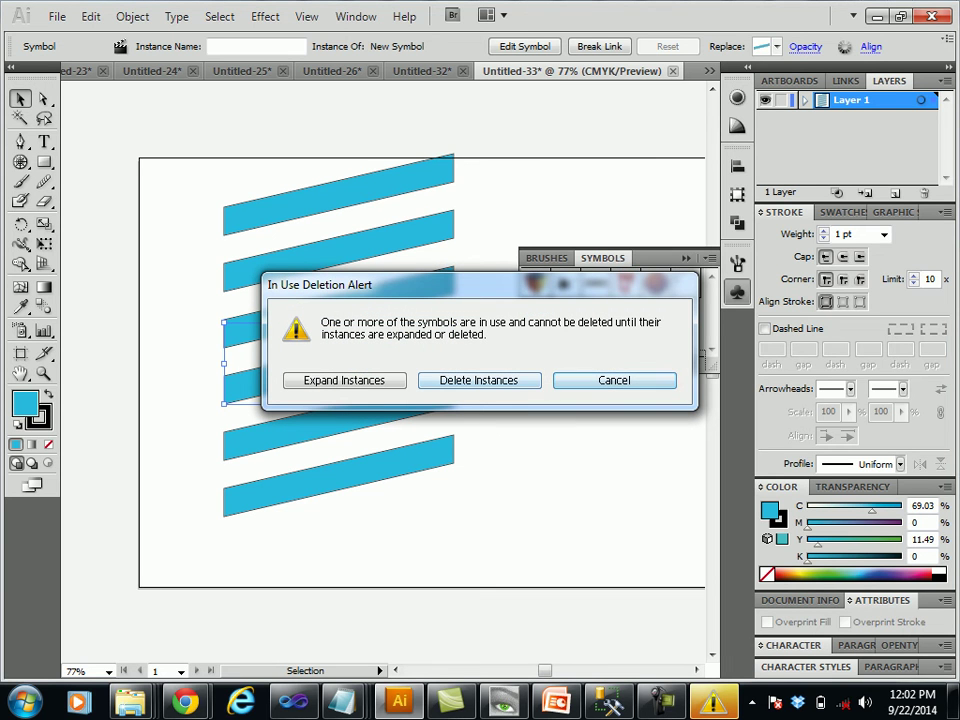
pyautogui.press('Escape')
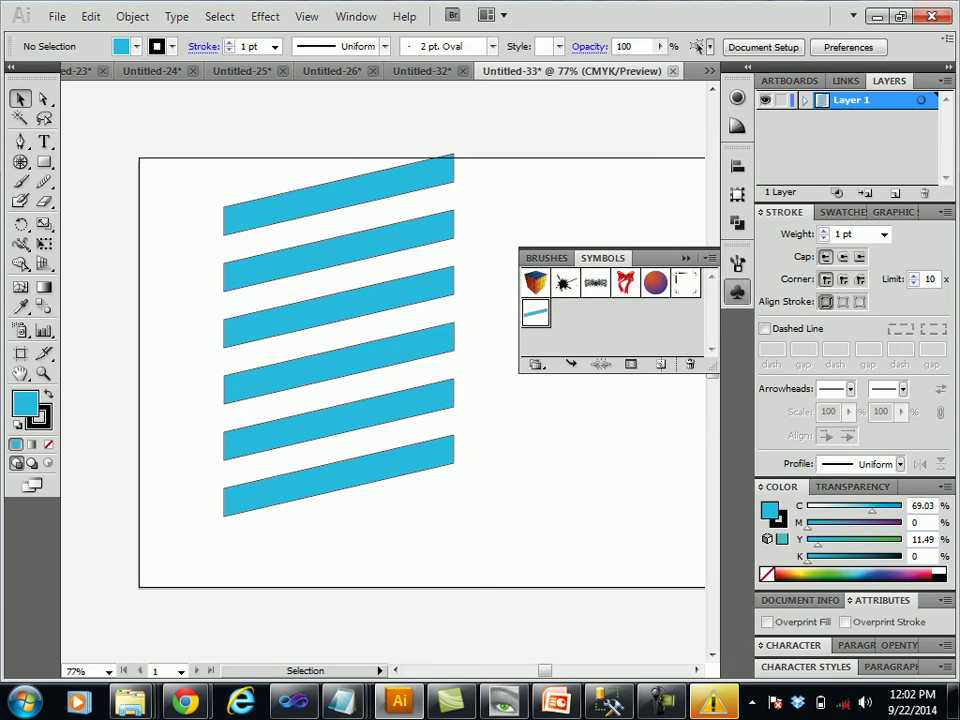
# - Save the six stripes as Graphic symbol 'New Symbol 1' and delete the placed instance
pyautogui.moveTo(498, 135); pyautogui.dragTo(197, 518)
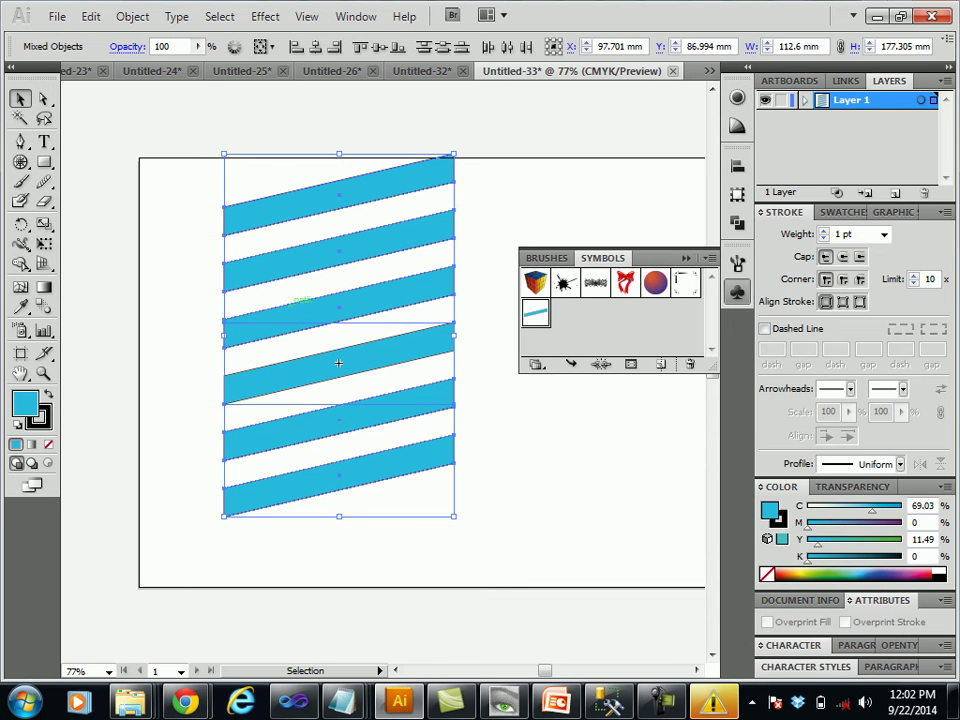
pyautogui.moveTo(338, 363)
pyautogui.mouseDown()
pyautogui.moveTo(568, 376)
pyautogui.moveTo(568, 320)
pyautogui.mouseUp()
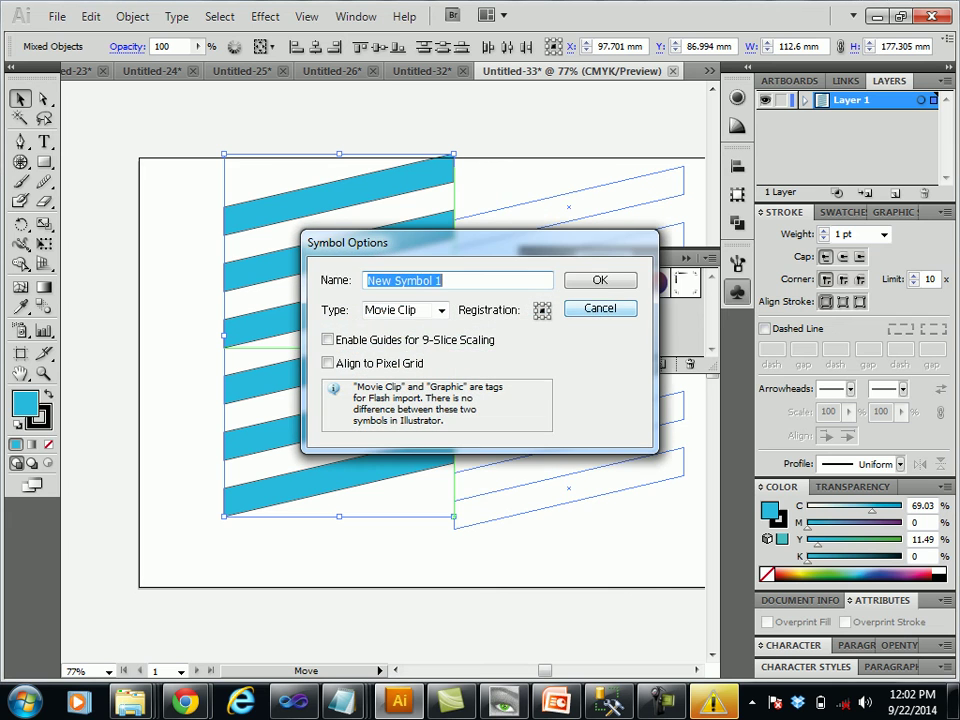
pyautogui.click(405, 310)
pyautogui.click(386, 340)
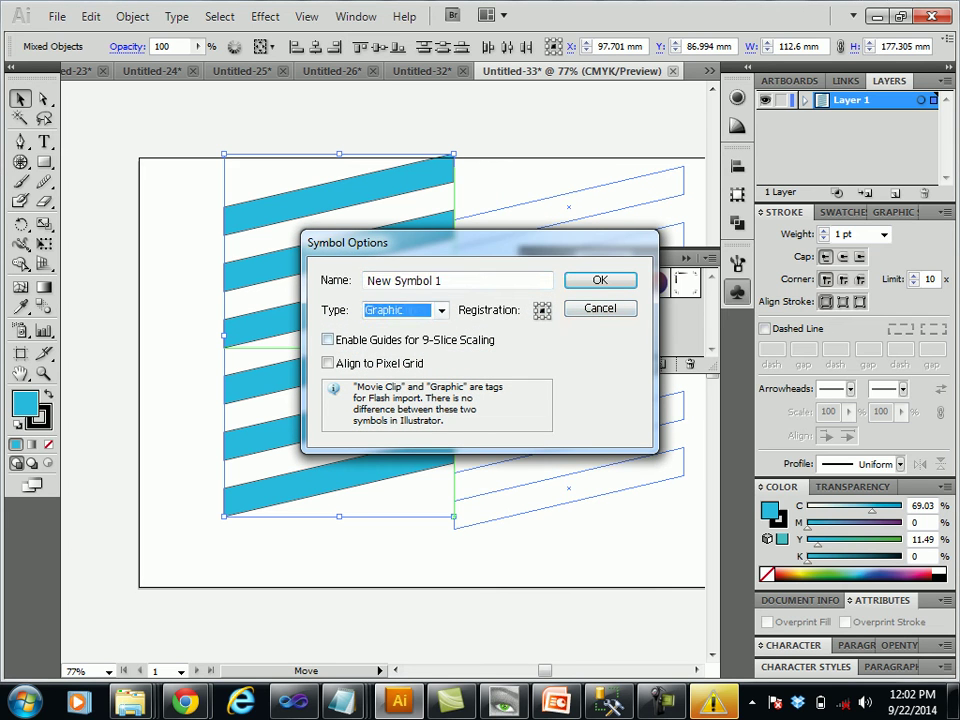
pyautogui.press('Return')
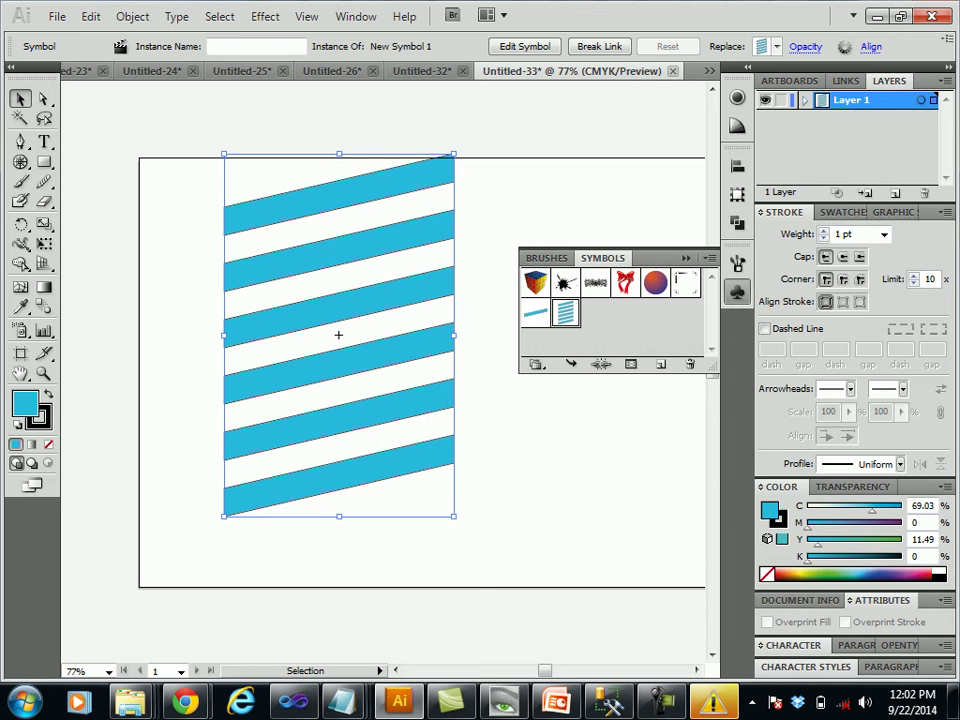
pyautogui.press('Delete')
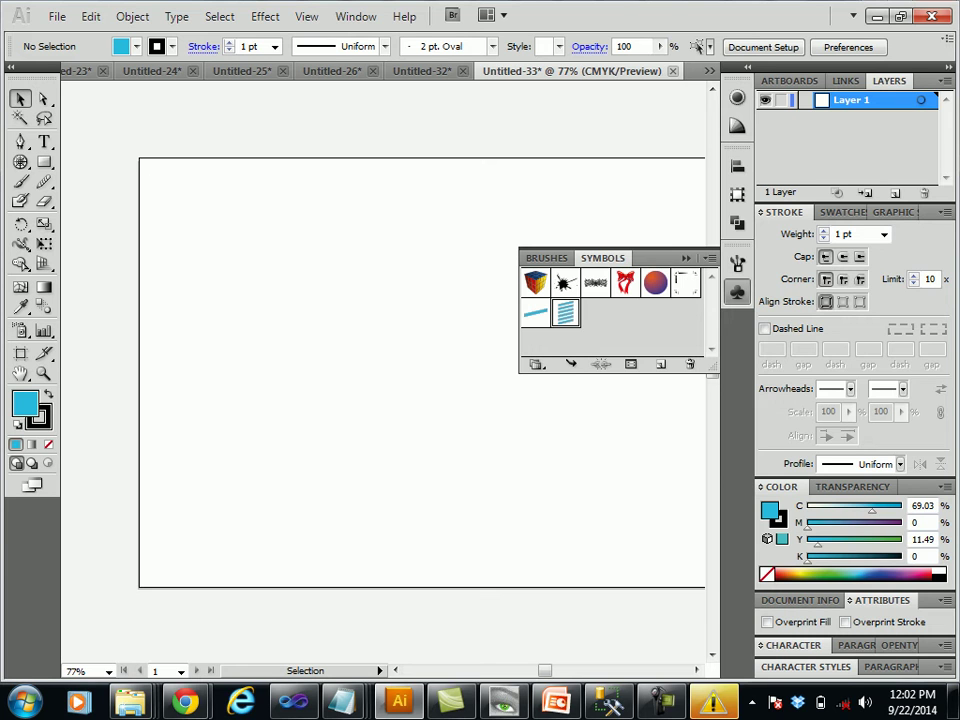
# - Draw a large circle with the Ellipse Tool left of centre and set its stroke to None
pyautogui.moveTo(44, 162); pyautogui.dragTo(110, 204)
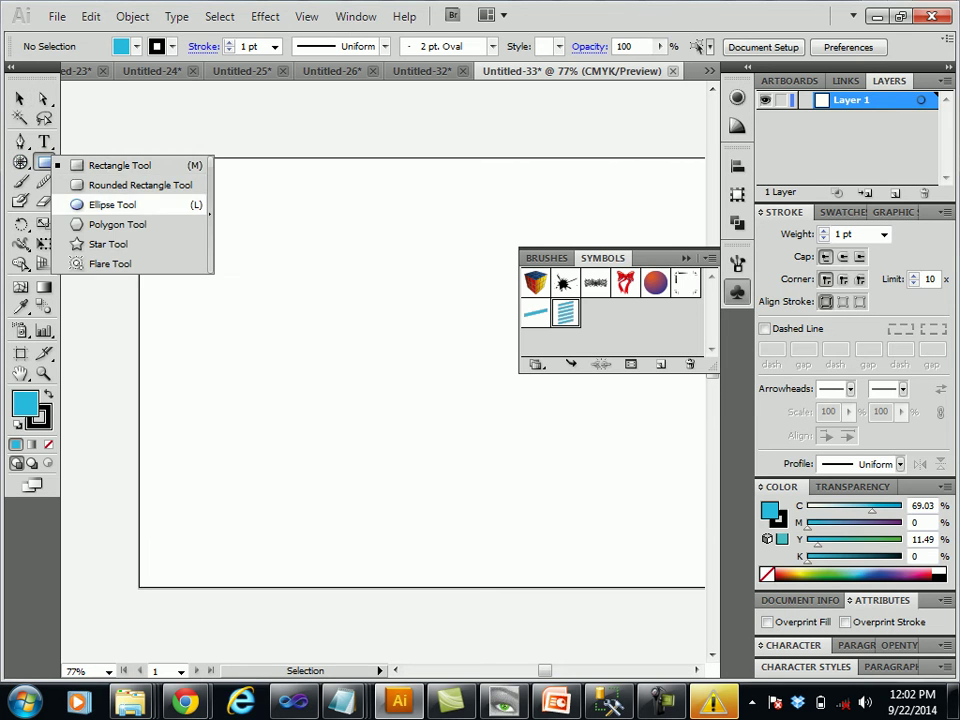
pyautogui.click(112, 204)
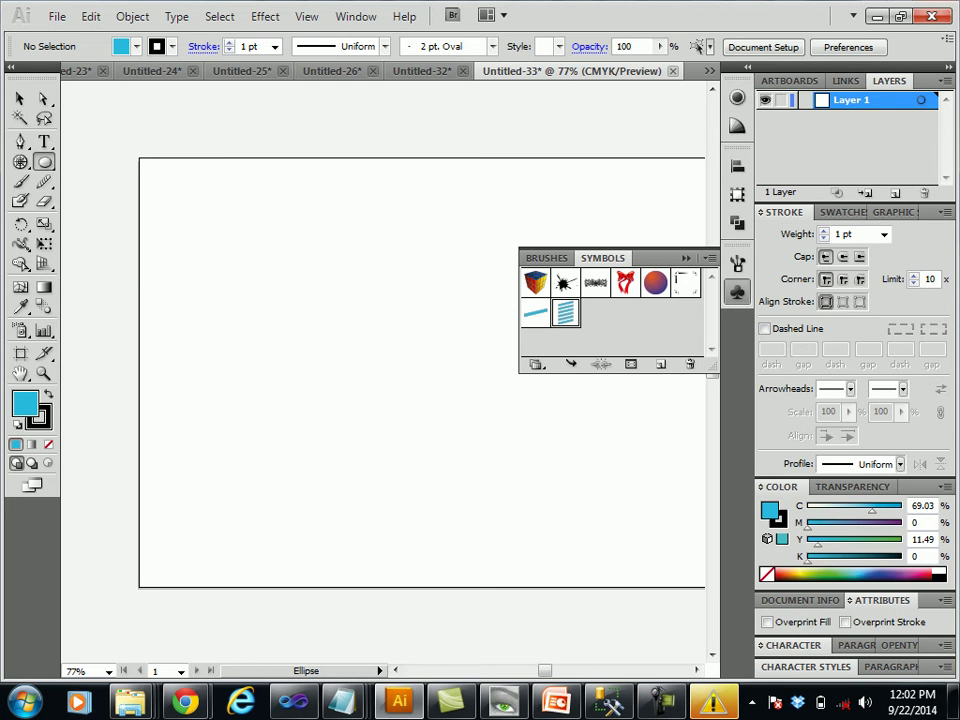
pyautogui.moveTo(188, 272)
pyautogui.mouseDown()
pyautogui.moveTo(394, 519)
pyautogui.moveTo(434, 519)
pyautogui.mouseUp()
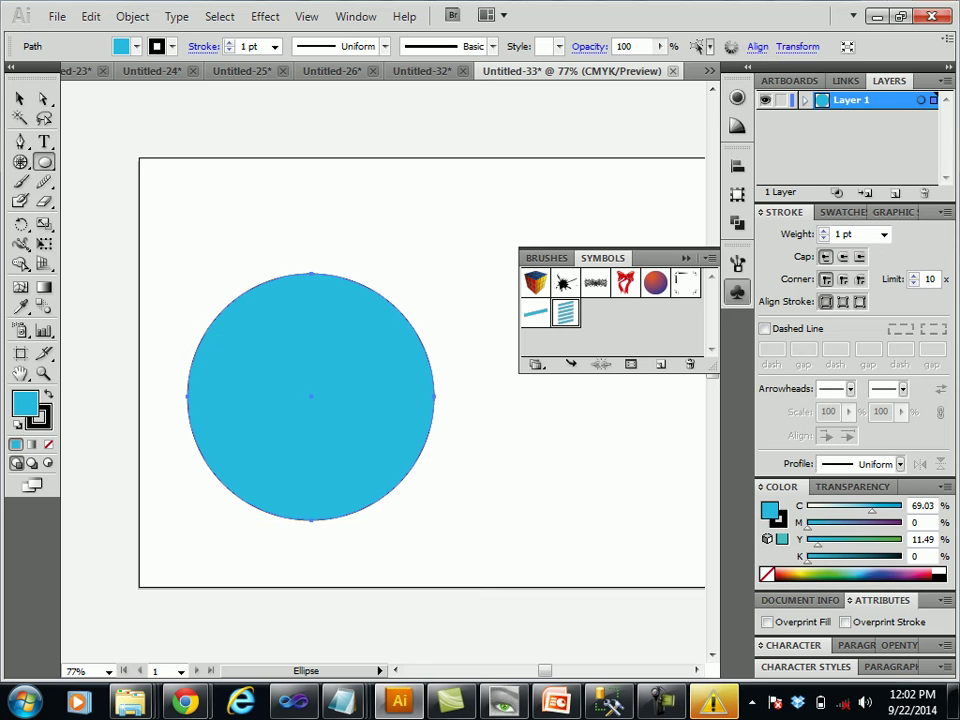
pyautogui.click(136, 46)
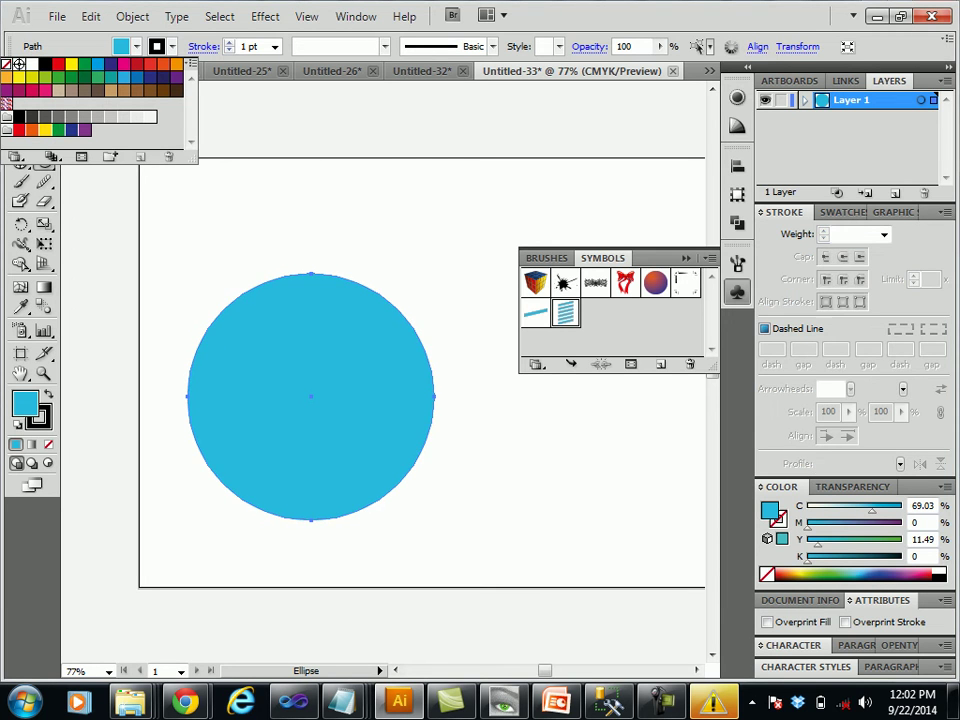
pyautogui.click(7, 63)
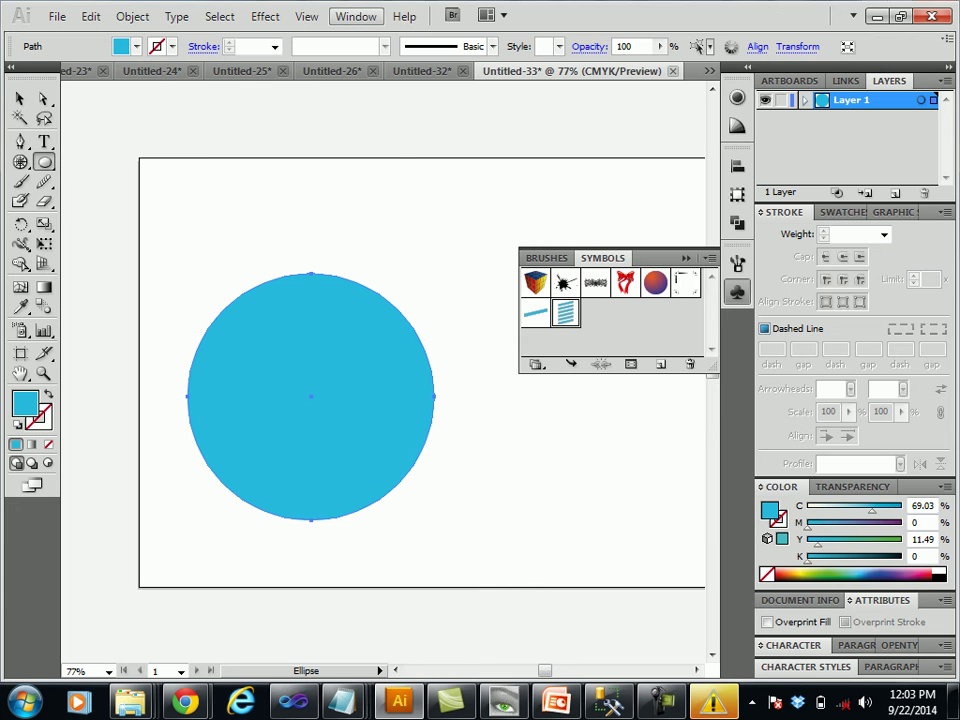
pyautogui.click(356, 16)
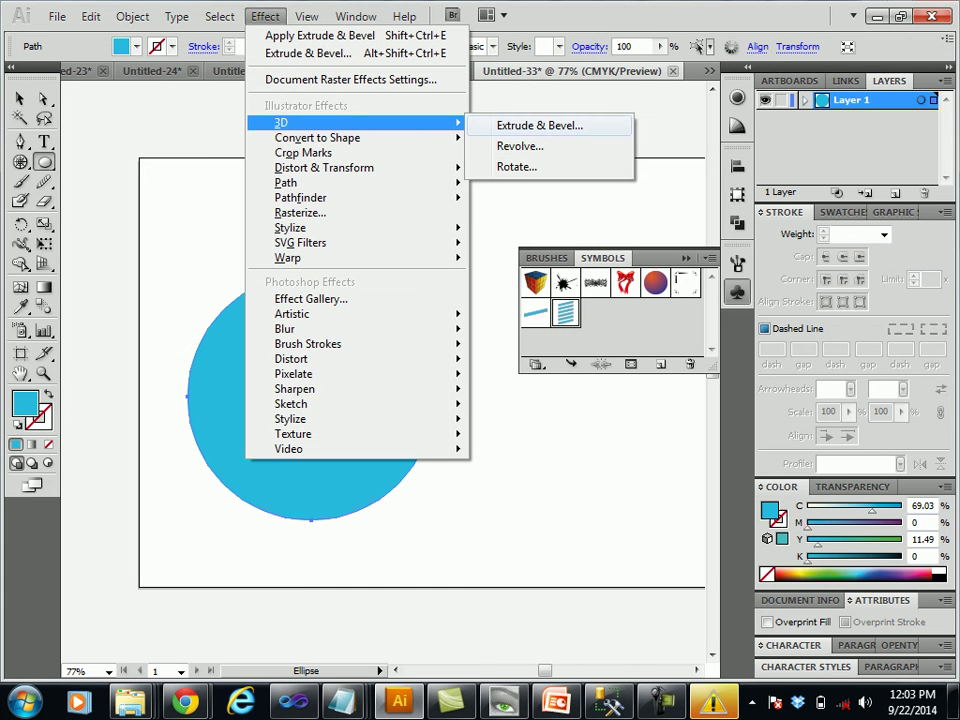
# - Apply 3D Extrude & Bevel with Preview on, rotating the circle with Y and Z at 0°
pyautogui.click(540, 125)
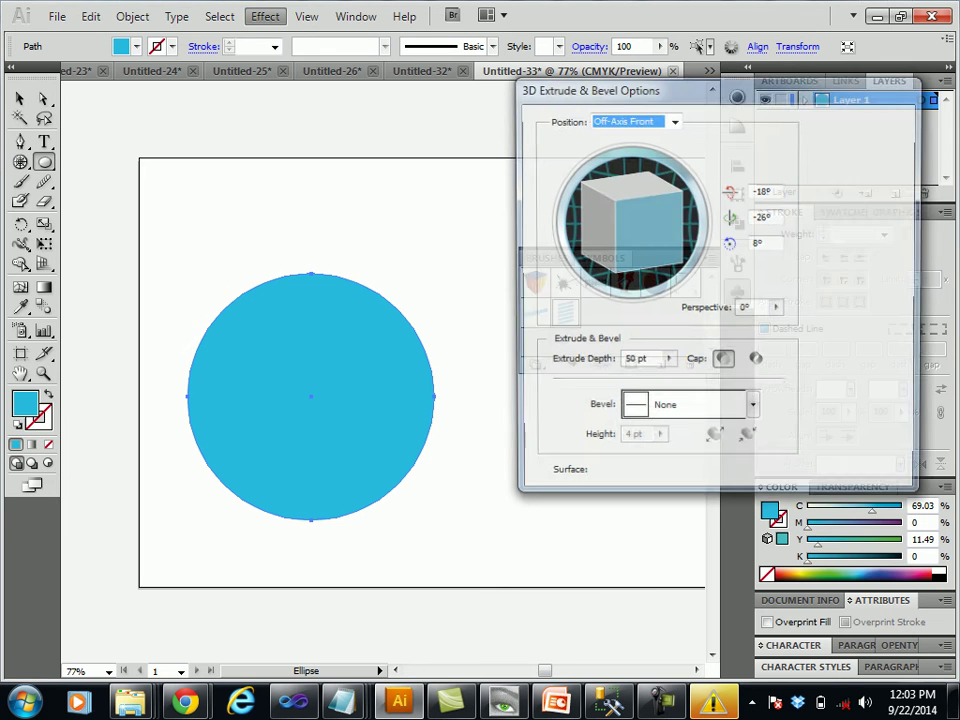
pyautogui.hotkey('alt', 'p')
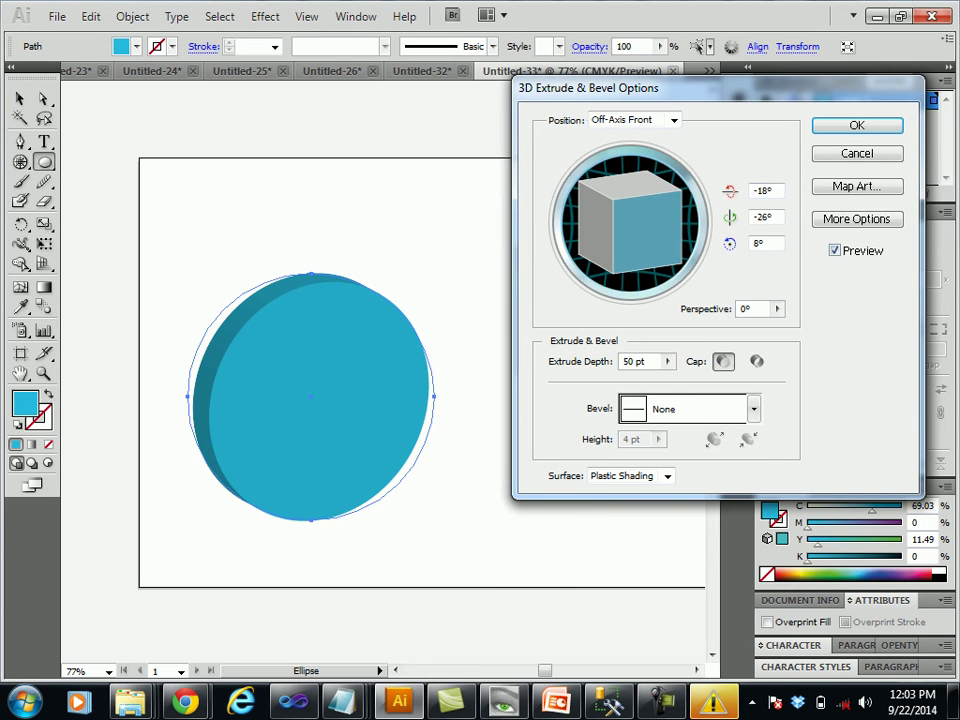
pyautogui.moveTo(700, 88); pyautogui.dragTo(747, 83)
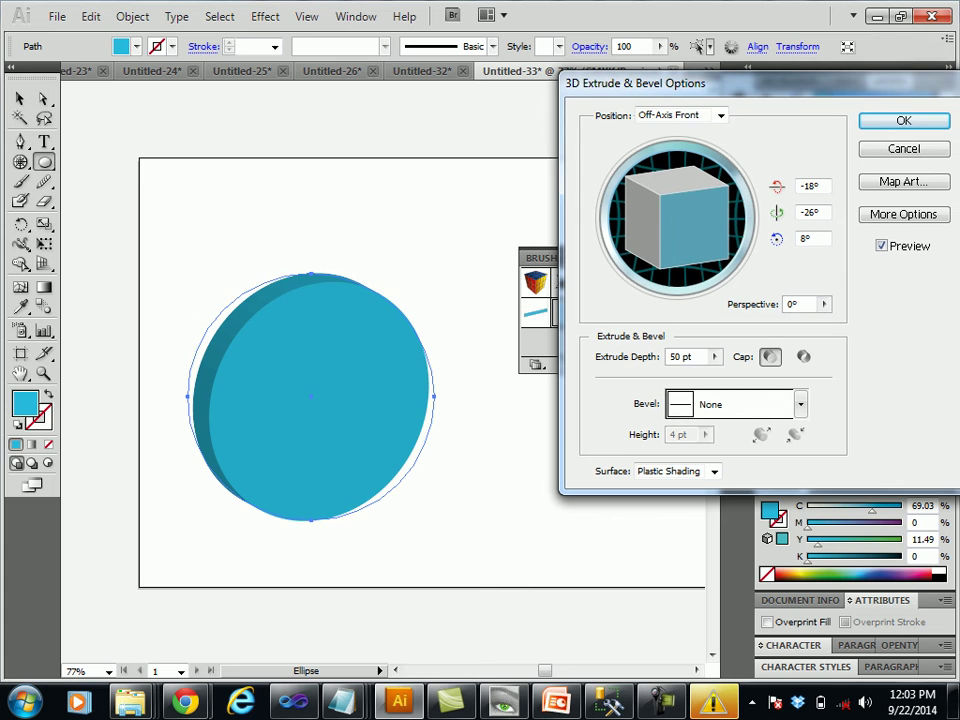
pyautogui.moveTo(690, 215); pyautogui.dragTo(675, 225)
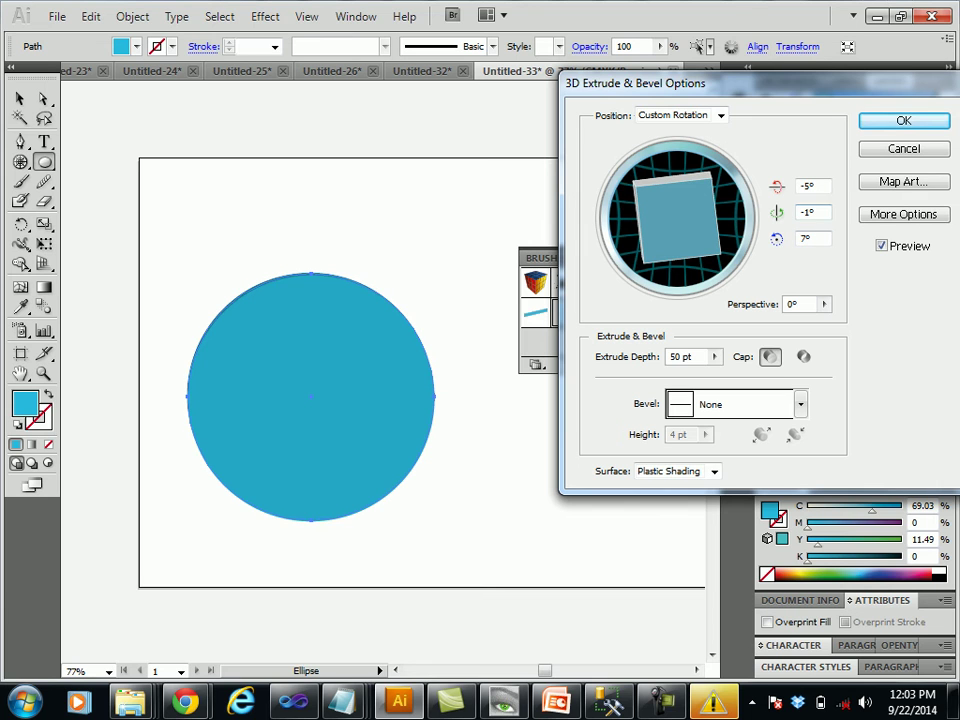
pyautogui.press('Tab')
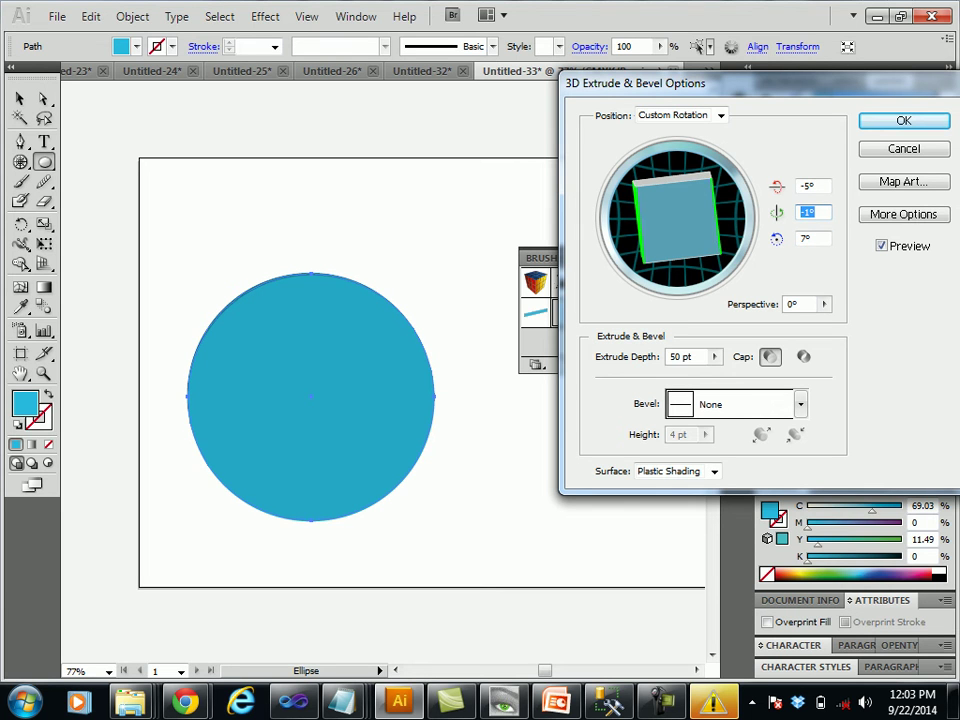
pyautogui.write('0')
pyautogui.press('Tab')
pyautogui.write('0')
pyautogui.hotkey('shift', 'Tab')
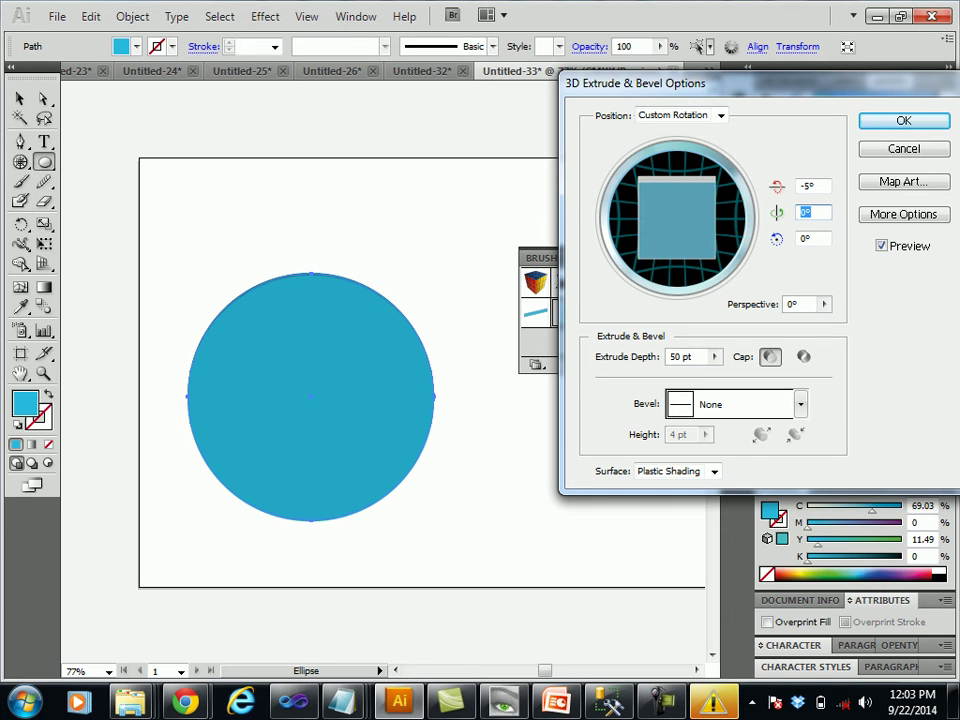
# - Tilt the extrusion to reveal its depth, keeping Y and Z rotation at 0°
pyautogui.moveTo(677, 215)
pyautogui.mouseDown()
pyautogui.moveTo(688, 175)
pyautogui.moveTo(700, 182)
pyautogui.mouseUp()
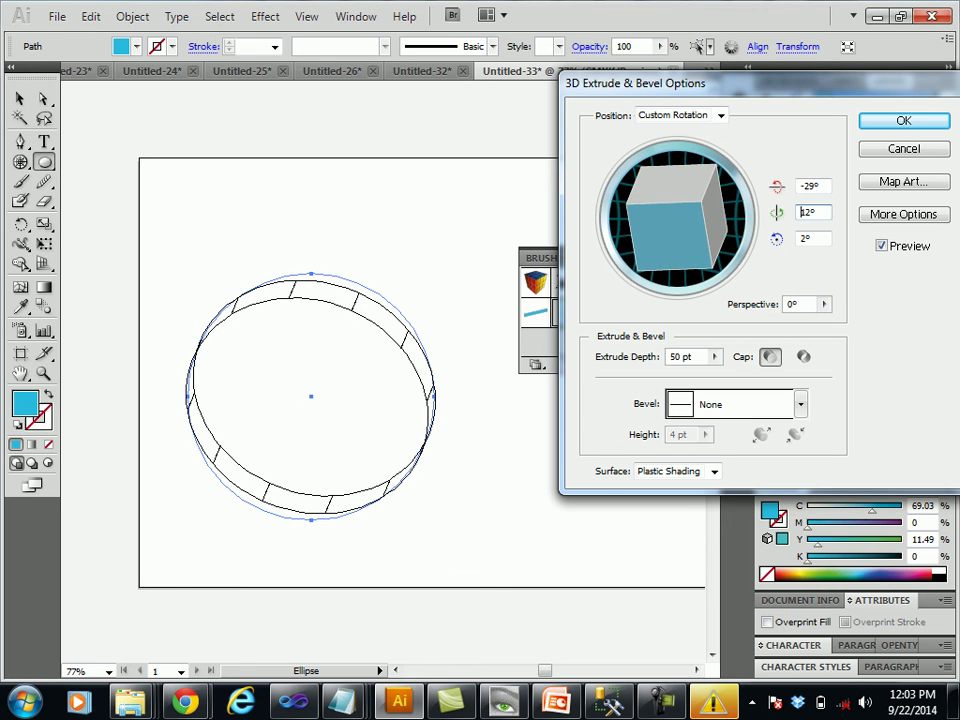
pyautogui.doubleClick(802, 212)
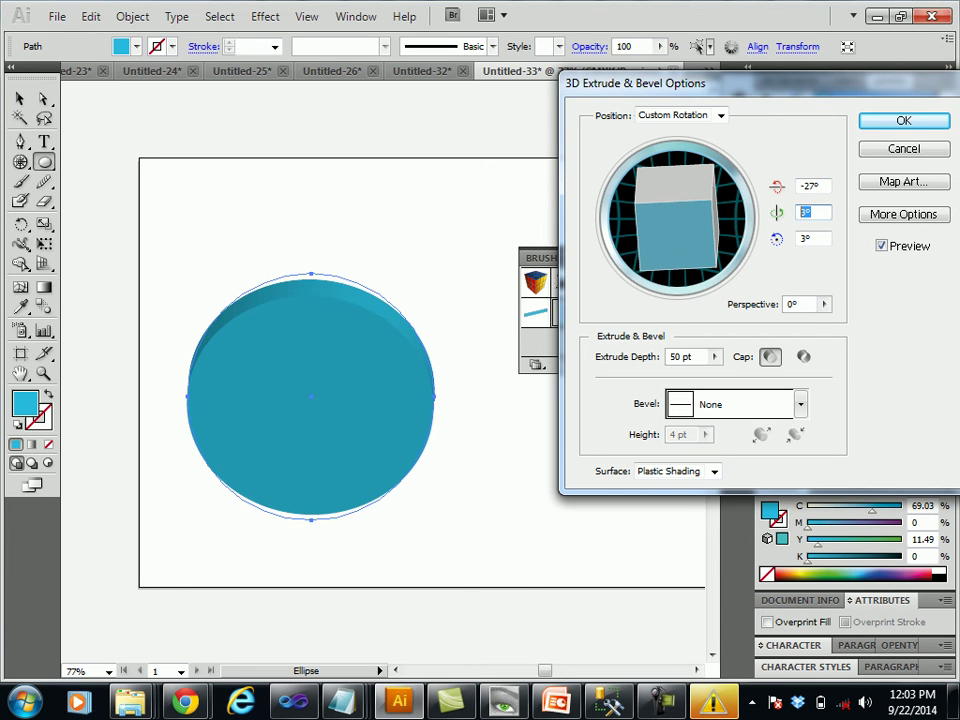
pyautogui.write('0')
pyautogui.press('Tab')
pyautogui.write('0')
pyautogui.press('Tab')
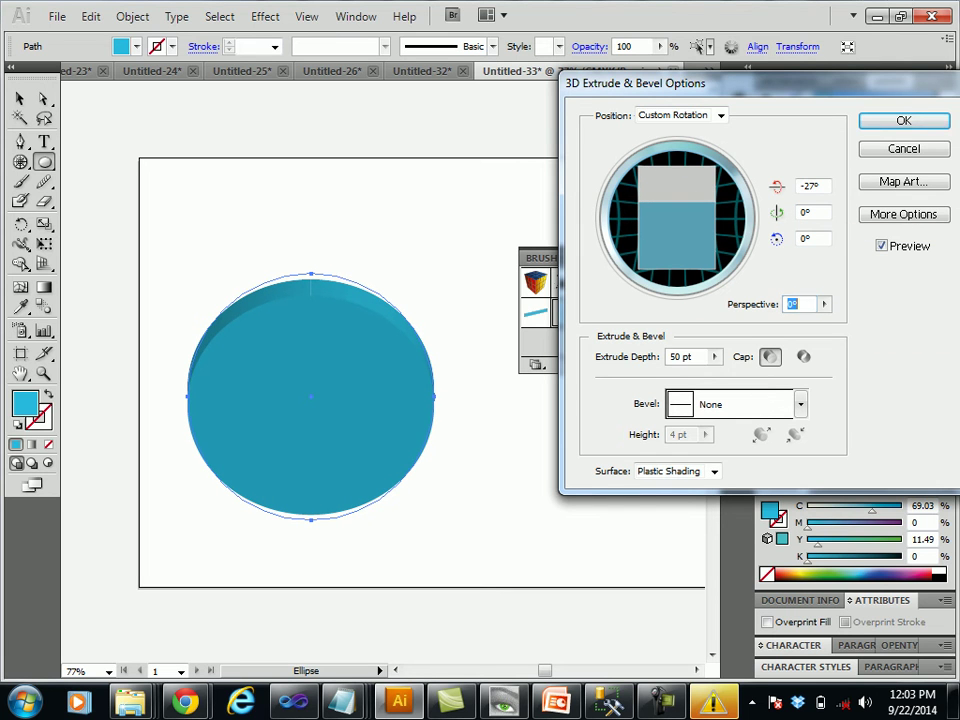
# - Set the perspective to 3° and the extrude depth to 846 pt
pyautogui.click(824, 304)
pyautogui.moveTo(726, 325)
pyautogui.mouseDown()
pyautogui.moveTo(823, 325)
pyautogui.moveTo(728, 325)
pyautogui.mouseUp()
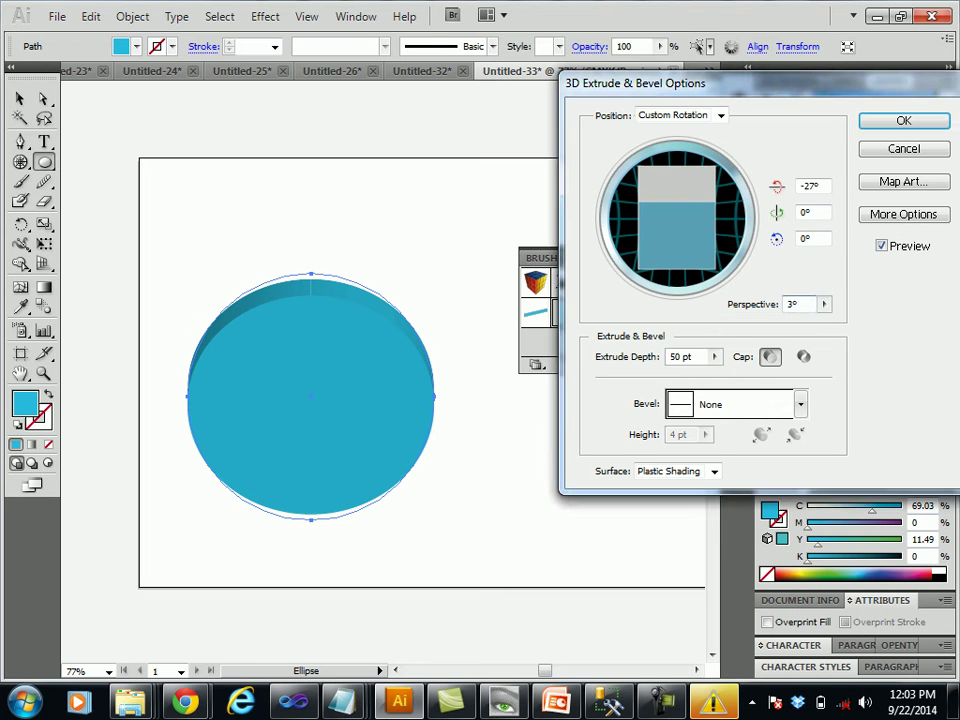
pyautogui.click(714, 357)
pyautogui.moveTo(618, 377); pyautogui.dragTo(657, 377)
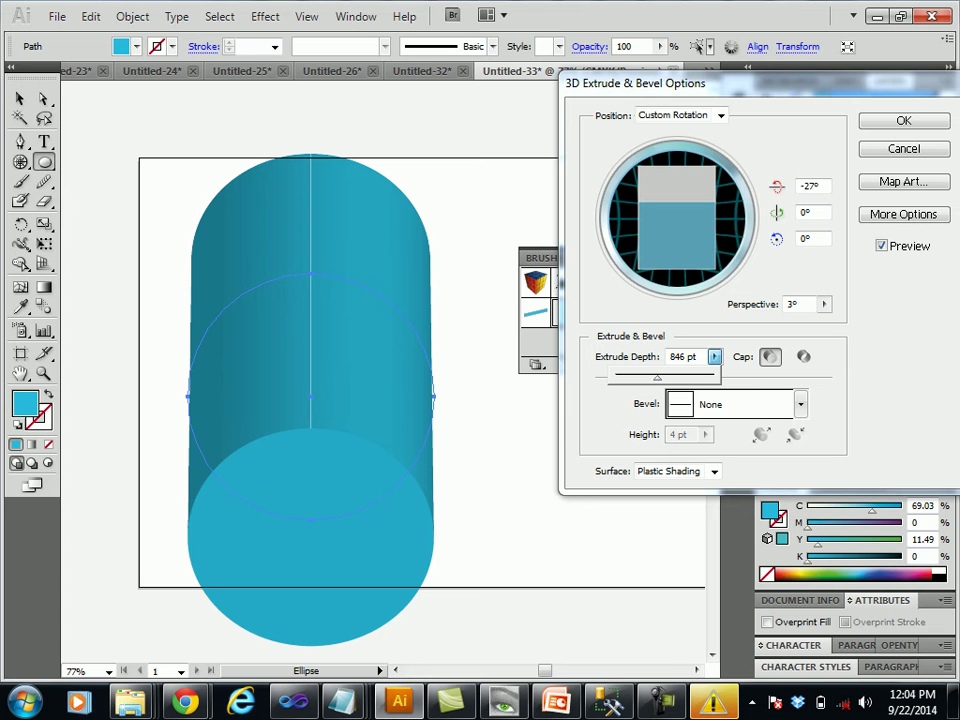
pyautogui.press('Tab')
# - Tilt the cylinder back to a -54° X rotation with Y and Z at 0°
pyautogui.moveTo(677, 235); pyautogui.dragTo(680, 181)
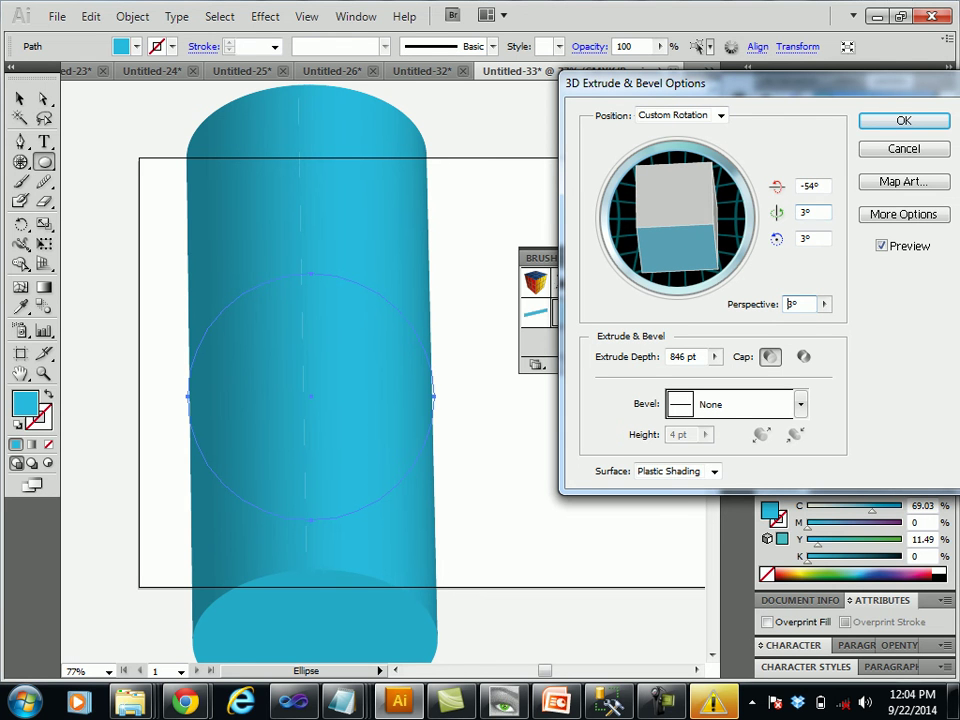
pyautogui.write('0')
pyautogui.press('Tab')
pyautogui.write('0')
pyautogui.press('Tab')
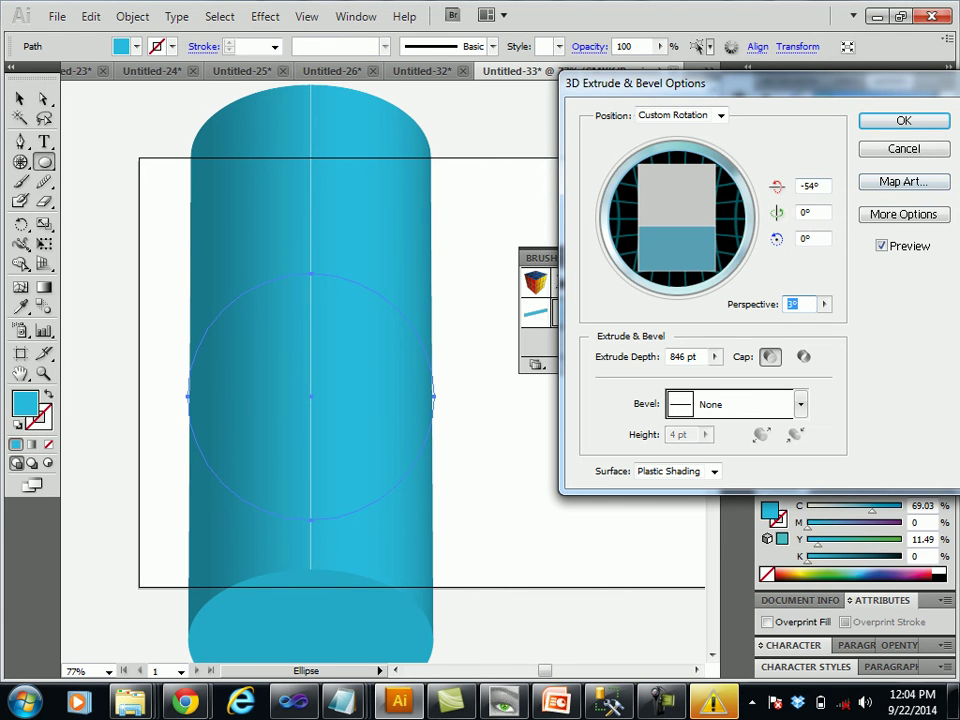
# - Map New Symbol 1 onto surface 1 of 3, the cylinder's bottom end cap
pyautogui.click(900, 183)
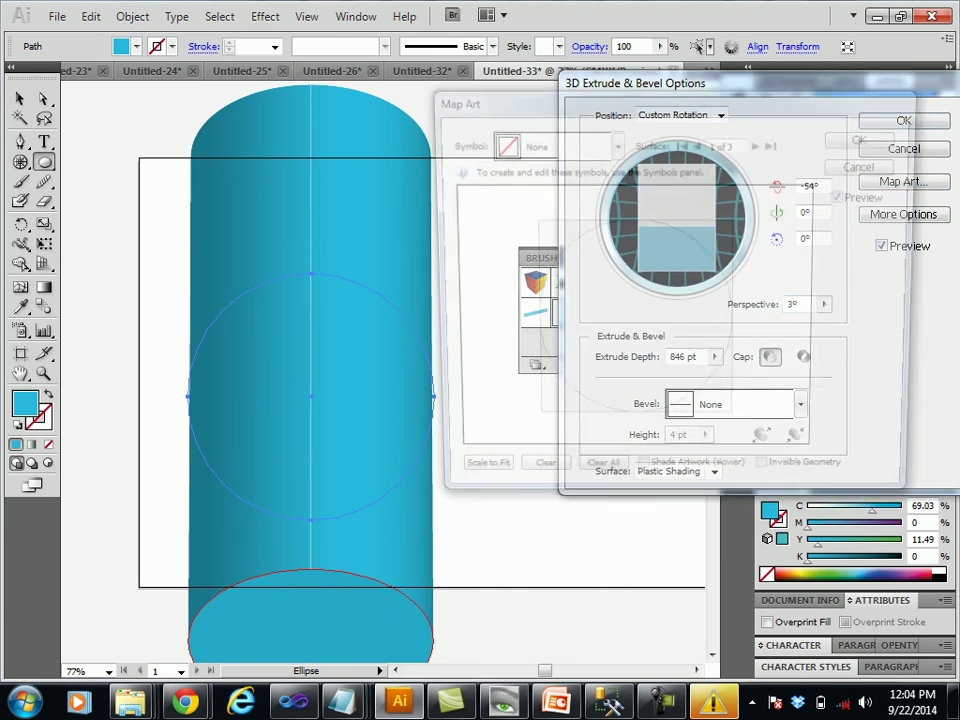
pyautogui.click(615, 143)
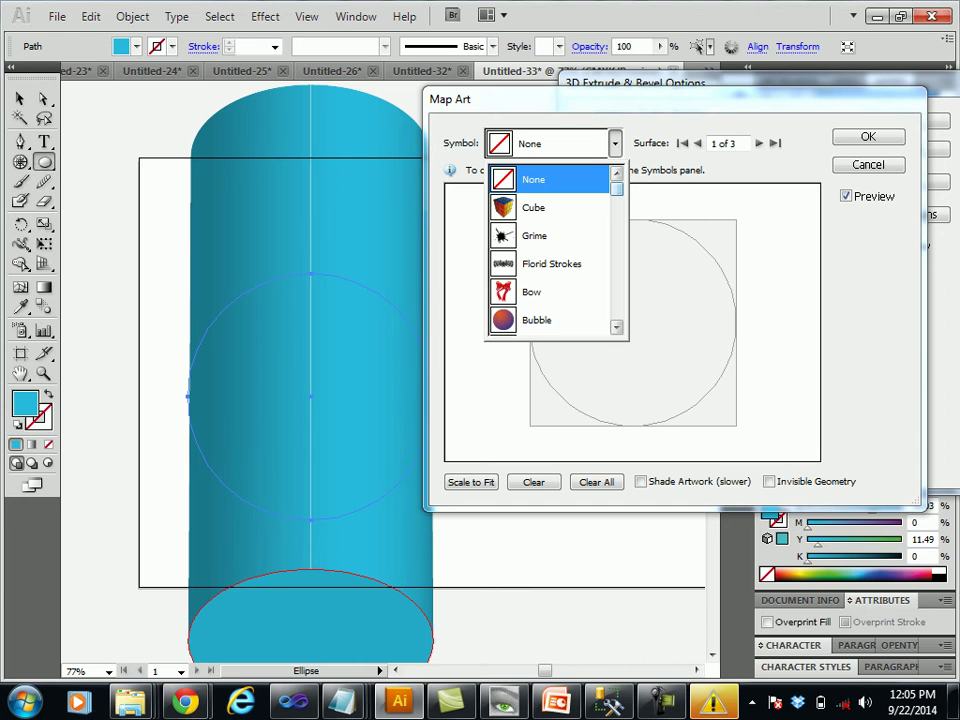
pyautogui.scroll(-2, 557, 250)
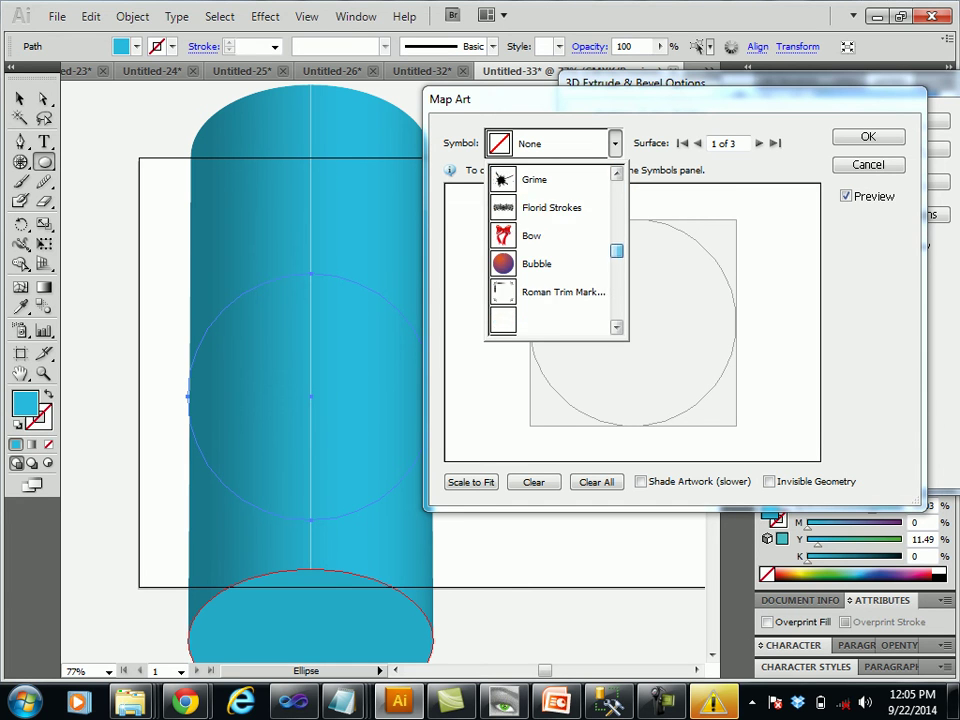
pyautogui.scroll(-1, 557, 250)
pyautogui.click(552, 322)
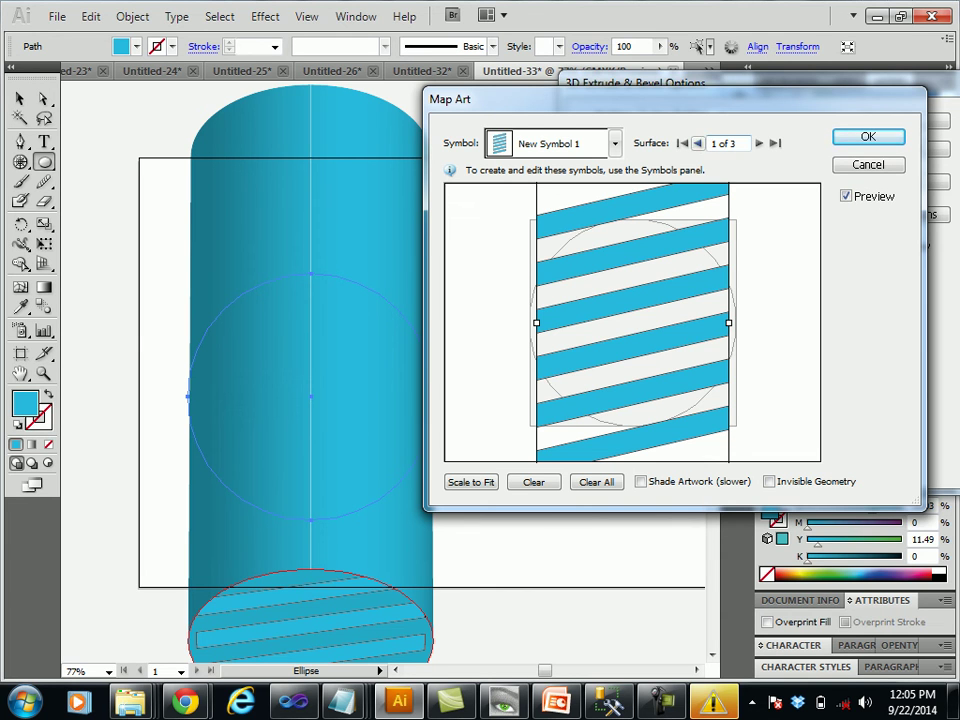
# - Map New Symbol 1 onto surface 3 of 3, the cylinder's side
pyautogui.click(759, 143)
pyautogui.click(759, 143)
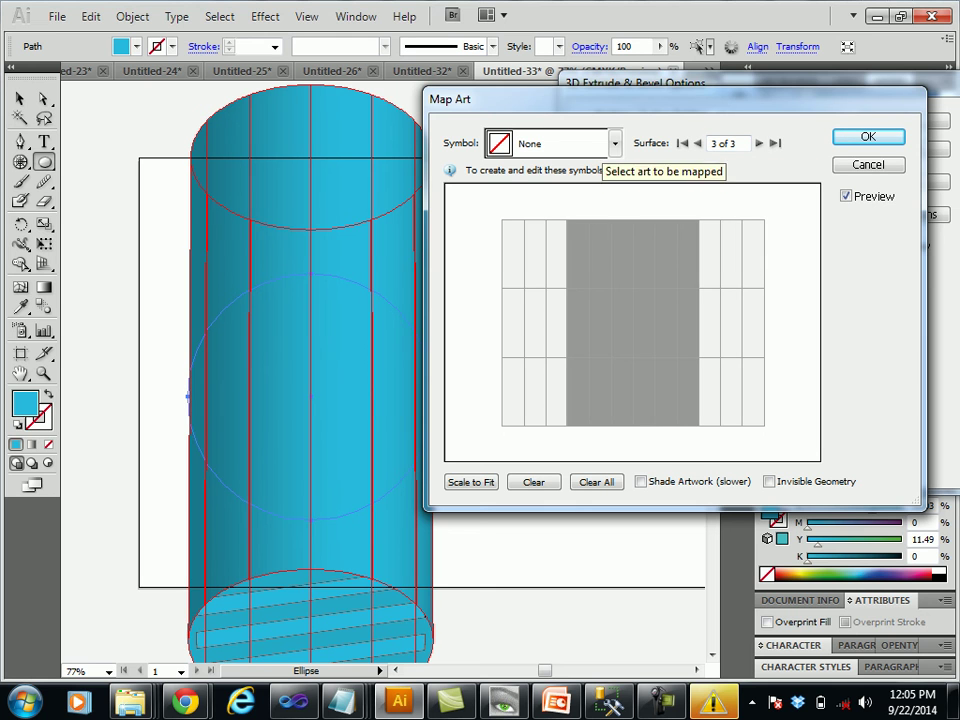
pyautogui.click(614, 143)
pyautogui.scroll(-1, 555, 250)
pyautogui.scroll(-2, 555, 250)
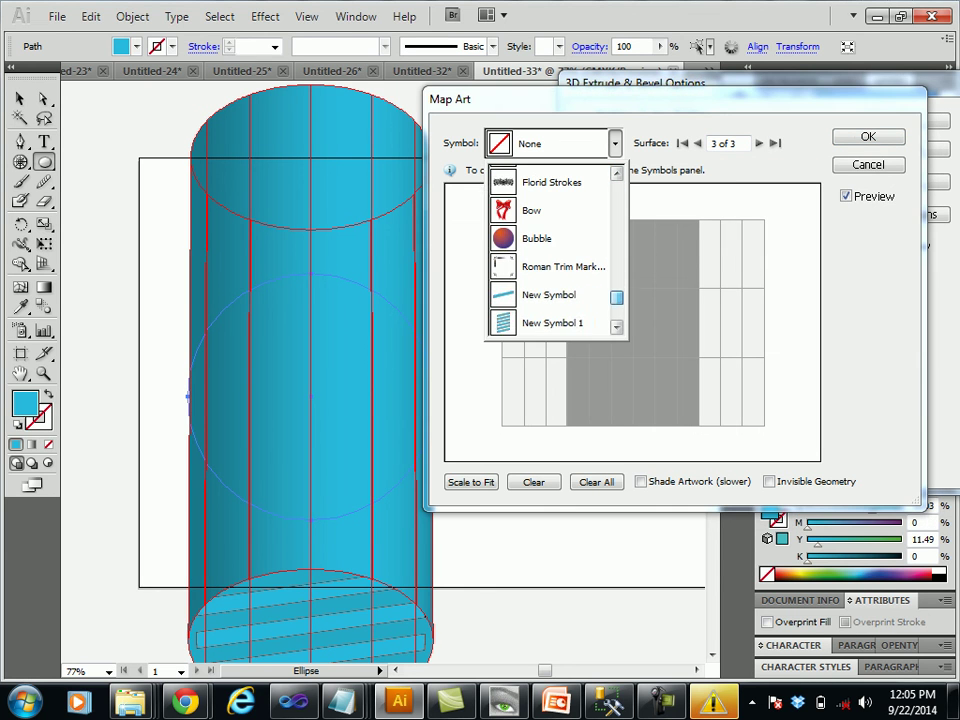
pyautogui.click(552, 322)
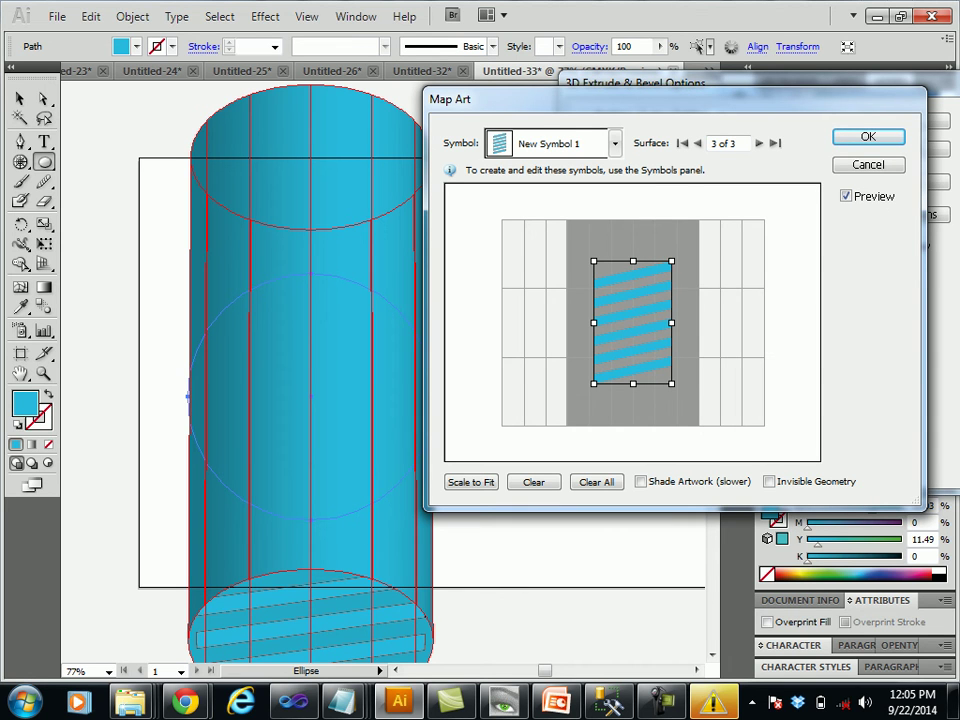
# - Stretch the symbol's box left, right, up and down to fill the whole side surface
pyautogui.moveTo(671, 322); pyautogui.dragTo(702, 322)
pyautogui.moveTo(594, 322); pyautogui.dragTo(566, 322)
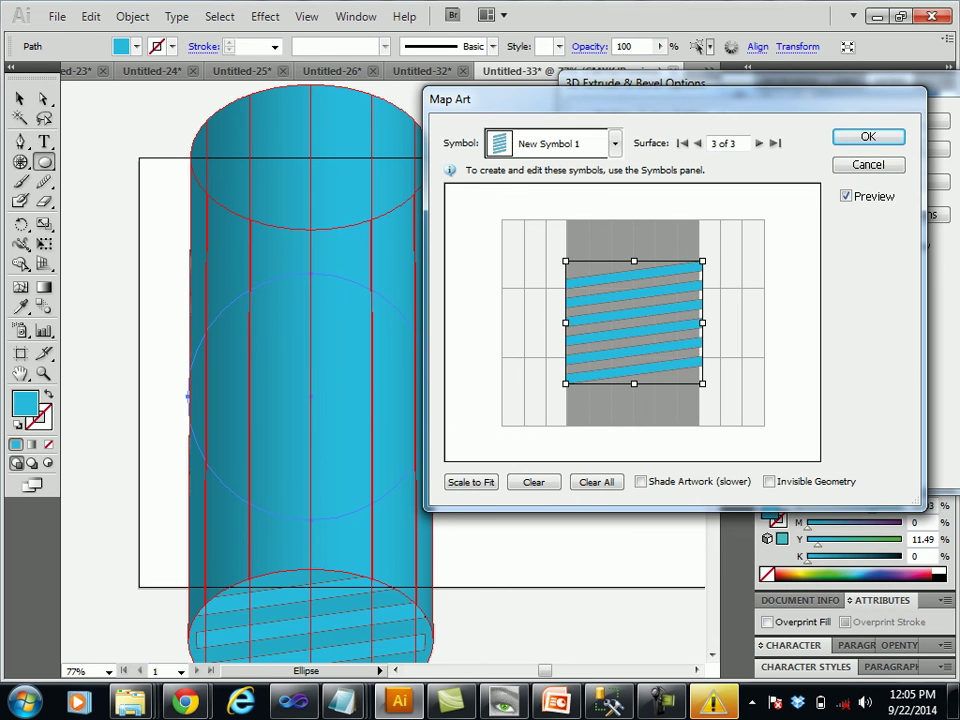
pyautogui.moveTo(634, 383); pyautogui.dragTo(634, 432)
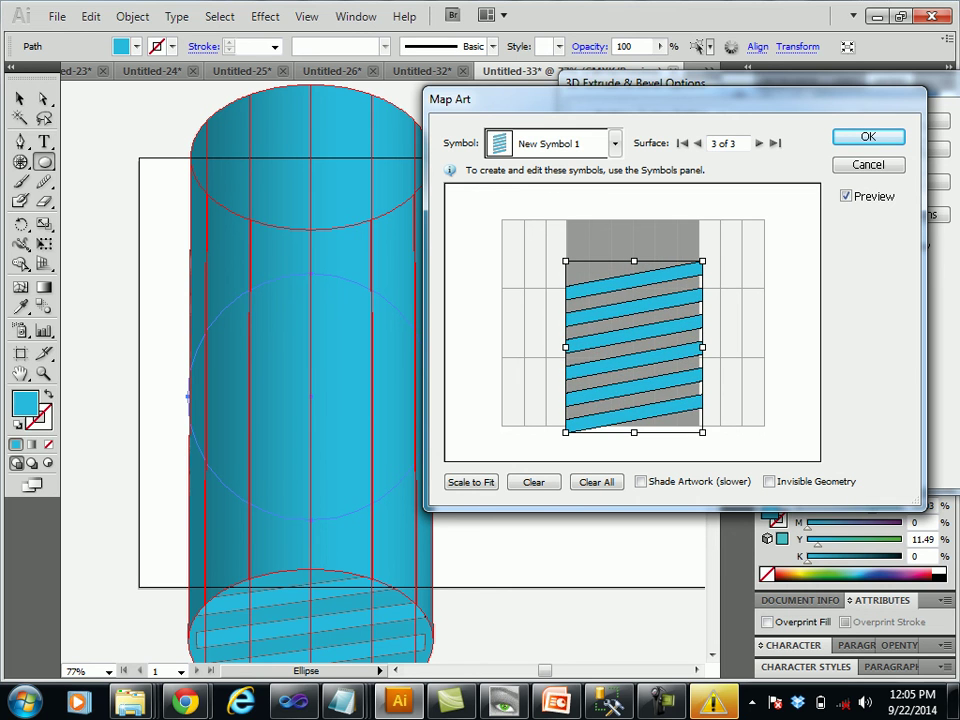
pyautogui.moveTo(634, 261); pyautogui.dragTo(634, 217)
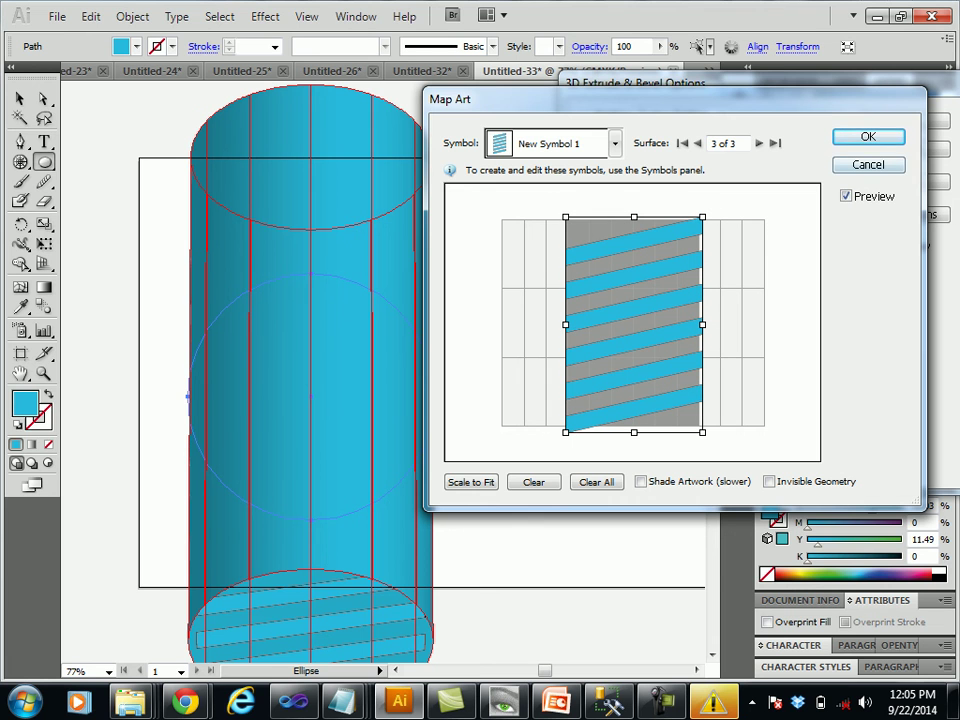
# - Apply the mapping, tilt the cylinder to -22°, 0°, 1° and set perspective to 0°
pyautogui.press('Return')
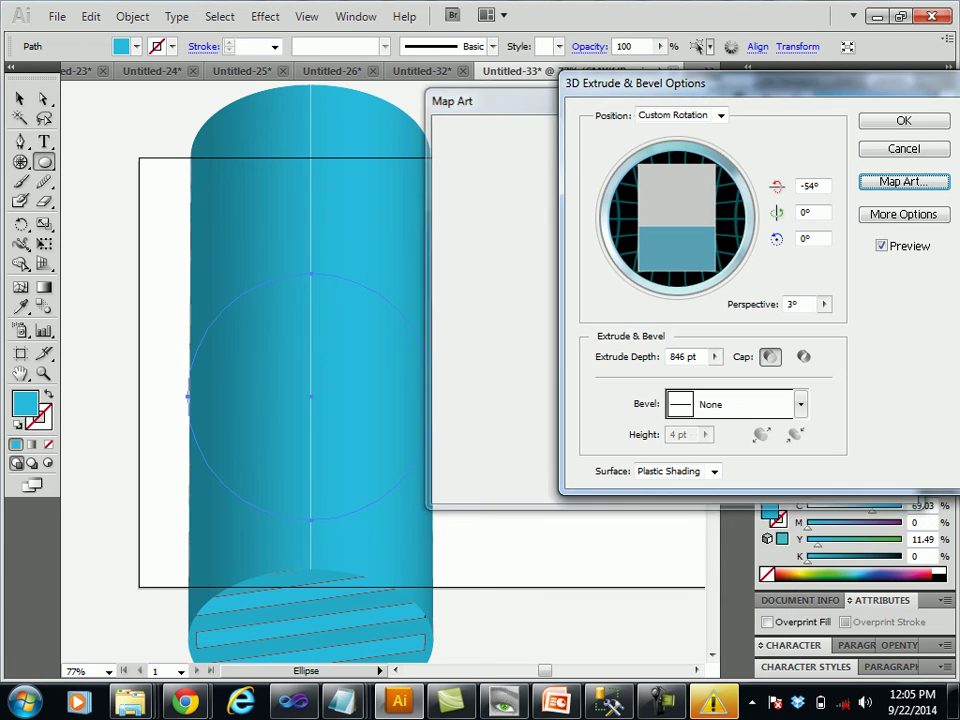
pyautogui.moveTo(680, 235)
pyautogui.mouseDown()
pyautogui.moveTo(668, 200)
pyautogui.moveTo(680, 200)
pyautogui.moveTo(680, 190)
pyautogui.mouseUp()
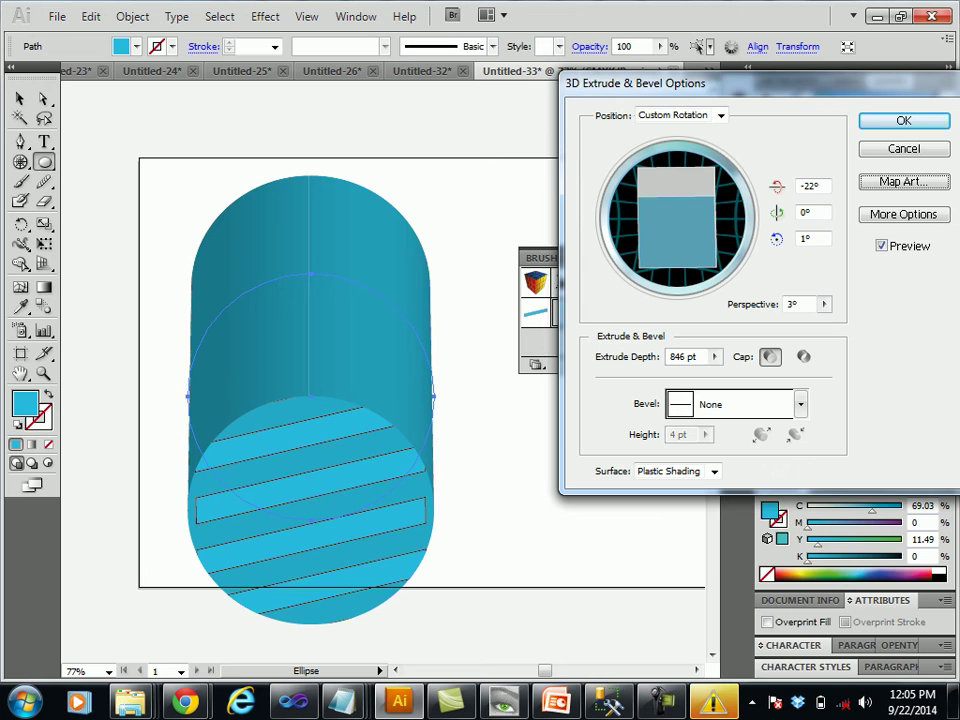
pyautogui.click(824, 304)
pyautogui.moveTo(728, 325); pyautogui.dragTo(722, 325)
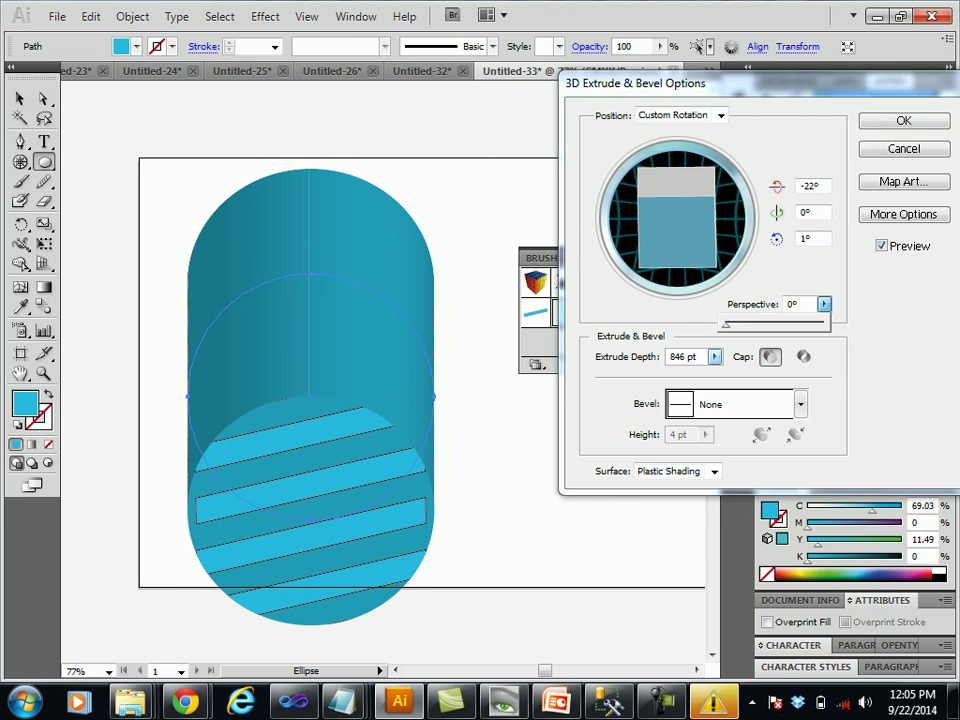
# - Raise the cylinder's extrude depth to 1192 pt
pyautogui.click(714, 356)
pyautogui.moveTo(657, 378)
pyautogui.mouseDown()
pyautogui.moveTo(644, 378)
pyautogui.moveTo(674, 378)
pyautogui.mouseUp()
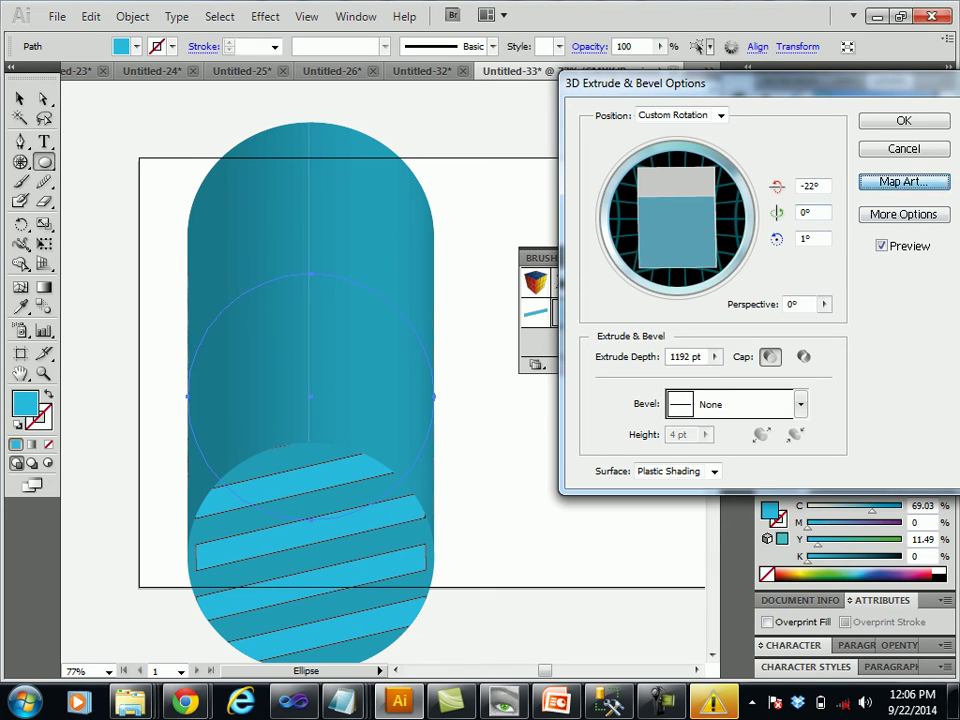
pyautogui.click(903, 181)
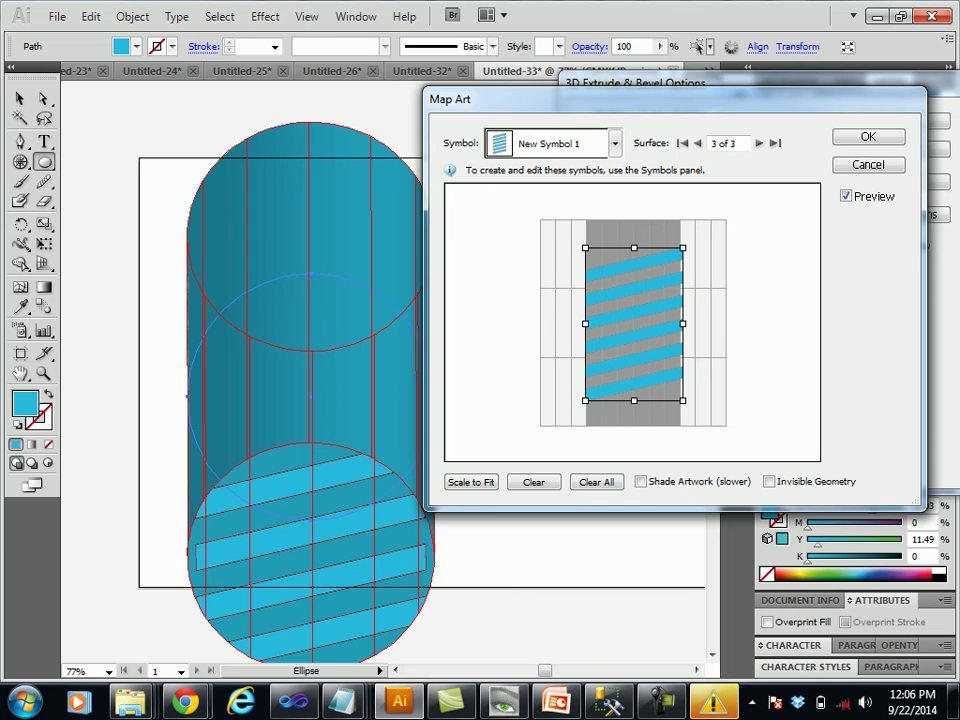
# - Turn on Shade Artwork and Invisible Geometry so only shaded stripes remain visible
pyautogui.click(615, 143)
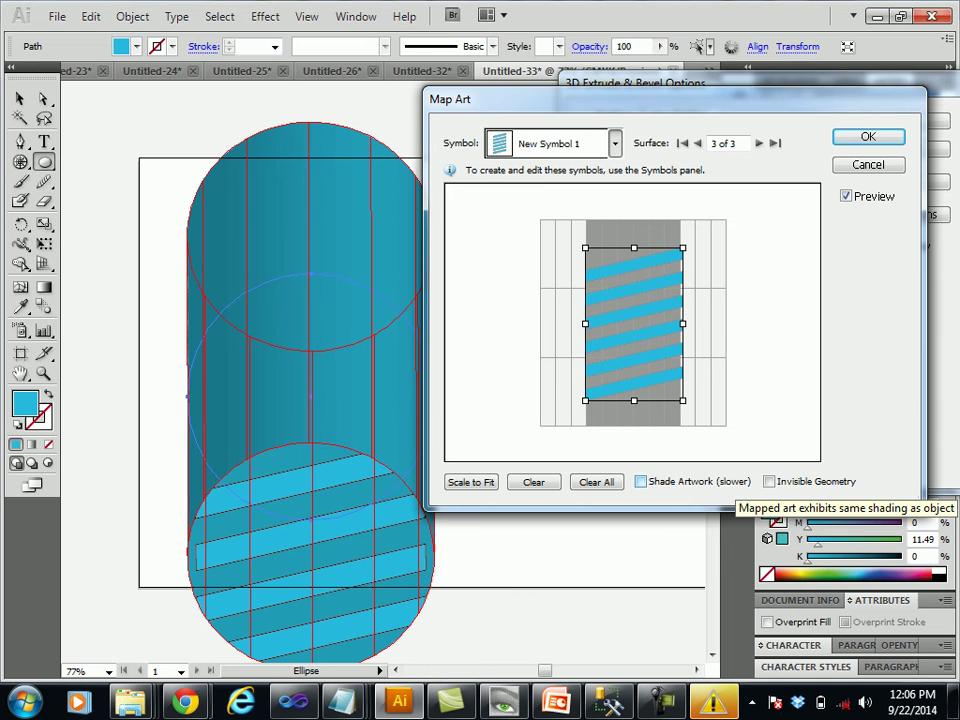
pyautogui.click(641, 481)
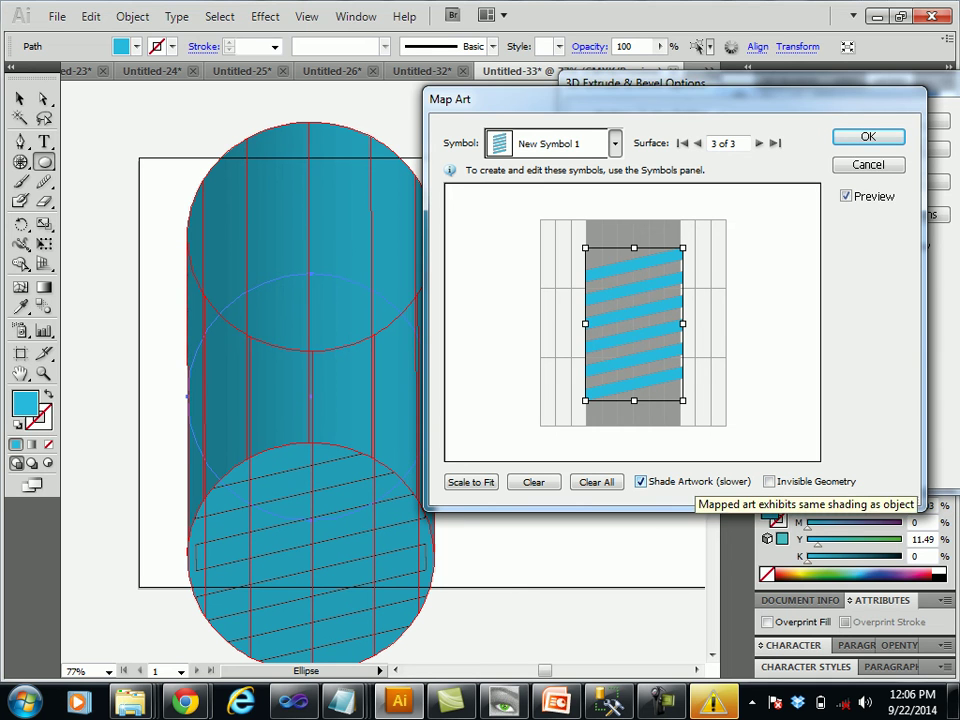
pyautogui.click(769, 481)
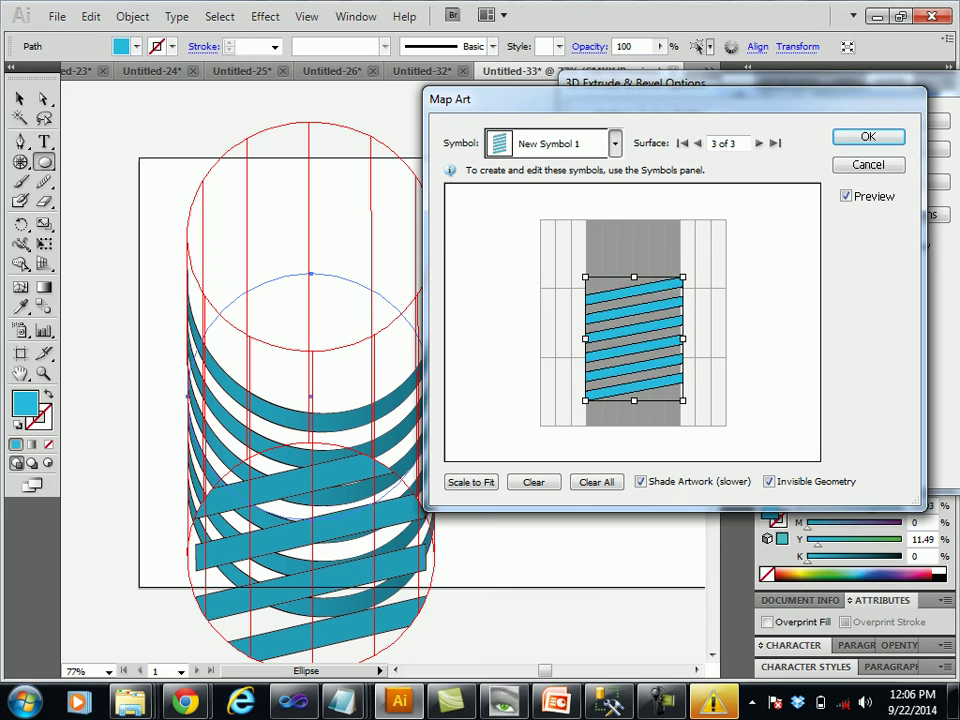
# - Rotate the stripes about 15° counterclockwise, raise them and stretch them taller on surface 3
pyautogui.moveTo(634, 247); pyautogui.dragTo(634, 272)
pyautogui.moveTo(634, 335)
pyautogui.mouseDown()
pyautogui.moveTo(628, 276)
pyautogui.moveTo(630, 339)
pyautogui.mouseUp()
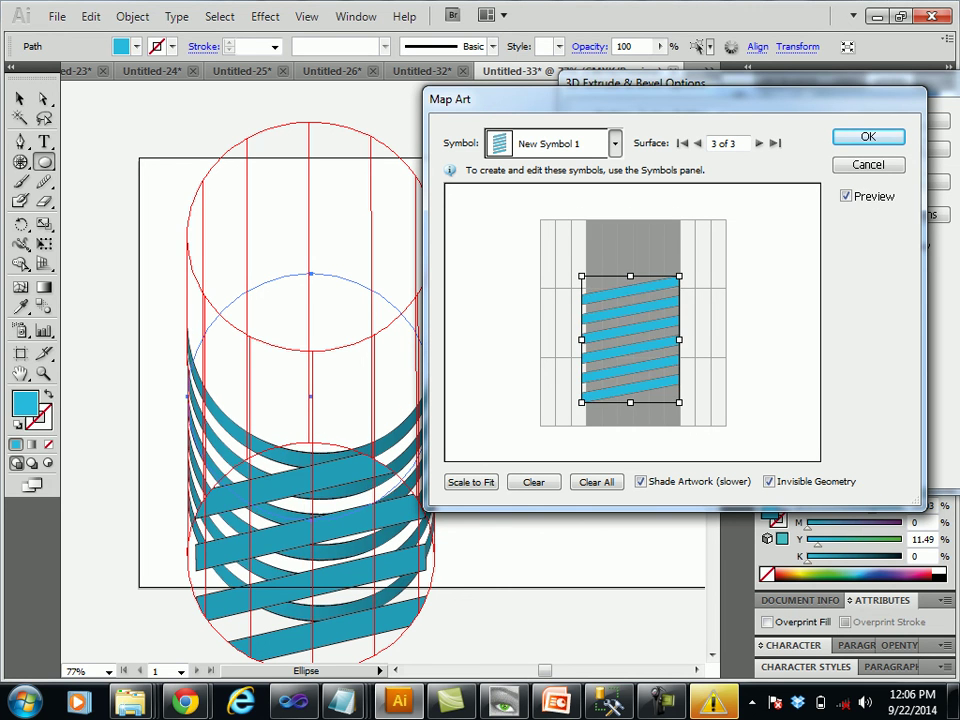
pyautogui.moveTo(686, 408); pyautogui.dragTo(700, 392)
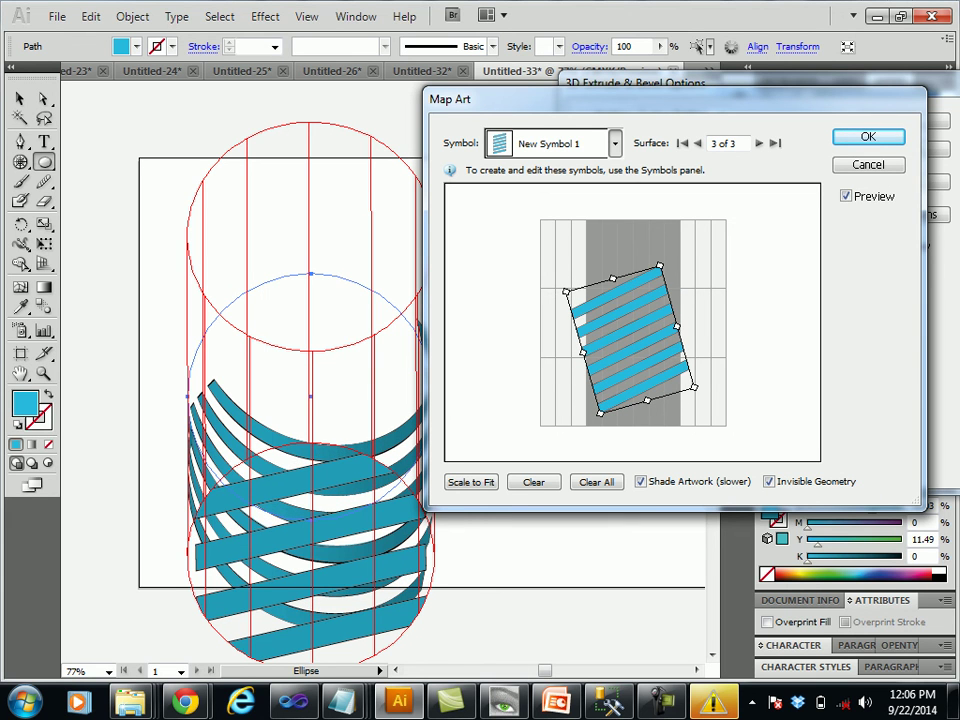
pyautogui.moveTo(630, 340); pyautogui.dragTo(630, 303)
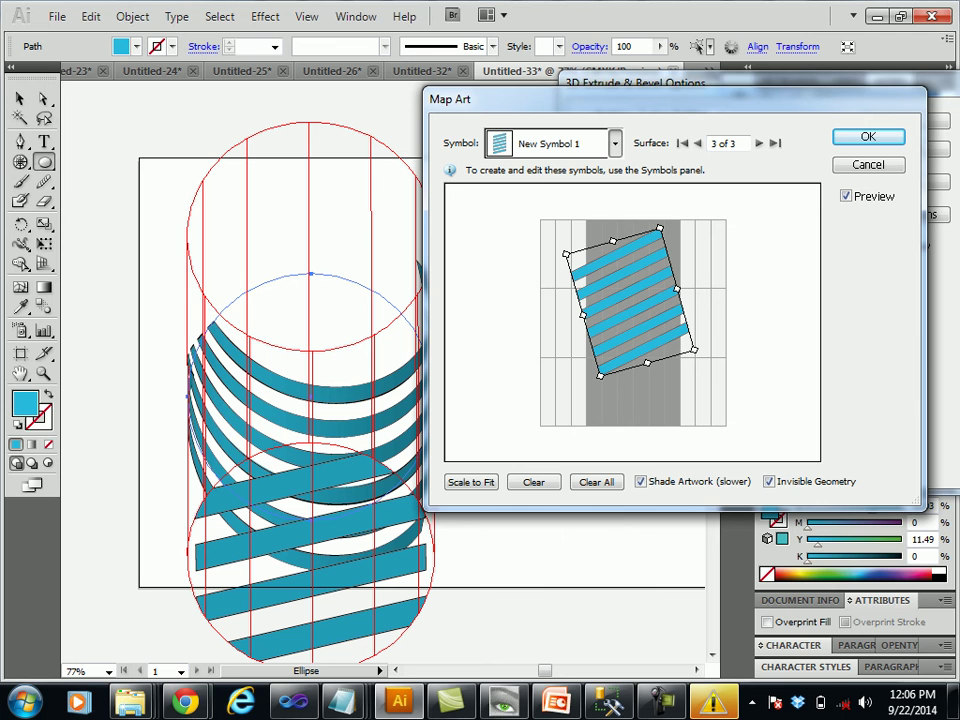
pyautogui.moveTo(647, 362); pyautogui.dragTo(664, 423)
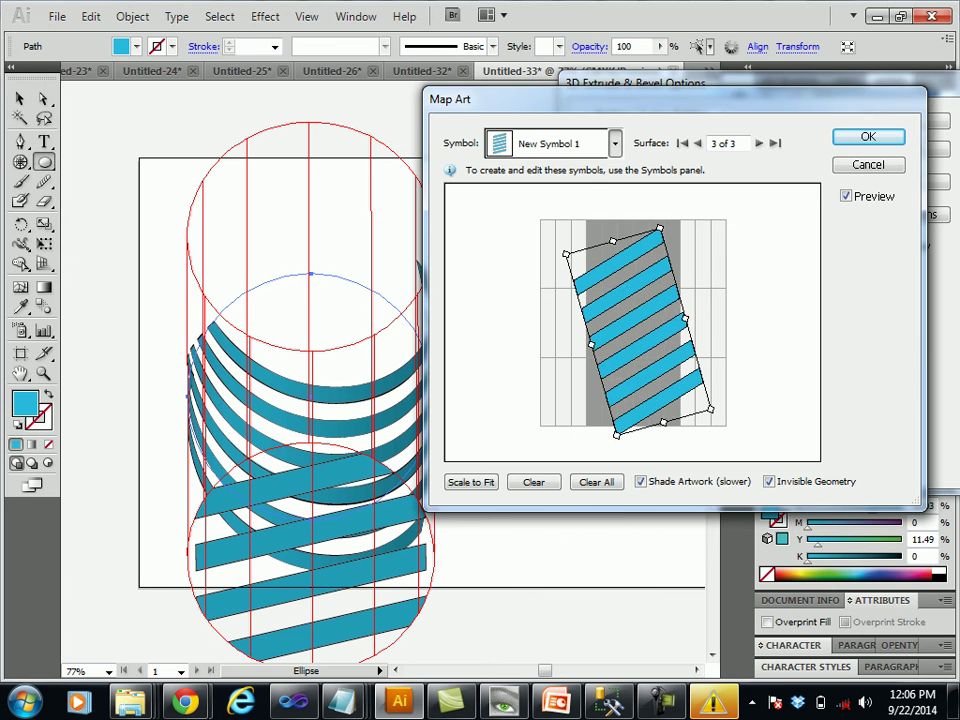
pyautogui.moveTo(630, 330); pyautogui.dragTo(630, 302)
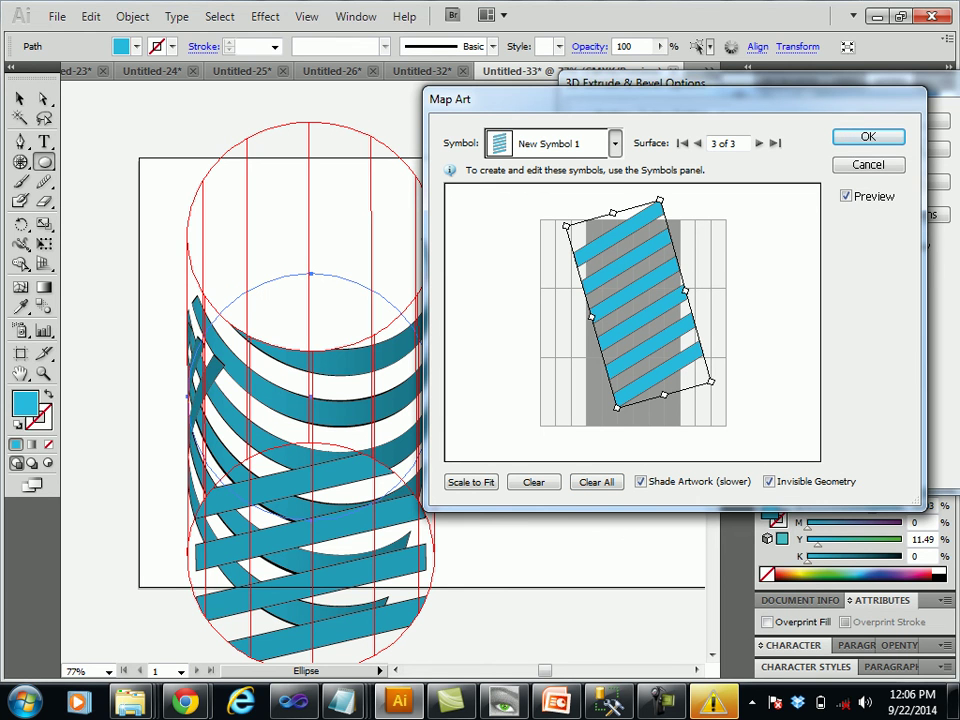
pyautogui.moveTo(664, 395); pyautogui.dragTo(672, 427)
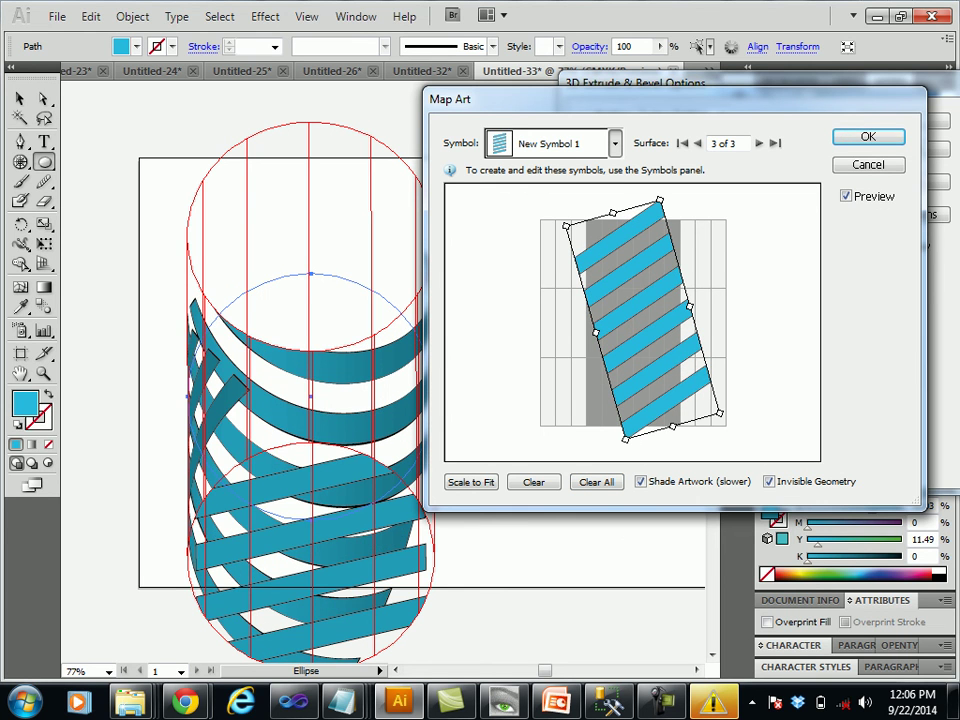
# - Widen the striped symbol to both sides and reposition it so broad ribbons wrap around
pyautogui.moveTo(596, 332); pyautogui.dragTo(571, 338)
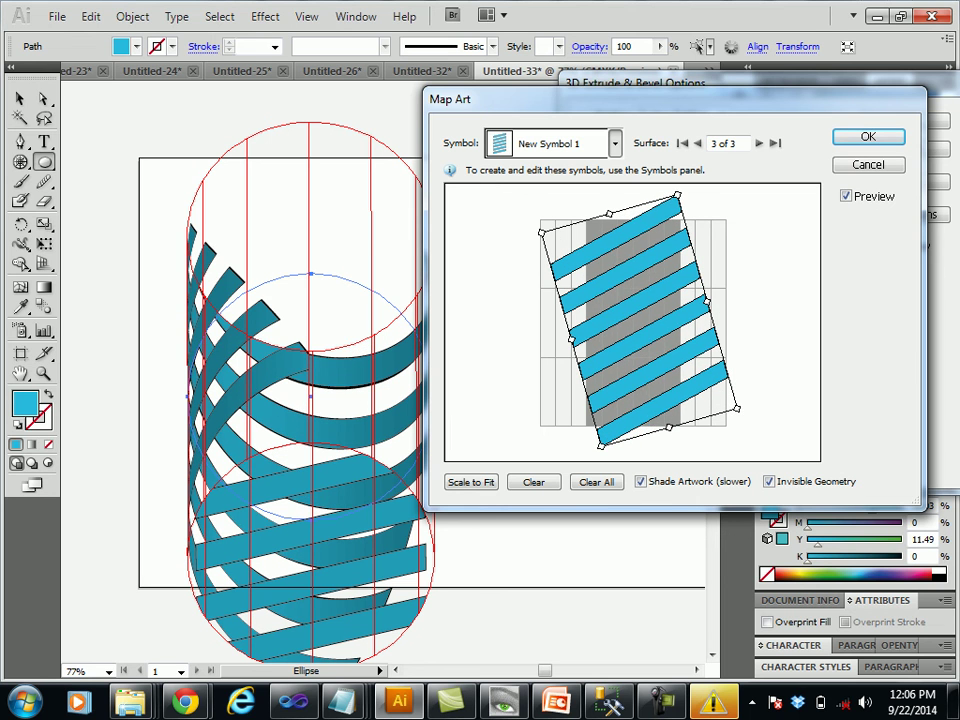
pyautogui.moveTo(638, 320); pyautogui.dragTo(600, 331)
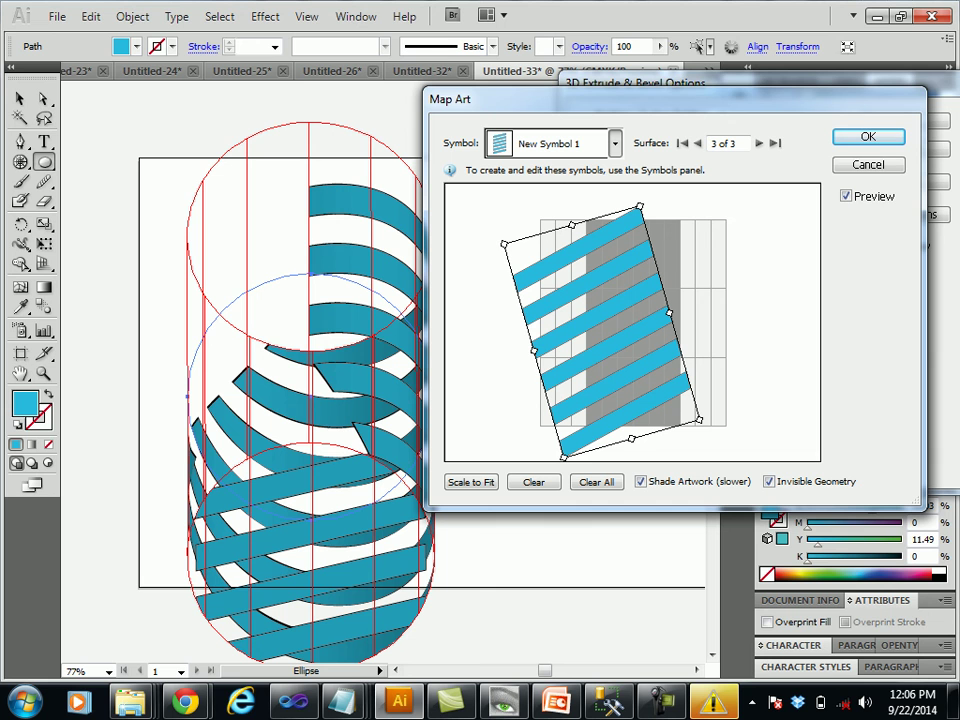
pyautogui.moveTo(534, 350); pyautogui.dragTo(521, 354)
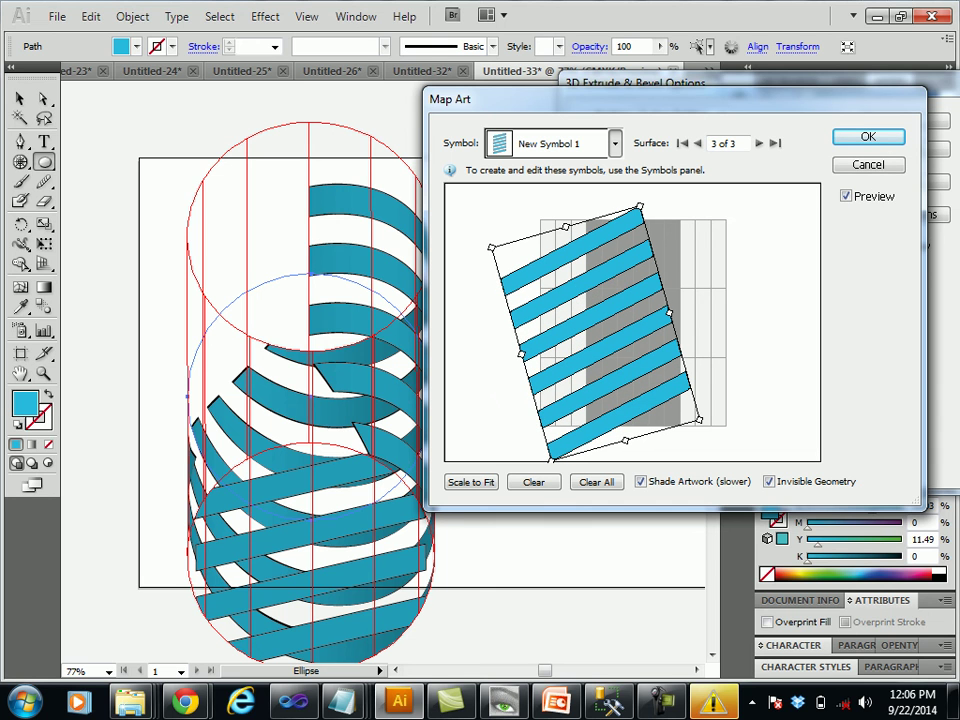
pyautogui.moveTo(668, 313); pyautogui.dragTo(746, 291)
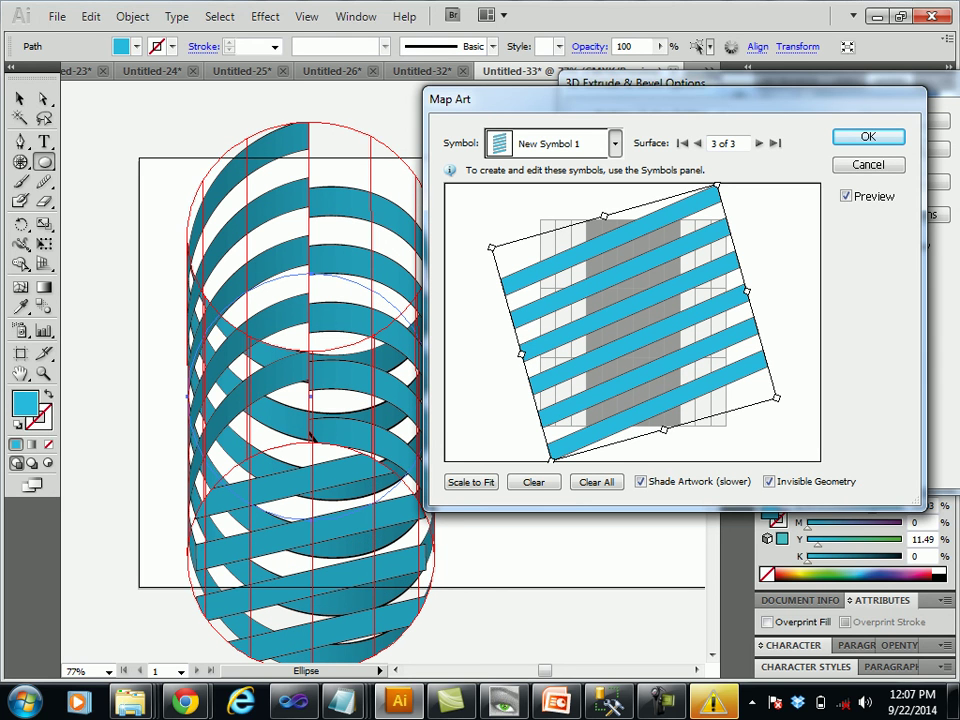
pyautogui.moveTo(664, 429); pyautogui.dragTo(670, 451)
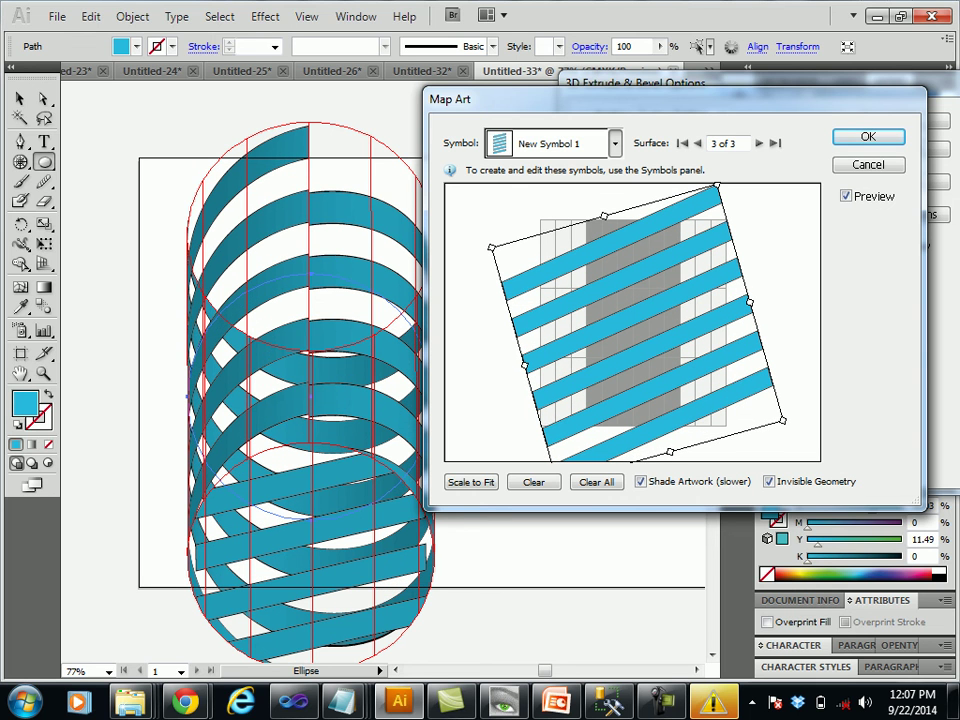
pyautogui.moveTo(640, 320)
pyautogui.mouseDown()
pyautogui.moveTo(647, 338)
pyautogui.moveTo(661, 303)
pyautogui.mouseUp()
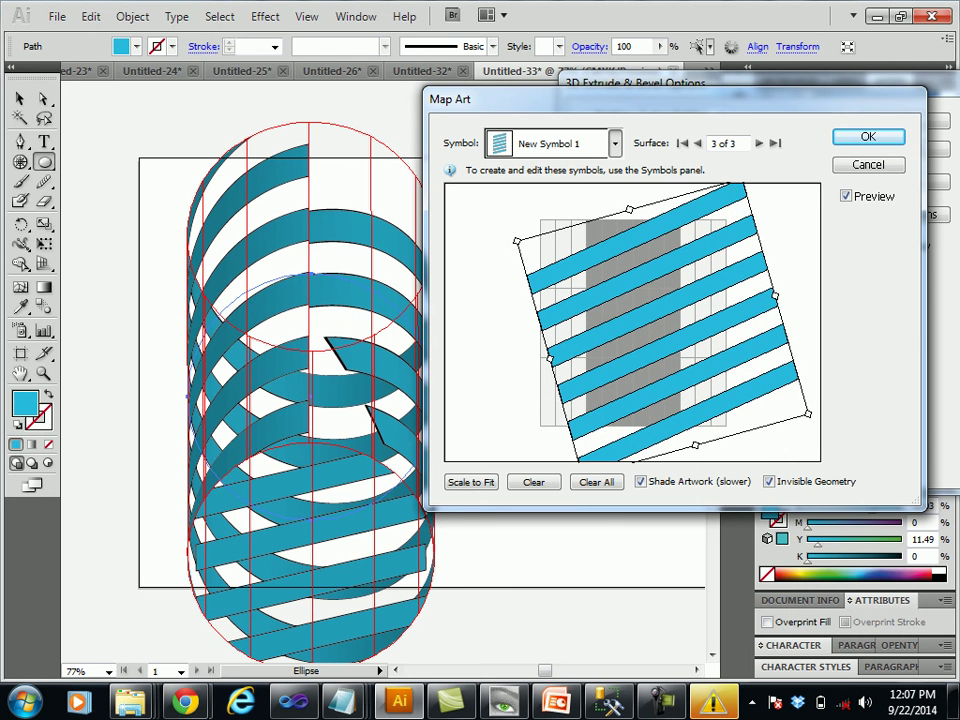
pyautogui.moveTo(549, 357); pyautogui.dragTo(533, 362)
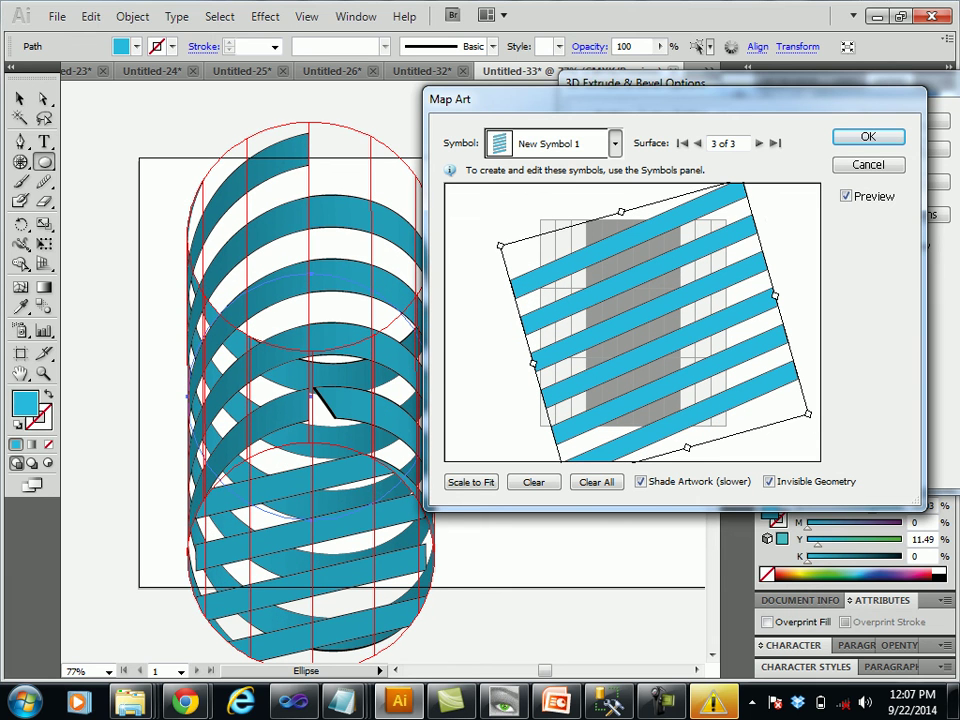
# - Apply the mapping and tilt the cylinder to about -58°, -5°, 1°
pyautogui.press('Return')
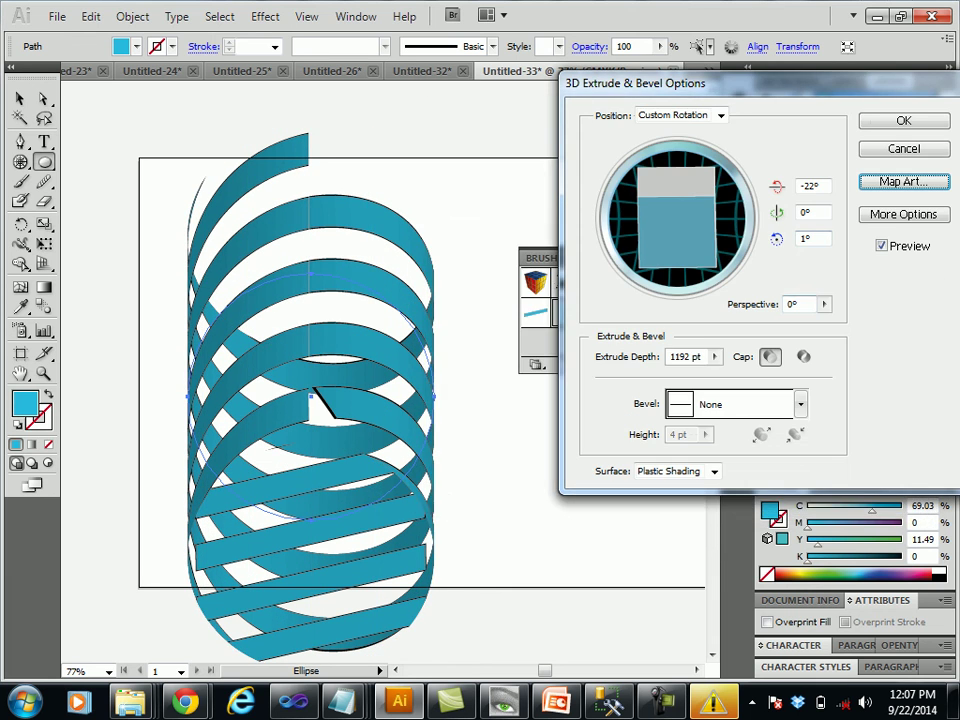
pyautogui.moveTo(676, 205); pyautogui.dragTo(680, 235)
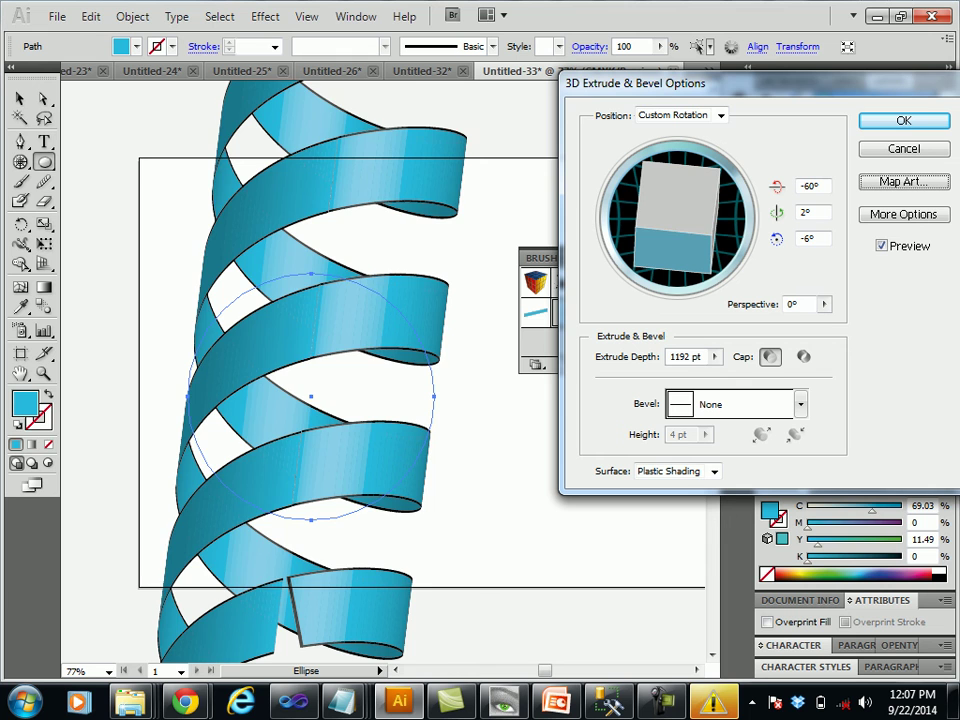
pyautogui.moveTo(676, 215); pyautogui.dragTo(692, 218)
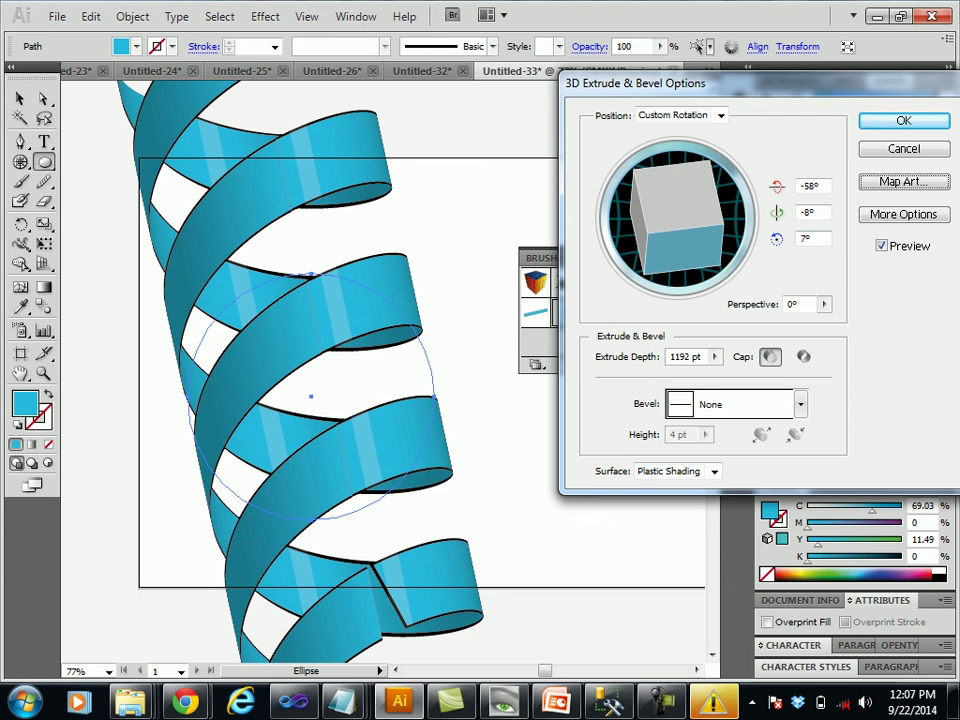
pyautogui.press('Down')
pyautogui.press('Down')
pyautogui.press('Down')
pyautogui.press('Down')
pyautogui.press('Down')
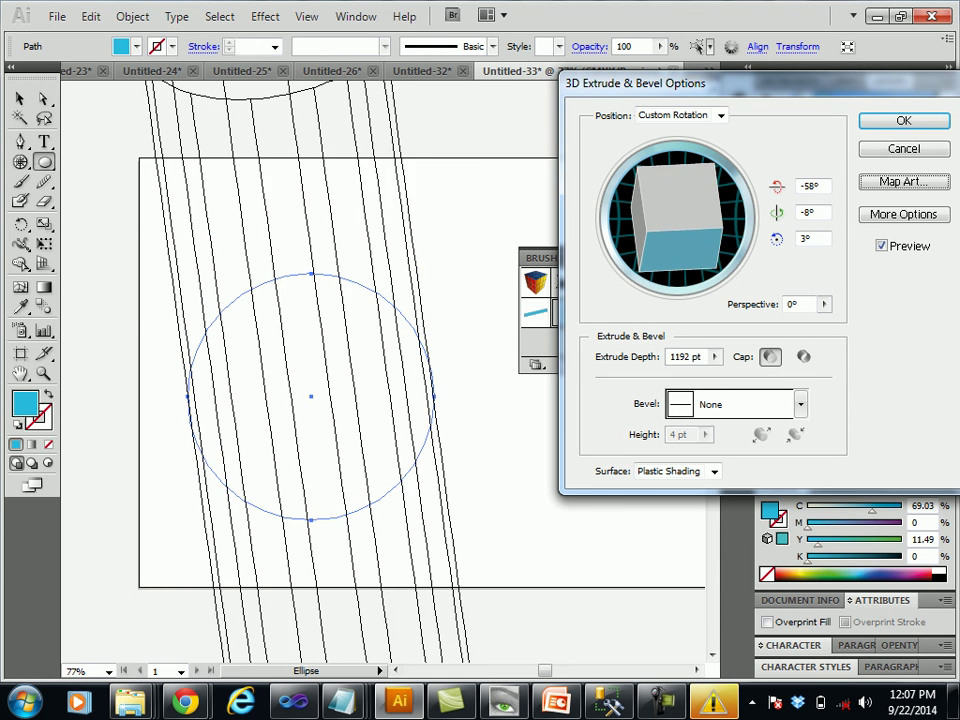
pyautogui.moveTo(676, 215); pyautogui.dragTo(678, 210)
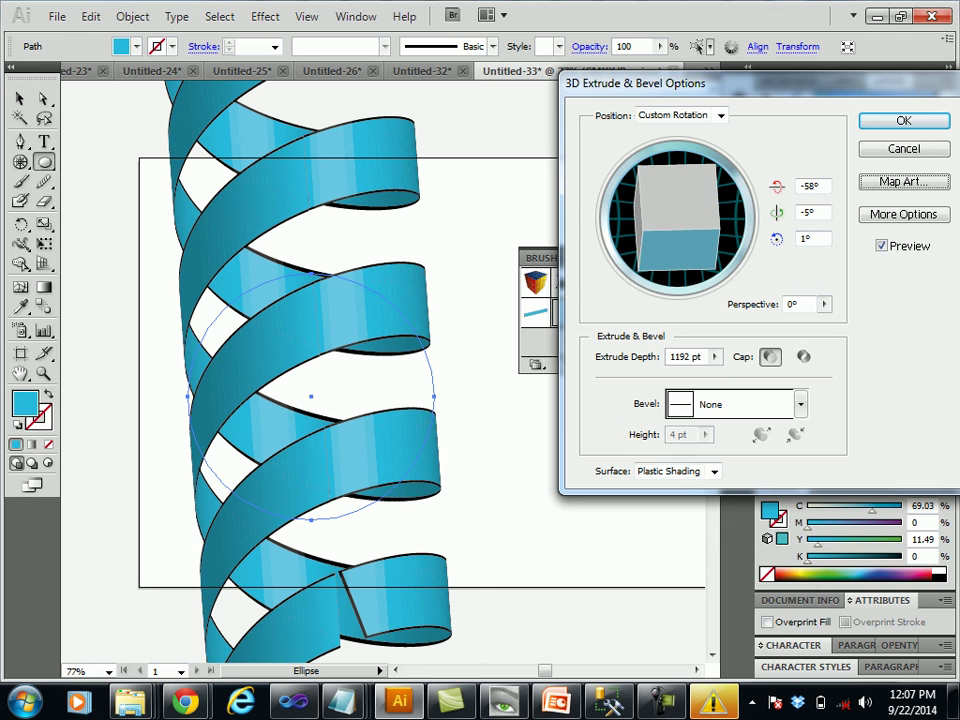
pyautogui.click(904, 181)
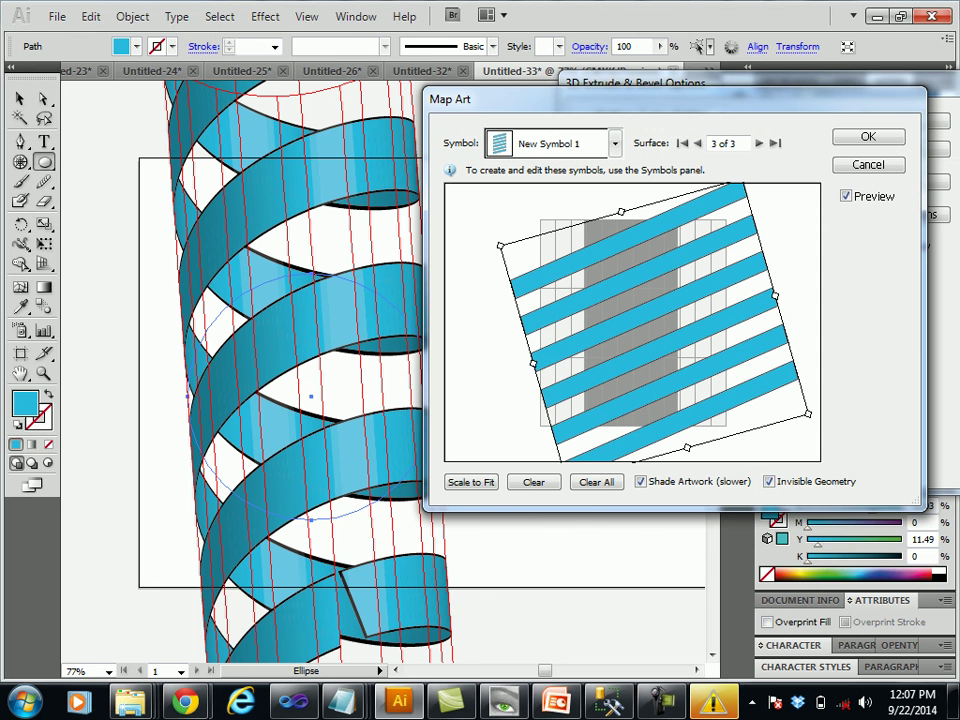
# - Rotate the symbol slightly clockwise, shift it and stretch it taller at top and bottom
pyautogui.moveTo(654, 330); pyautogui.dragTo(646, 303)
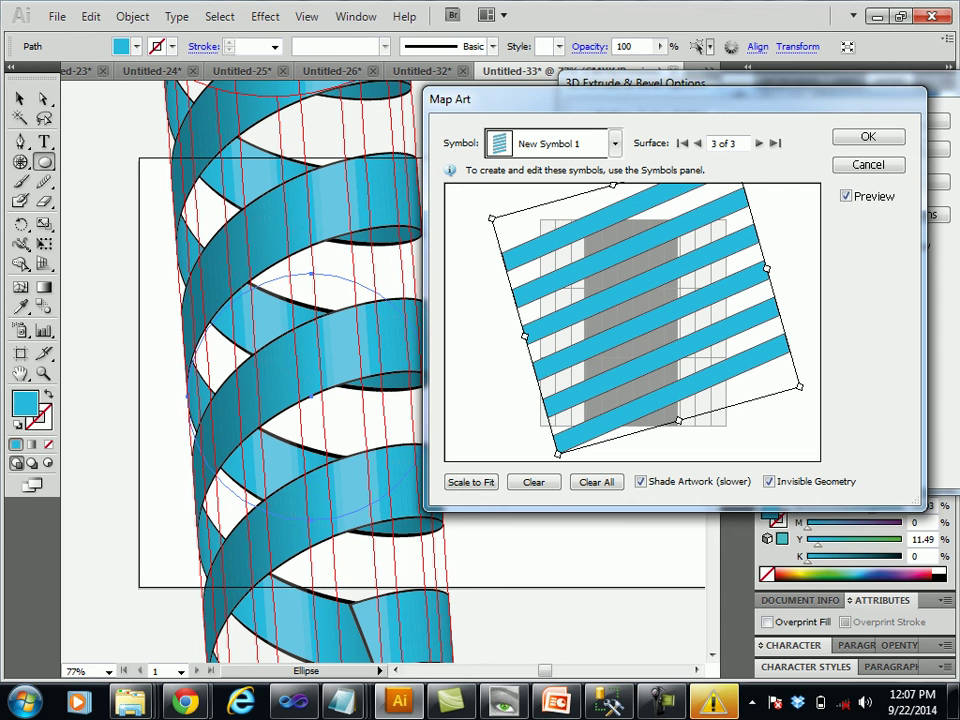
pyautogui.moveTo(803, 390); pyautogui.dragTo(721, 340)
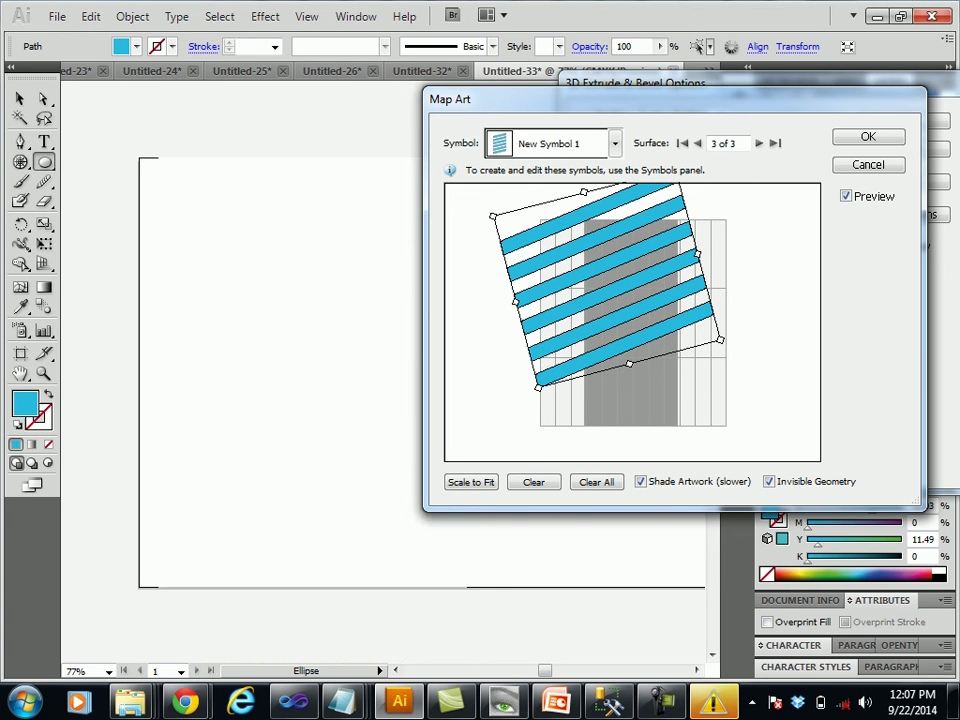
pyautogui.moveTo(606, 288); pyautogui.dragTo(618, 334)
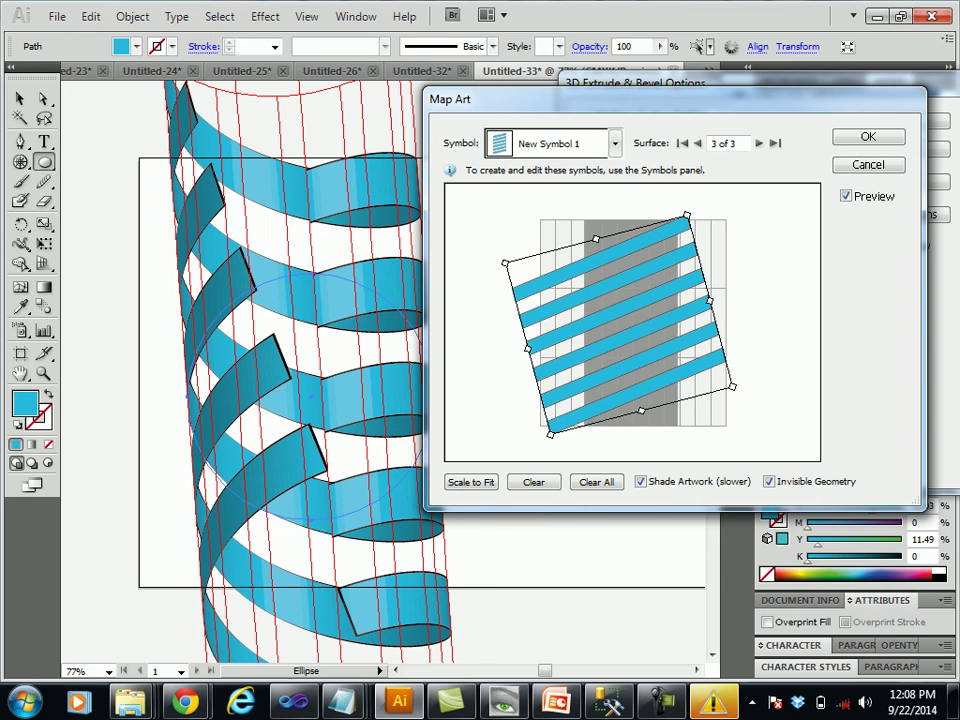
pyautogui.moveTo(640, 410); pyautogui.dragTo(651, 447)
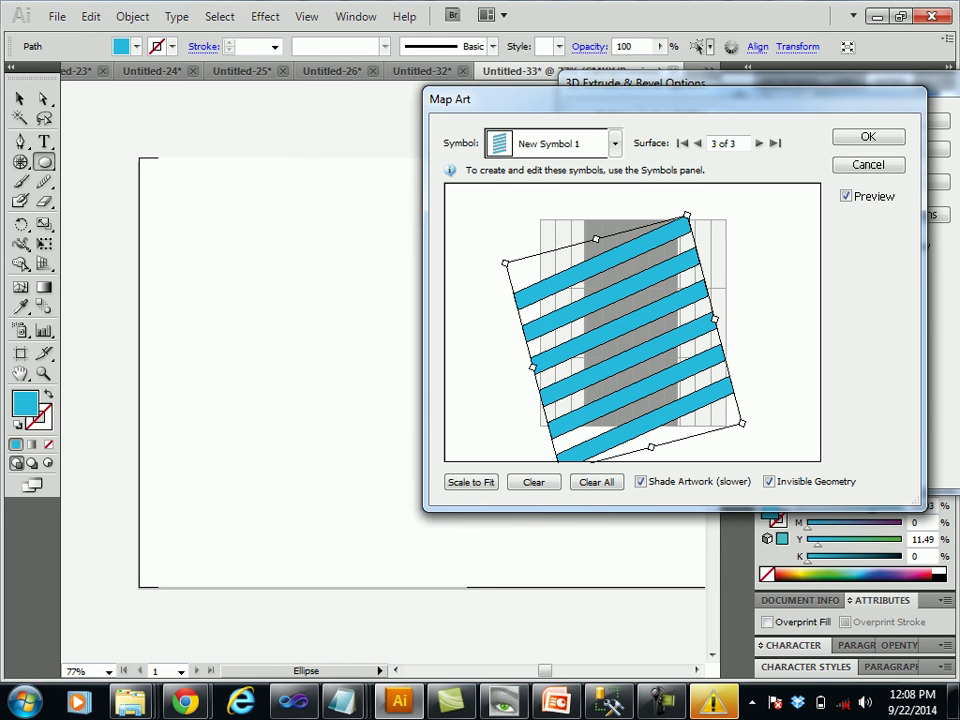
pyautogui.moveTo(596, 239); pyautogui.dragTo(589, 212)
pyautogui.moveTo(615, 320); pyautogui.dragTo(611, 305)
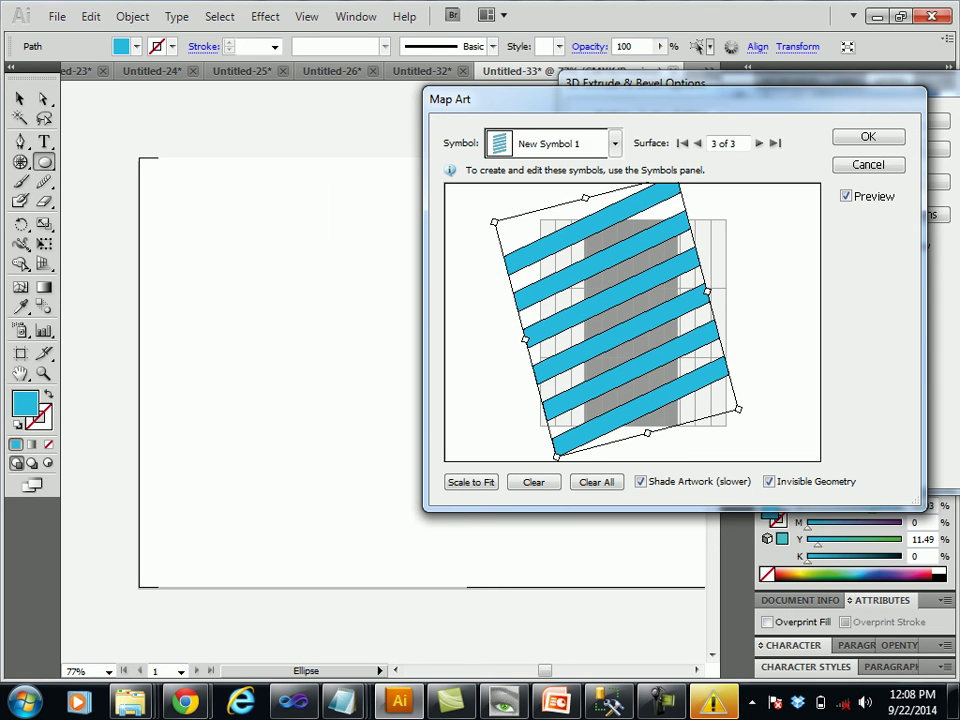
pyautogui.moveTo(648, 433); pyautogui.dragTo(659, 471)
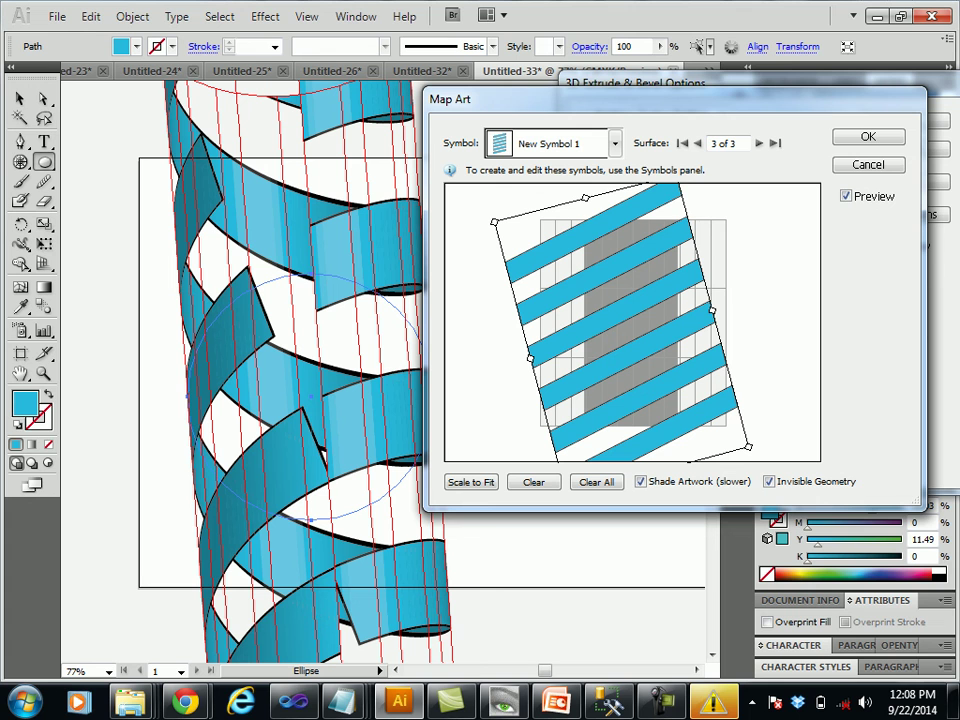
# - Widen the symbol on both sides and toward the lower right to spread the stripes
pyautogui.moveTo(712, 311); pyautogui.dragTo(746, 300)
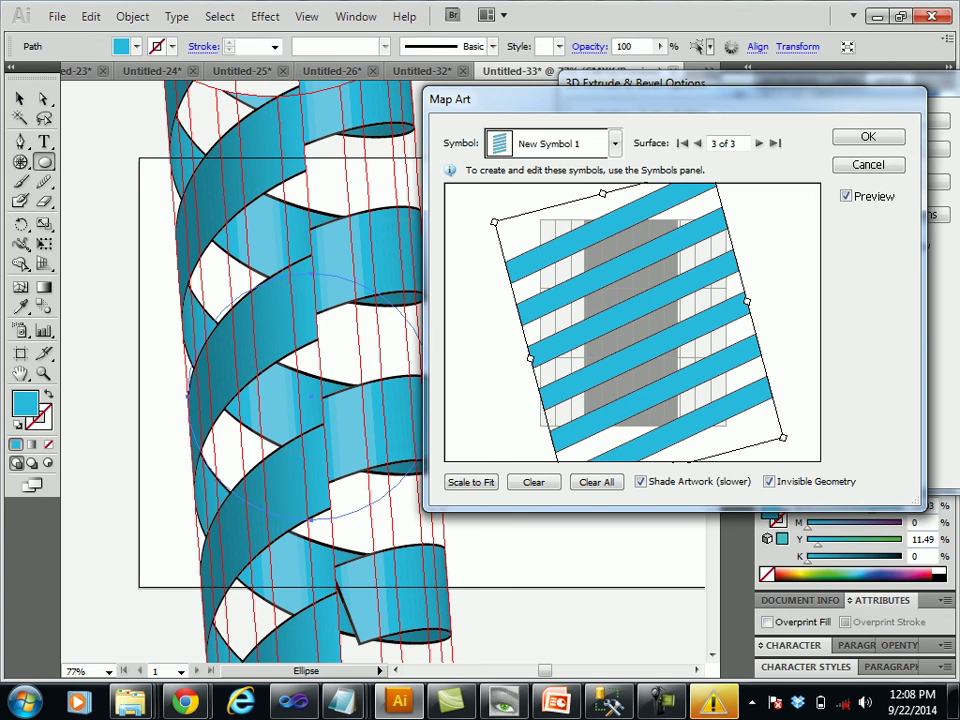
pyautogui.moveTo(640, 320); pyautogui.dragTo(636, 308)
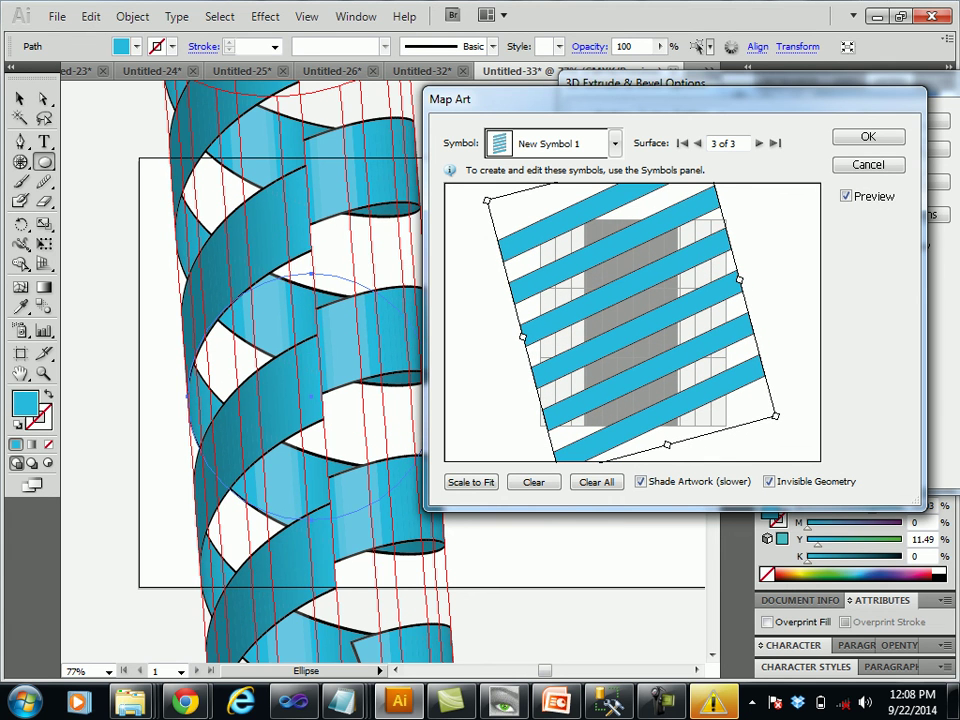
pyautogui.moveTo(775, 415); pyautogui.dragTo(779, 432)
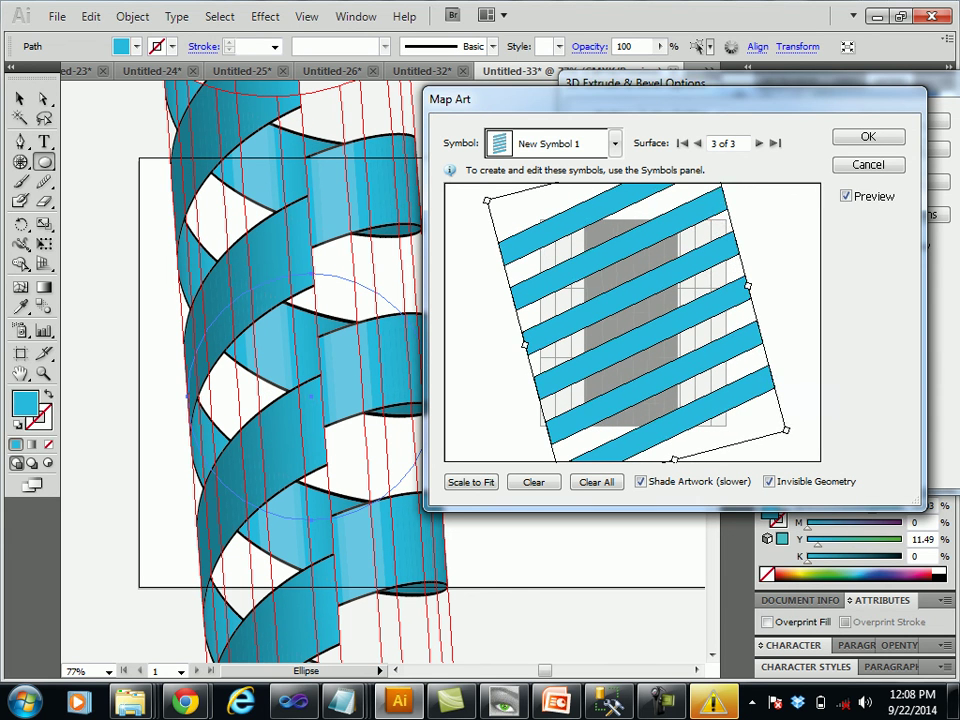
pyautogui.moveTo(779, 432); pyautogui.dragTo(803, 426)
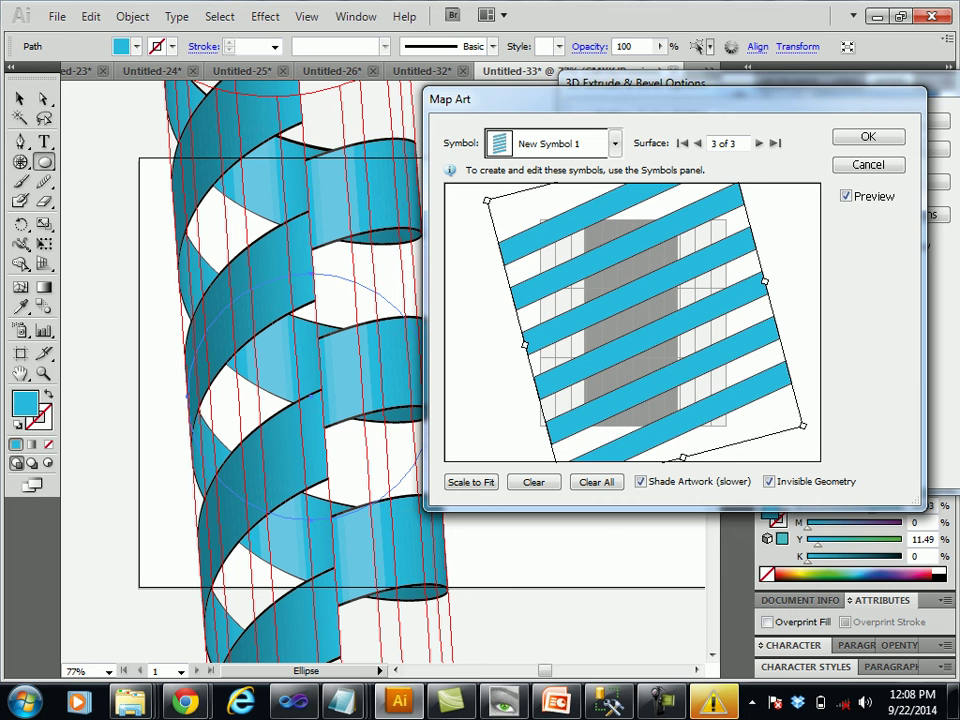
pyautogui.moveTo(765, 282); pyautogui.dragTo(785, 275)
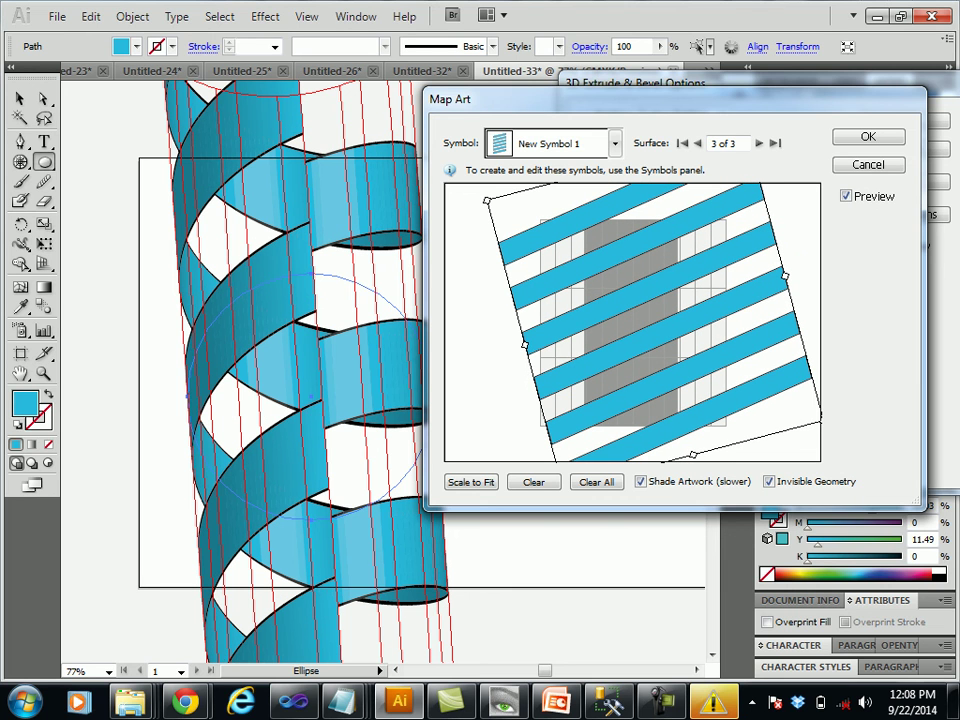
pyautogui.moveTo(525, 346); pyautogui.dragTo(505, 350)
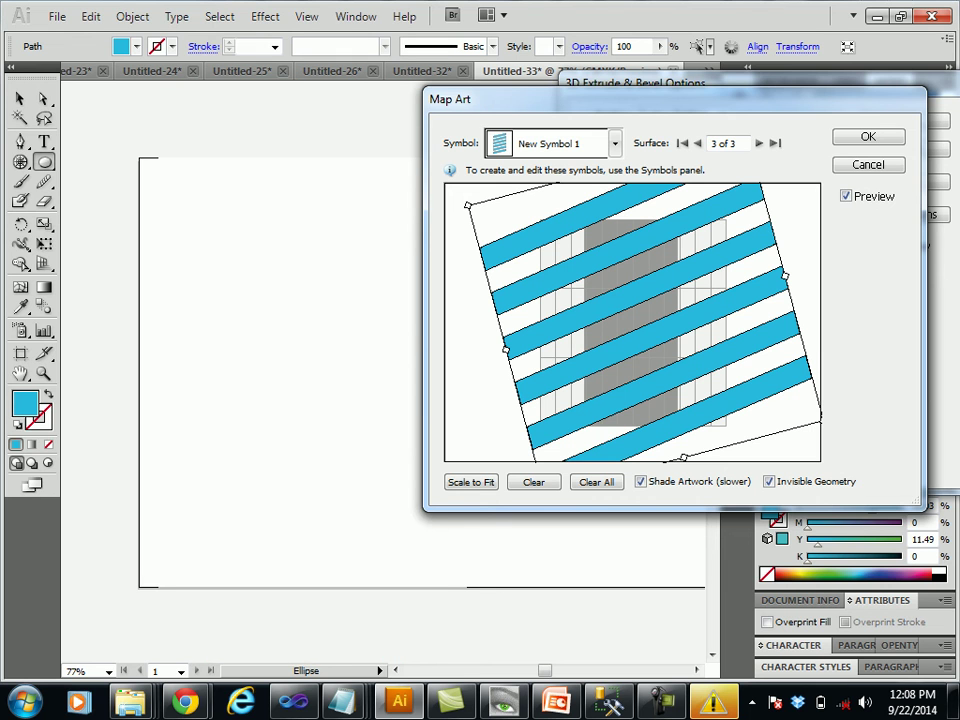
# - Reposition the striped symbol vertically on surface 3 and shorten it from the bottom
pyautogui.moveTo(640, 320); pyautogui.dragTo(634, 302)
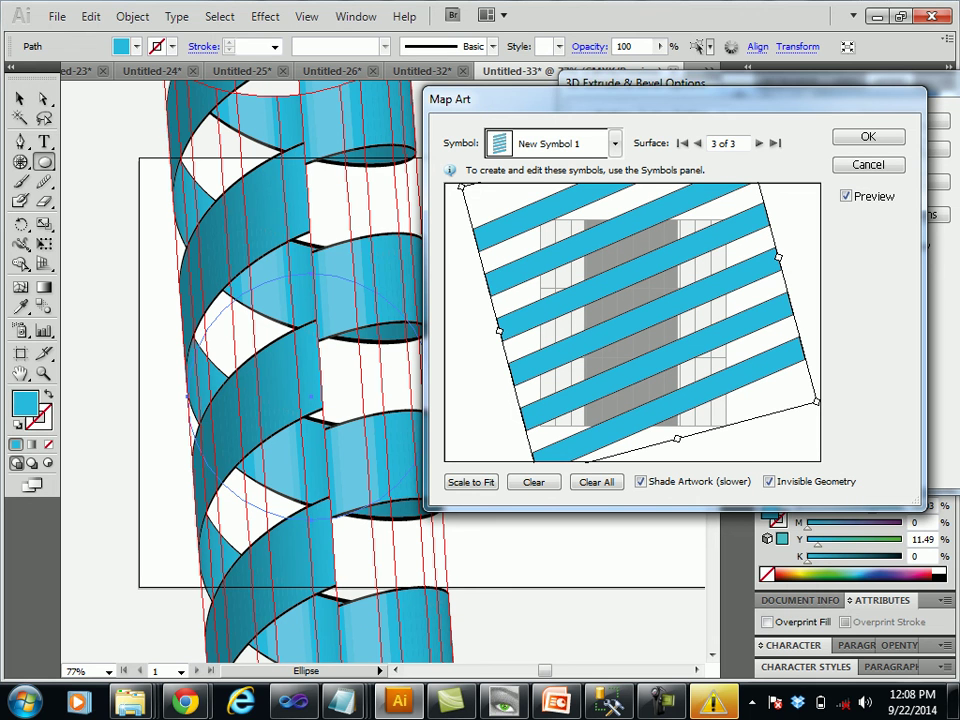
pyautogui.moveTo(640, 320); pyautogui.dragTo(645, 338)
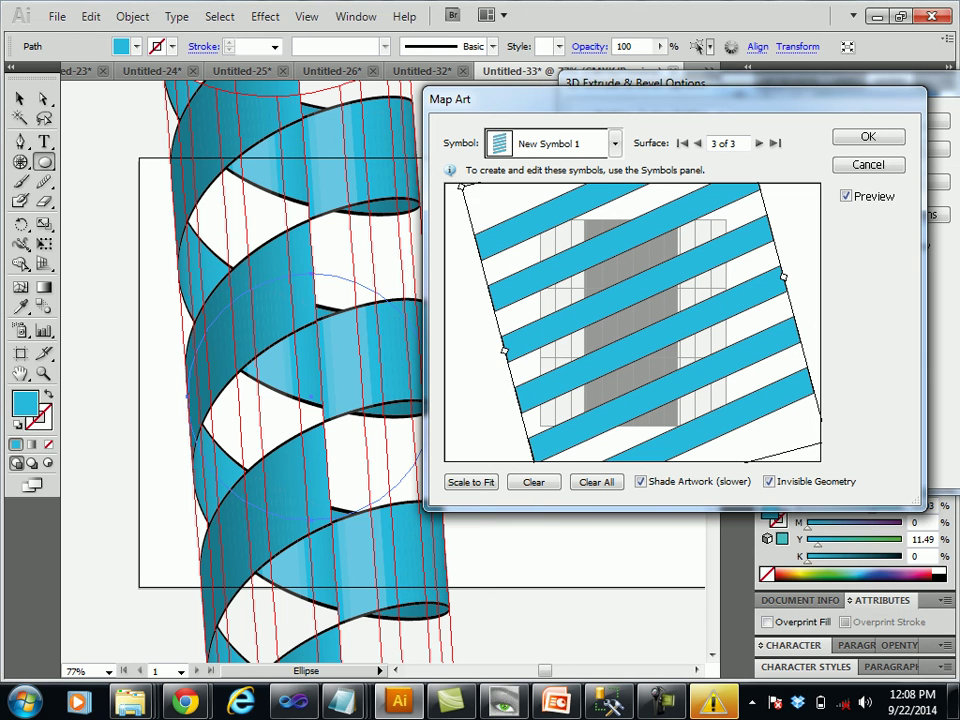
pyautogui.moveTo(640, 320); pyautogui.dragTo(629, 286)
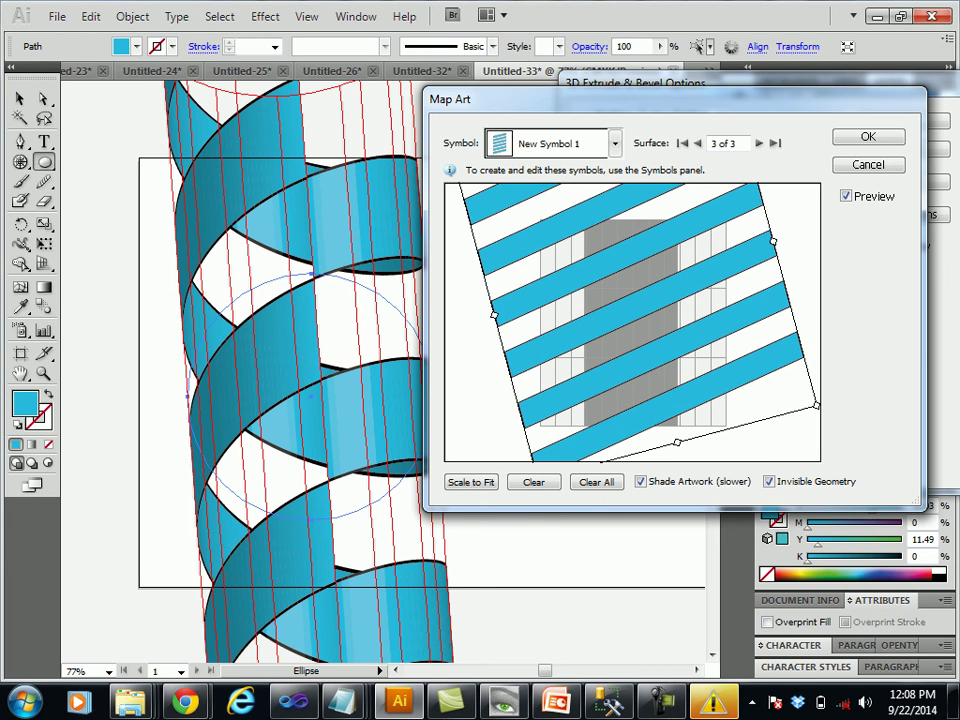
pyautogui.moveTo(640, 320); pyautogui.dragTo(629, 278)
pyautogui.moveTo(657, 368); pyautogui.dragTo(655, 363)
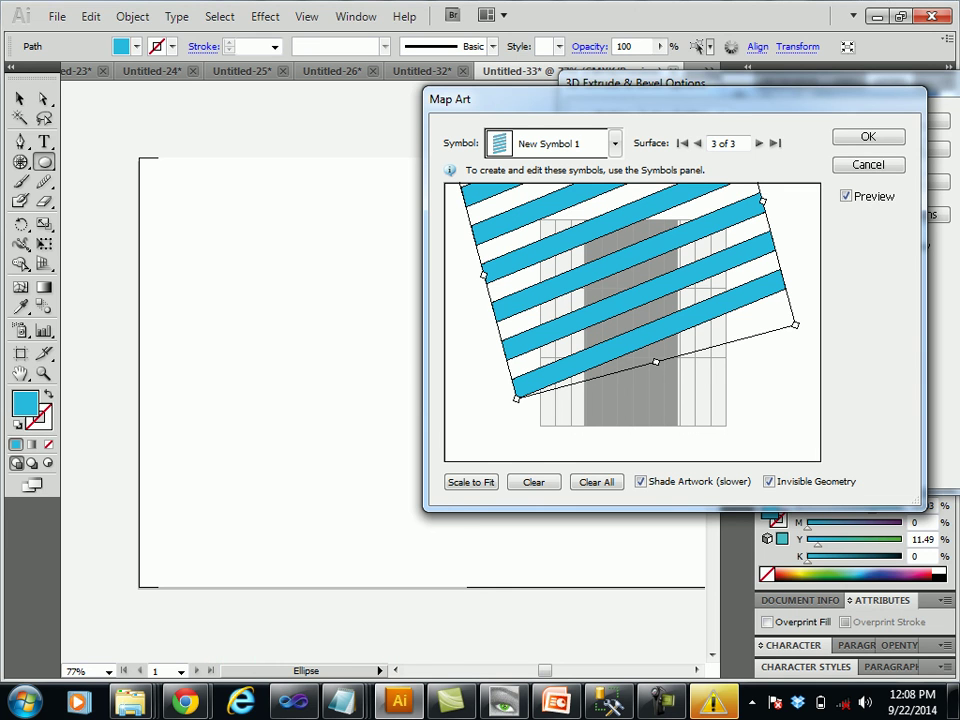
pyautogui.moveTo(640, 300); pyautogui.dragTo(653, 358)
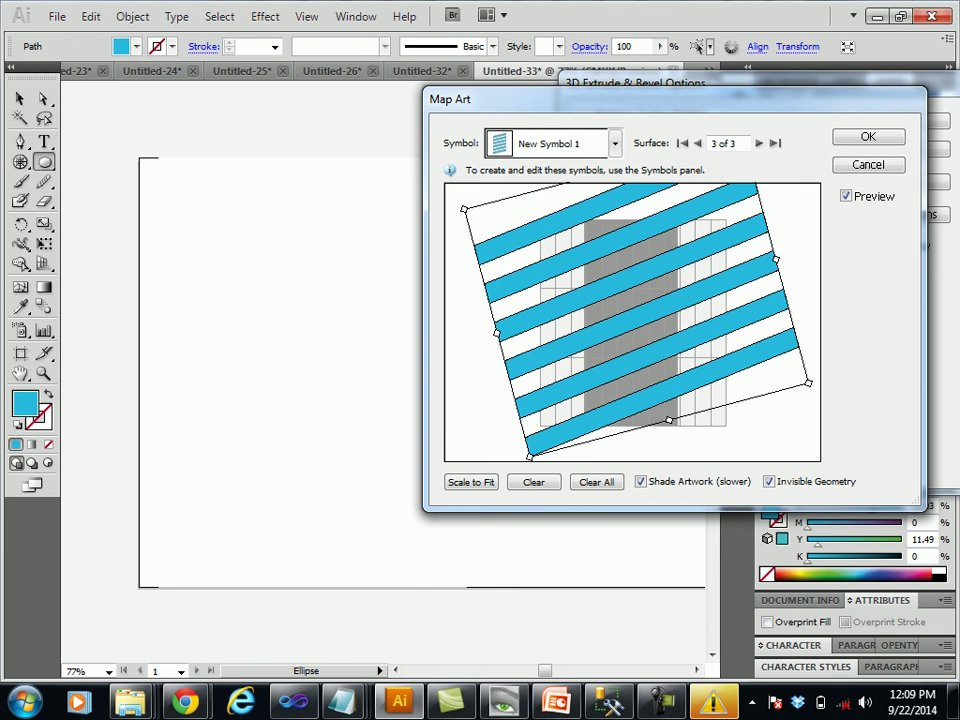
pyautogui.moveTo(636, 320); pyautogui.dragTo(643, 350)
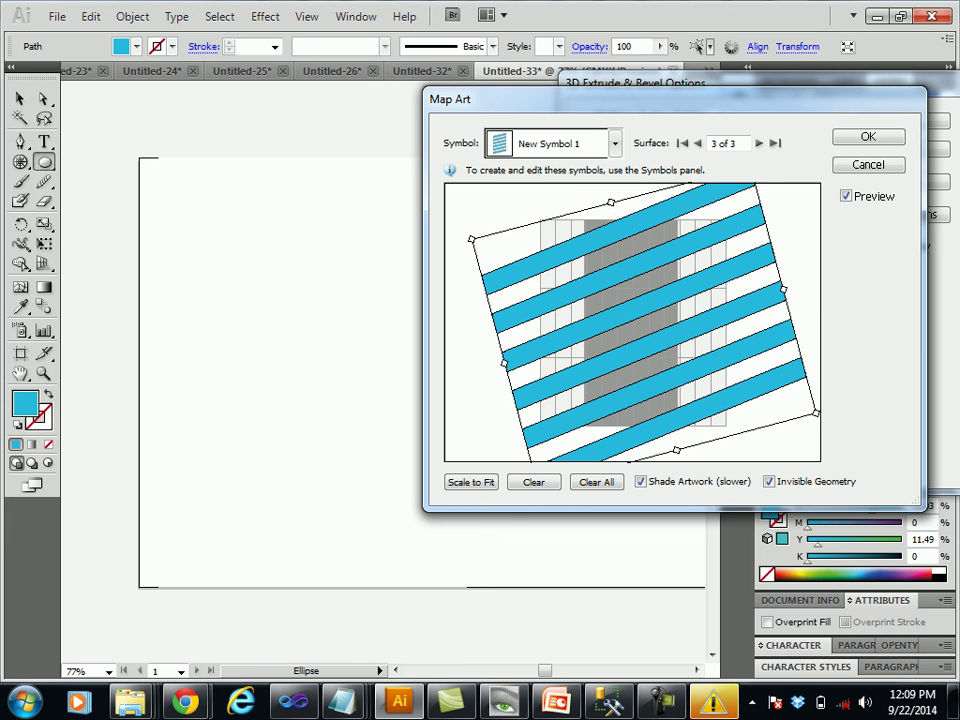
# - Narrow the symbol from both sides and reduce its tilt
pyautogui.moveTo(783, 289); pyautogui.dragTo(723, 305)
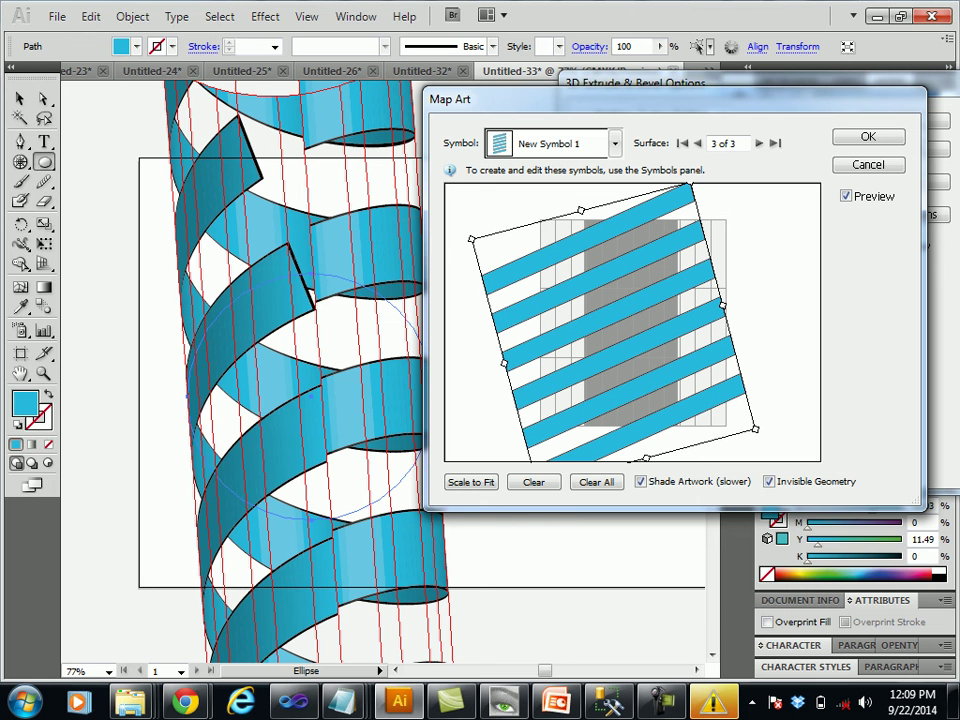
pyautogui.moveTo(504, 364); pyautogui.dragTo(541, 353)
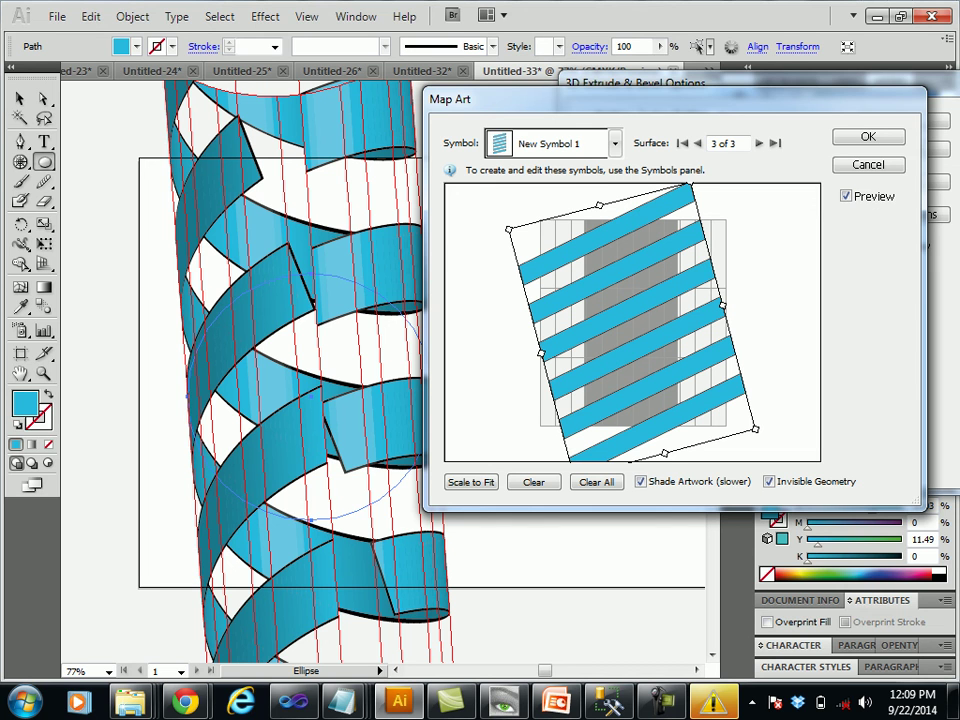
pyautogui.moveTo(505, 228); pyautogui.dragTo(516, 212)
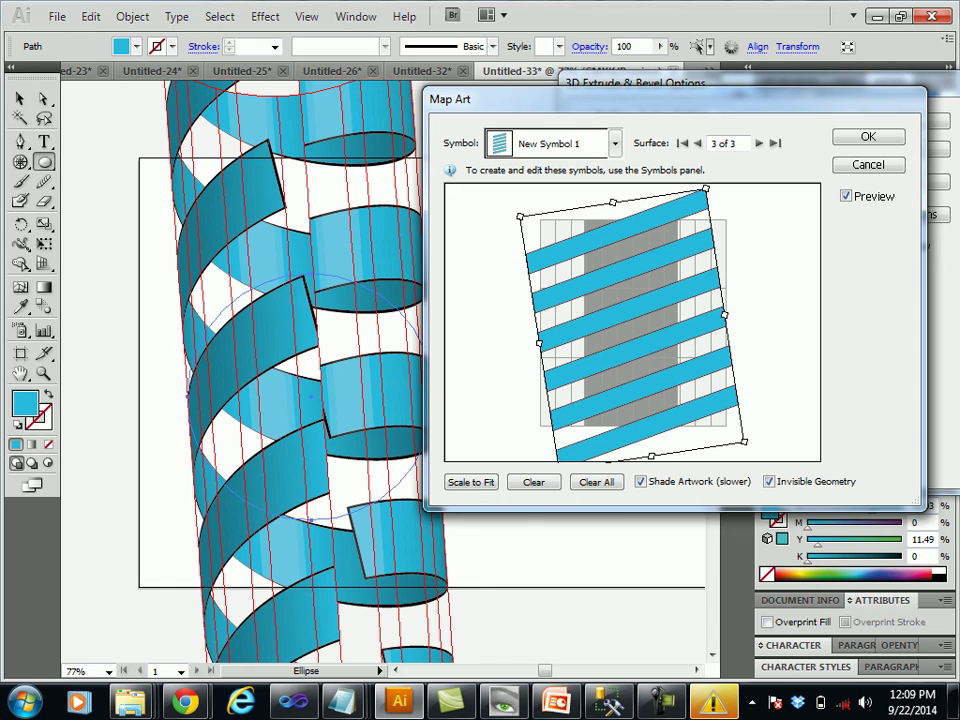
pyautogui.moveTo(708, 187); pyautogui.dragTo(713, 190)
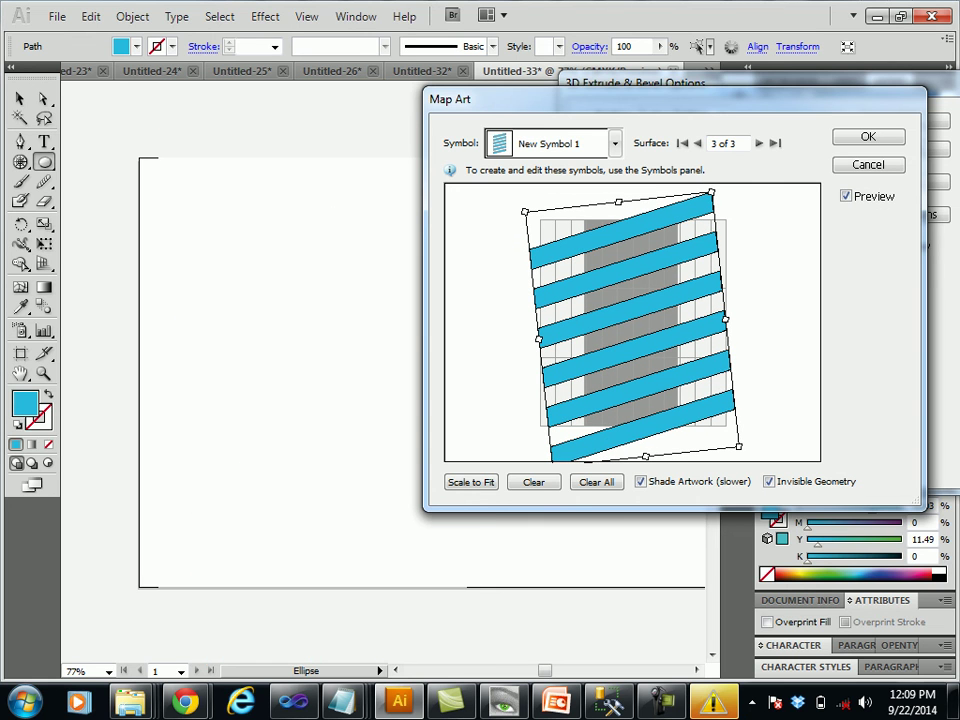
# - Undo the last rotation, set the striped symbol upright on surface 3, and confirm the mapping
pyautogui.hotkey('ctrl', 'z')
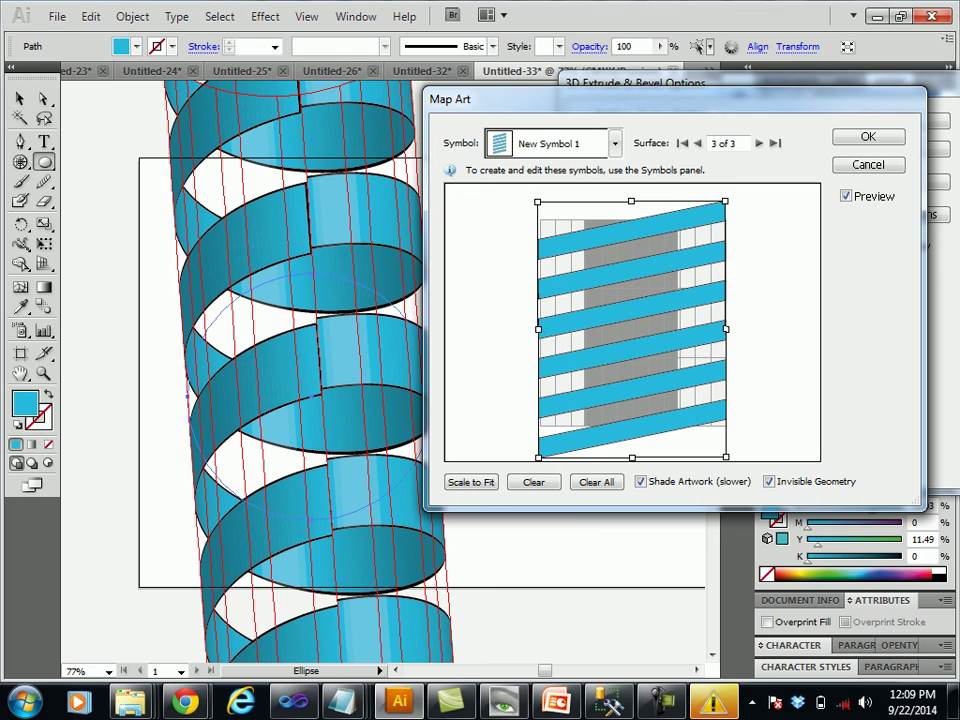
pyautogui.moveTo(631, 330); pyautogui.dragTo(631, 334)
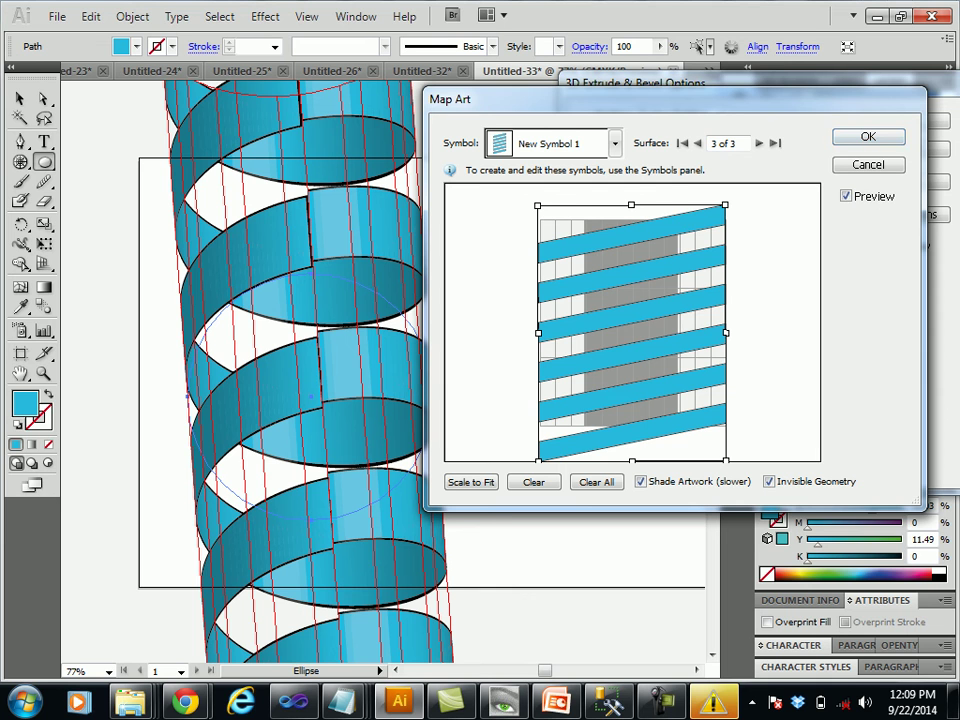
pyautogui.moveTo(735, 200); pyautogui.dragTo(738, 212)
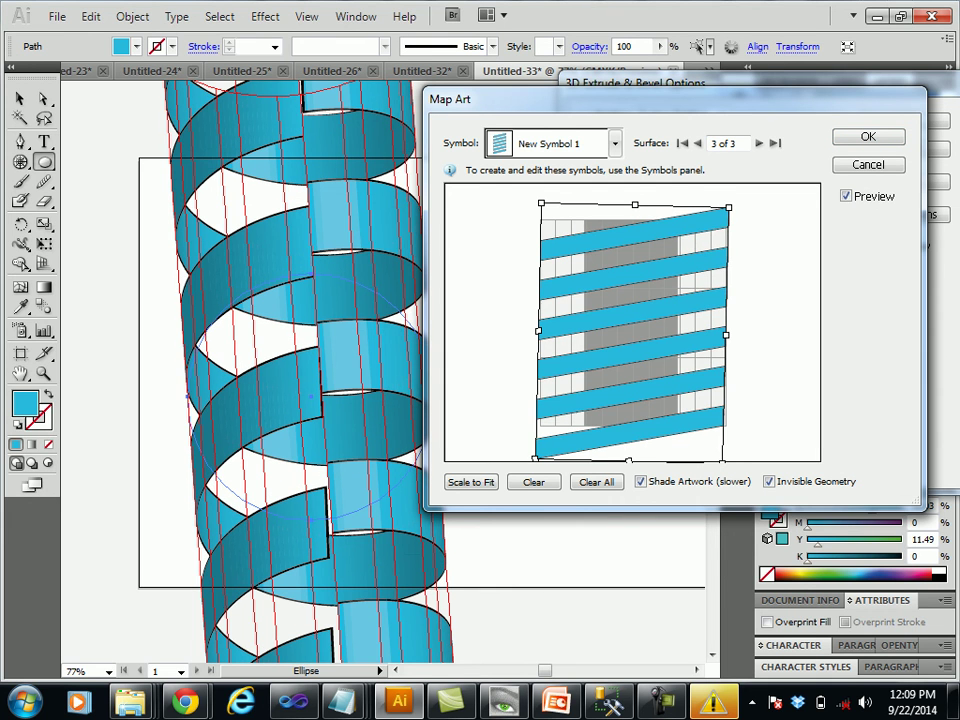
pyautogui.moveTo(528, 195); pyautogui.dragTo(518, 215)
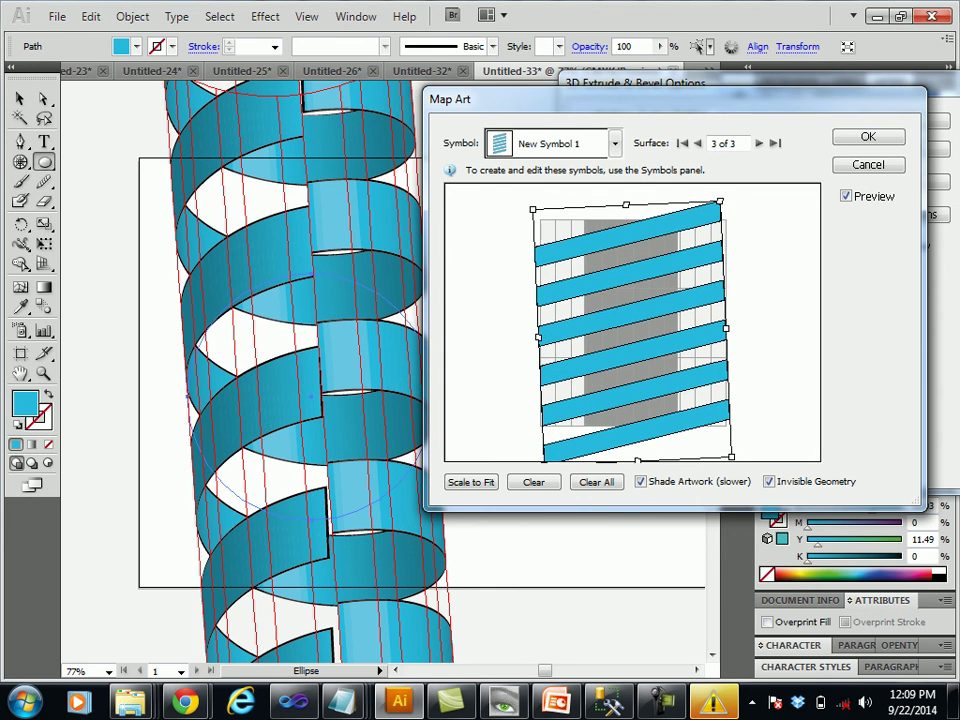
pyautogui.moveTo(720, 201); pyautogui.dragTo(724, 210)
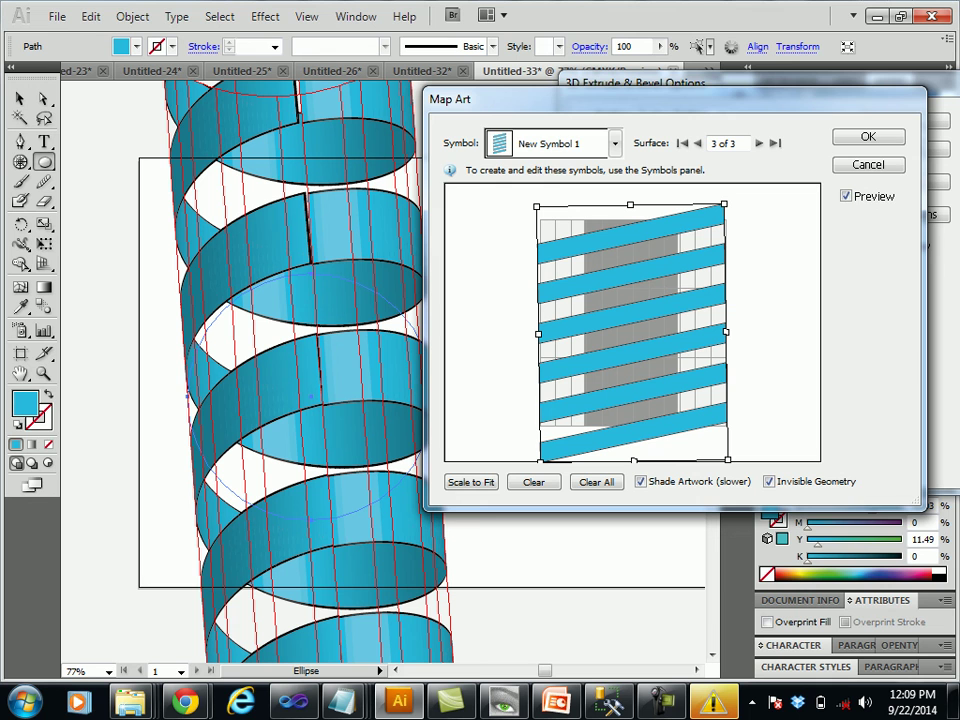
pyautogui.press('Return')
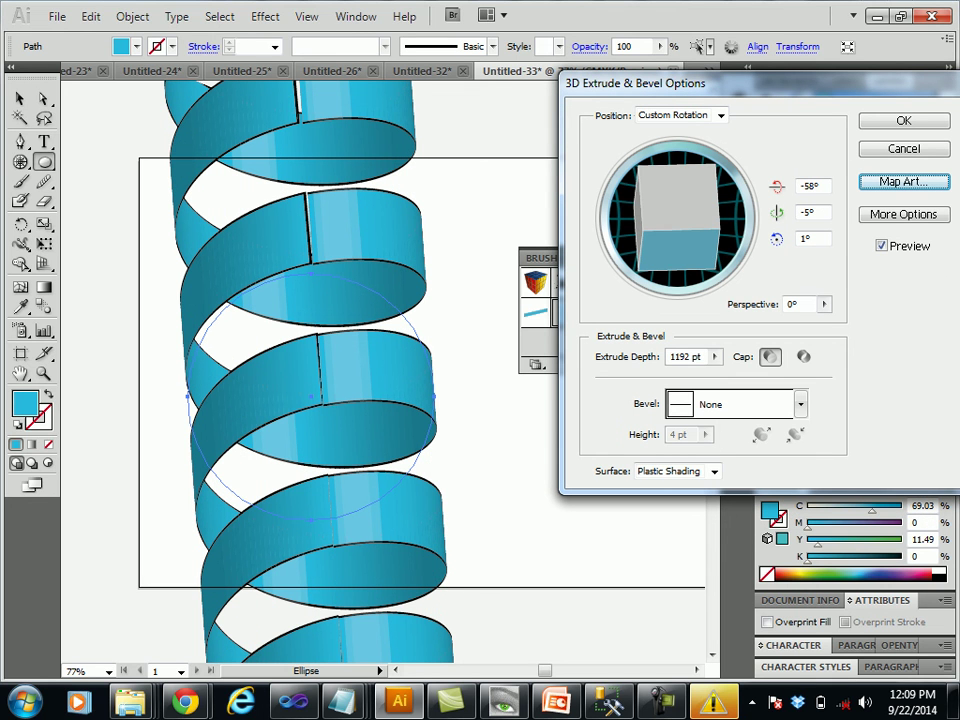
# - Tilt the helix to -62°, -4°, 1° and apply the 3D Extrude effect
pyautogui.moveTo(676, 220); pyautogui.dragTo(677, 212)
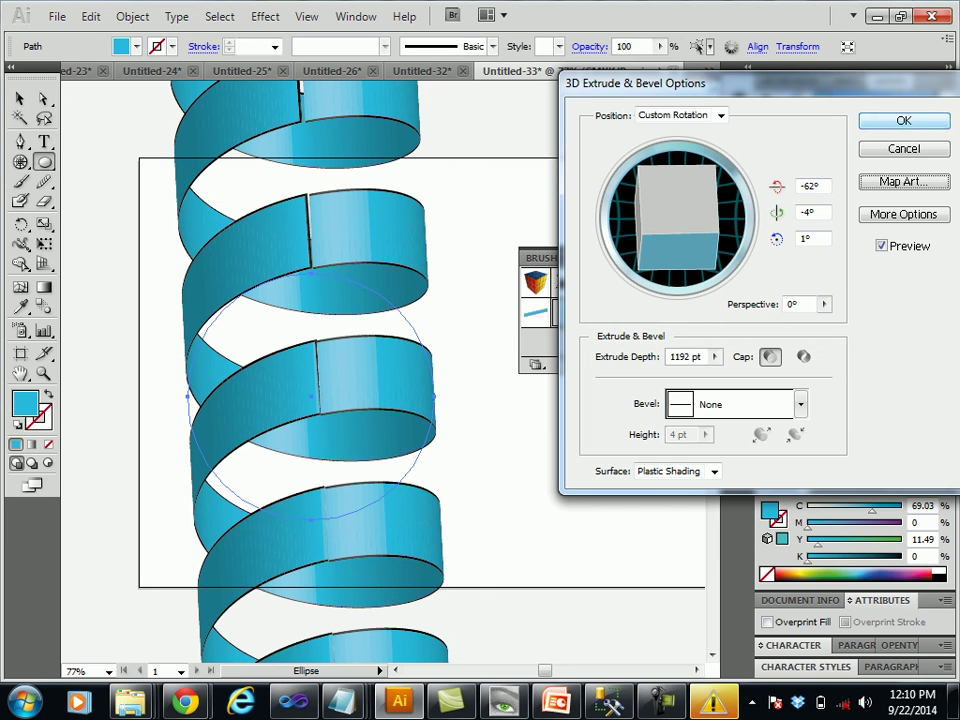
pyautogui.press('Return')
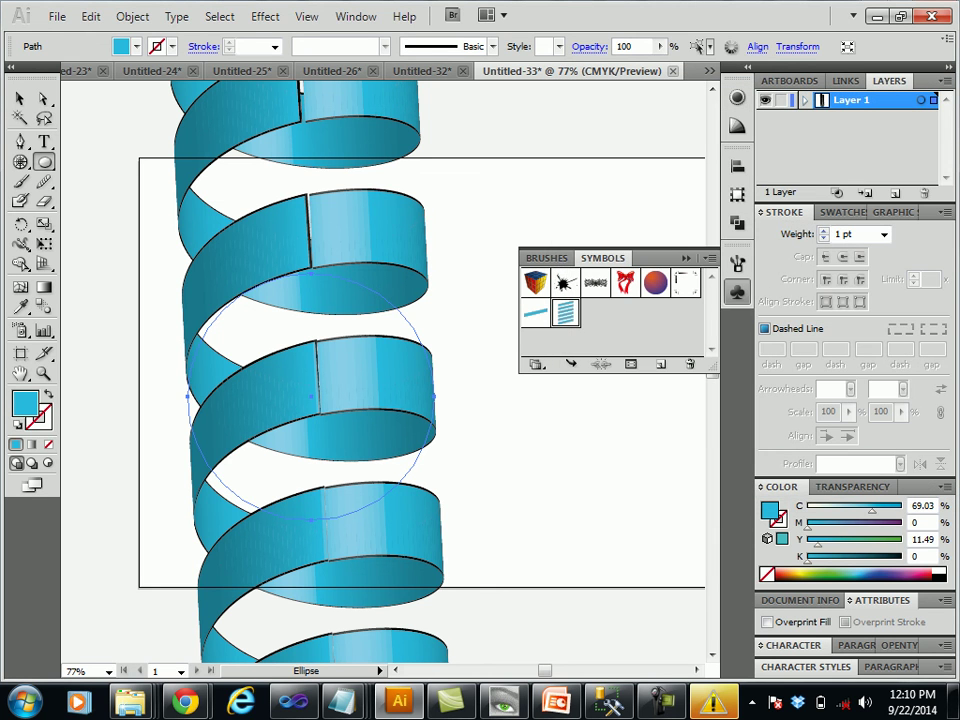
# - Scale the base ellipse down from a corner and raise it so the ribbon narrows and extends past the artboard
pyautogui.click(20, 98)
pyautogui.moveTo(262, 120)
pyautogui.mouseDown()
pyautogui.moveTo(271, 205)
pyautogui.moveTo(378, 283)
pyautogui.moveTo(384, 303)
pyautogui.mouseUp()
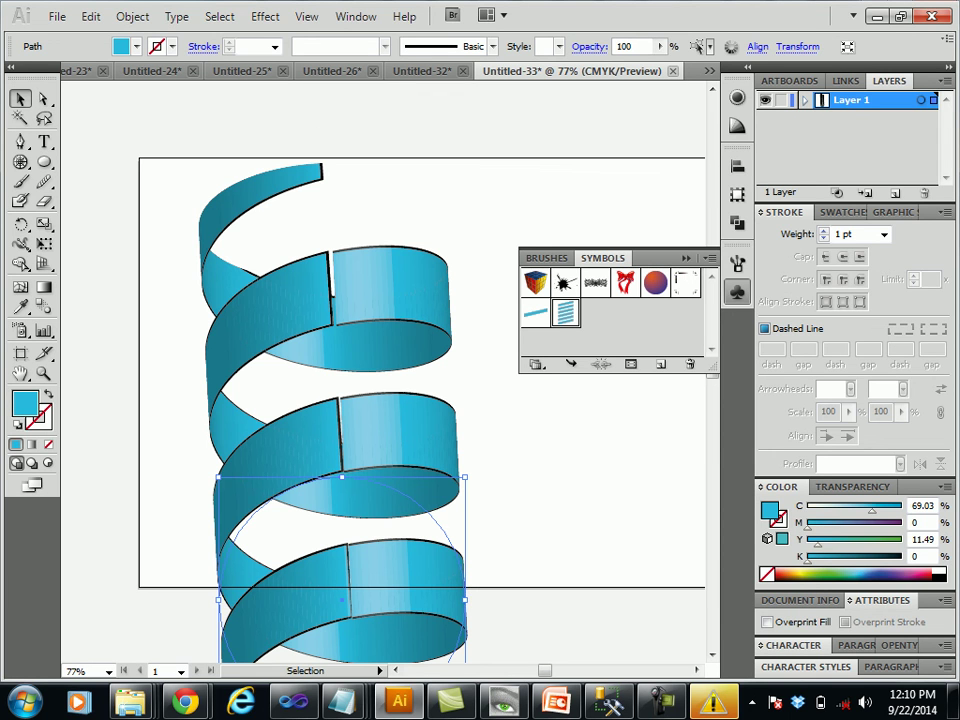
pyautogui.moveTo(465, 478)
pyautogui.mouseDown()
pyautogui.moveTo(350, 595)
pyautogui.moveTo(383, 580)
pyautogui.moveTo(360, 582)
pyautogui.mouseUp()
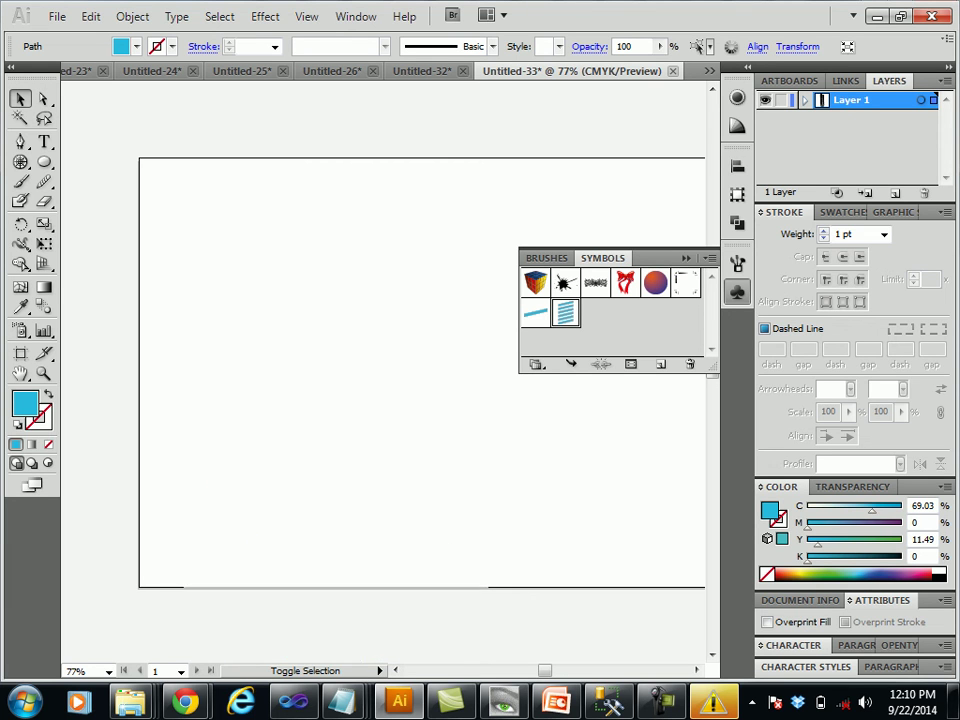
pyautogui.moveTo(293, 640); pyautogui.dragTo(312, 425)
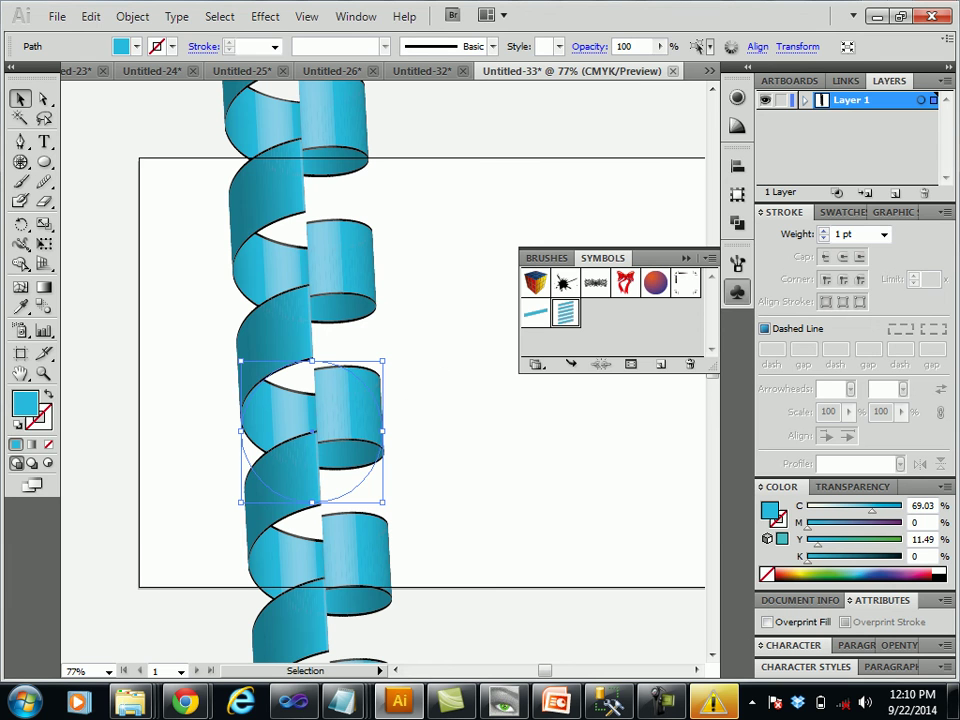
pyautogui.moveTo(350, 490); pyautogui.dragTo(350, 435)
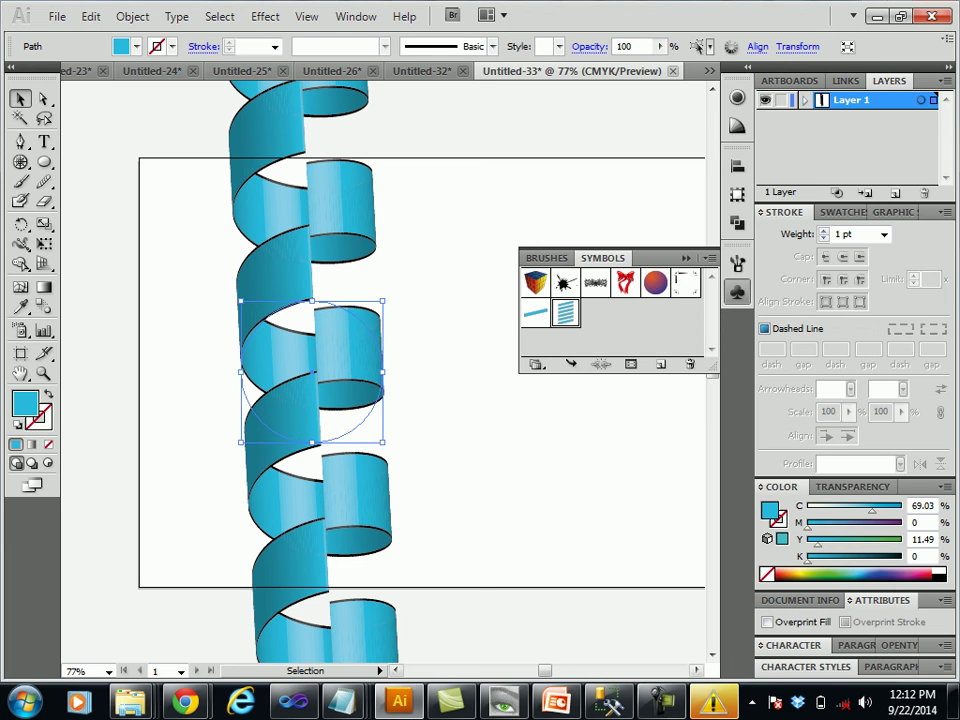
pyautogui.press('F10')
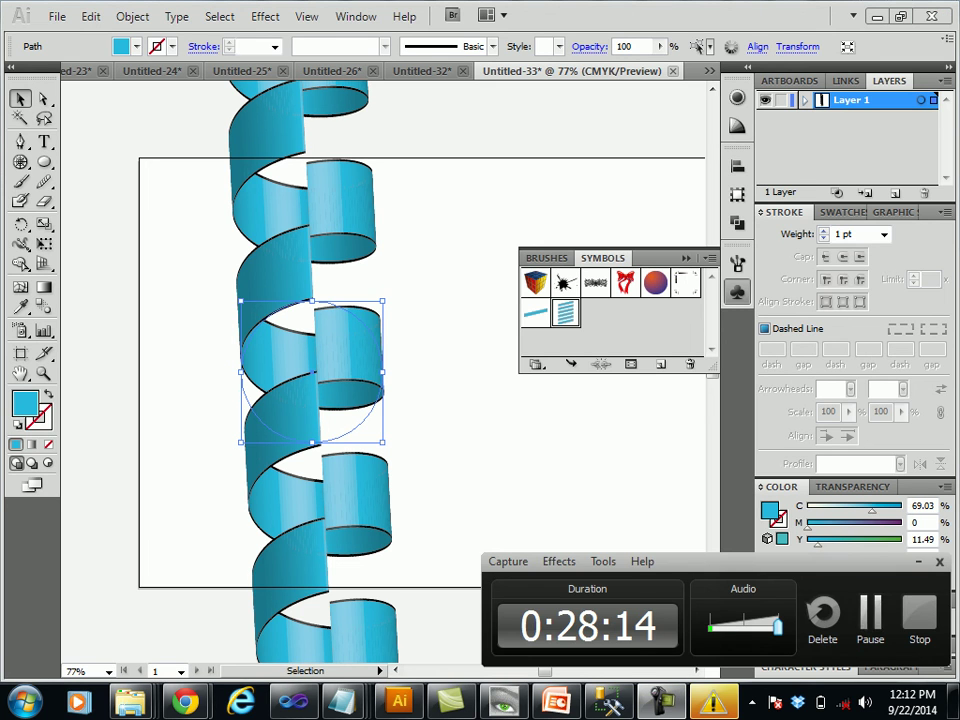